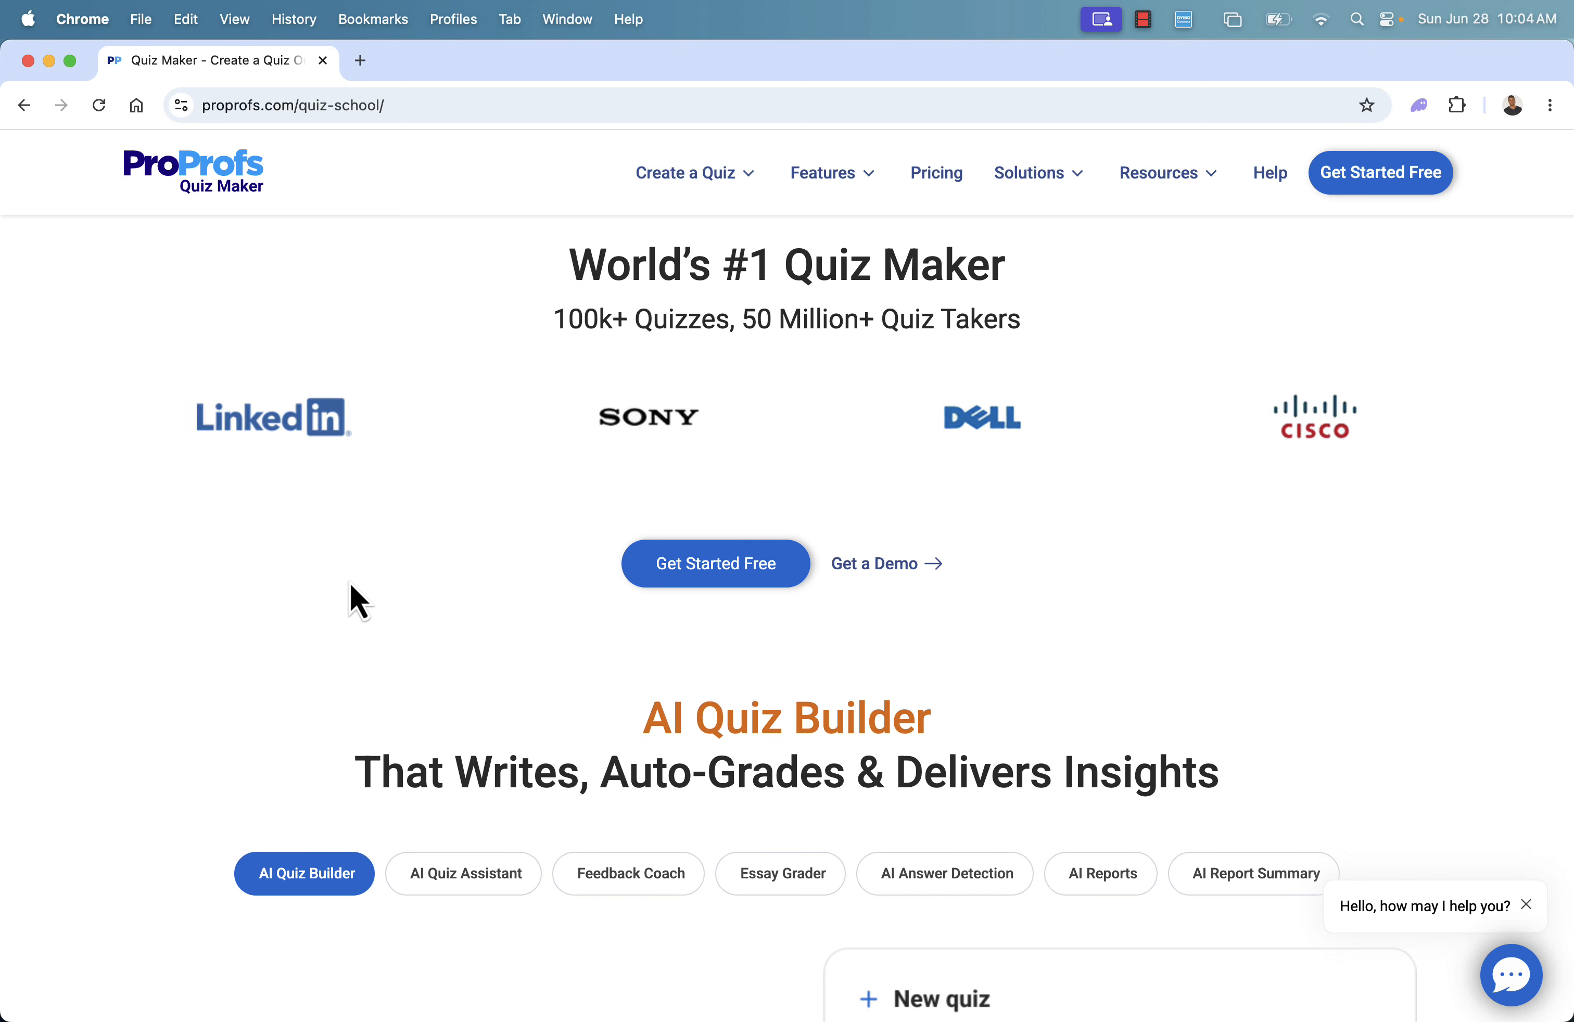
Examine the Quiz Maker homepage's AI Quiz Builder section, customer case studies and the "How to Make a Quiz in Easy Steps" guide
scroll(435, 597, "down", 3)
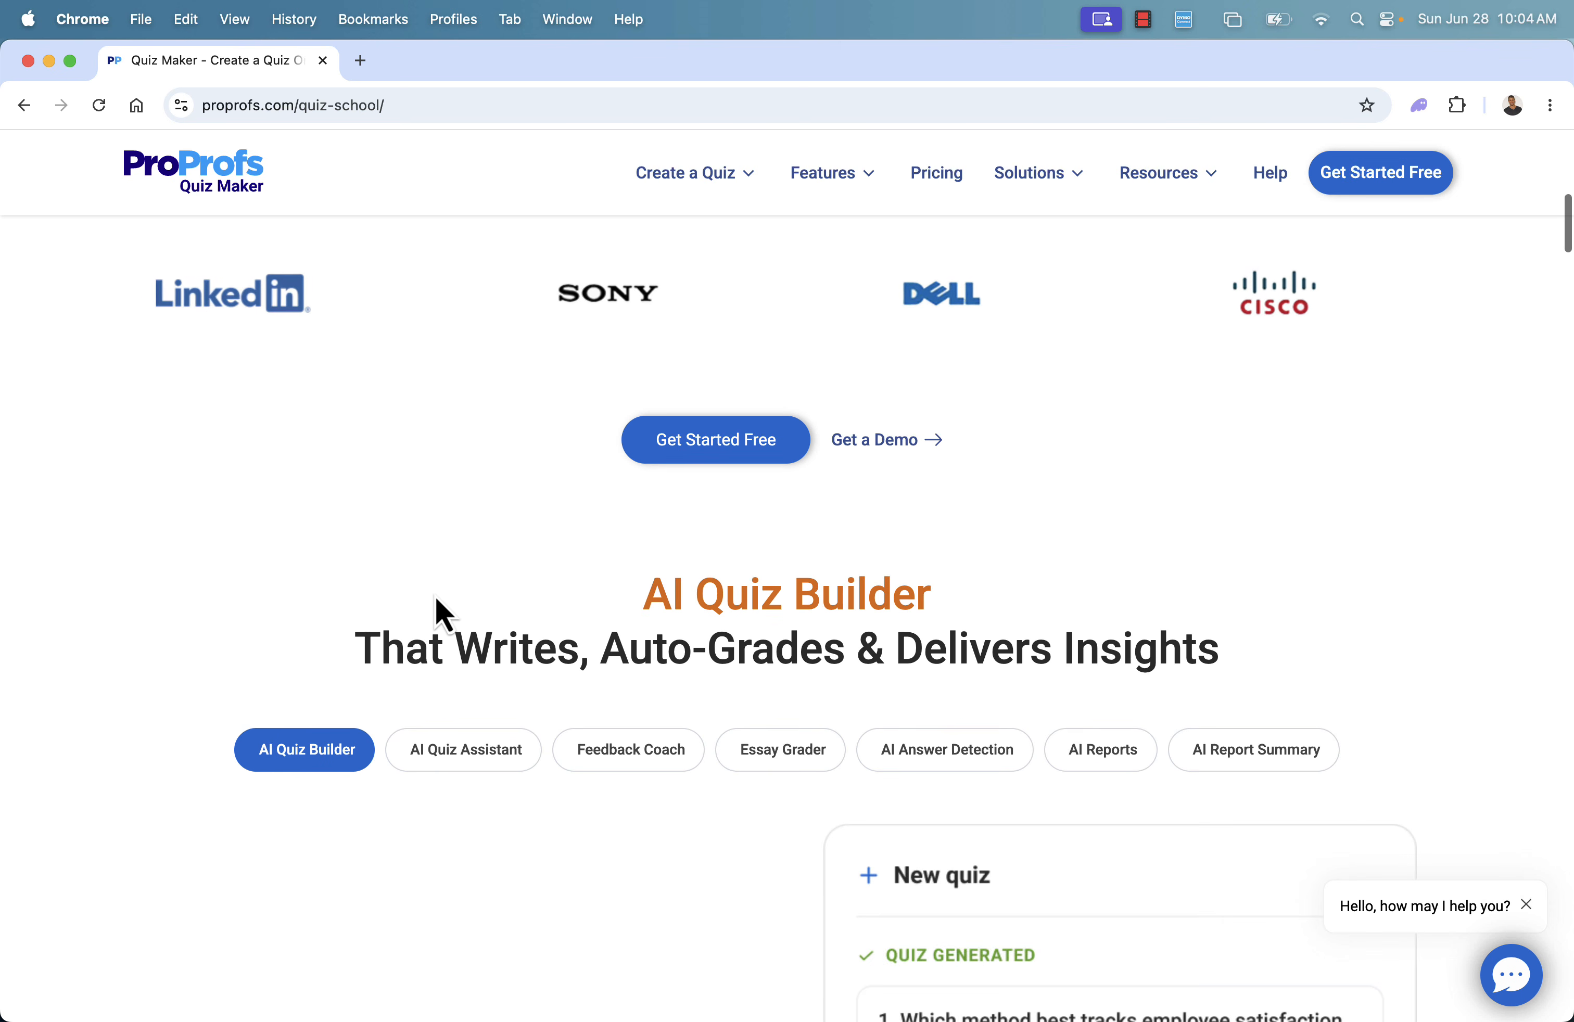
scroll(436, 597, "down", 3)
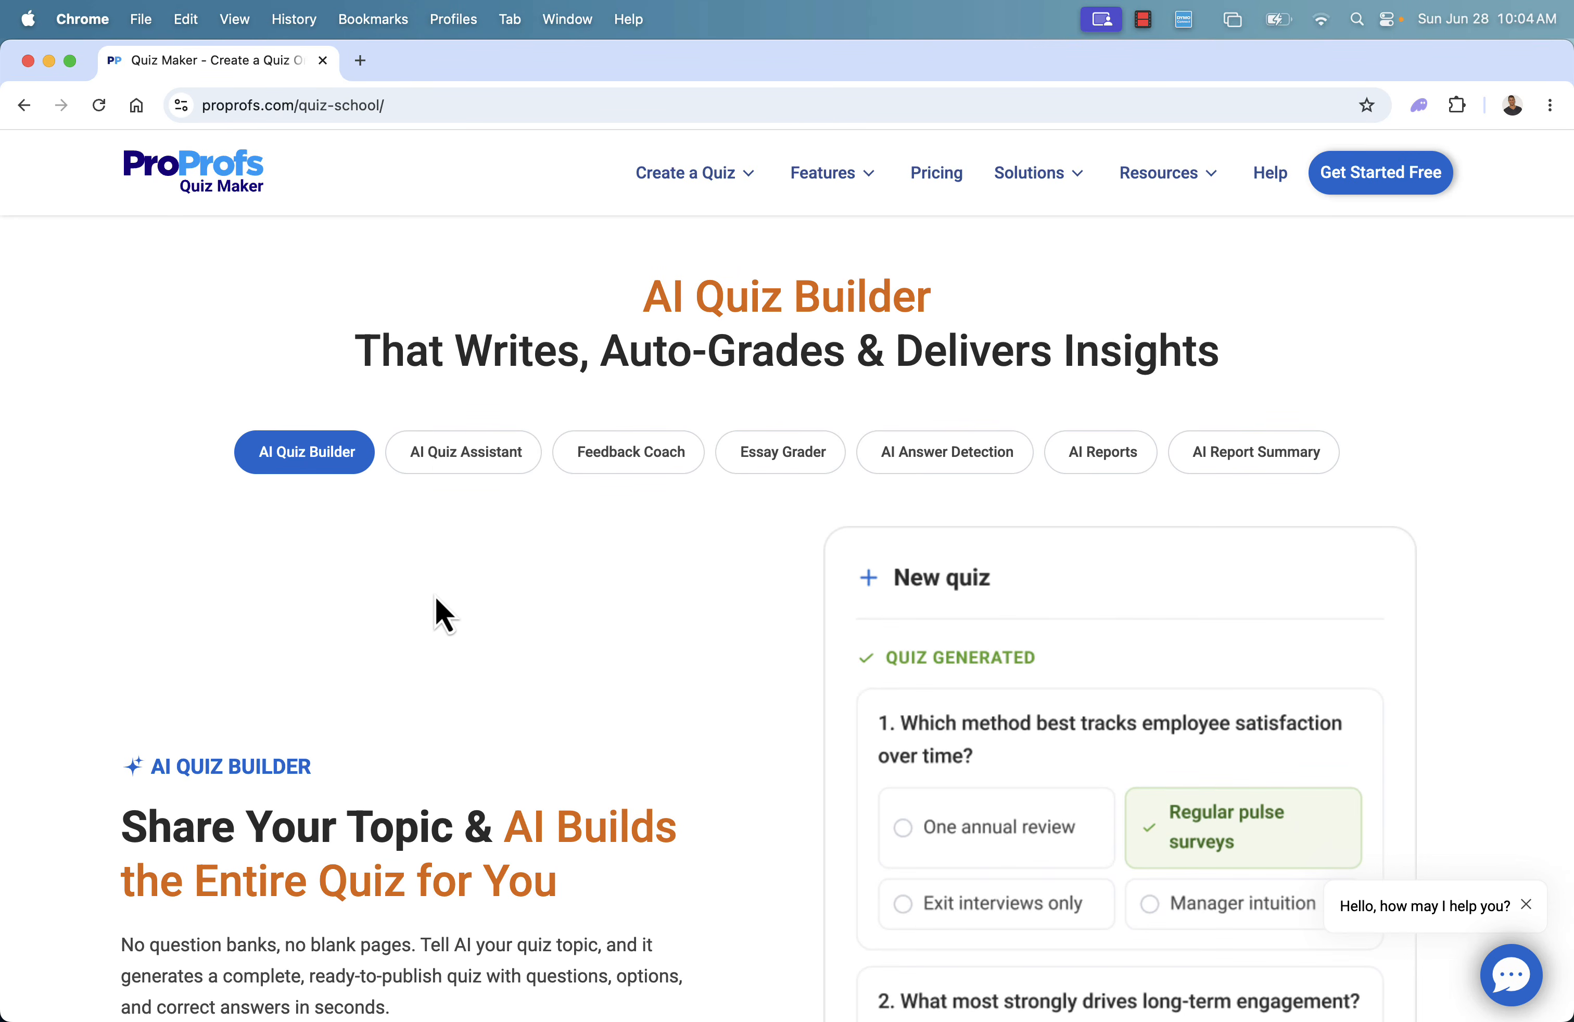
scroll(435, 597, "down", 1)
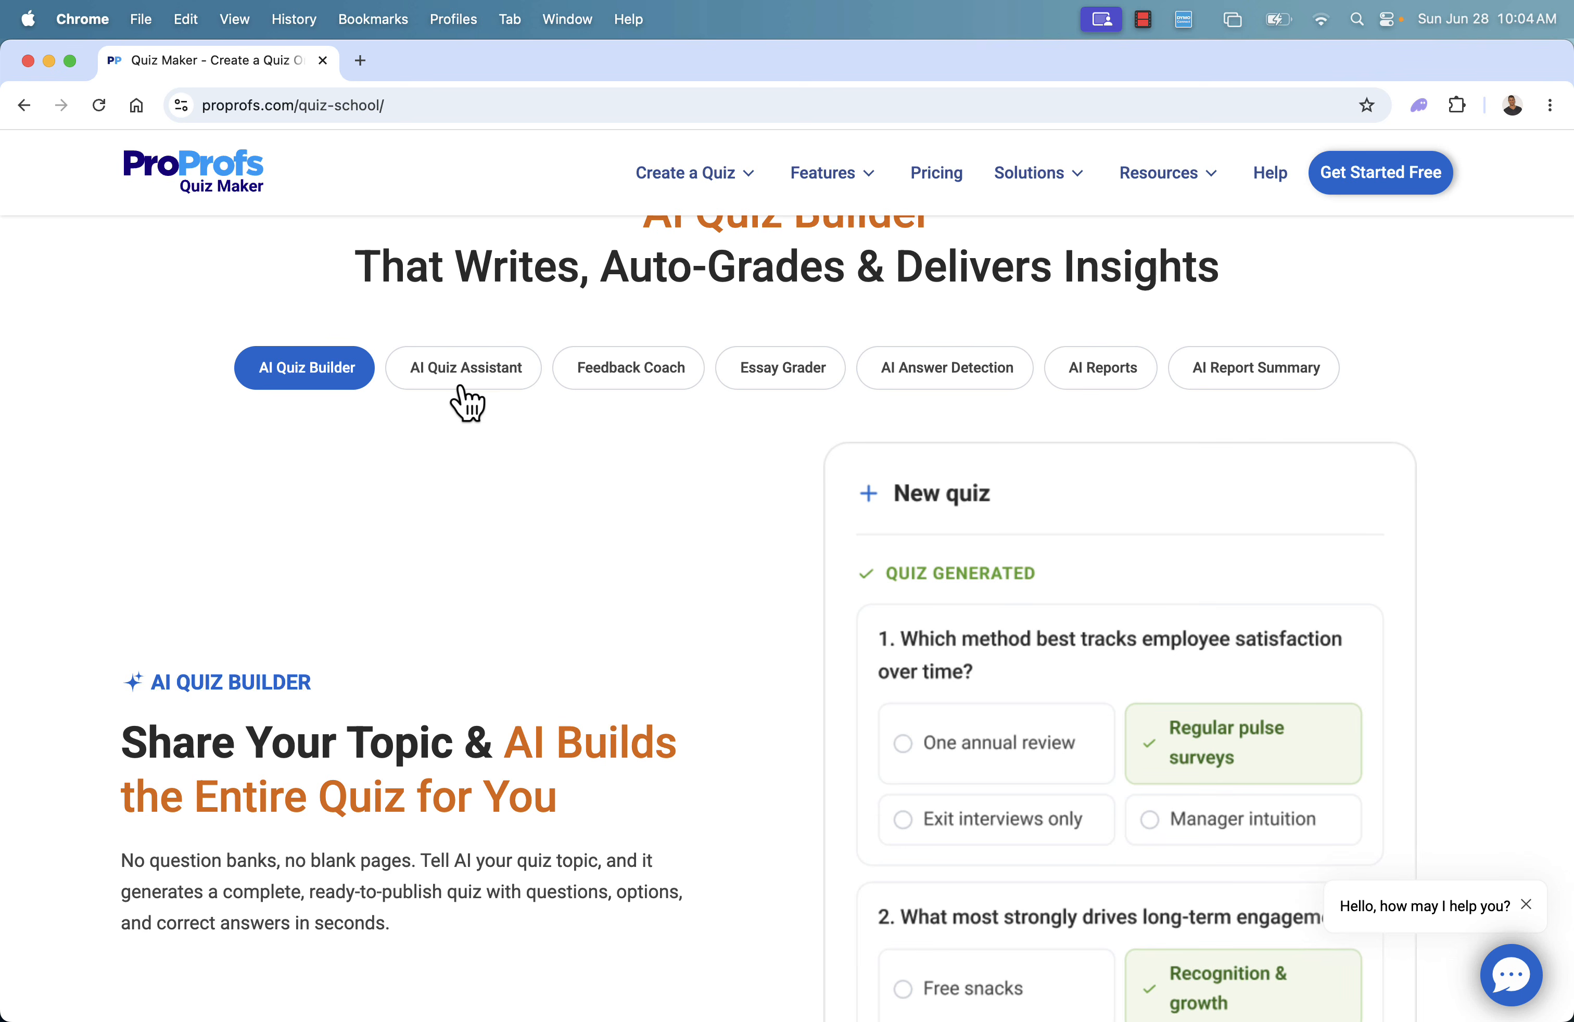
scroll(396, 674, "down", 3)
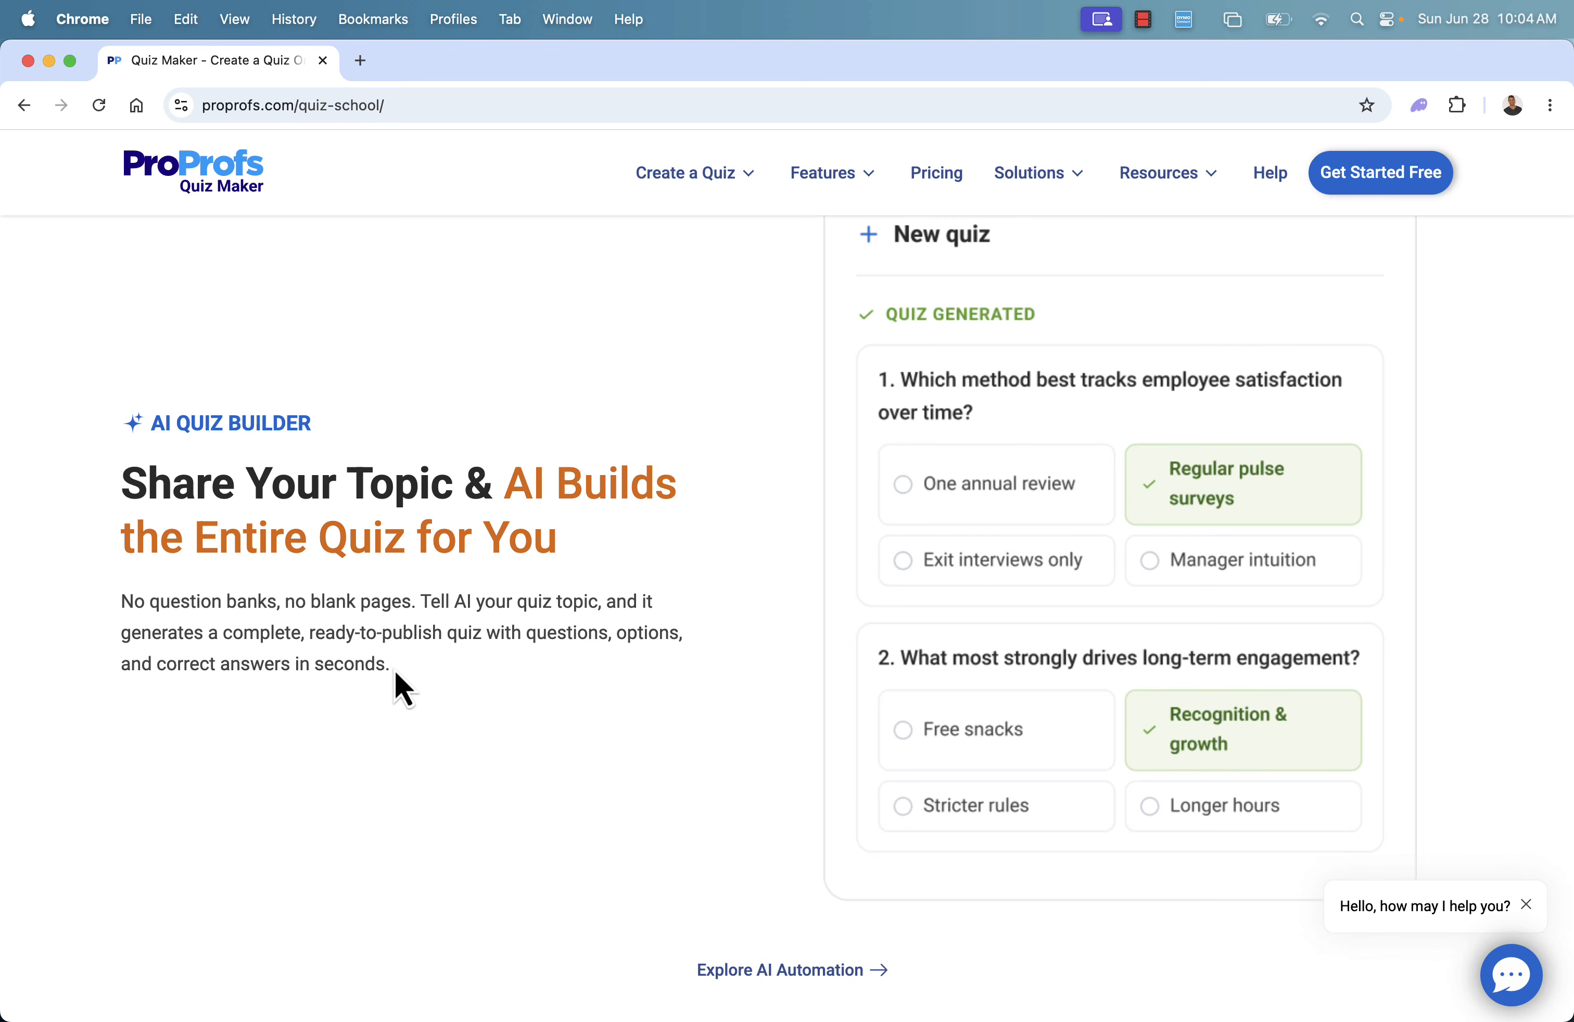
scroll(395, 671, "down", 10)
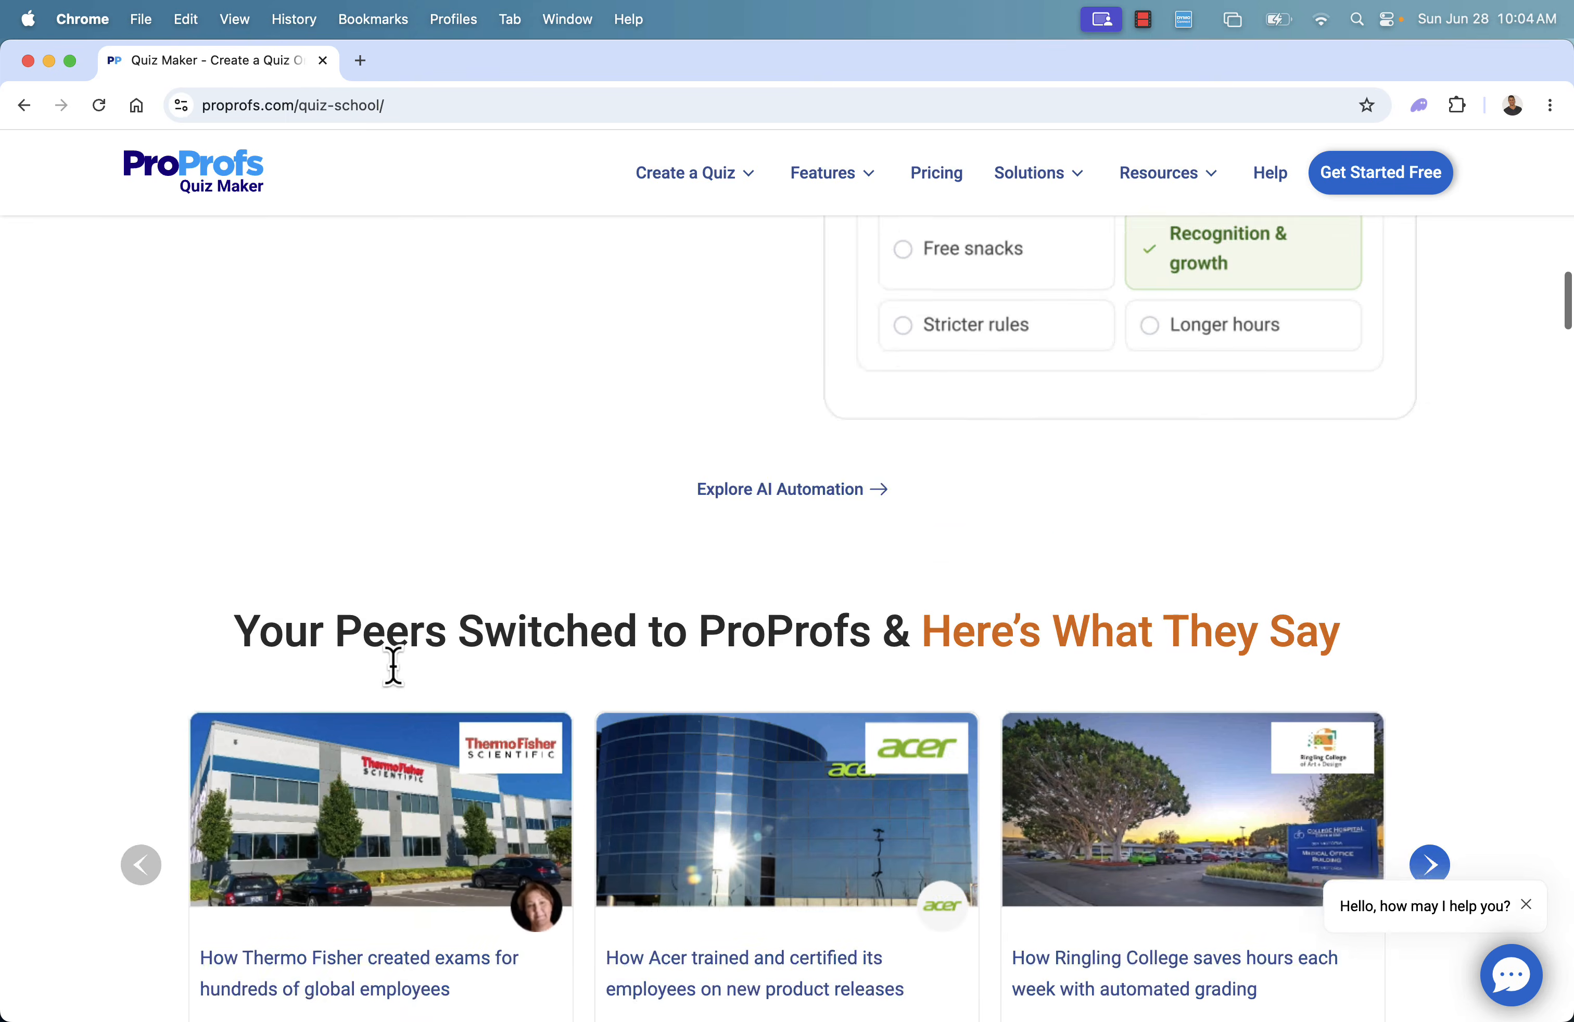
scroll(395, 684, "down", 2)
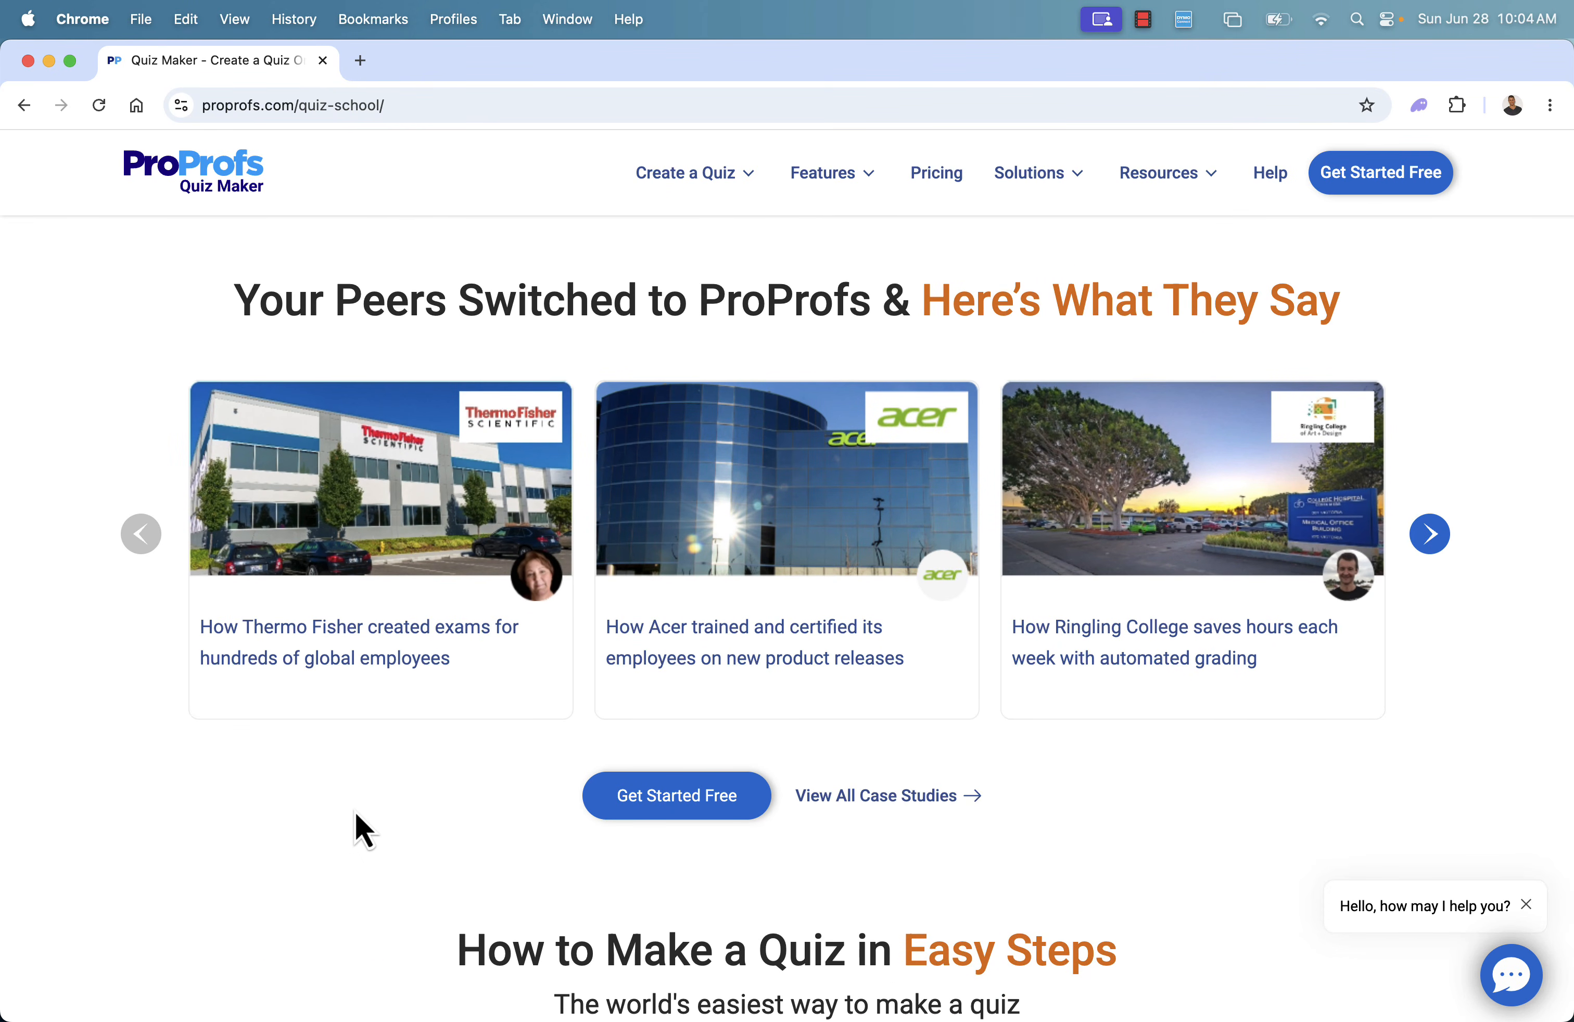
scroll(356, 814, "down", 7)
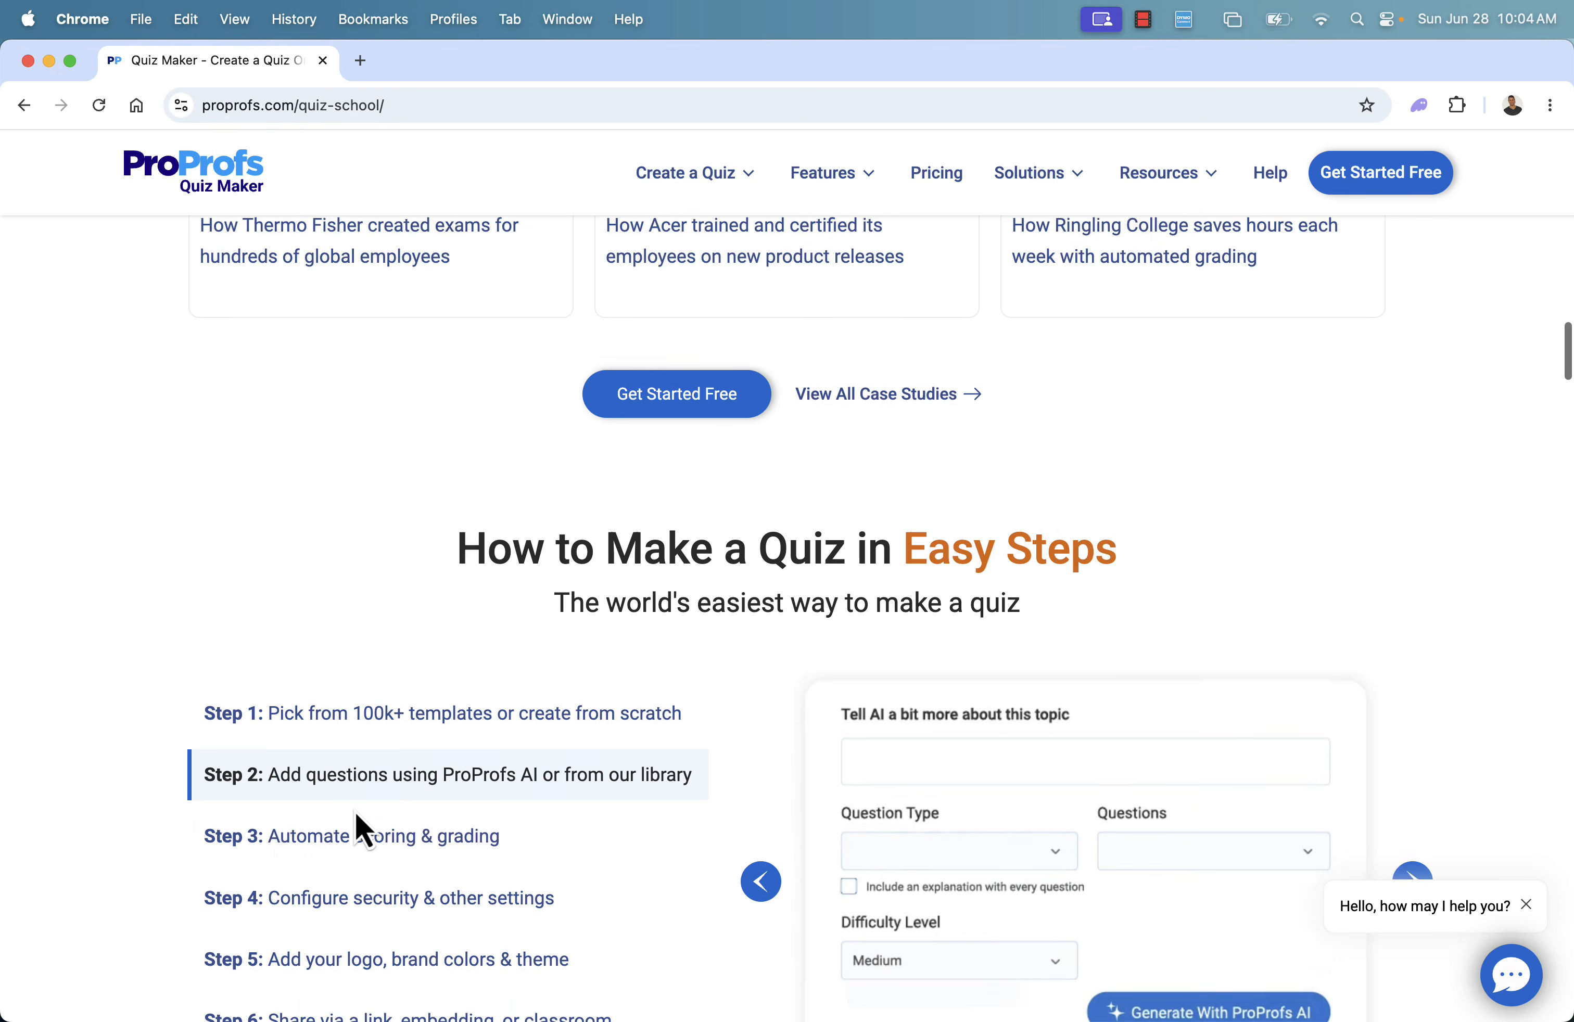
scroll(356, 813, "down", 2)
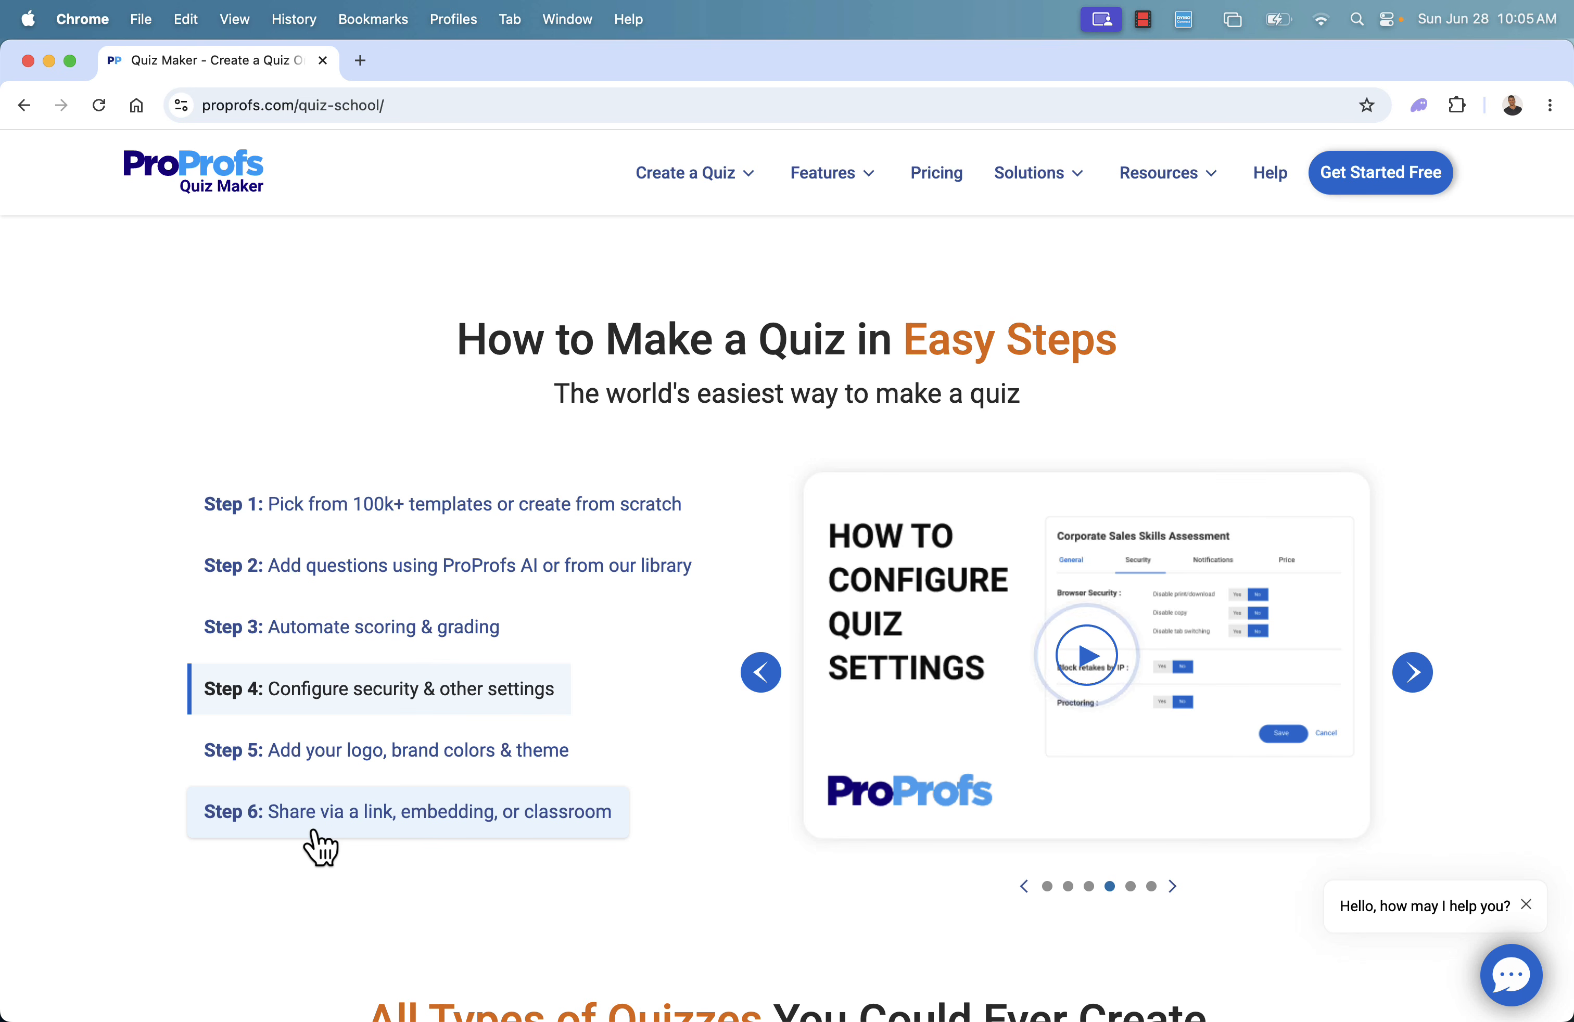
Examine the homepage sections on scored quizzes, personality quizzes and ready-to-use quiz templates
scroll(391, 807, "down", 5)
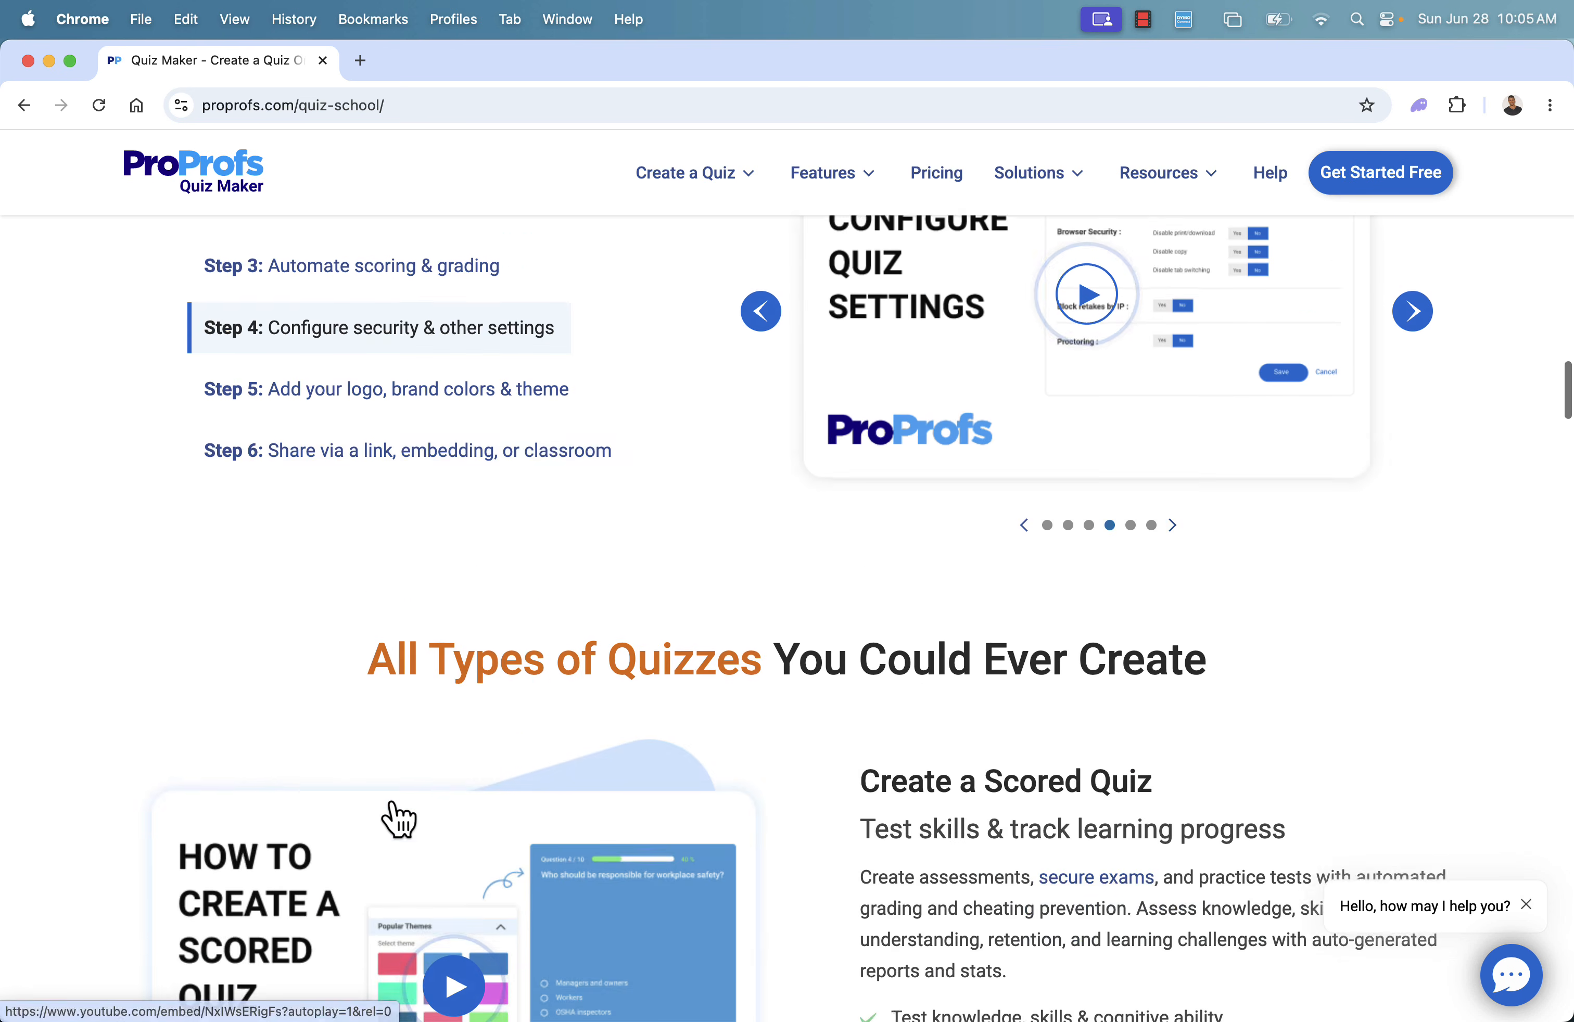
scroll(393, 806, "down", 5)
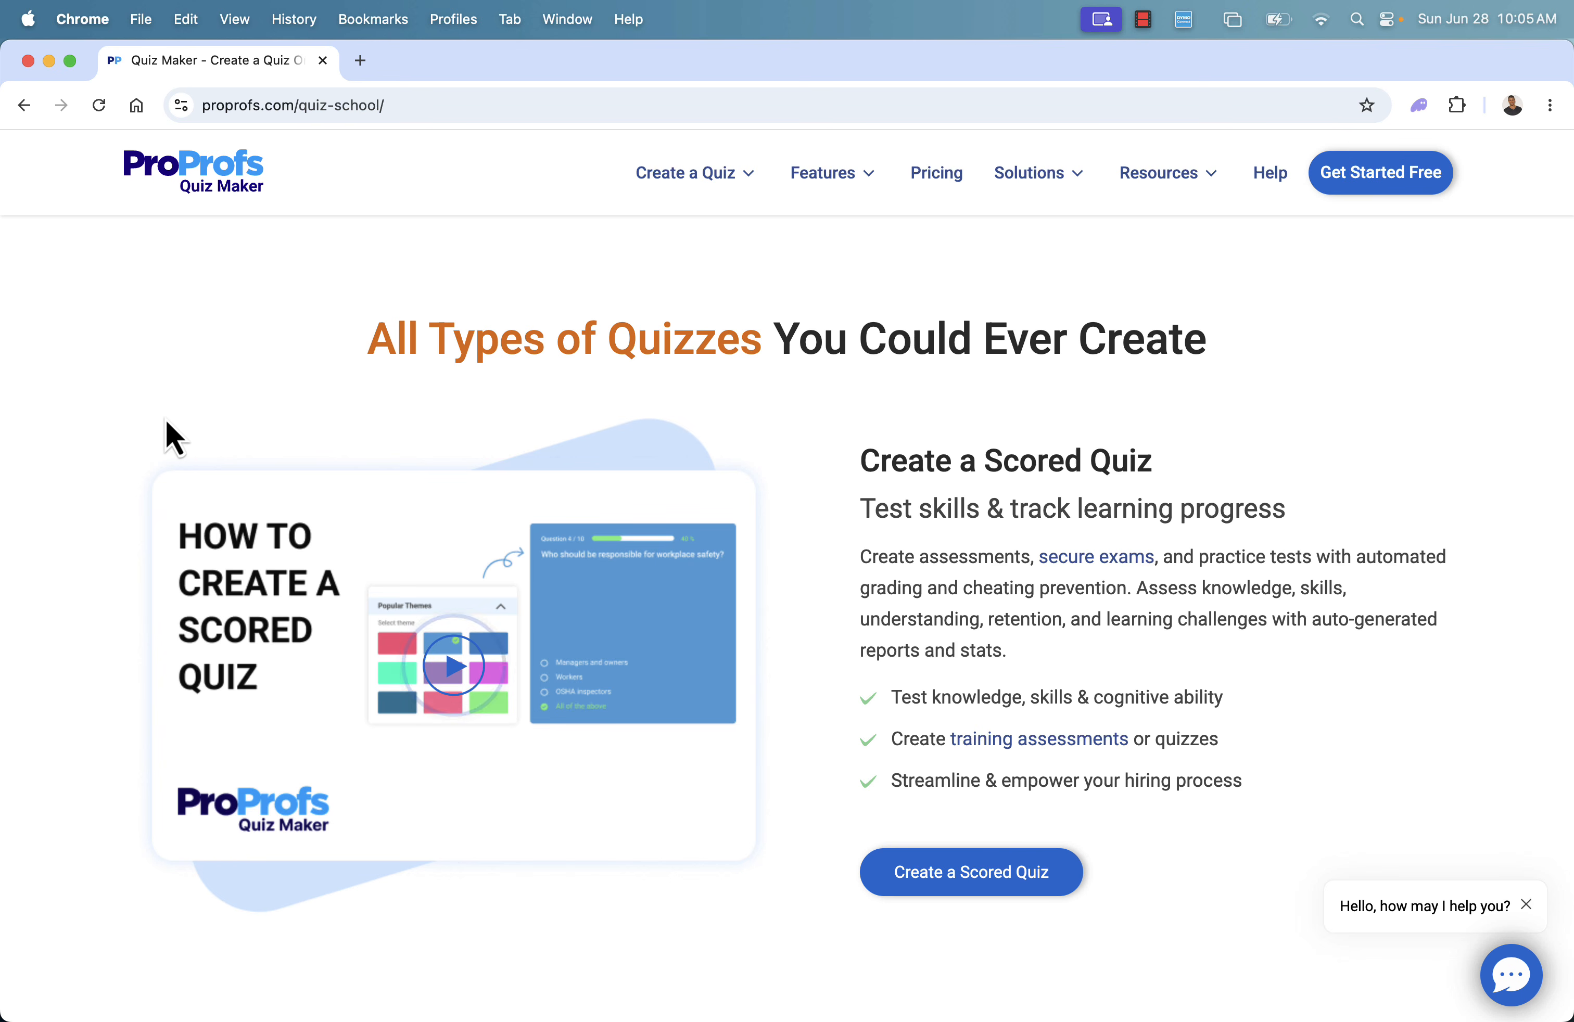
scroll(166, 420, "down", 3)
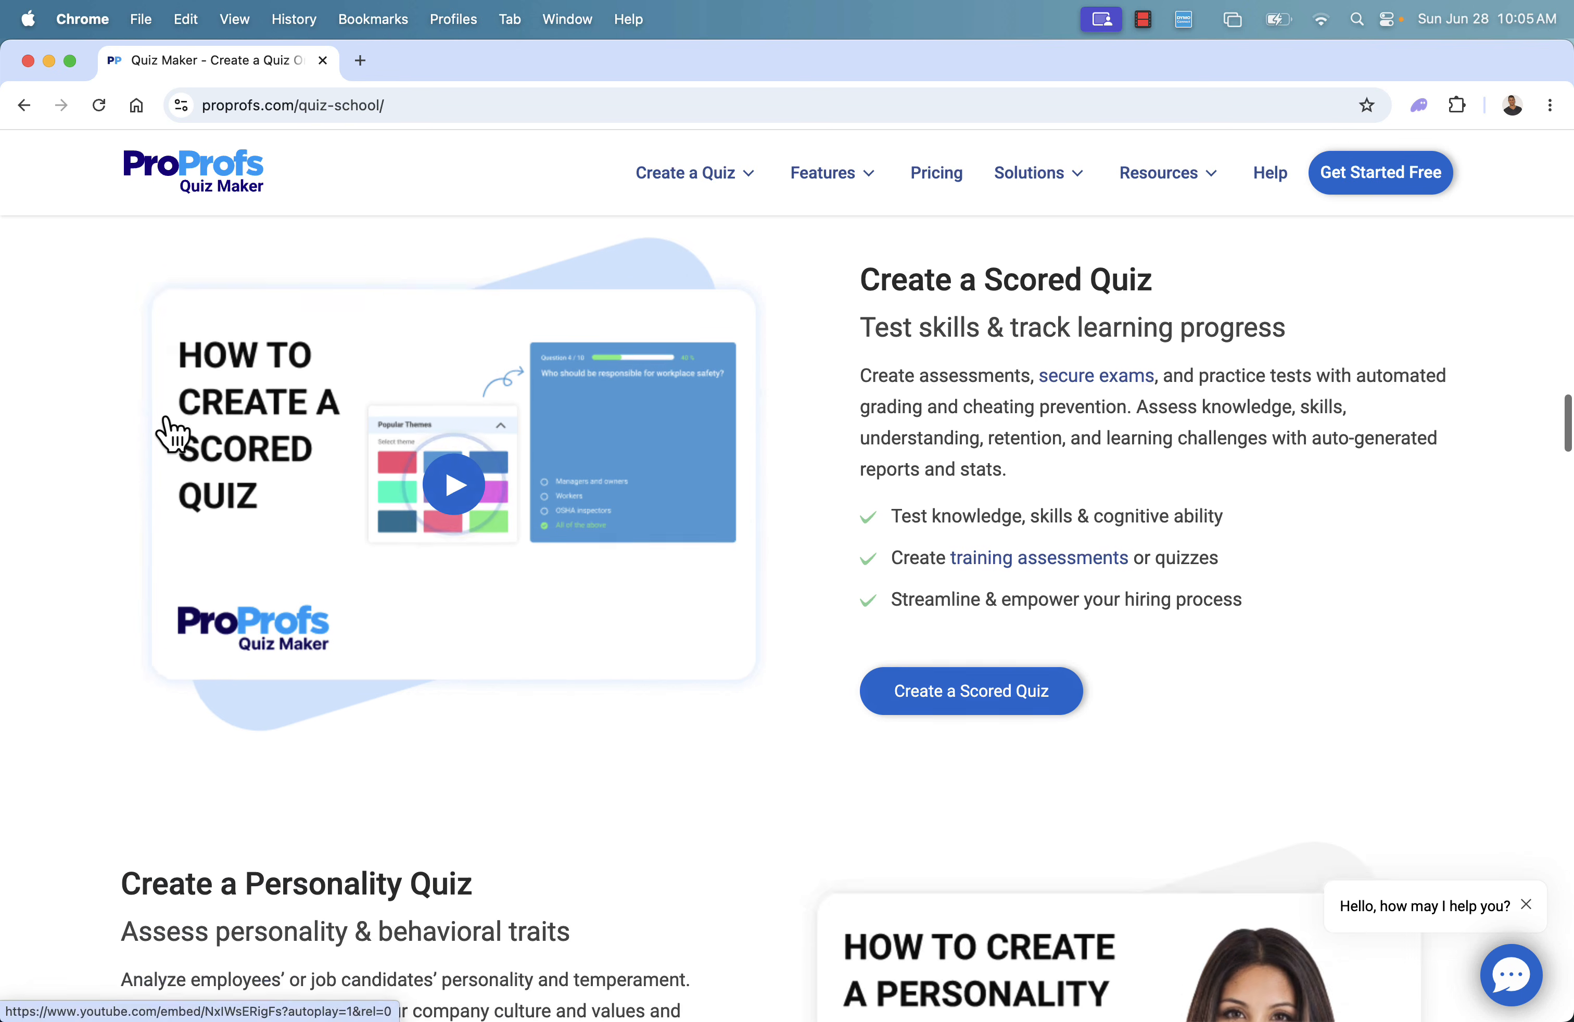
scroll(166, 419, "down", 7)
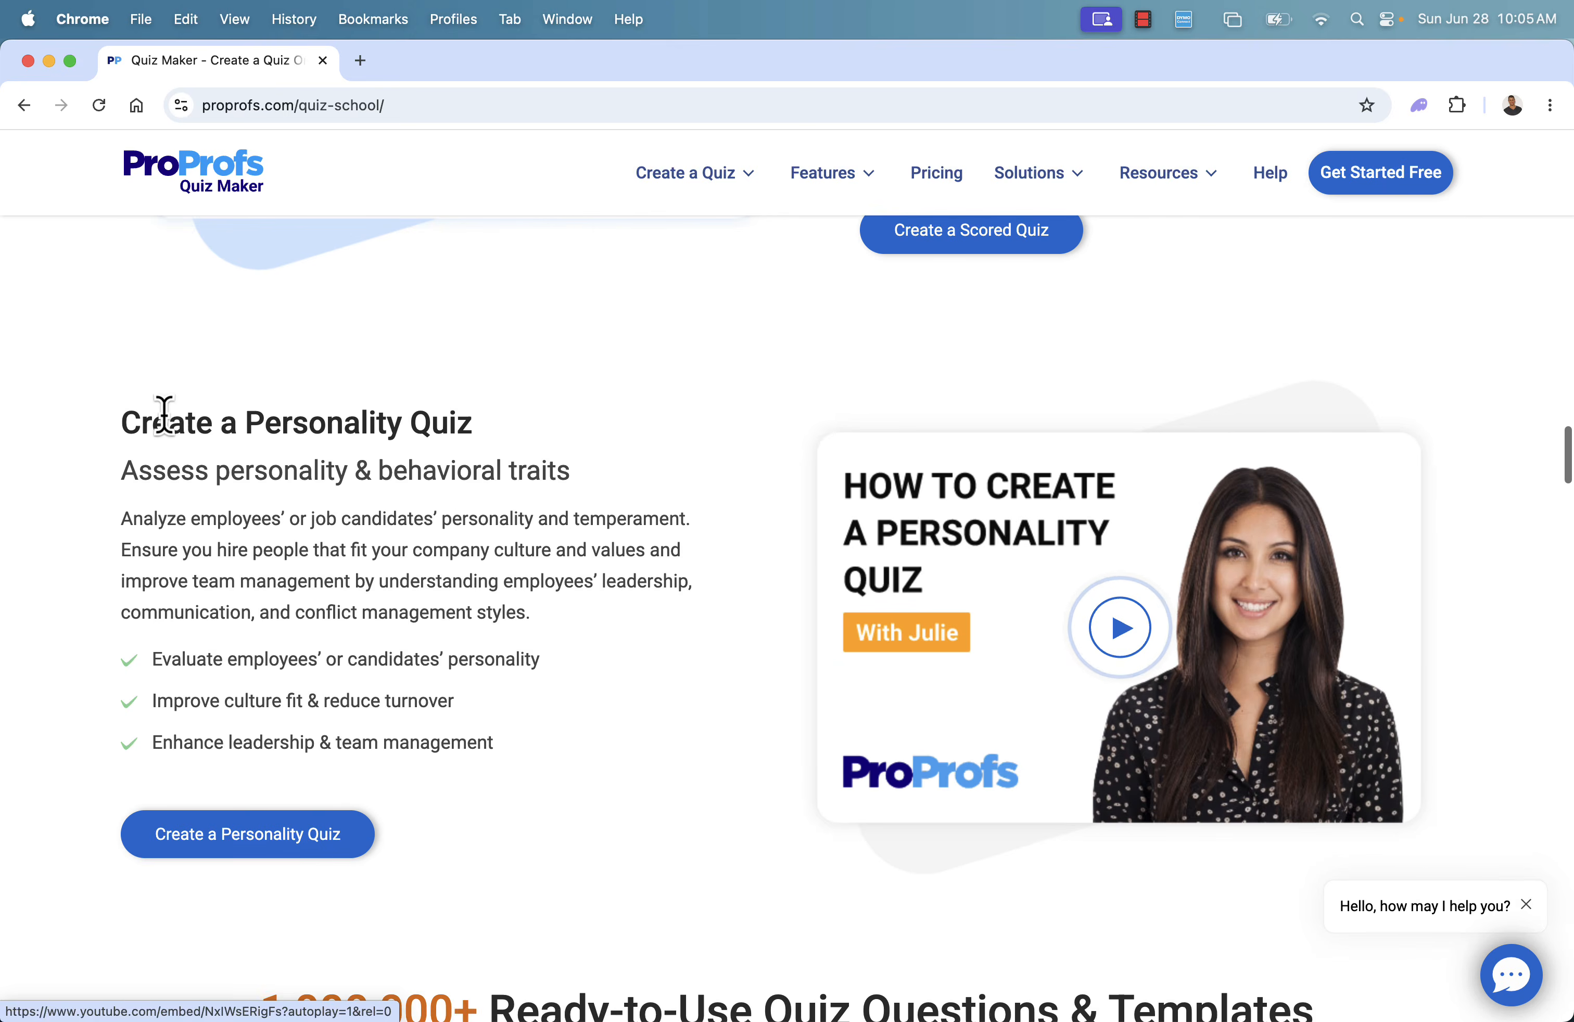
scroll(165, 415, "down", 8)
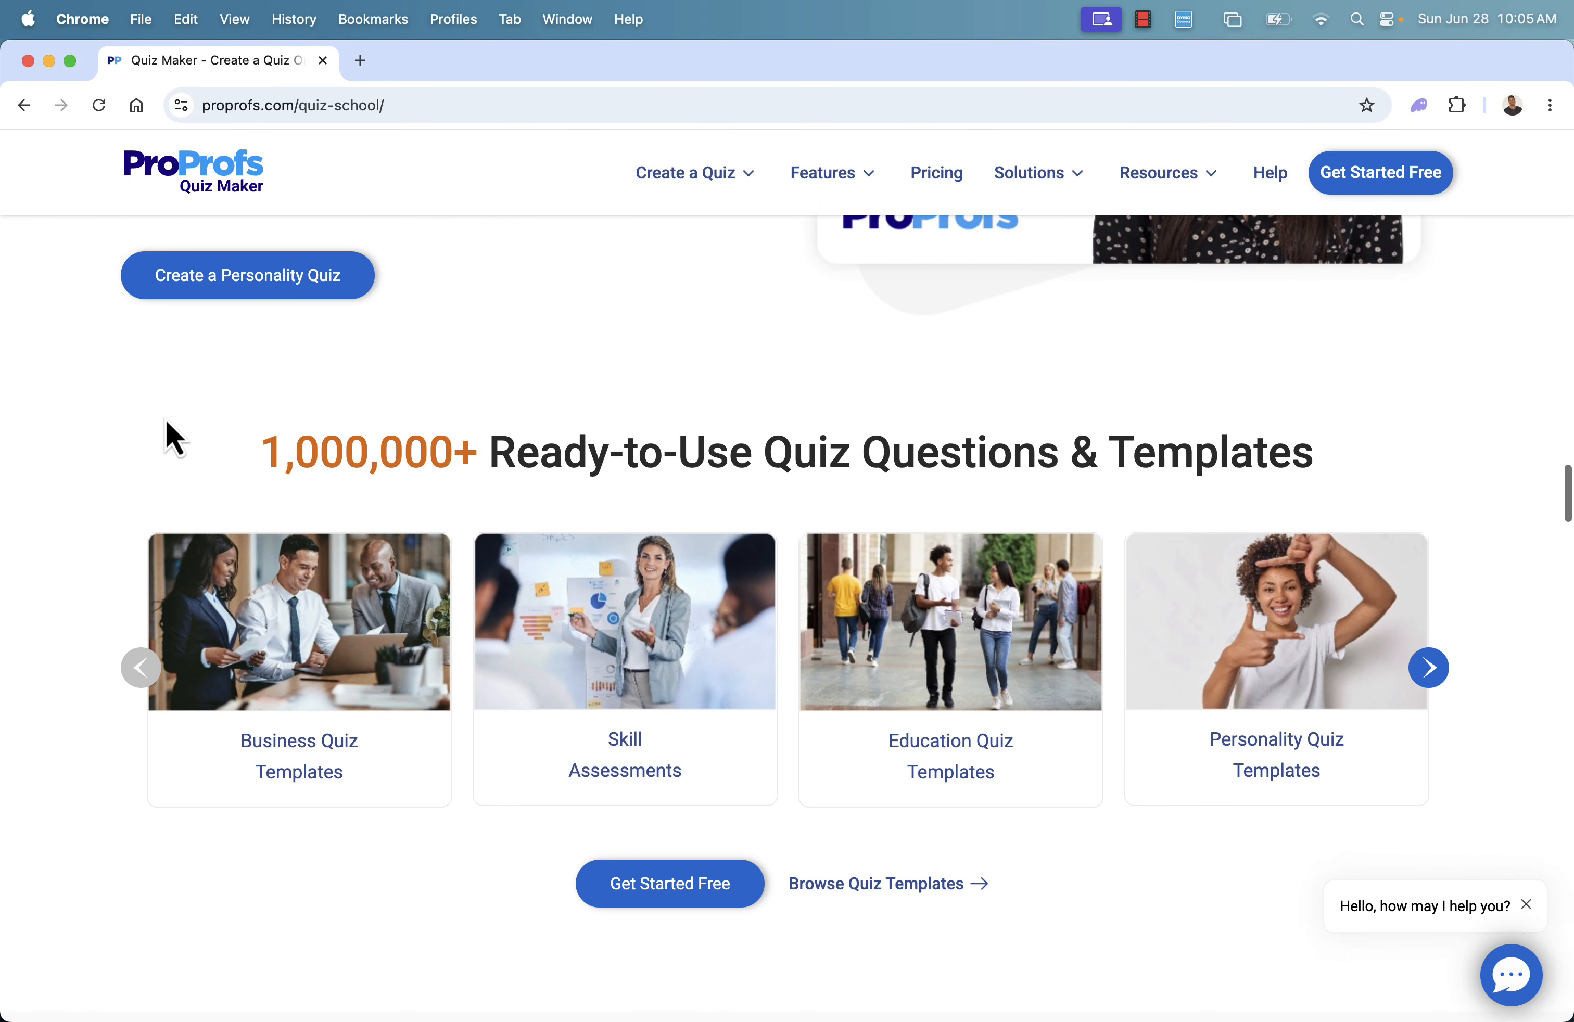
scroll(166, 420, "down", 1)
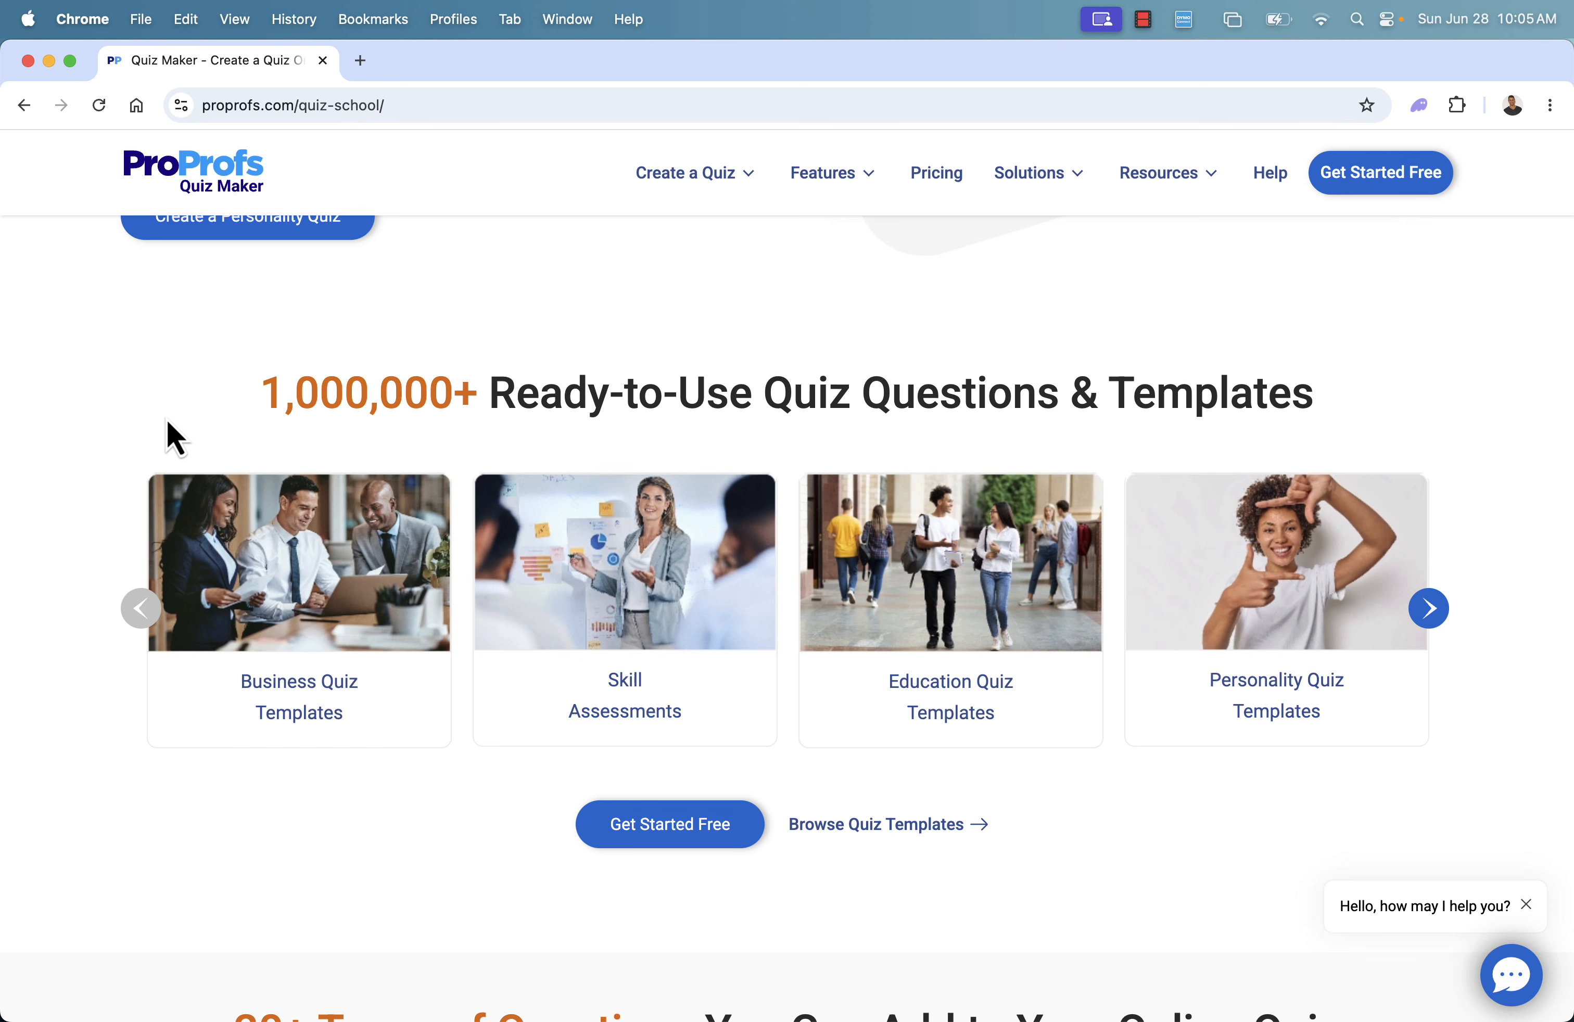
Look through the list of supported question types and preview the Watch/Listen & Answer example
scroll(659, 790, "down", 9)
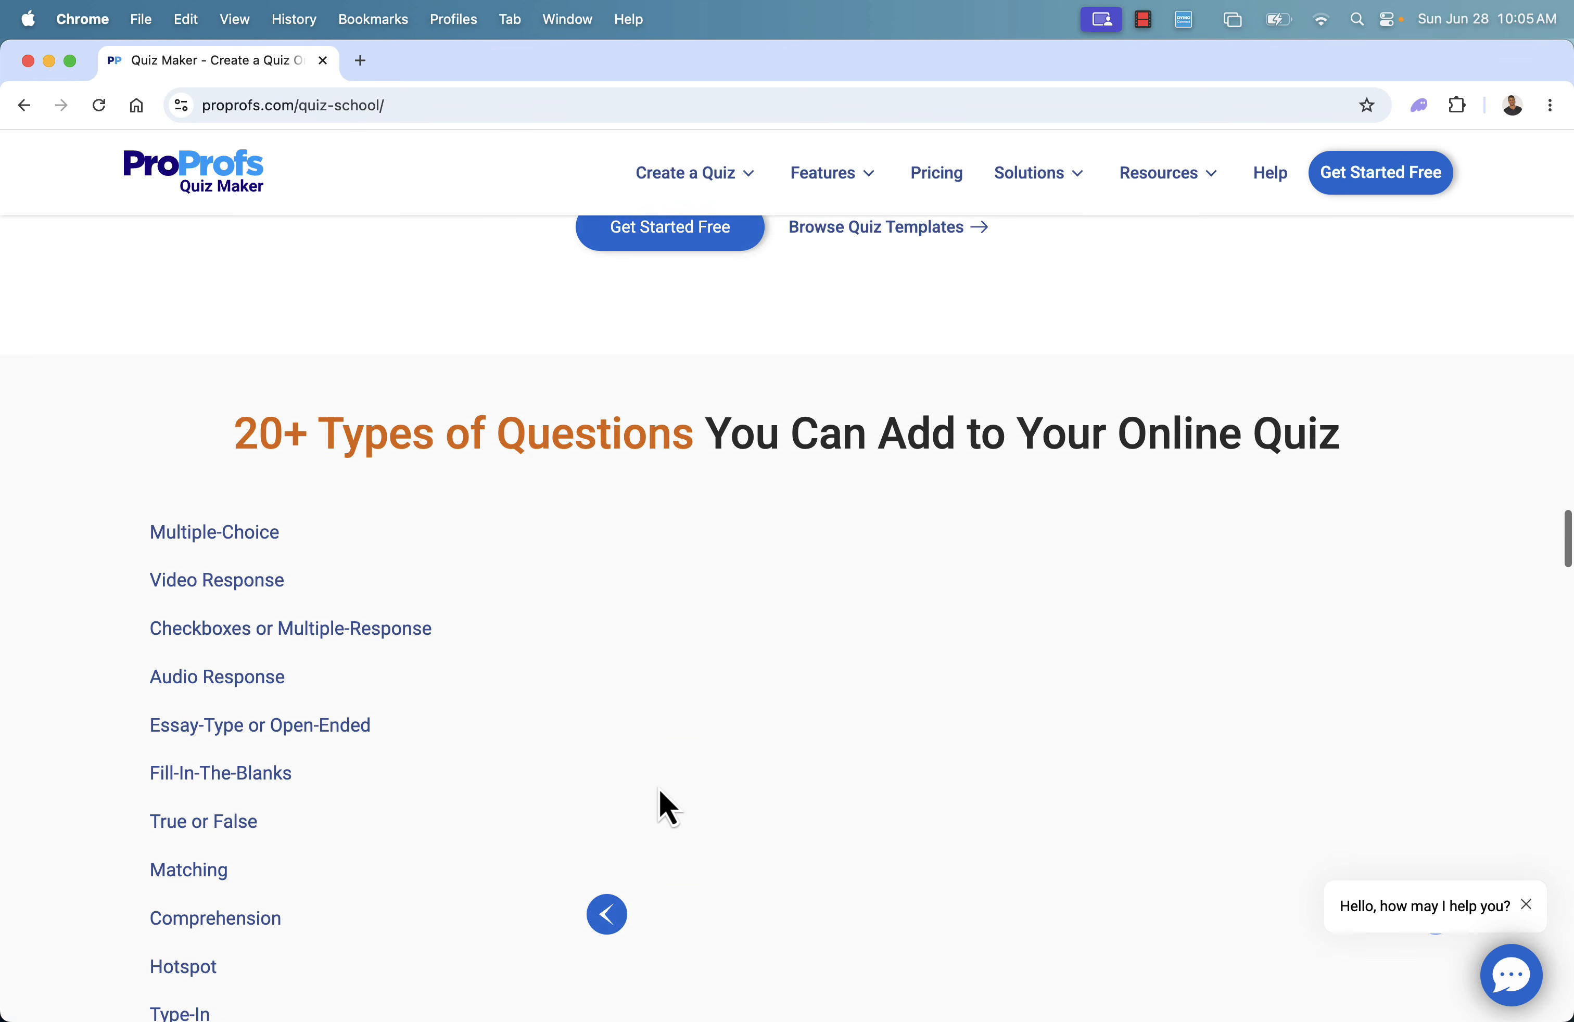
scroll(659, 790, "down", 3)
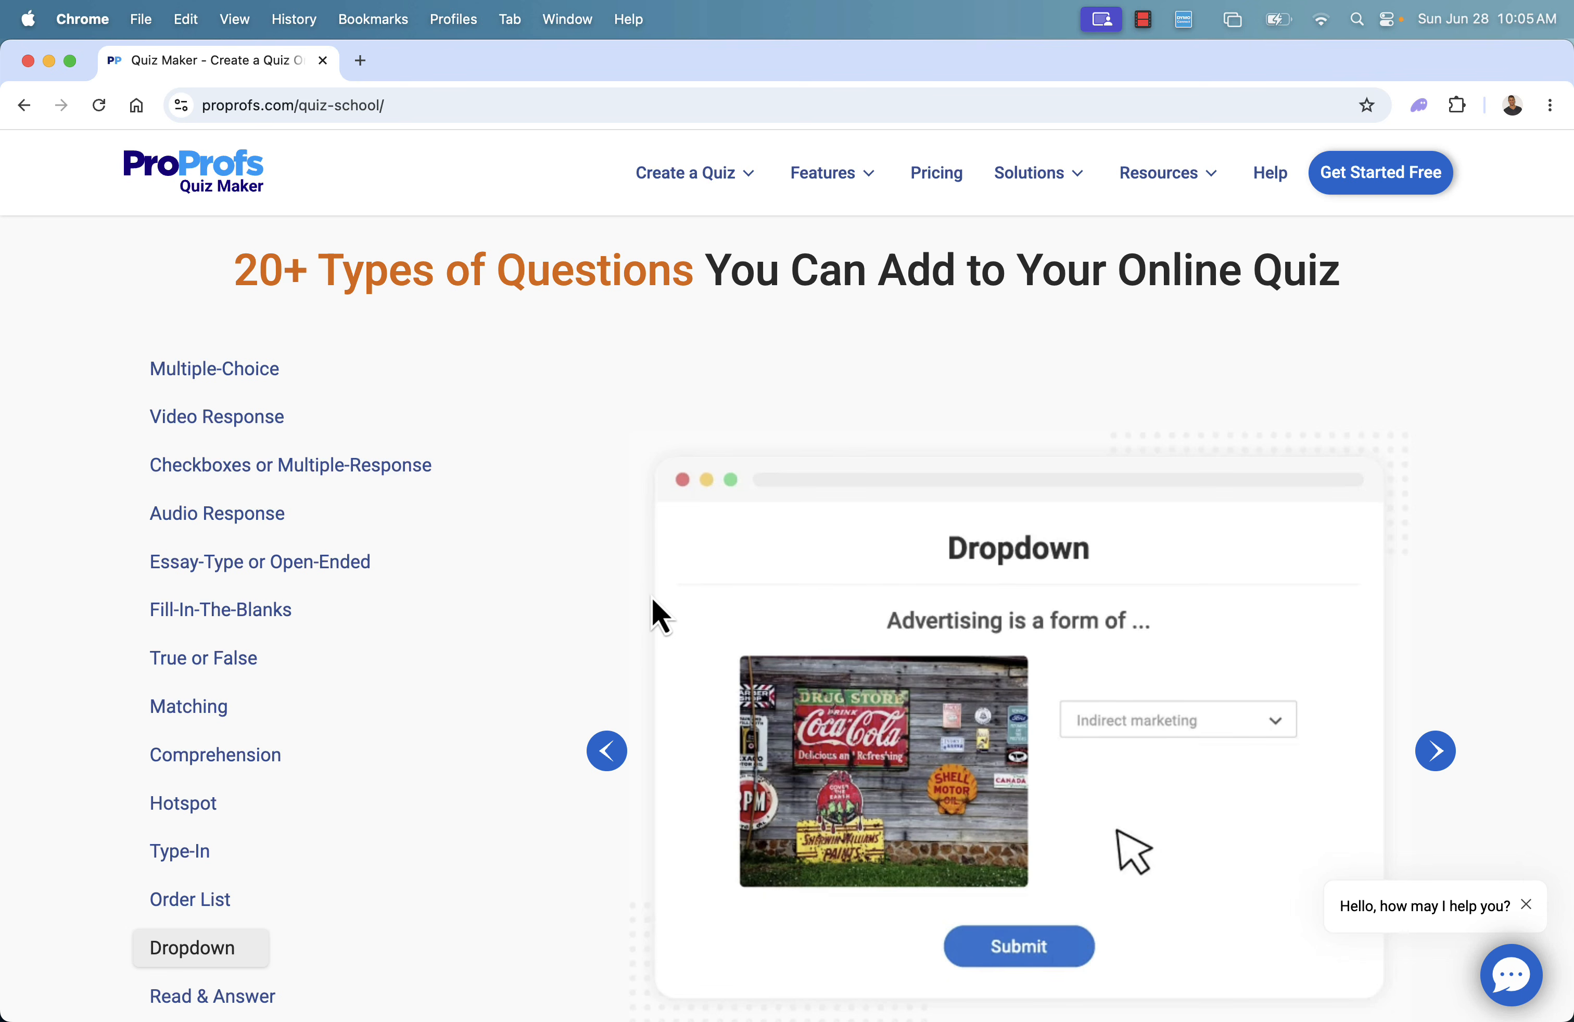
scroll(652, 600, "down", 2)
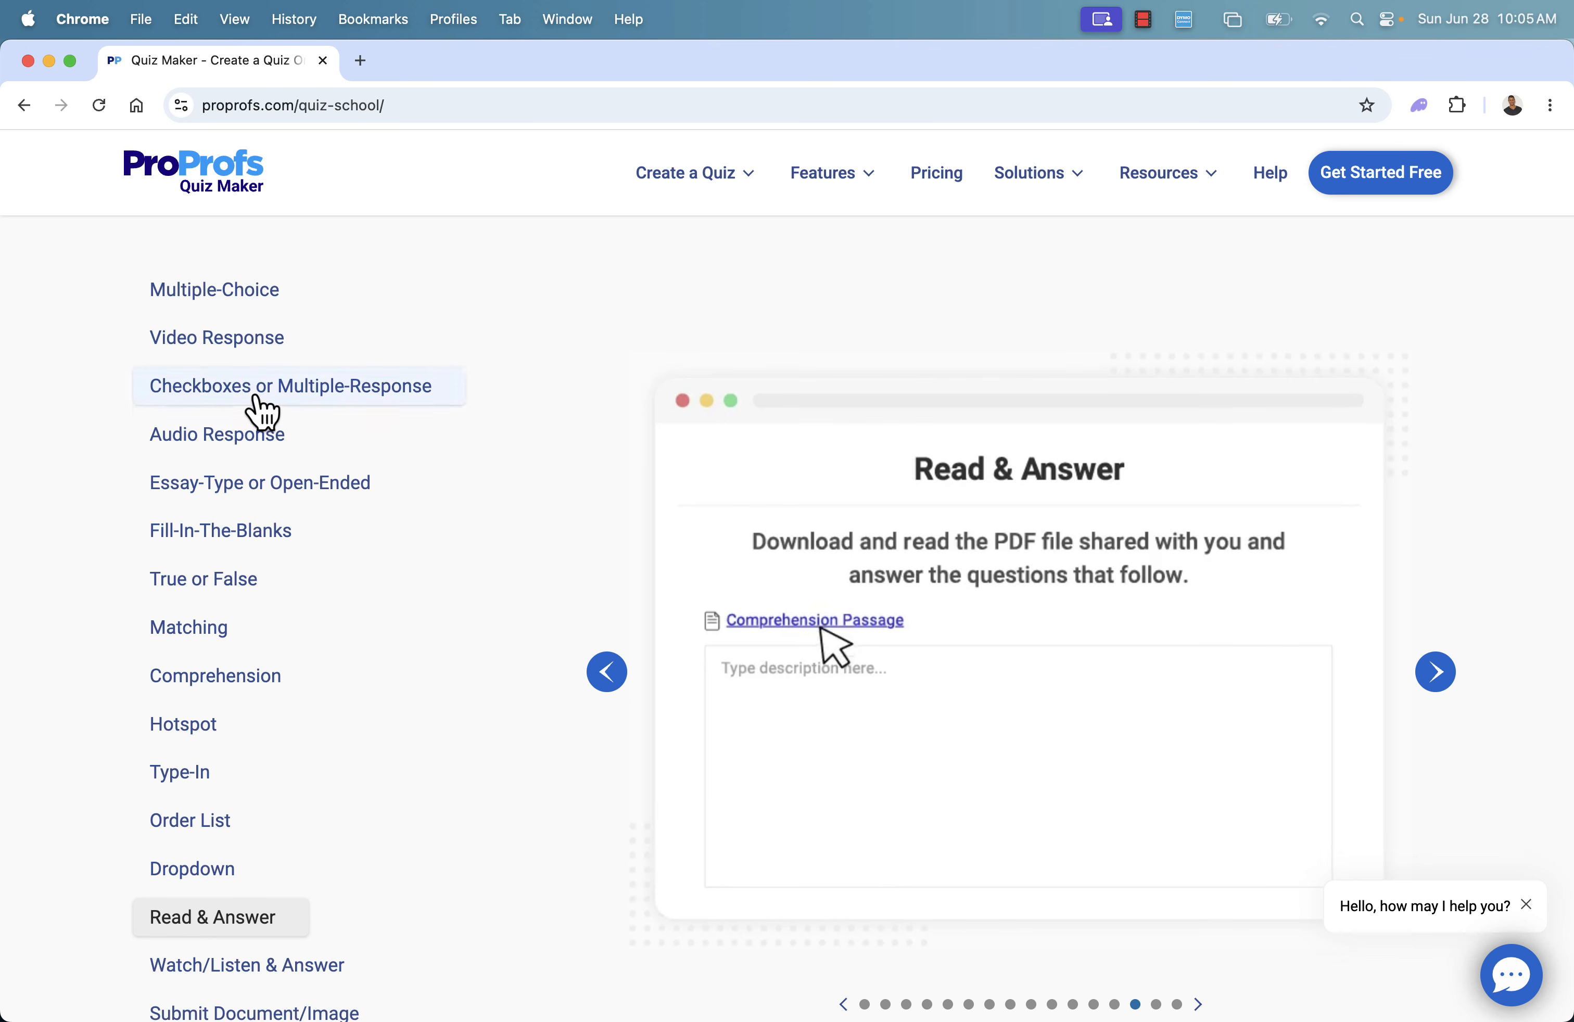
scroll(239, 528, "down", 4)
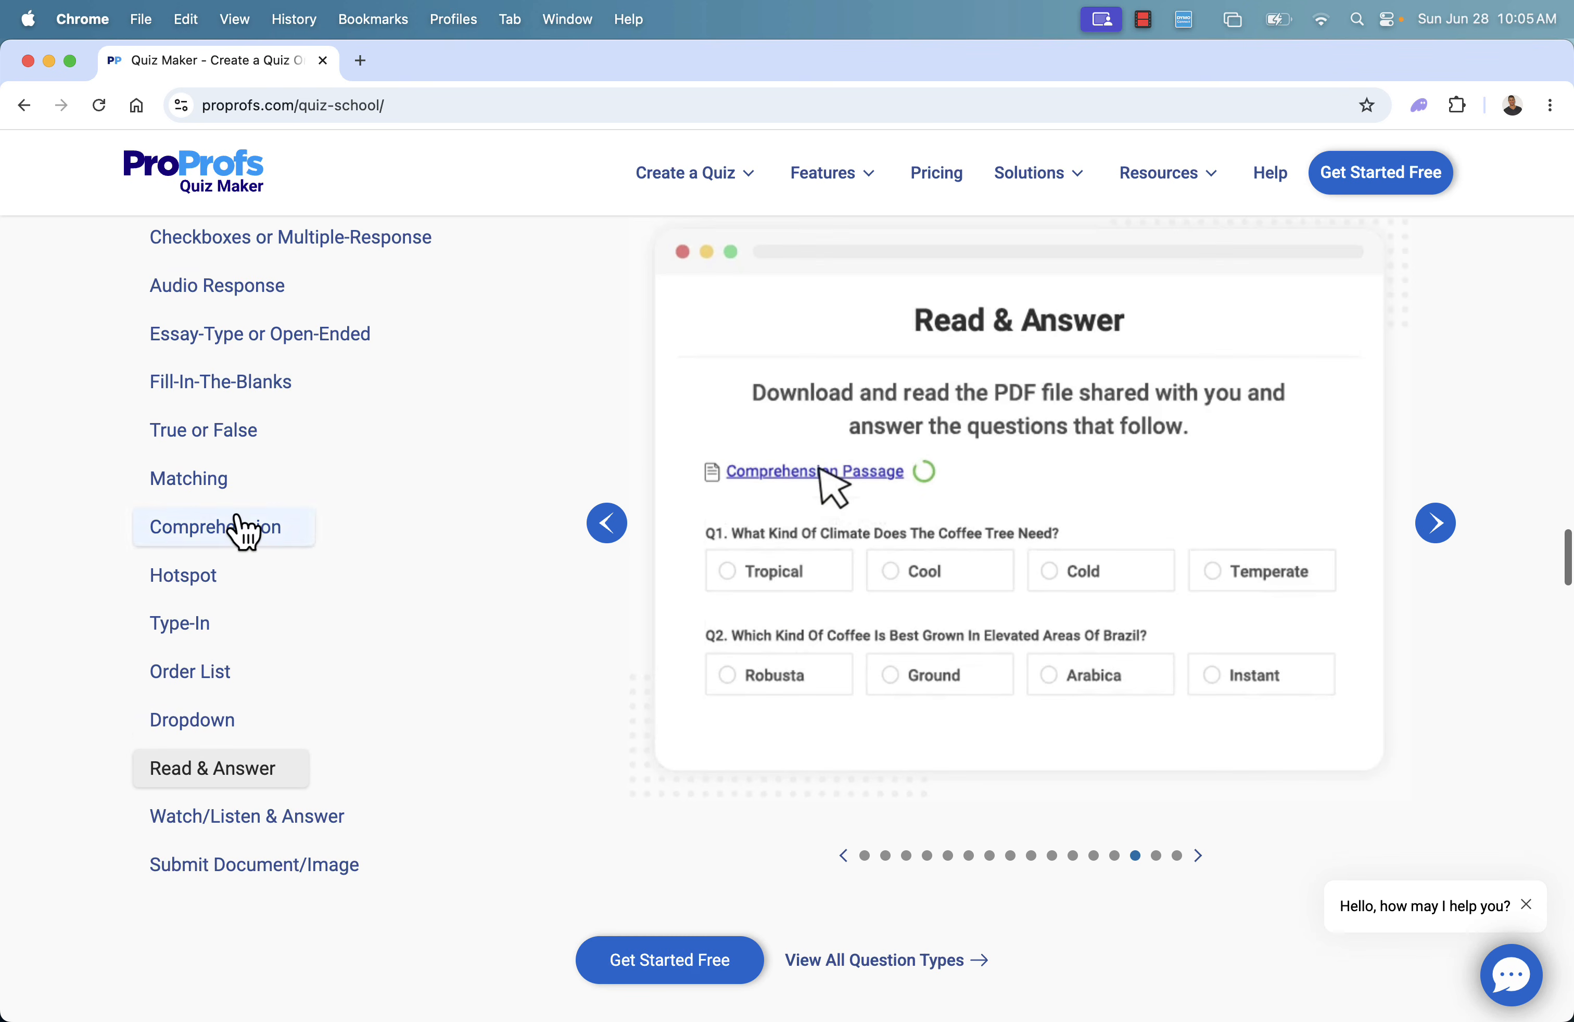
left_click(212, 819)
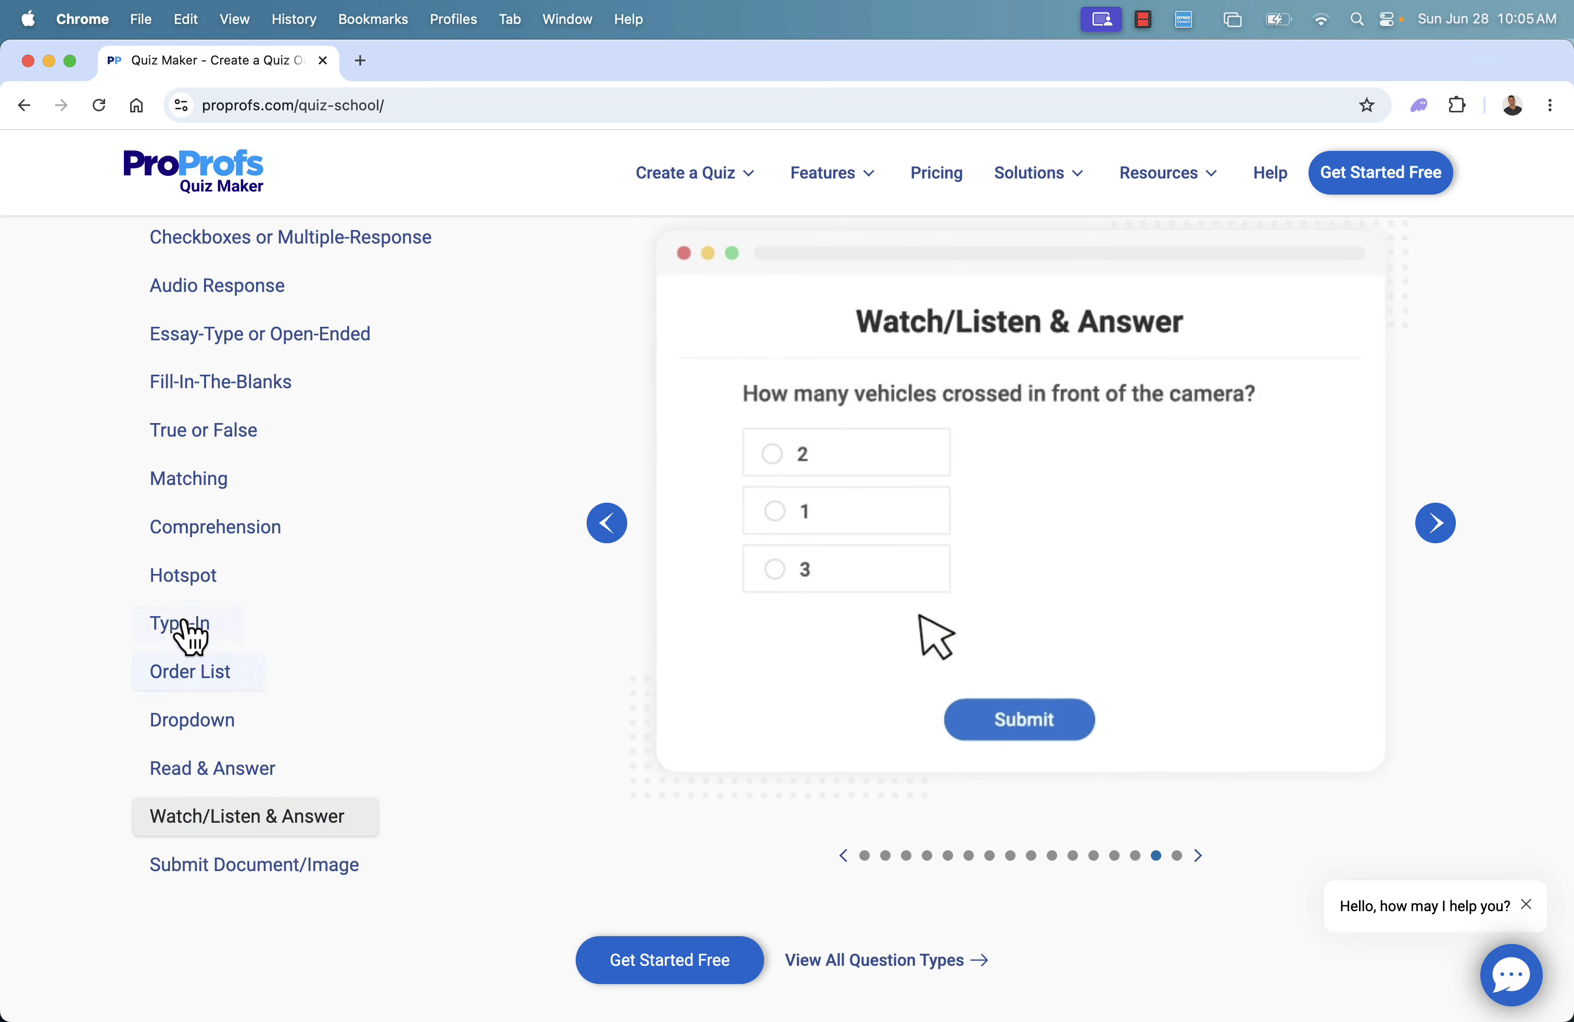
scroll(724, 579, "down", 1)
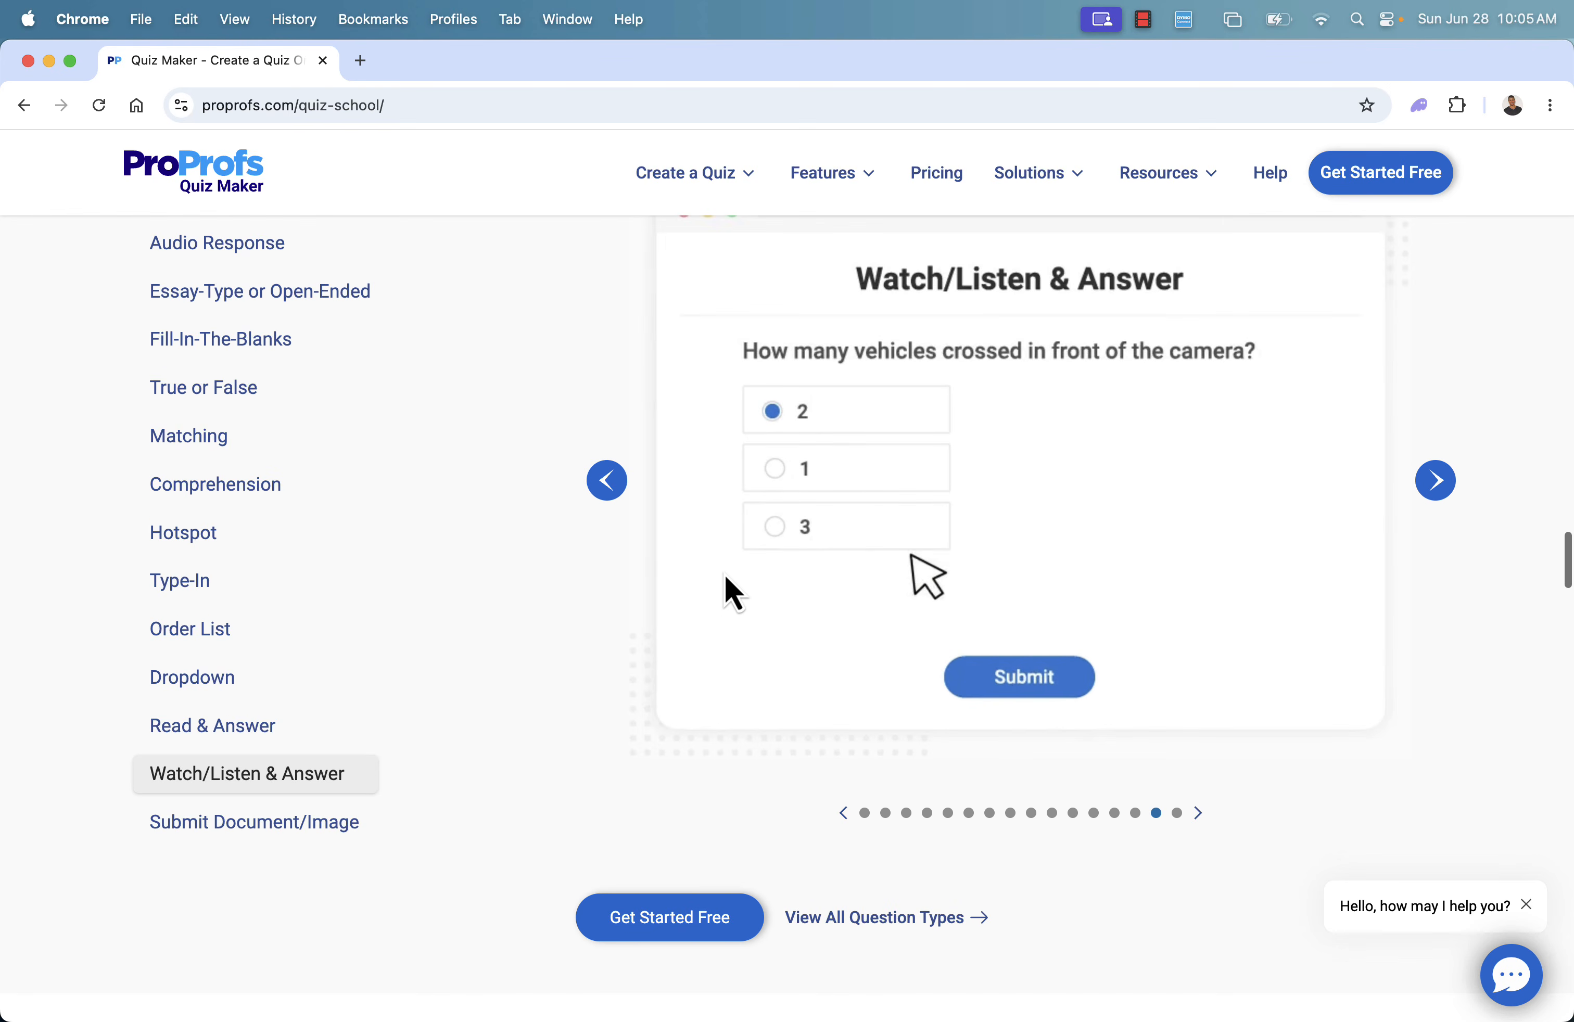
Examine the homepage's quiz and assessment needs section, then return to the earlier quiz-type section
scroll(725, 579, "down", 7)
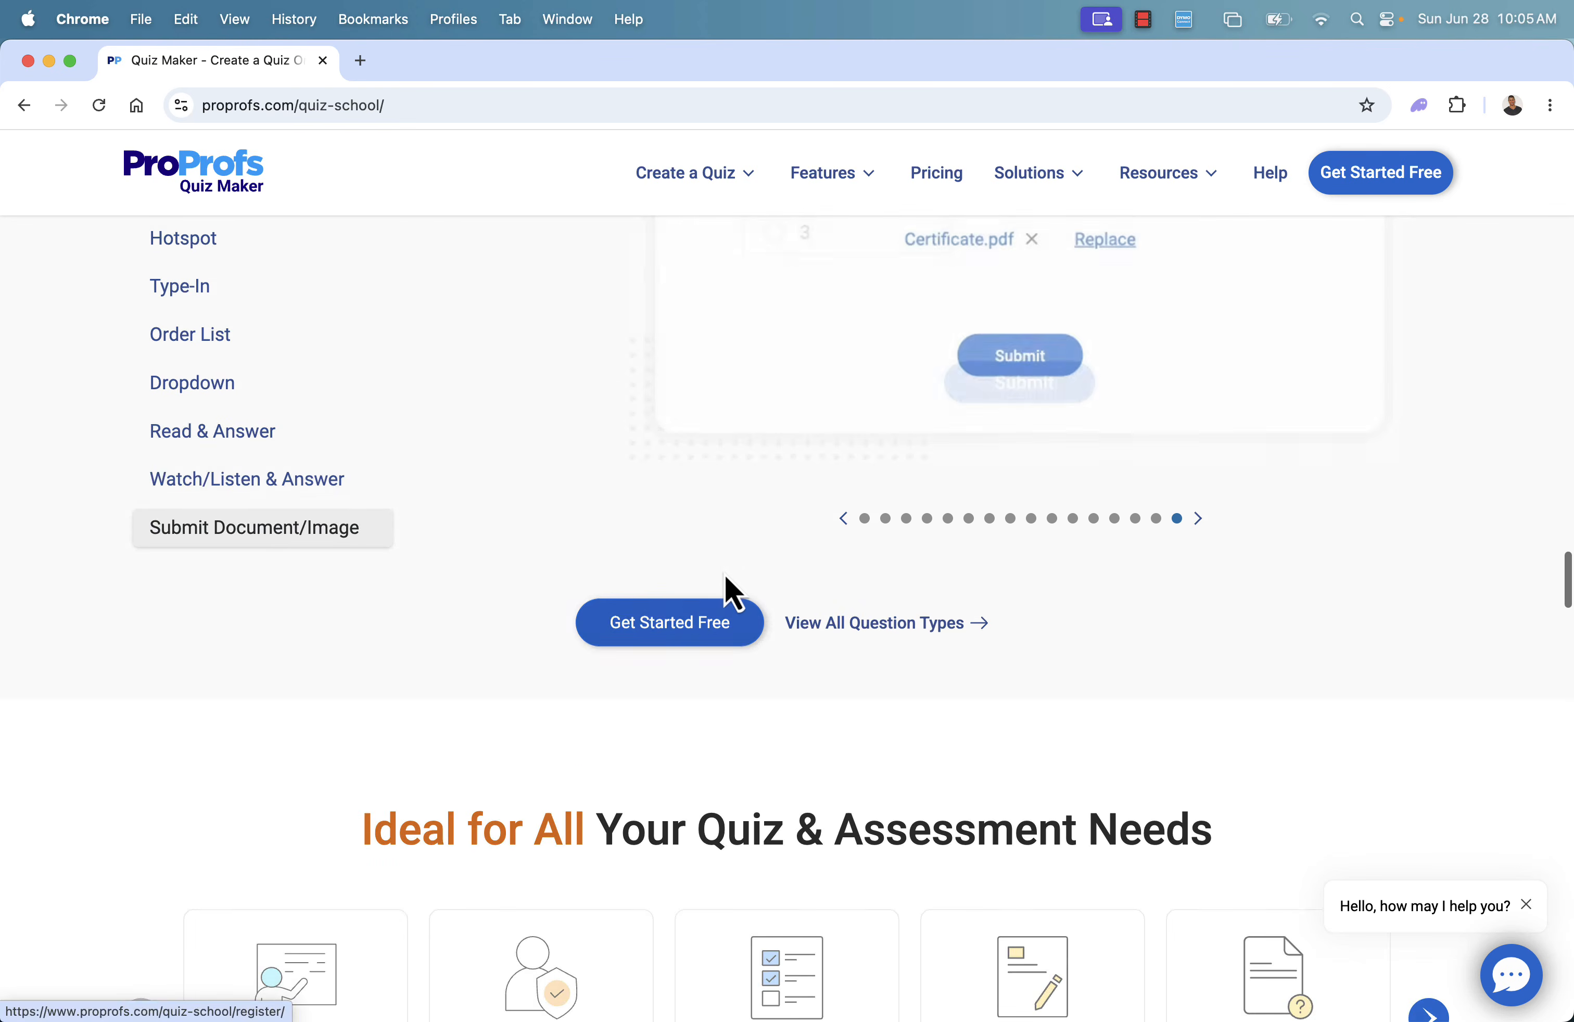
scroll(726, 584, "down", 9)
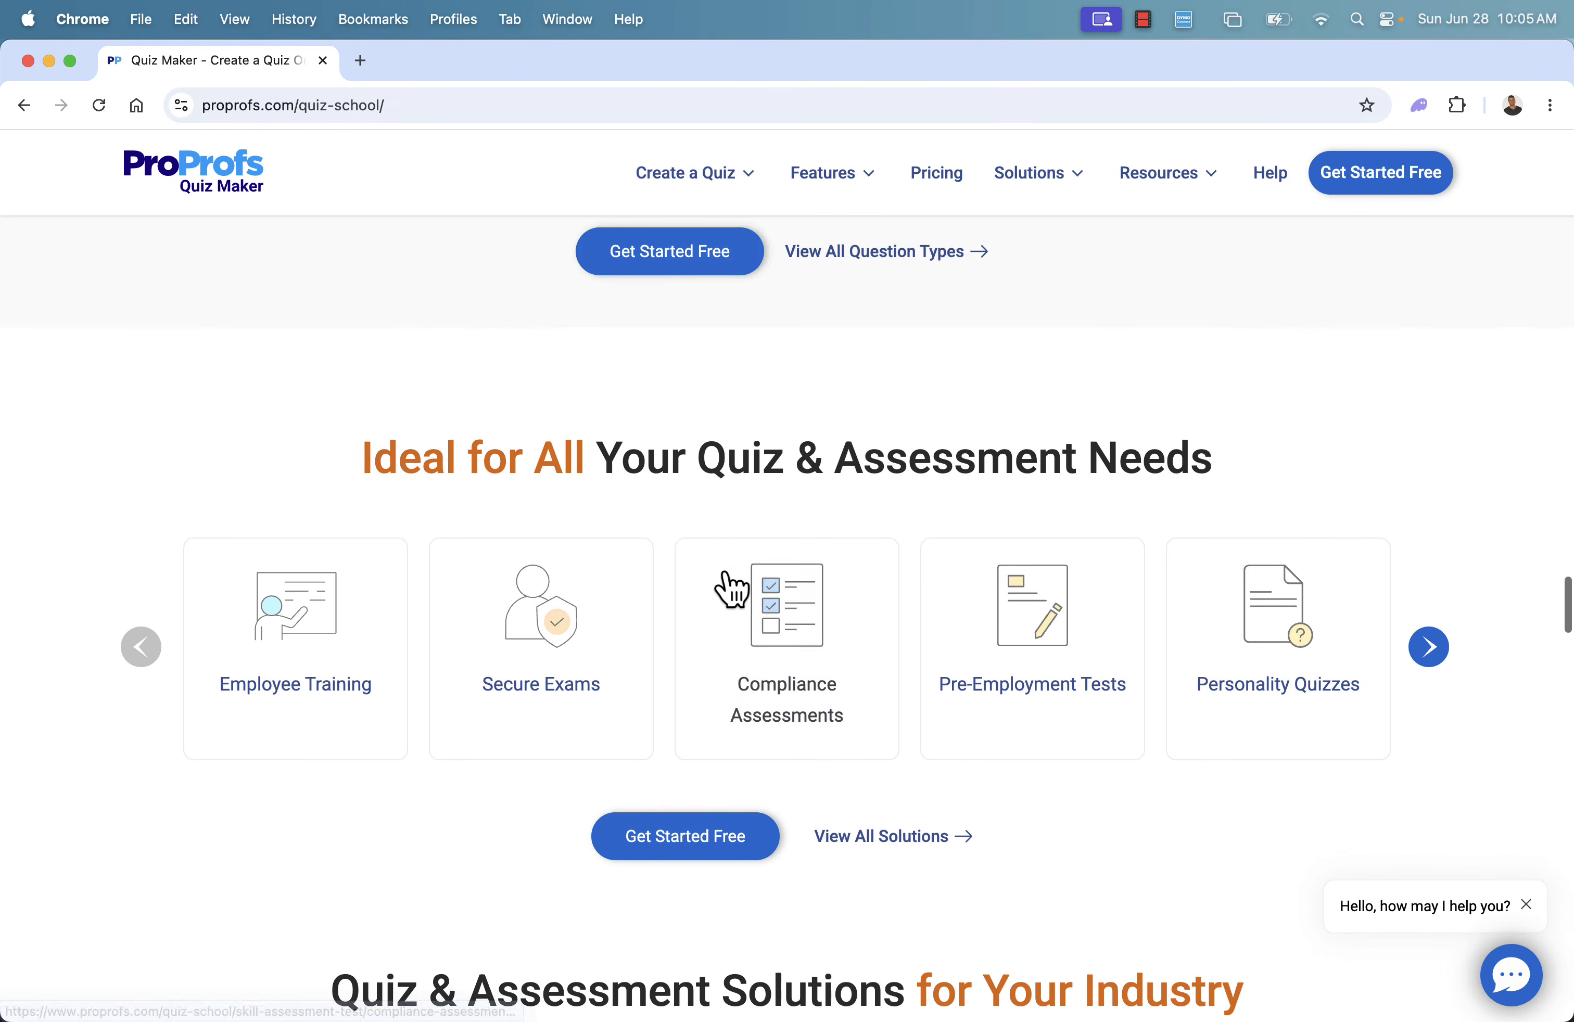
scroll(732, 589, "down", 2)
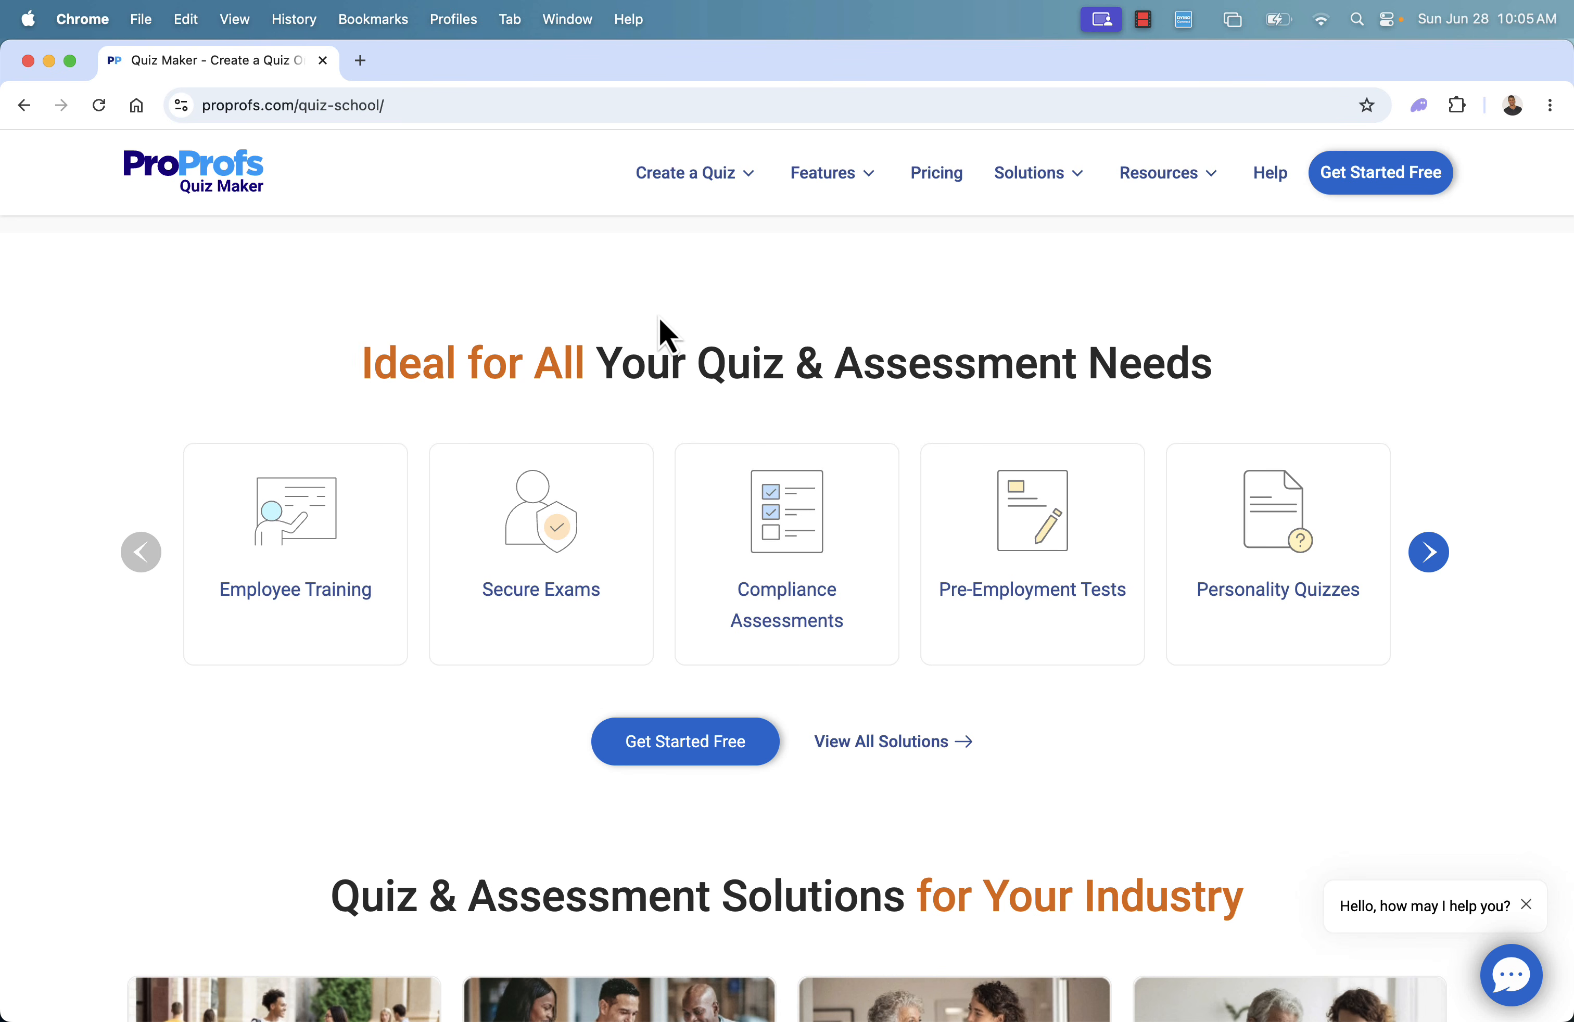
scroll(659, 318, "down", 1)
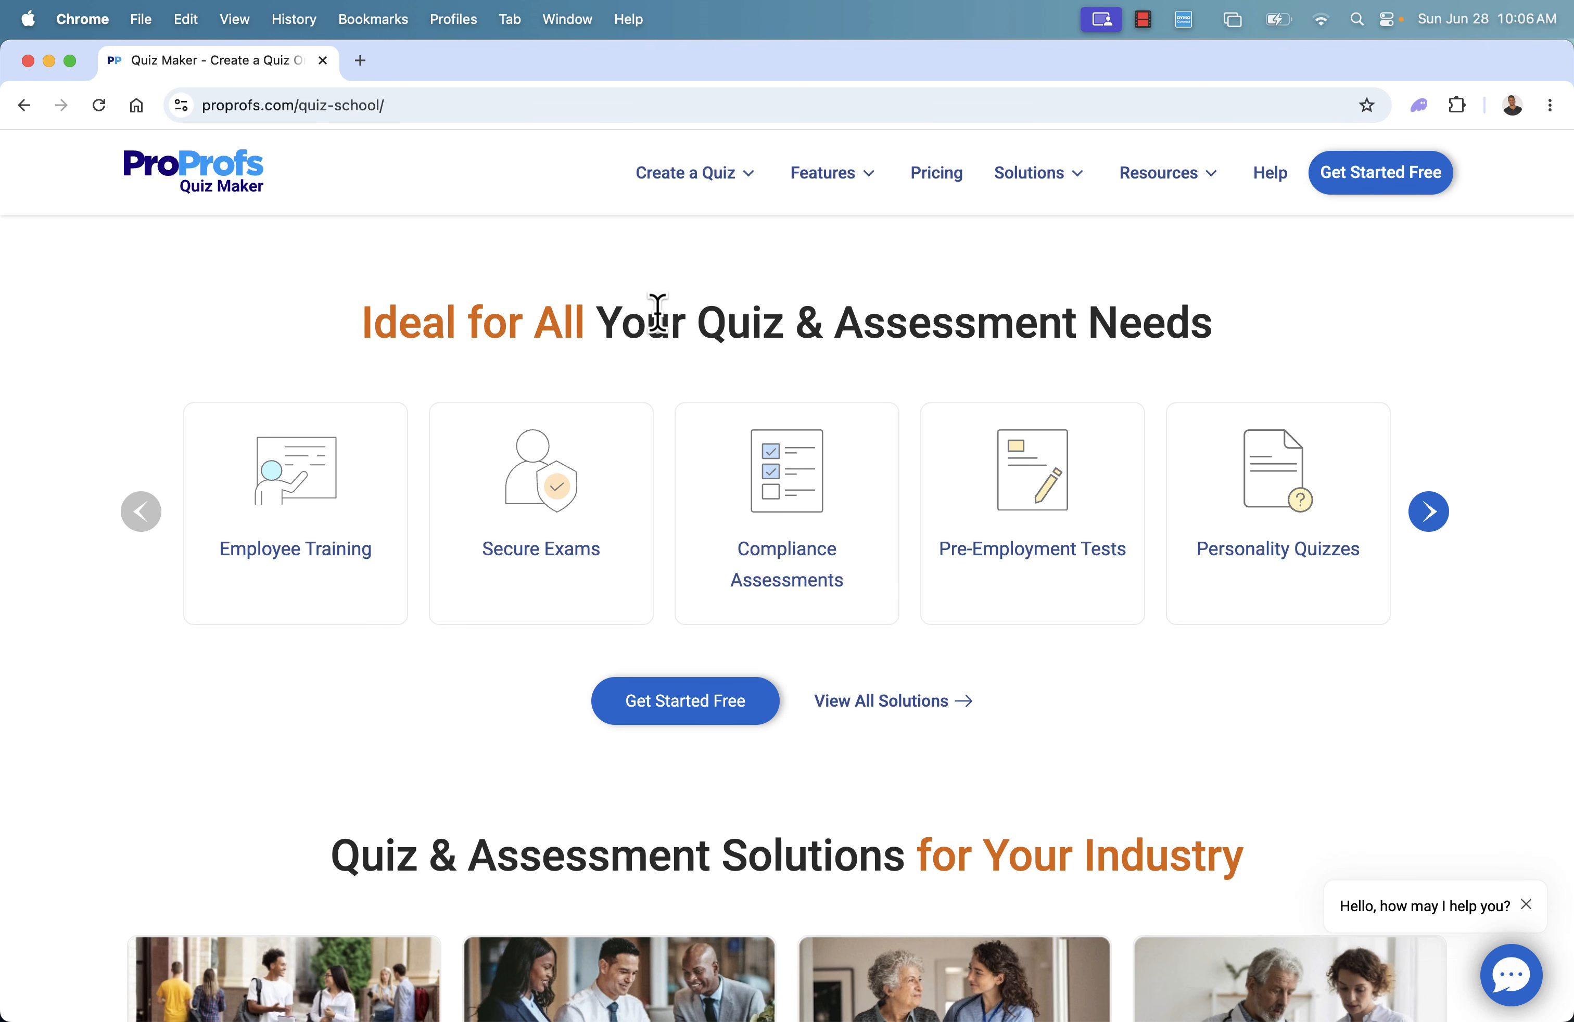
scroll(657, 315, "down", 4)
scroll(659, 317, "up", 15)
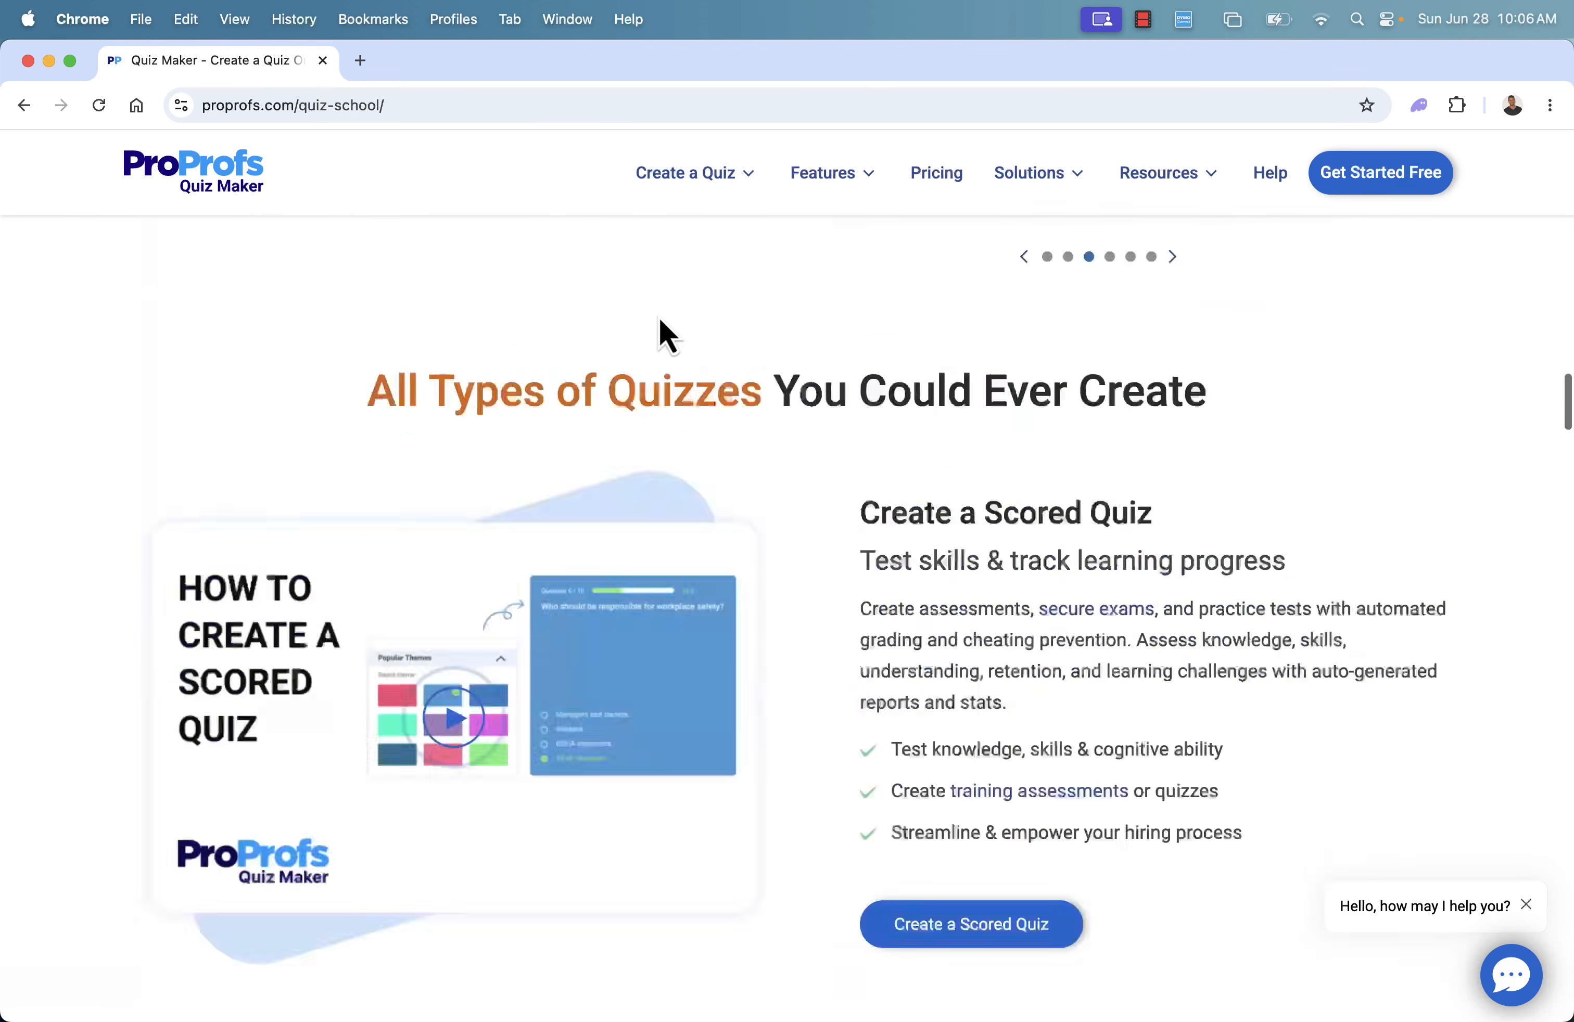
scroll(659, 318, "up", 20)
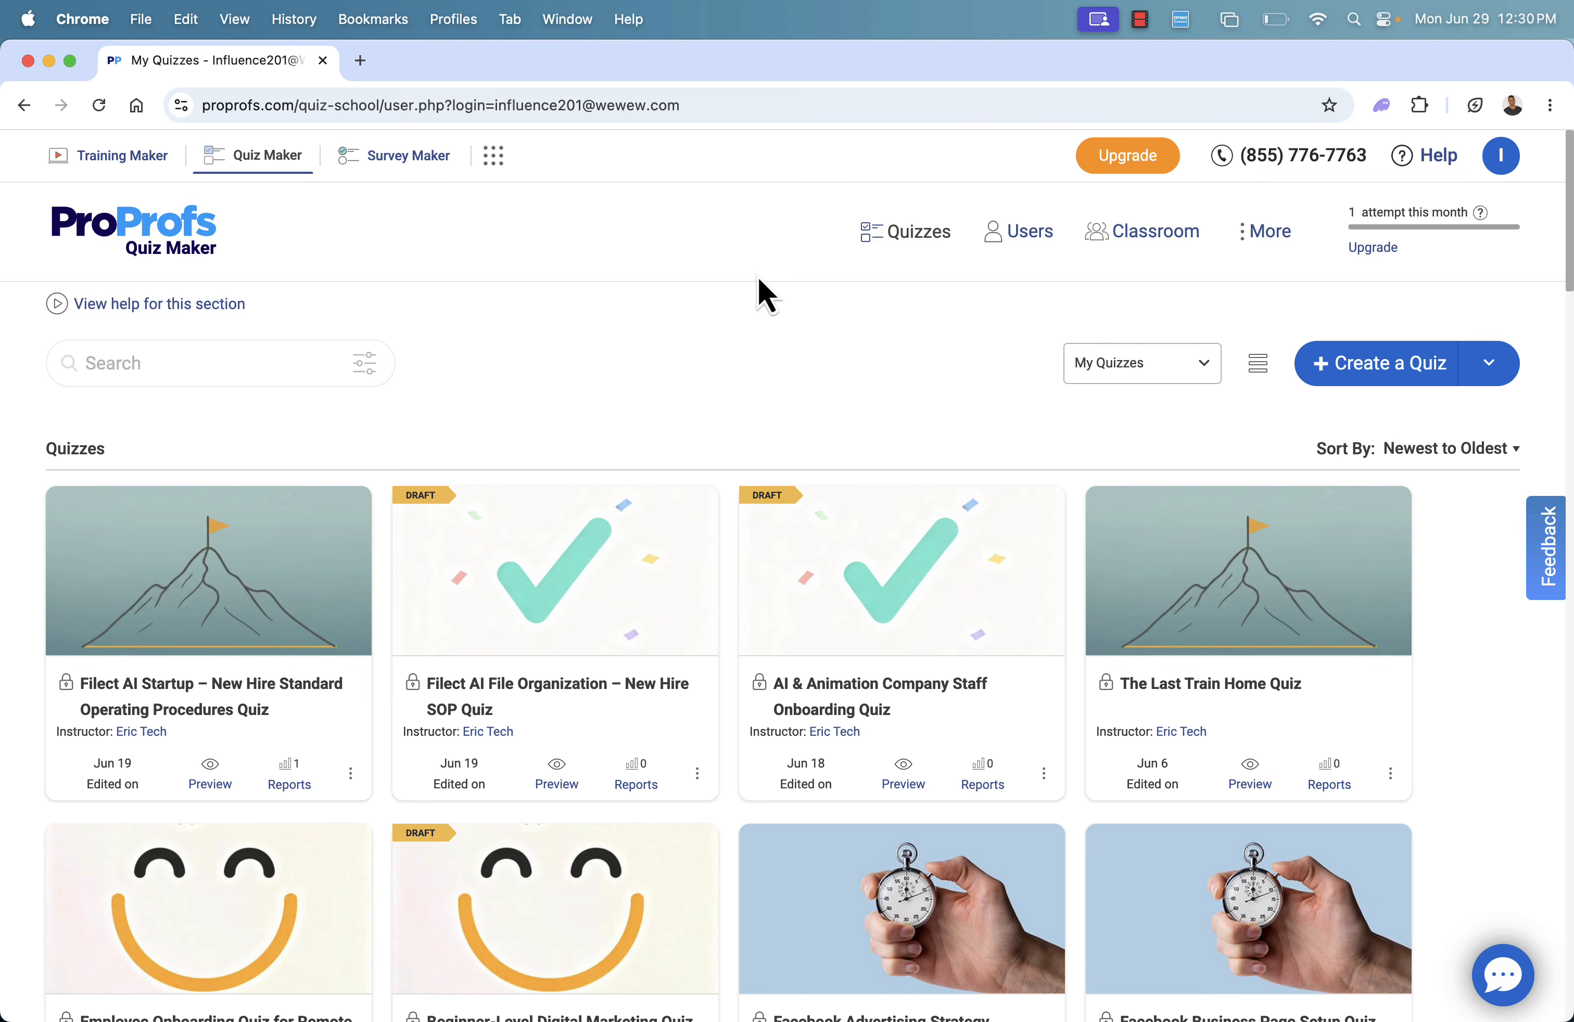
Start a new scored quiz and generate it with AI from the prompt "Create a quiz to test an applicants Facebook Marketing Skills"
scroll(737, 311, "down", 1)
scroll(737, 306, "up", 1)
left_click(1340, 378)
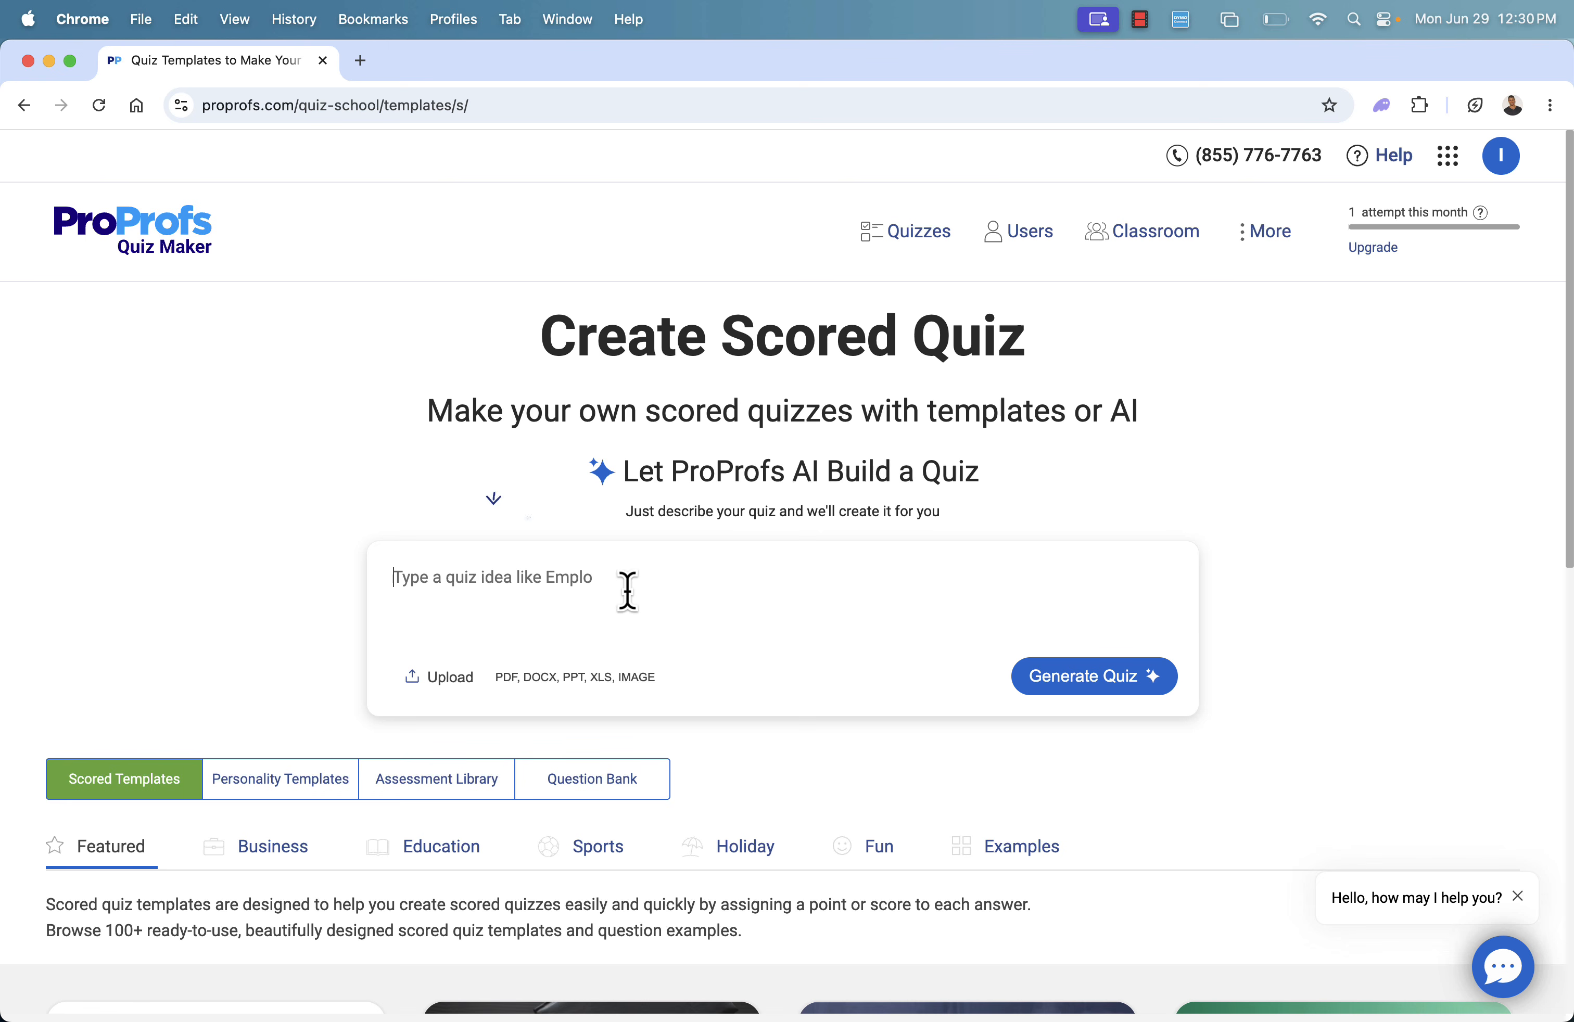
type("Create a quiz to test an appl")
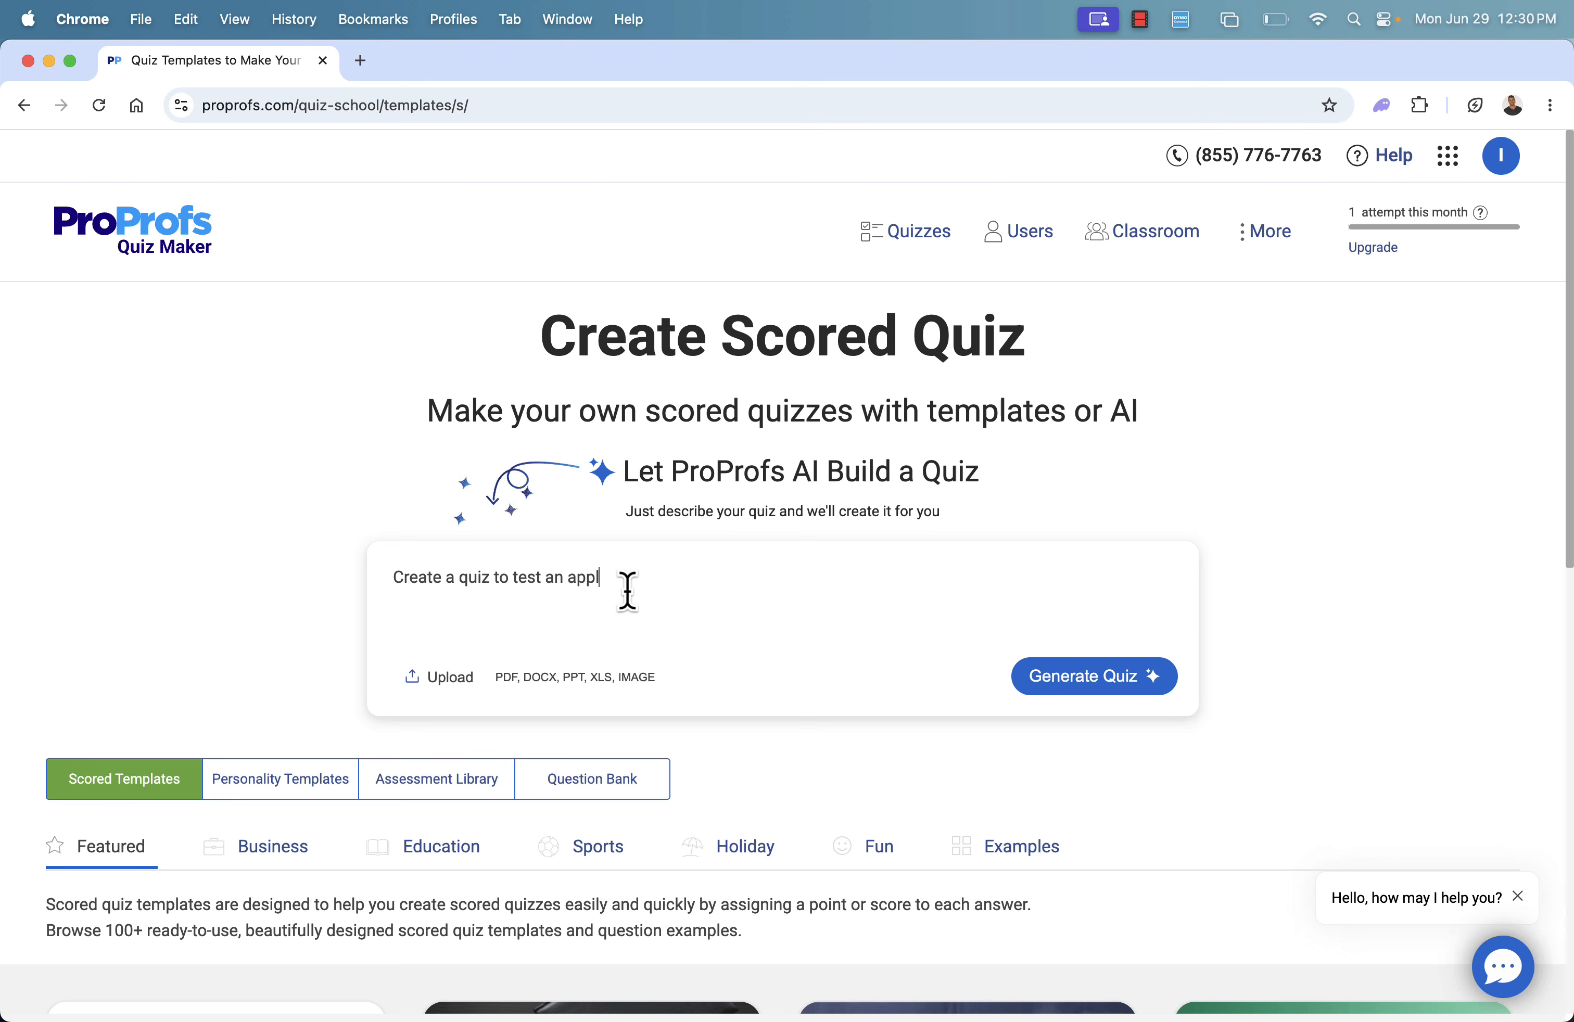
type("ication")
type(" Marketing Skills")
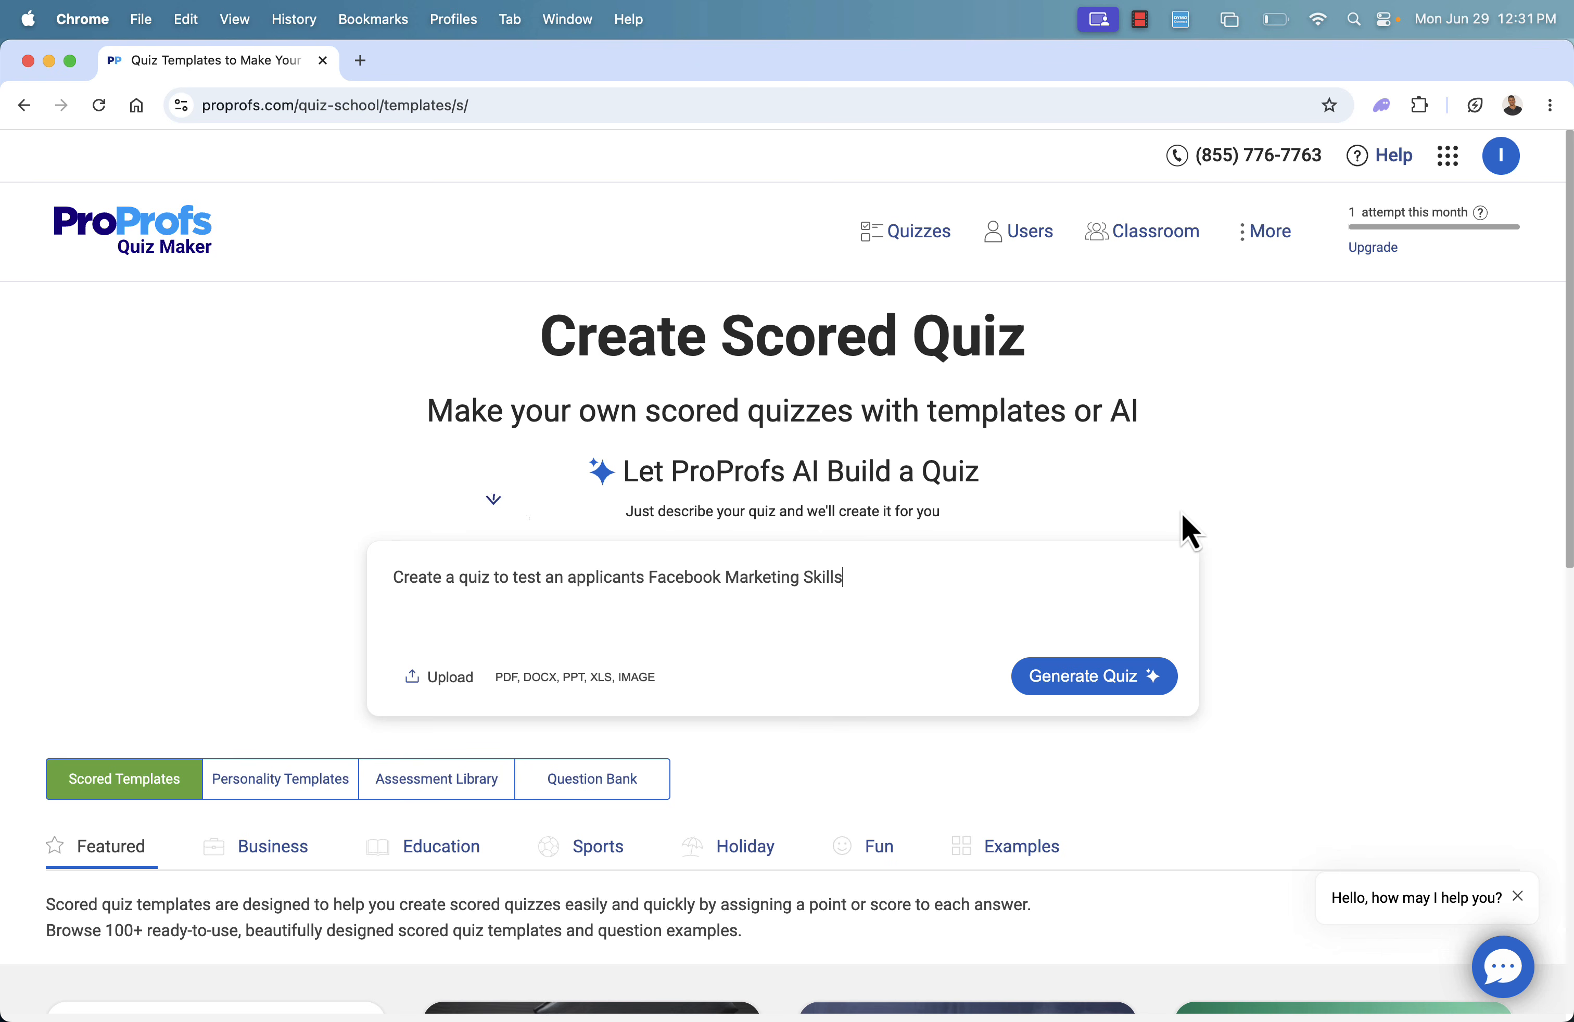
left_click(1101, 678)
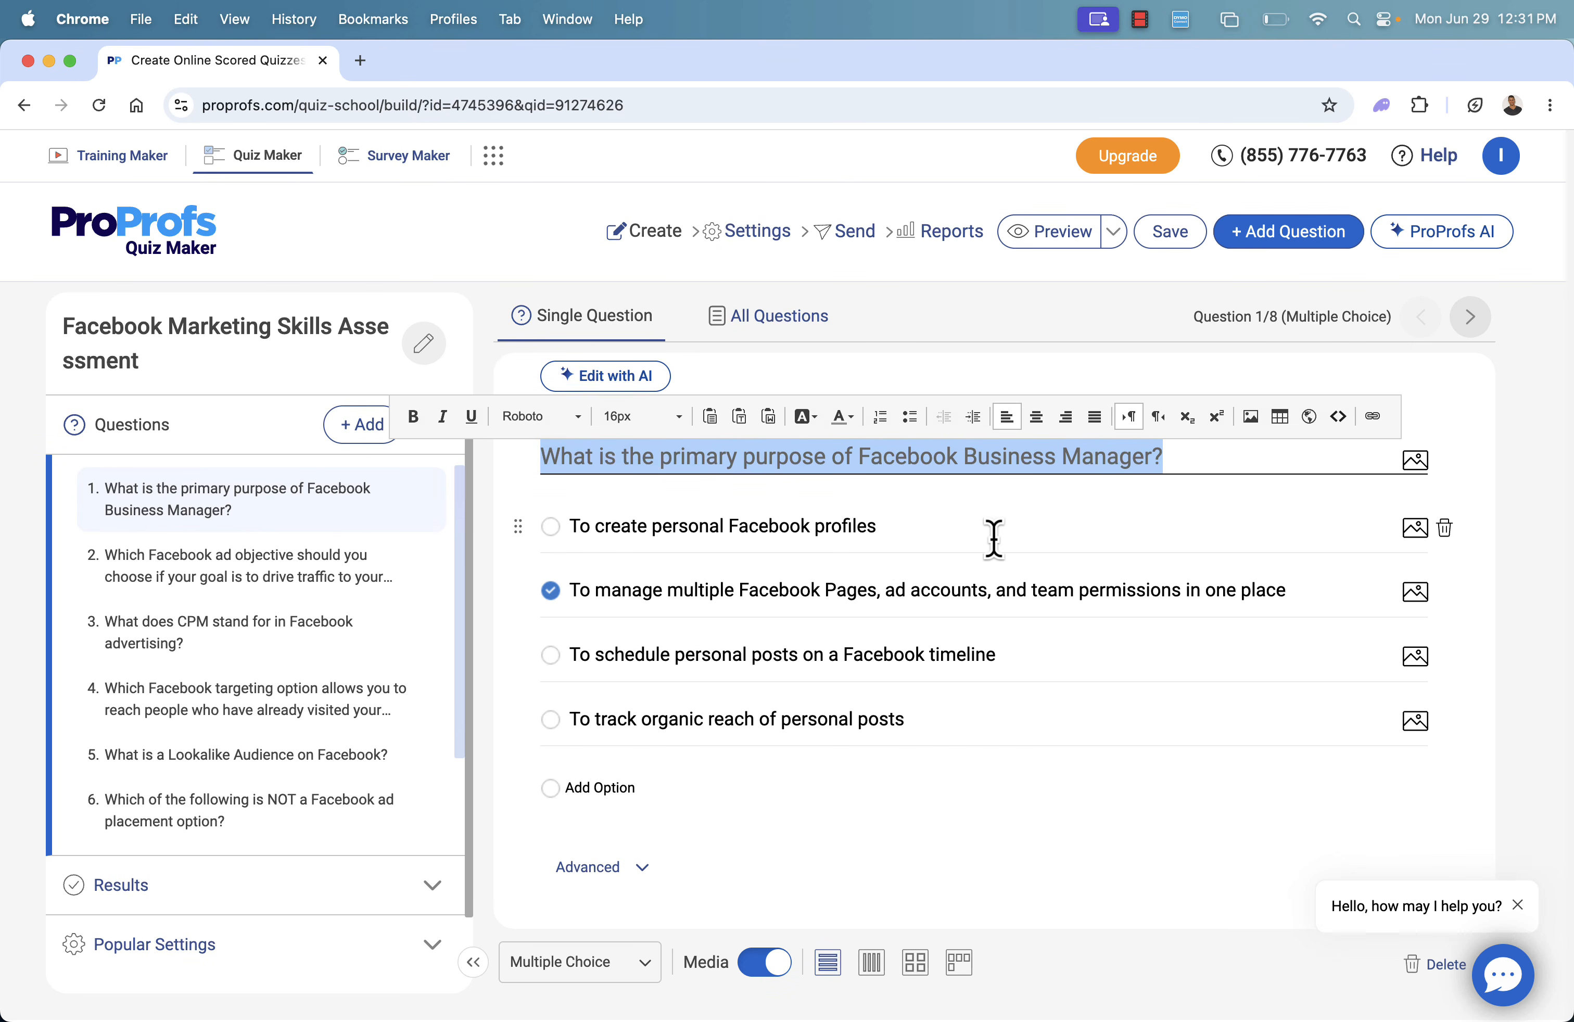
List all questions of the generated quiz with their answers shown and review them through to the last question
left_click(994, 537)
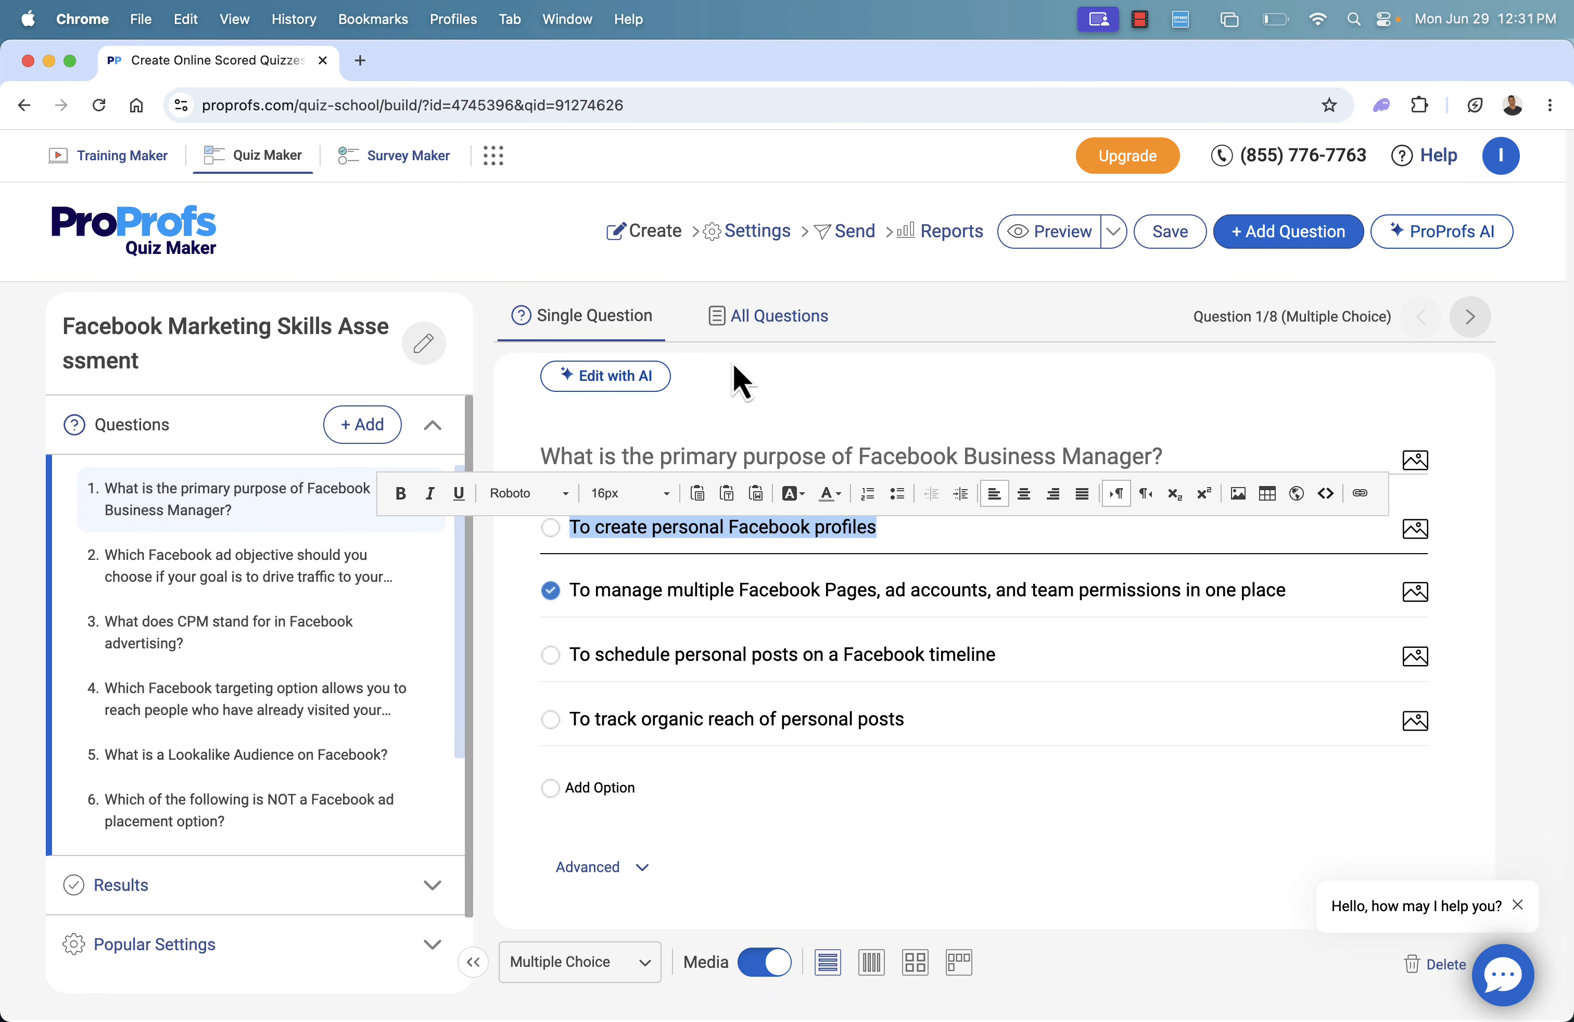
left_click(757, 327)
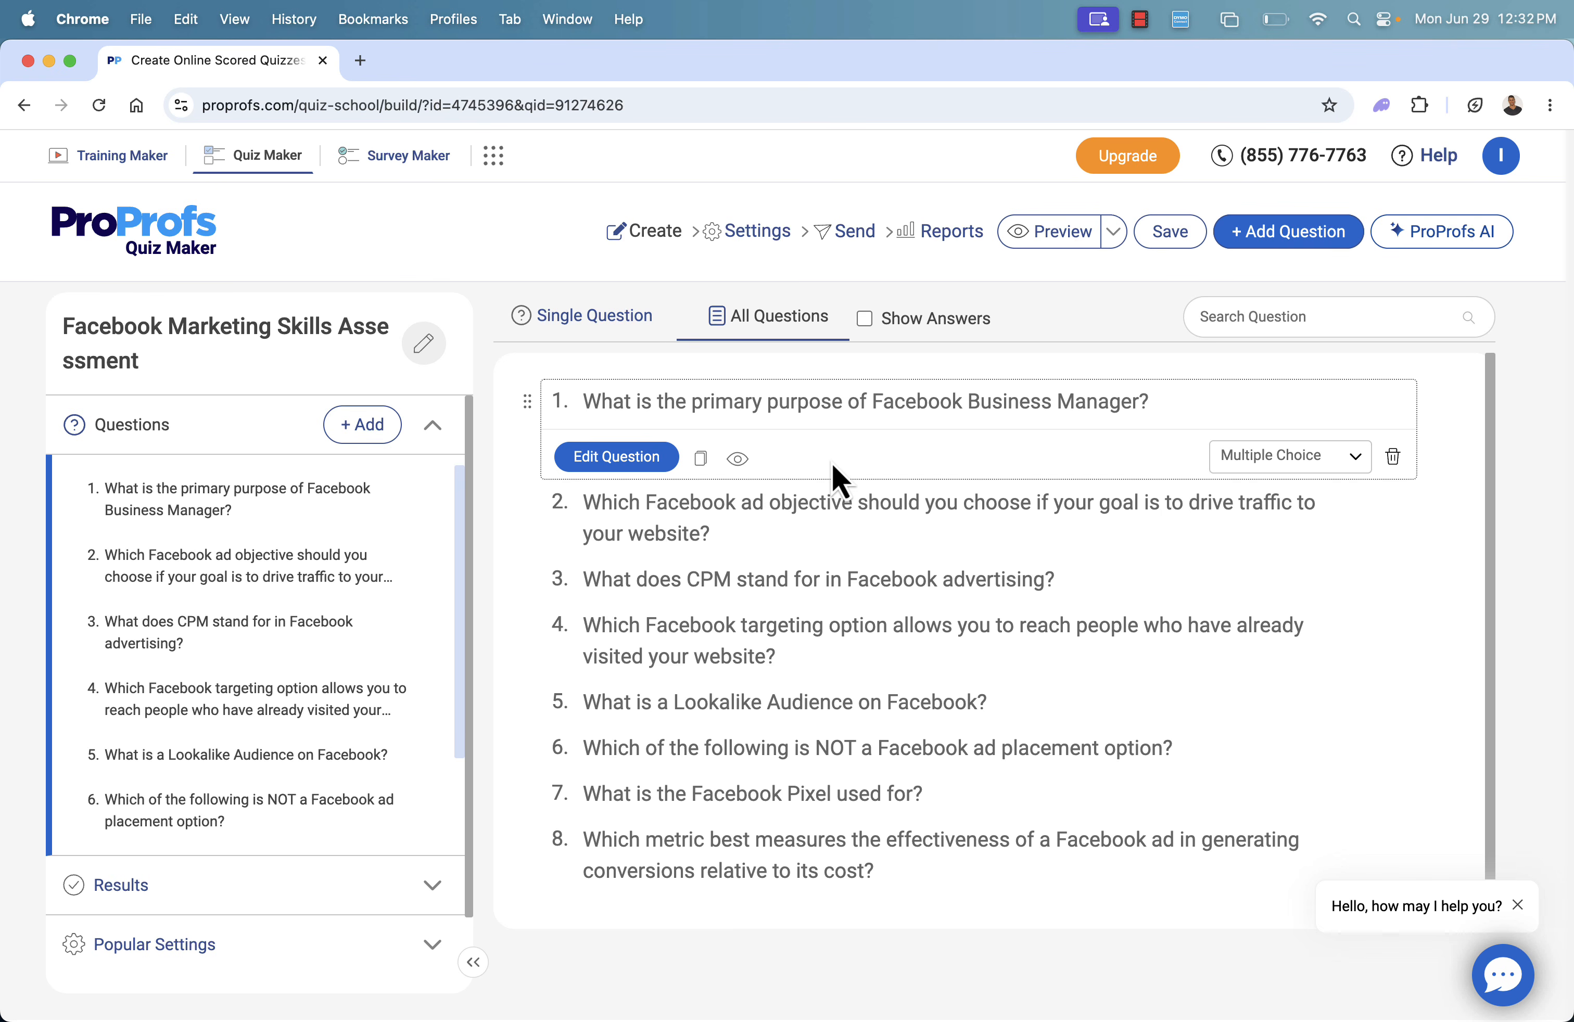
left_click(864, 319)
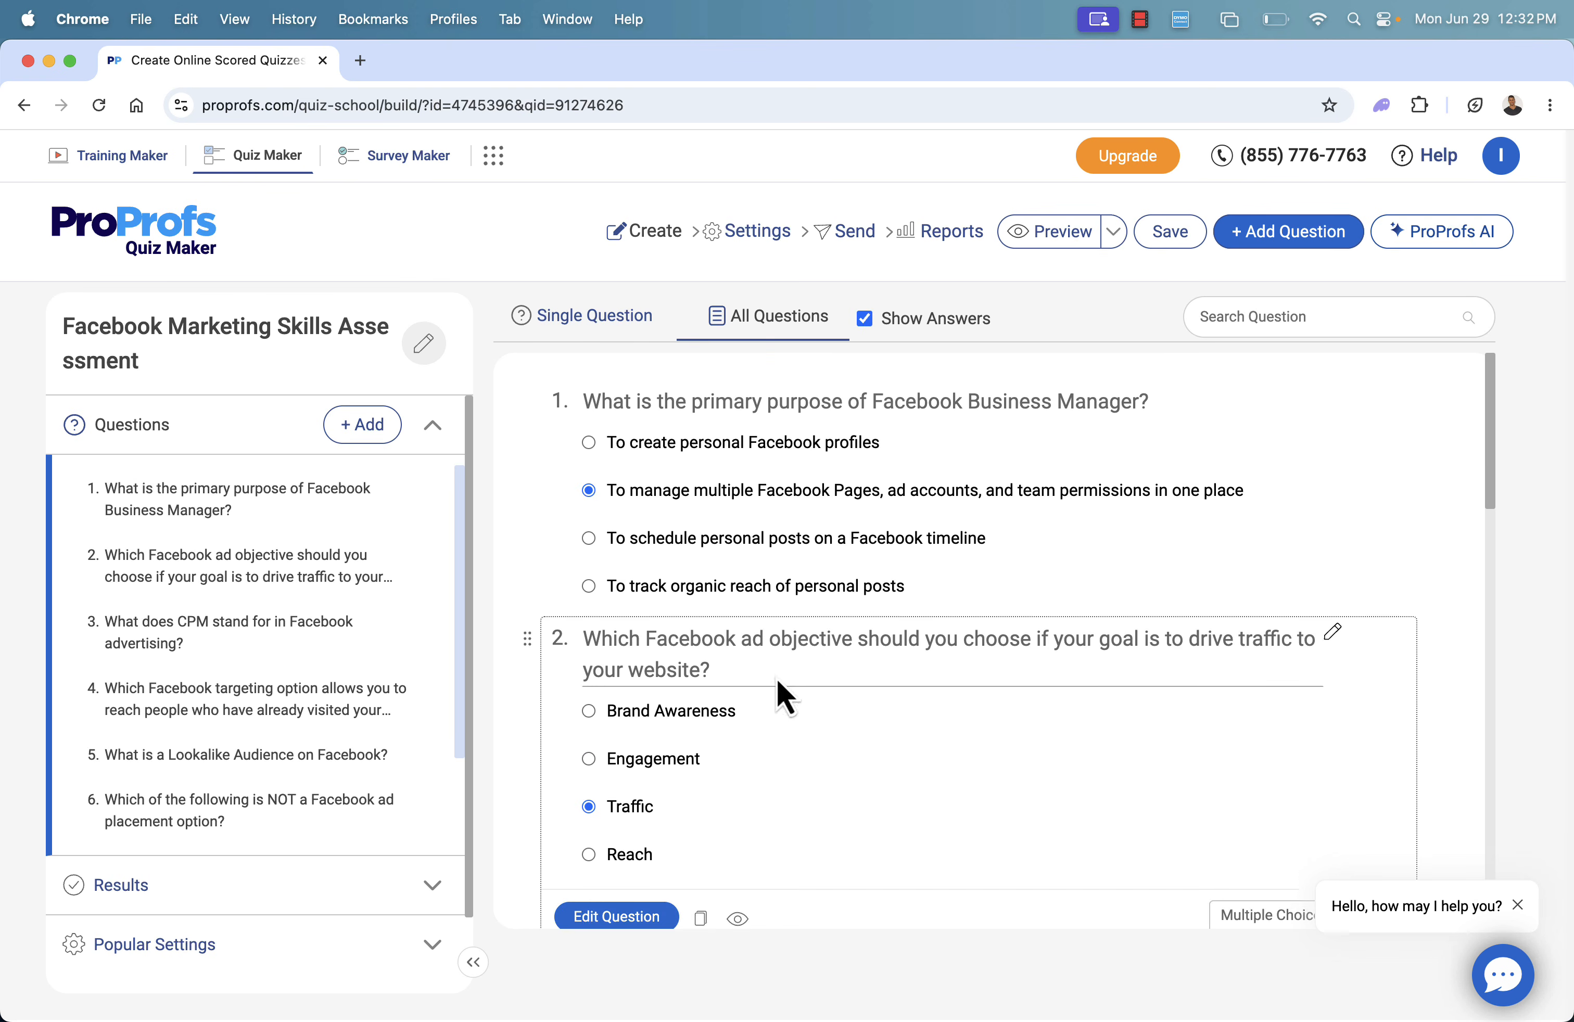
scroll(778, 682, "down", 10)
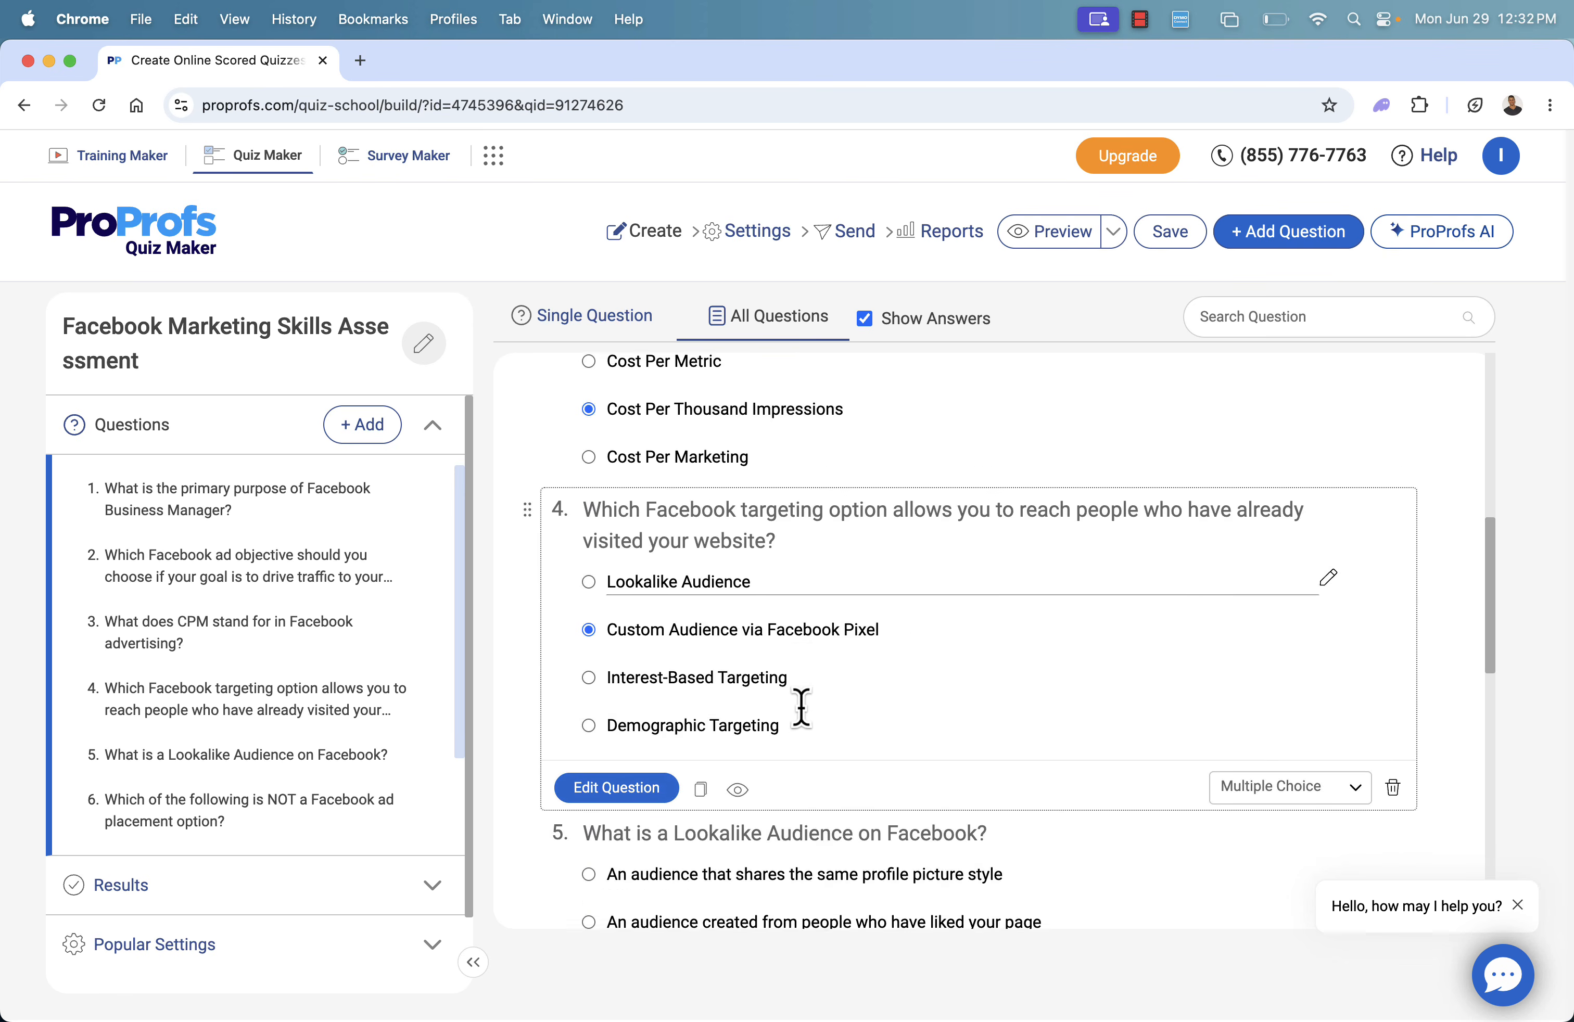
scroll(801, 707, "down", 15)
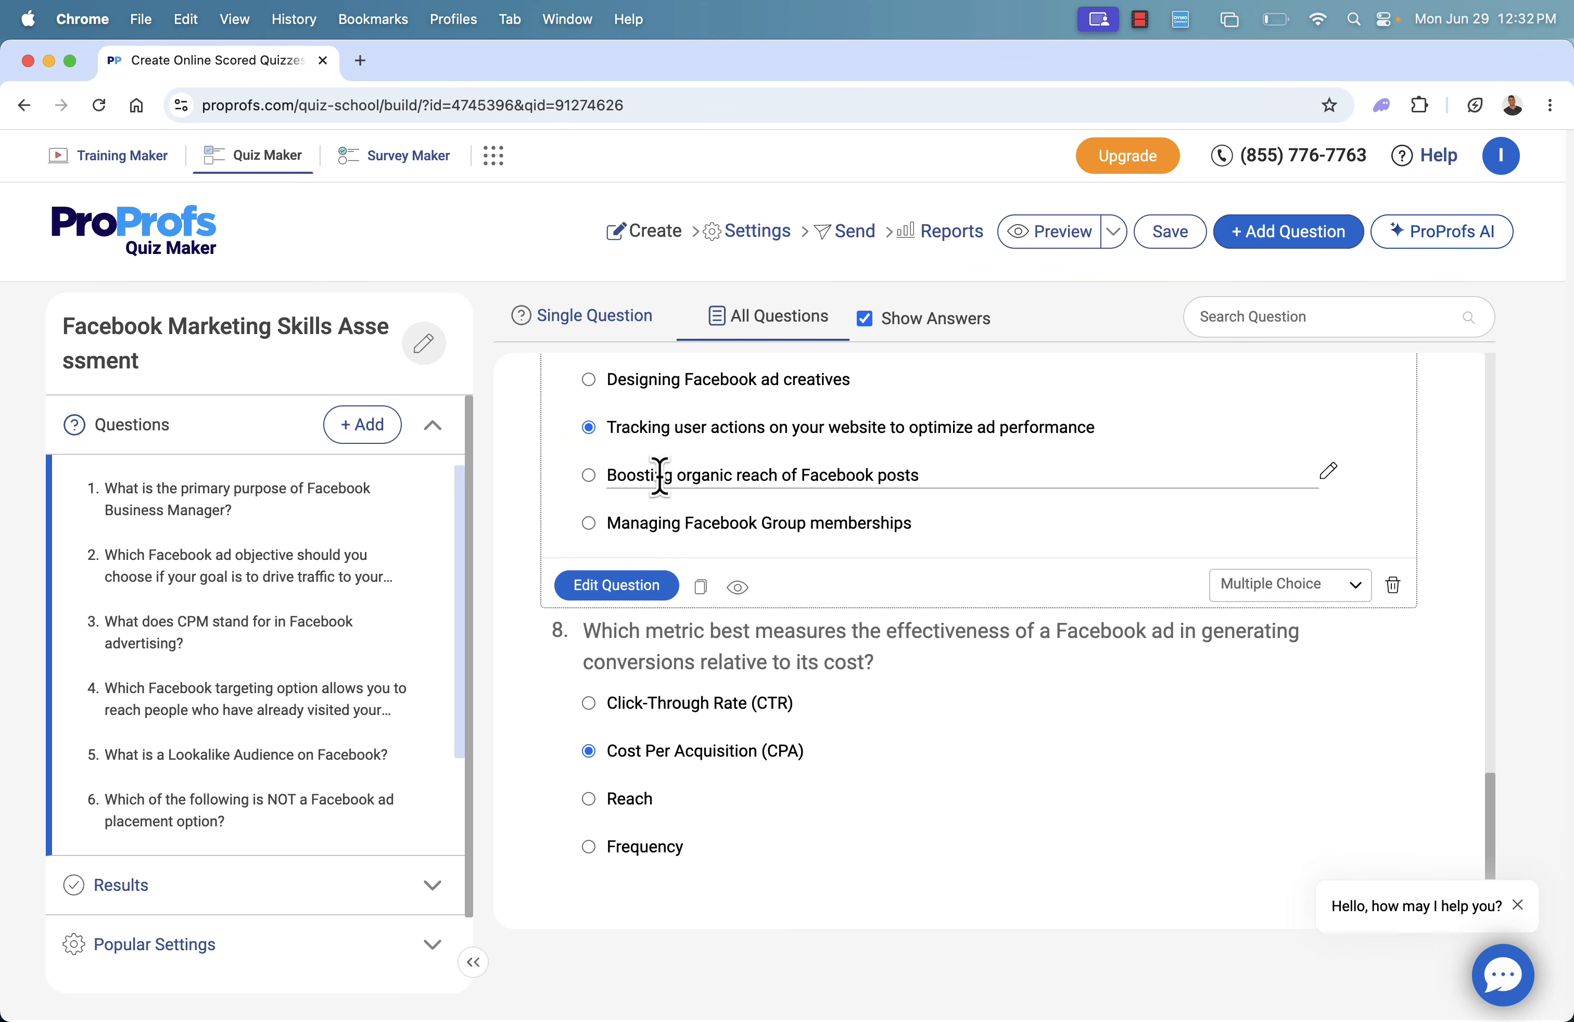
Return to the first question in the list of all questions and hide the answers
scroll(659, 474, "up", 20)
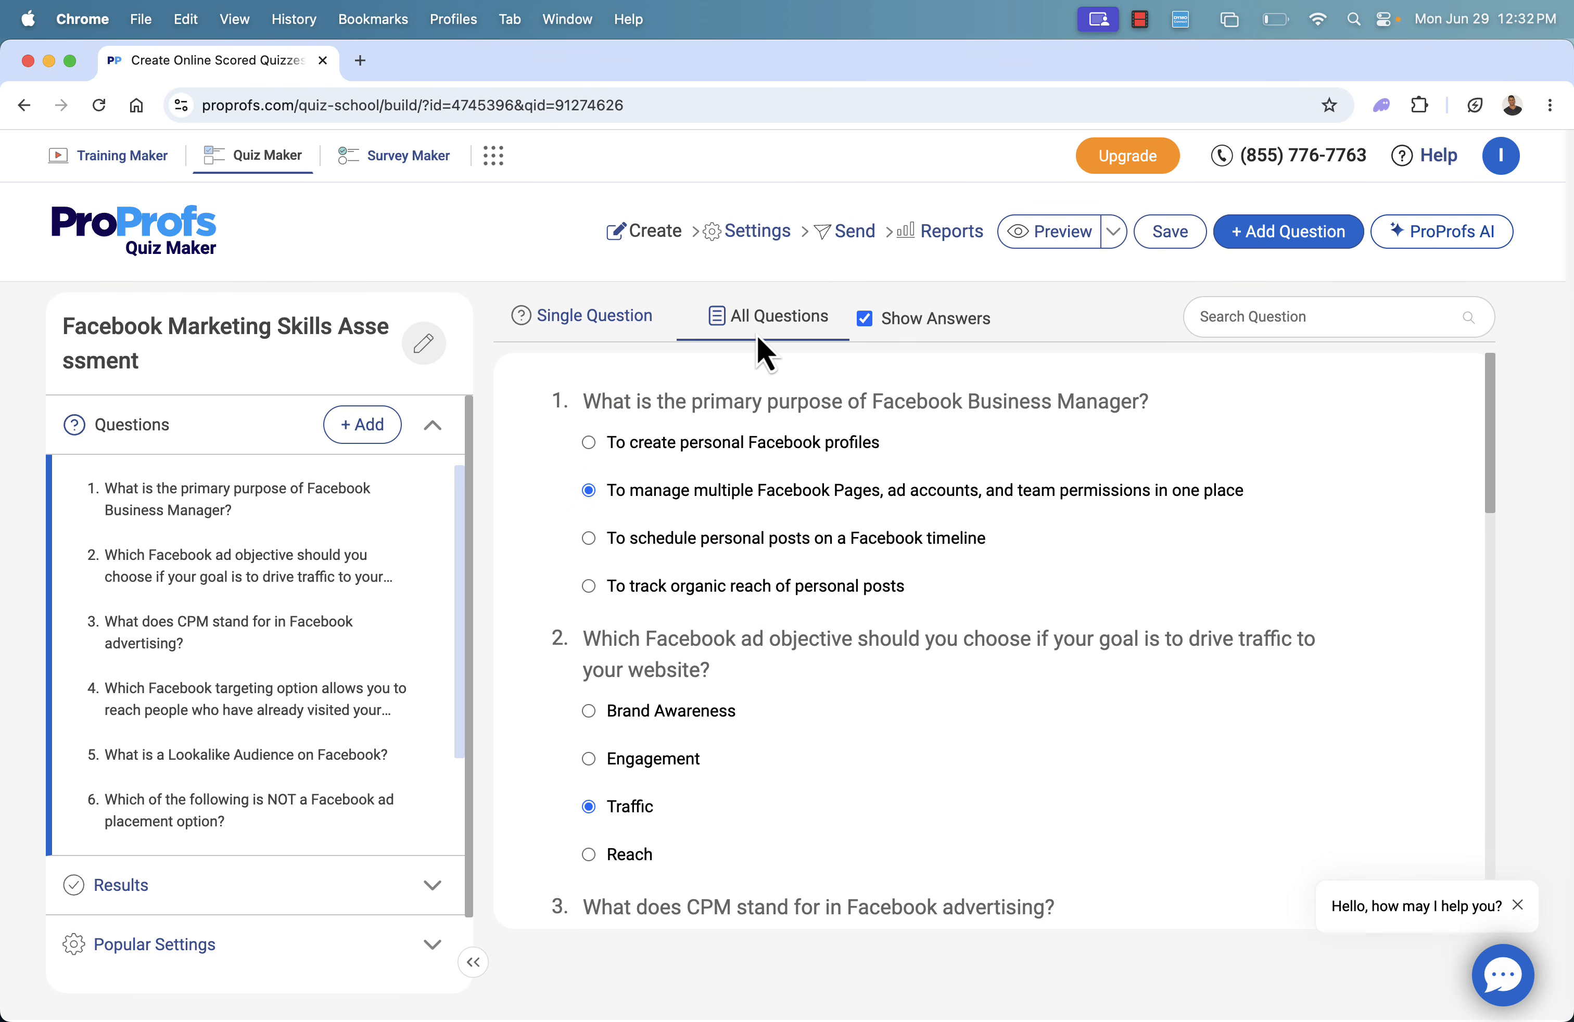
left_click(864, 318)
mouse_move(665, 457)
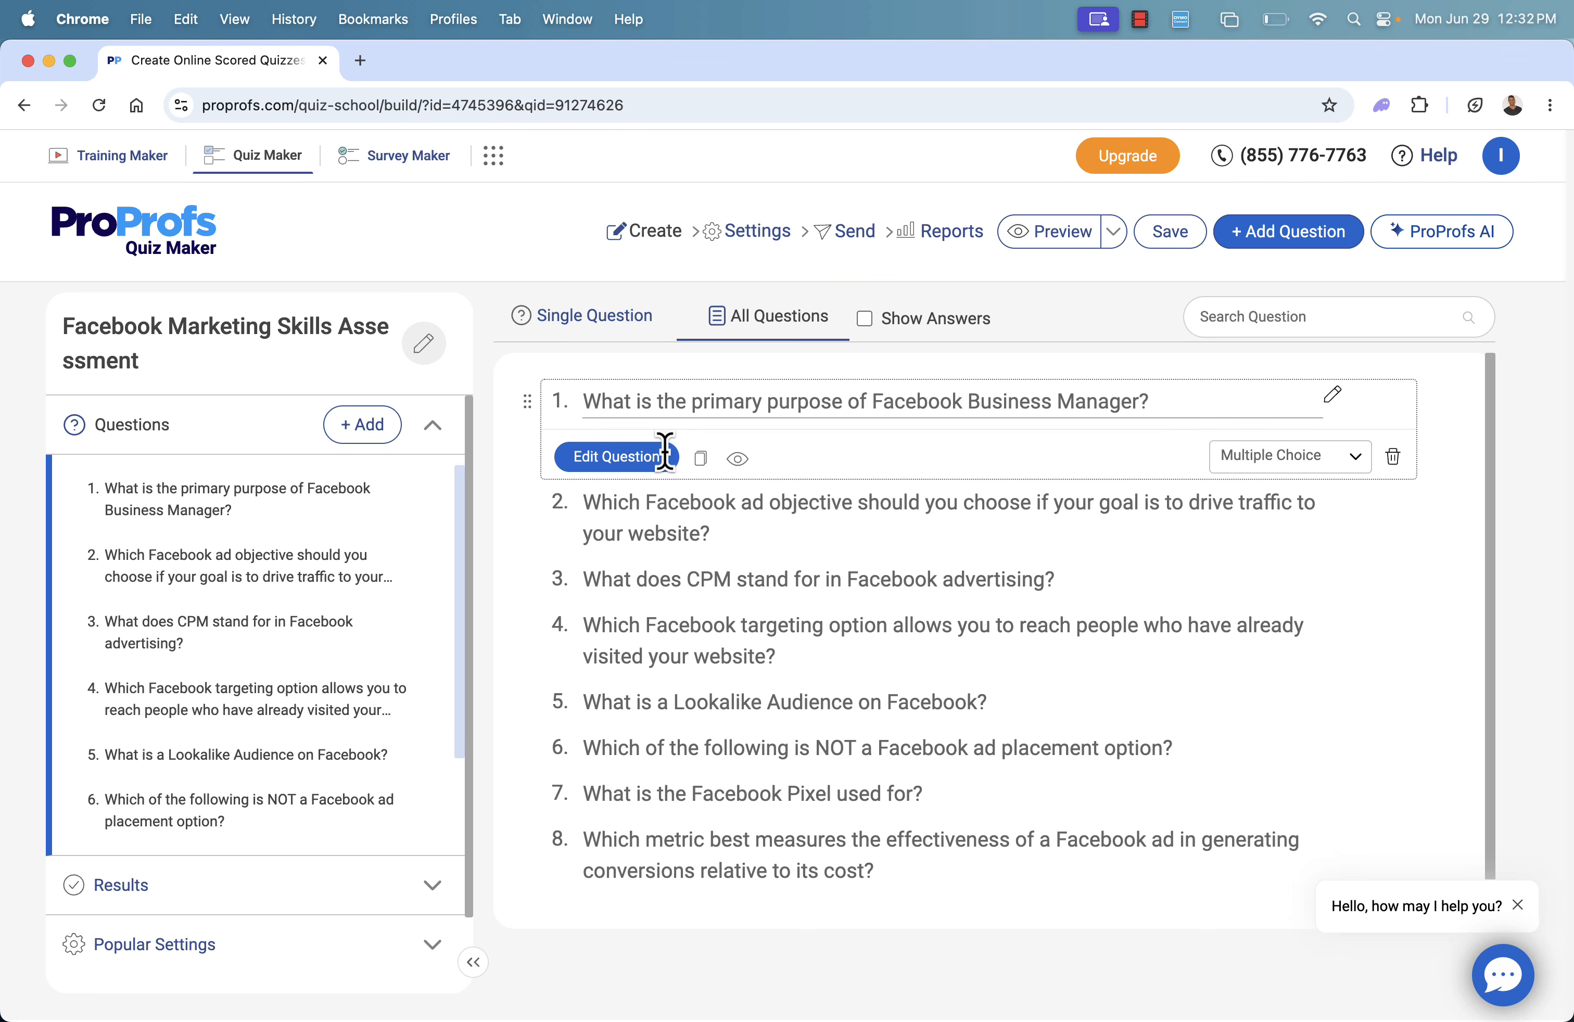
mouse_move(658, 488)
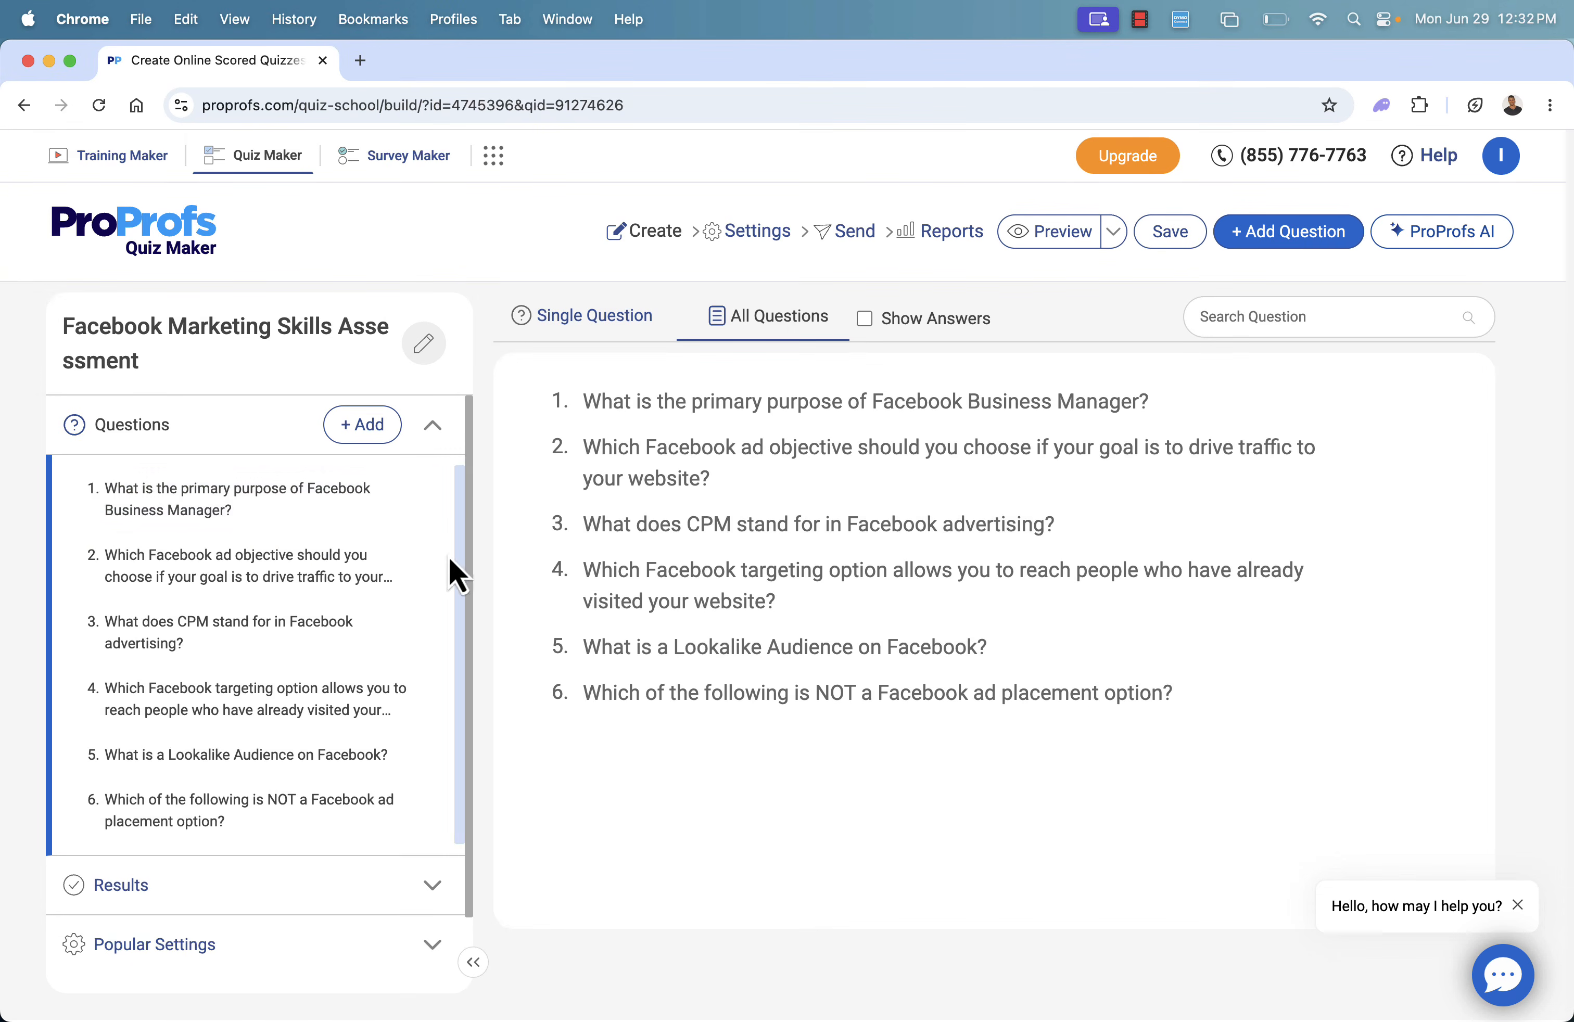
Open the AI question generator, look over its suggestions, and dismiss it to return to the question type selection
left_click(353, 429)
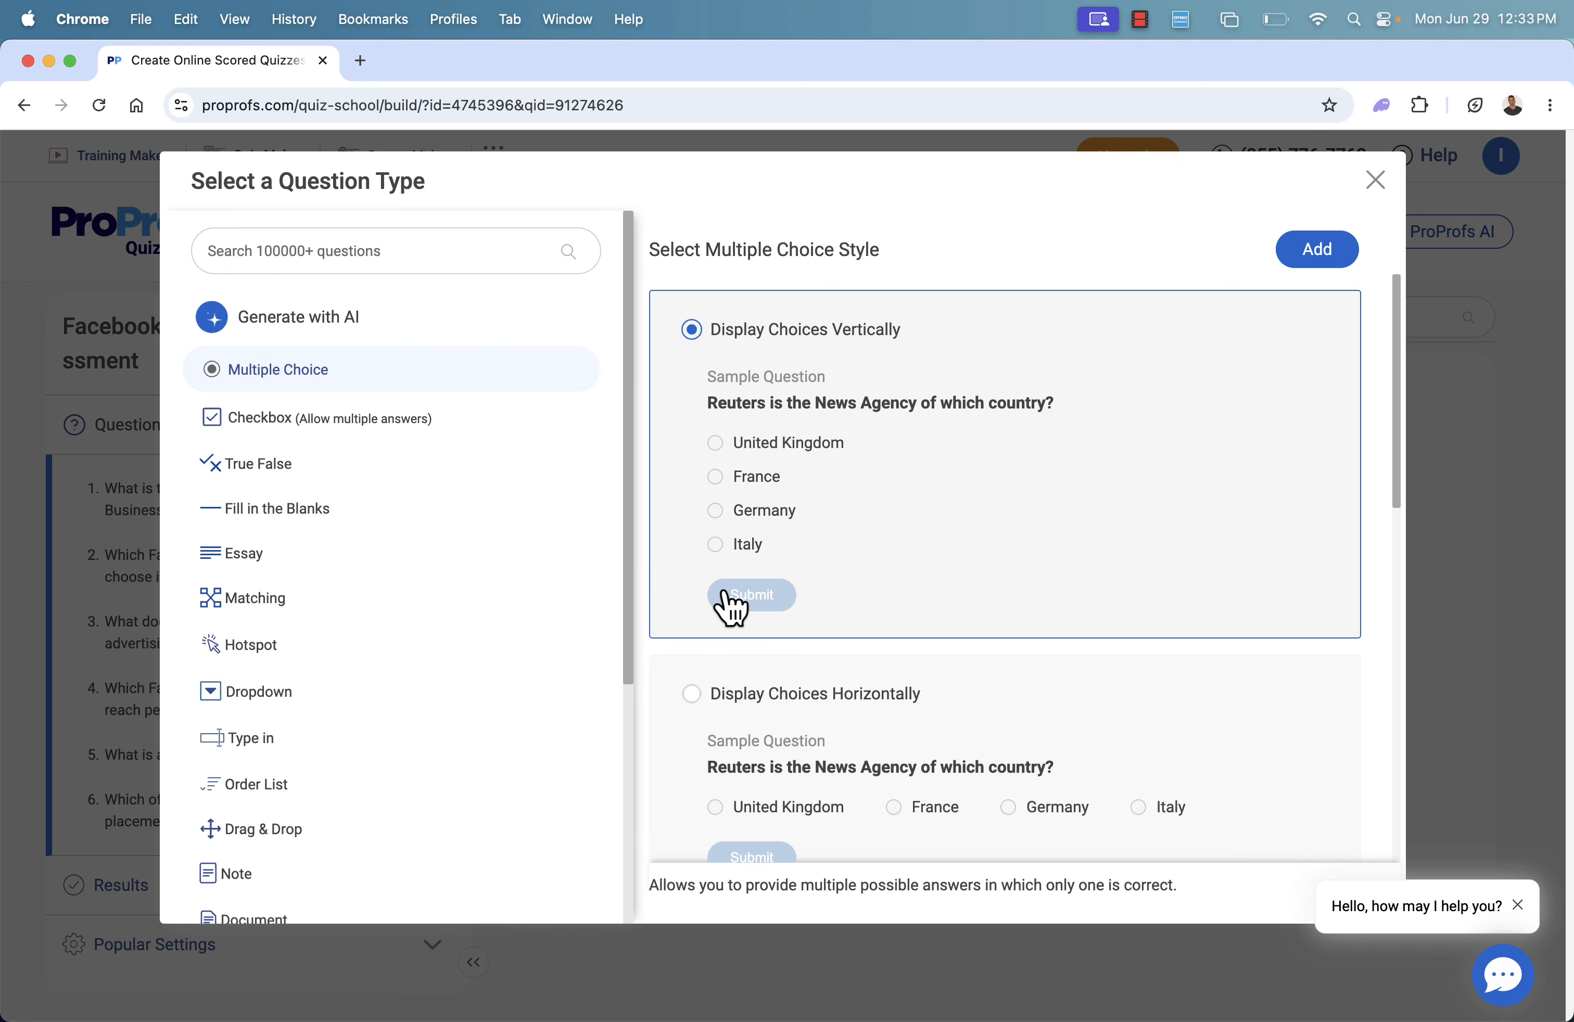
left_click(349, 323)
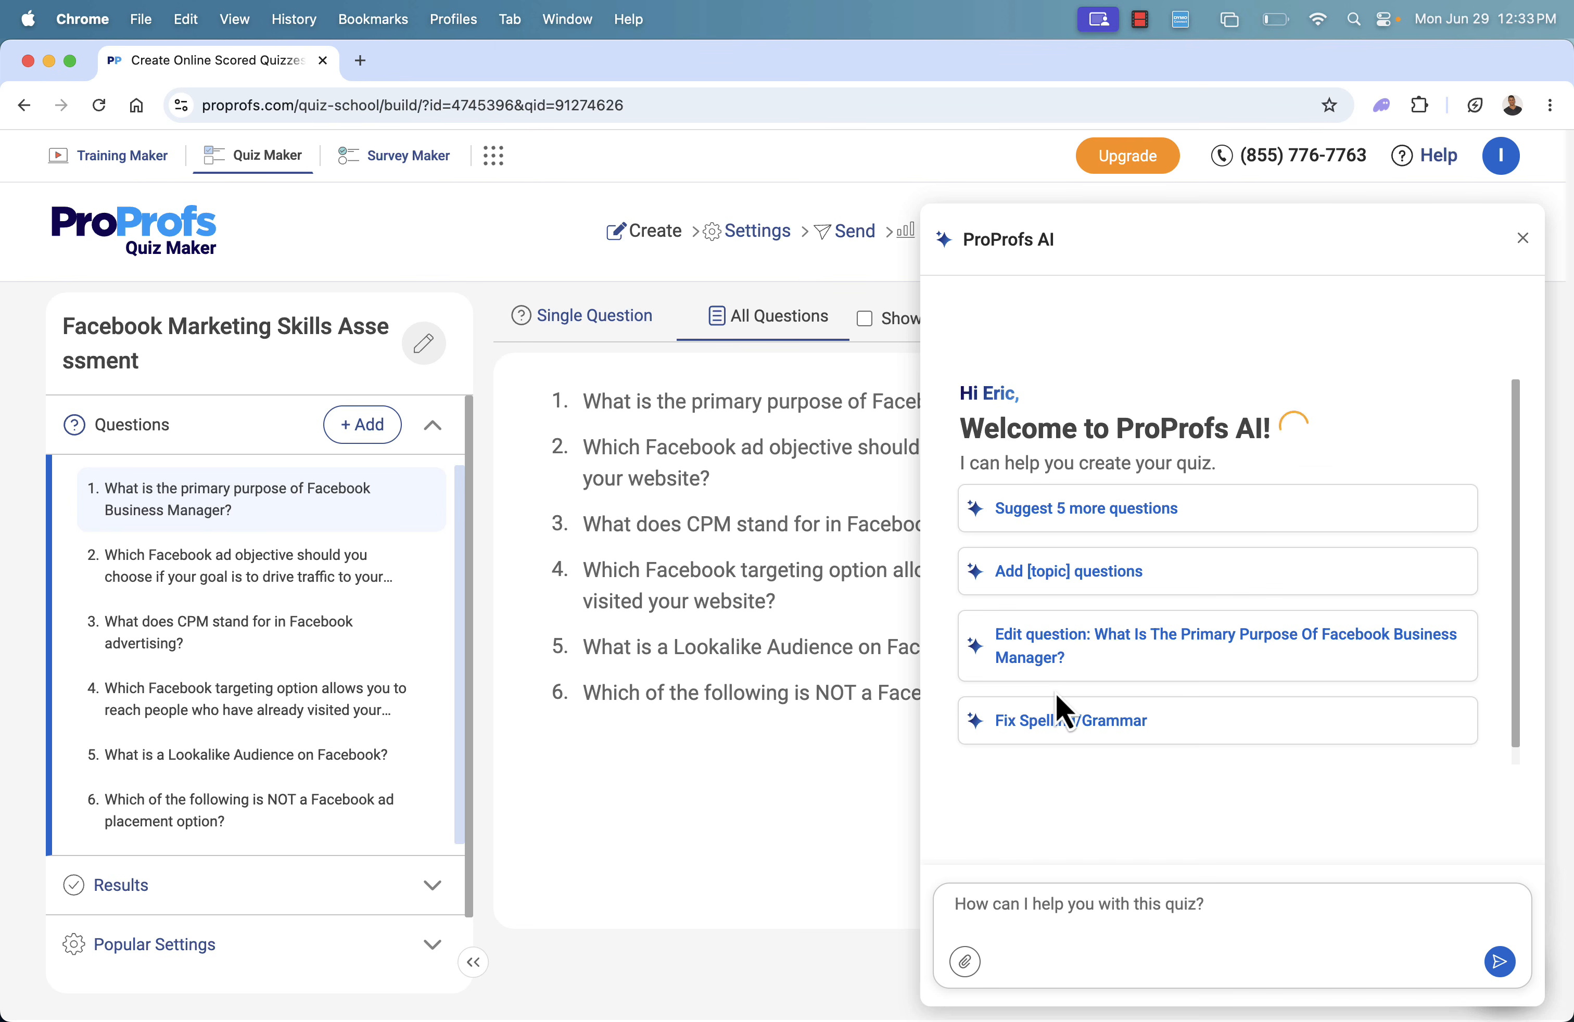
left_click(362, 428)
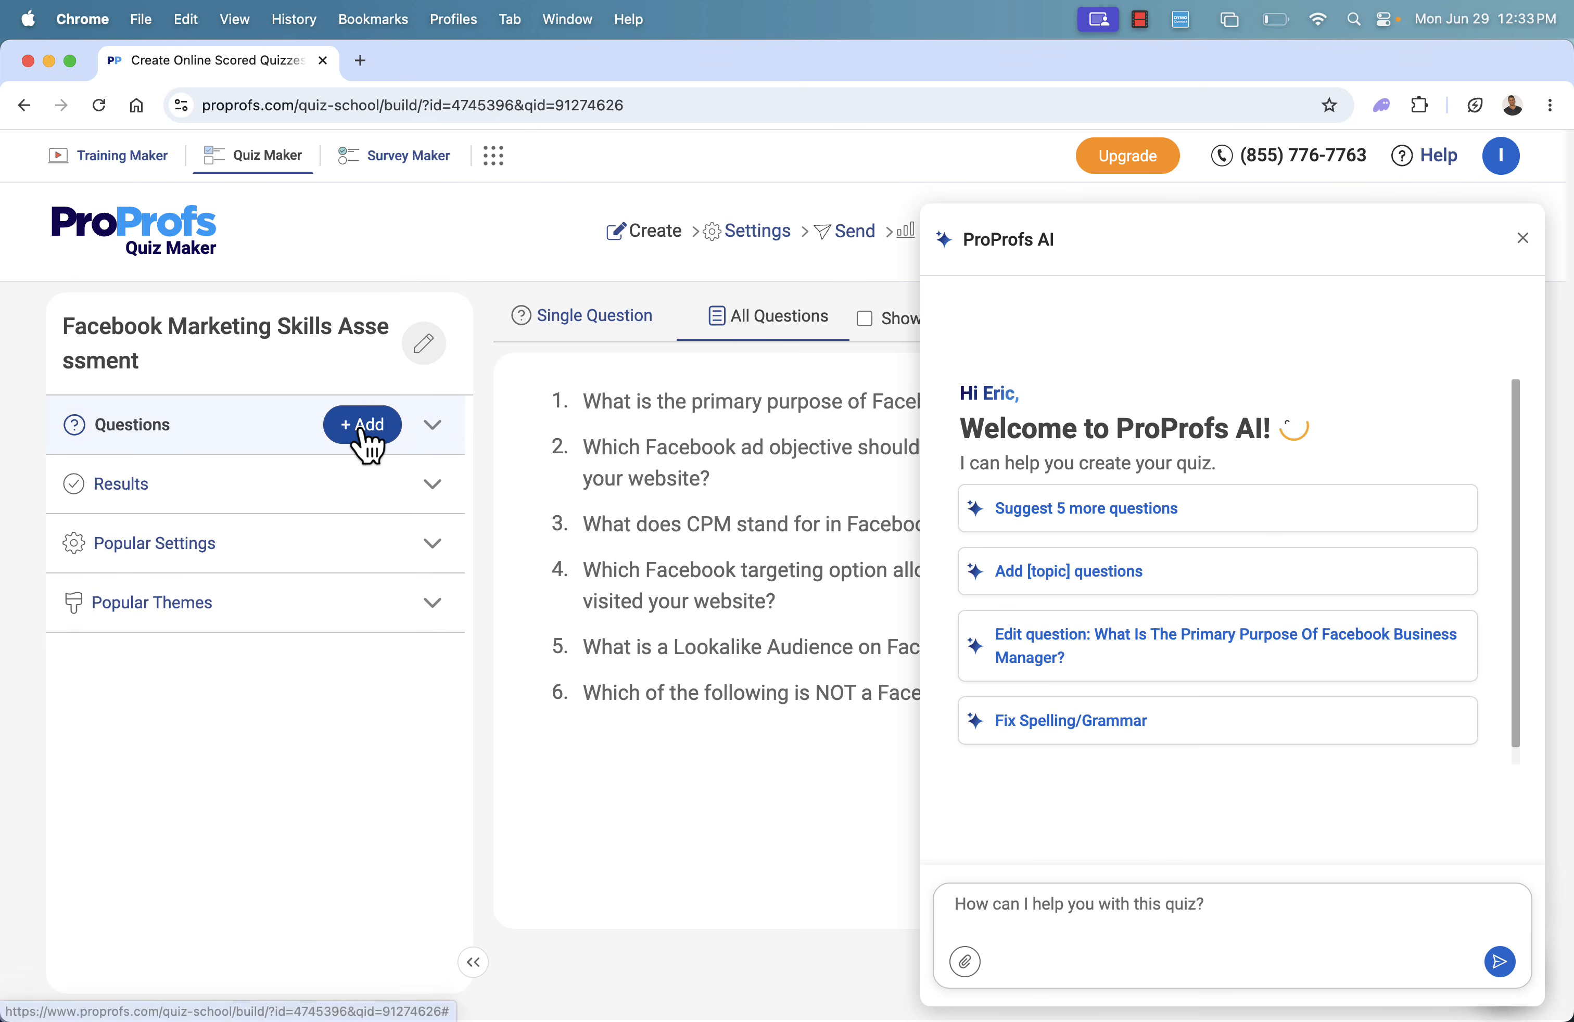
left_click(1523, 239)
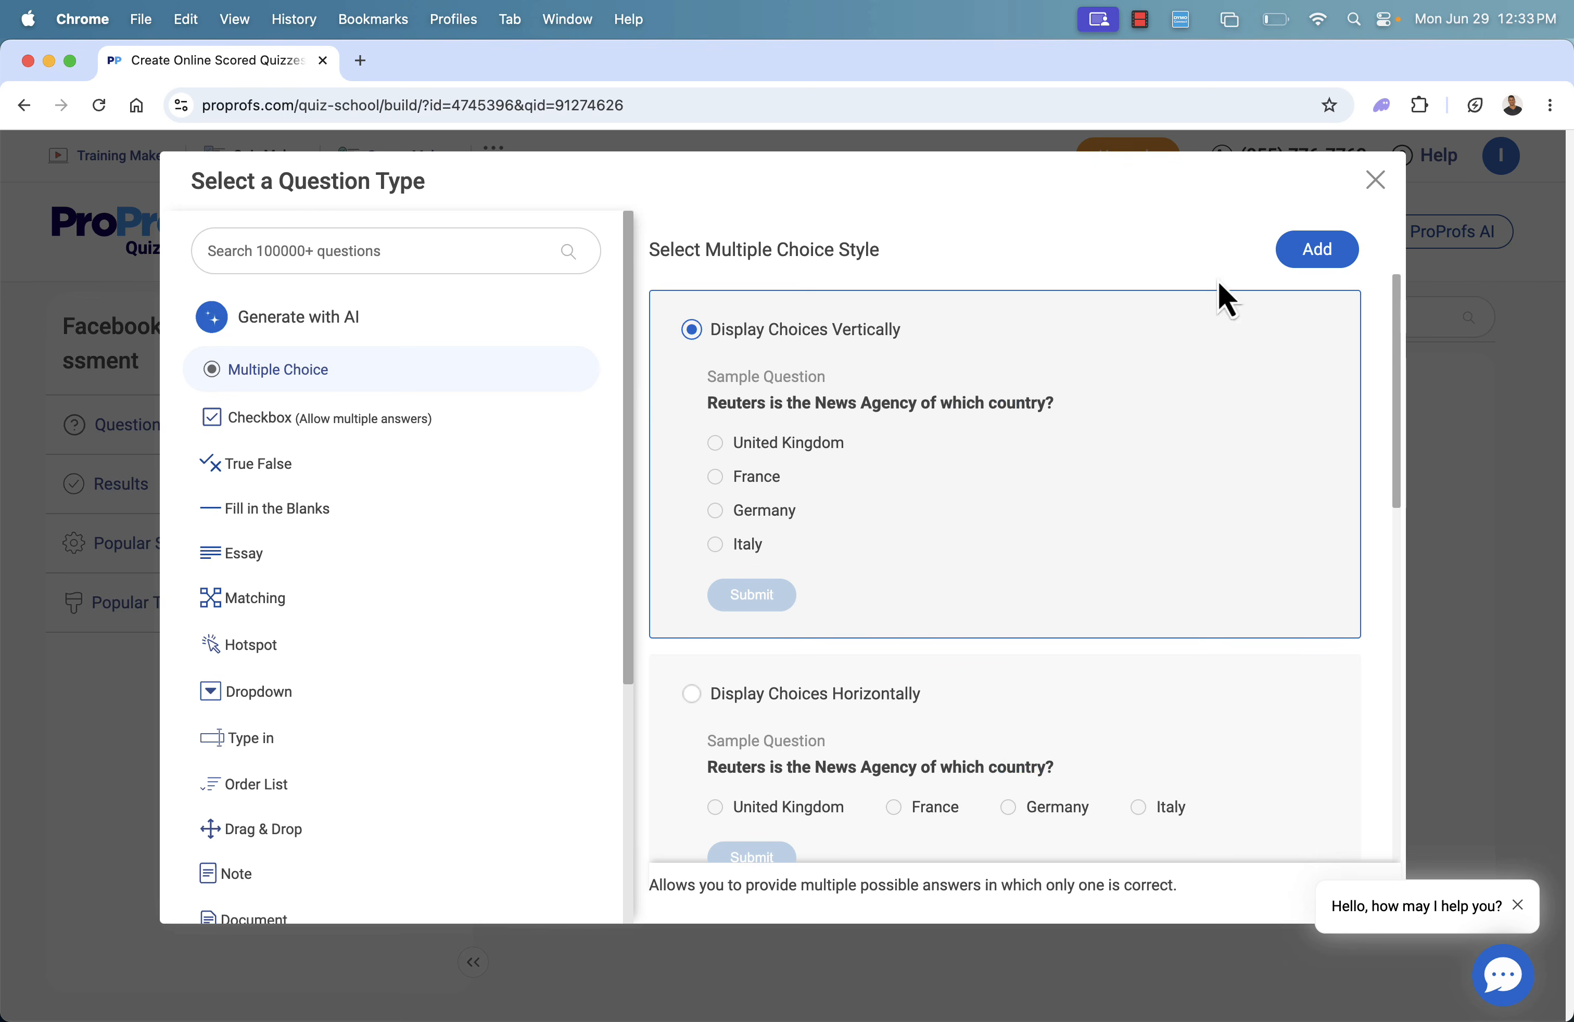
Add an essay question with the Multiple Line box style to the quiz
scroll(397, 658, "down", 2)
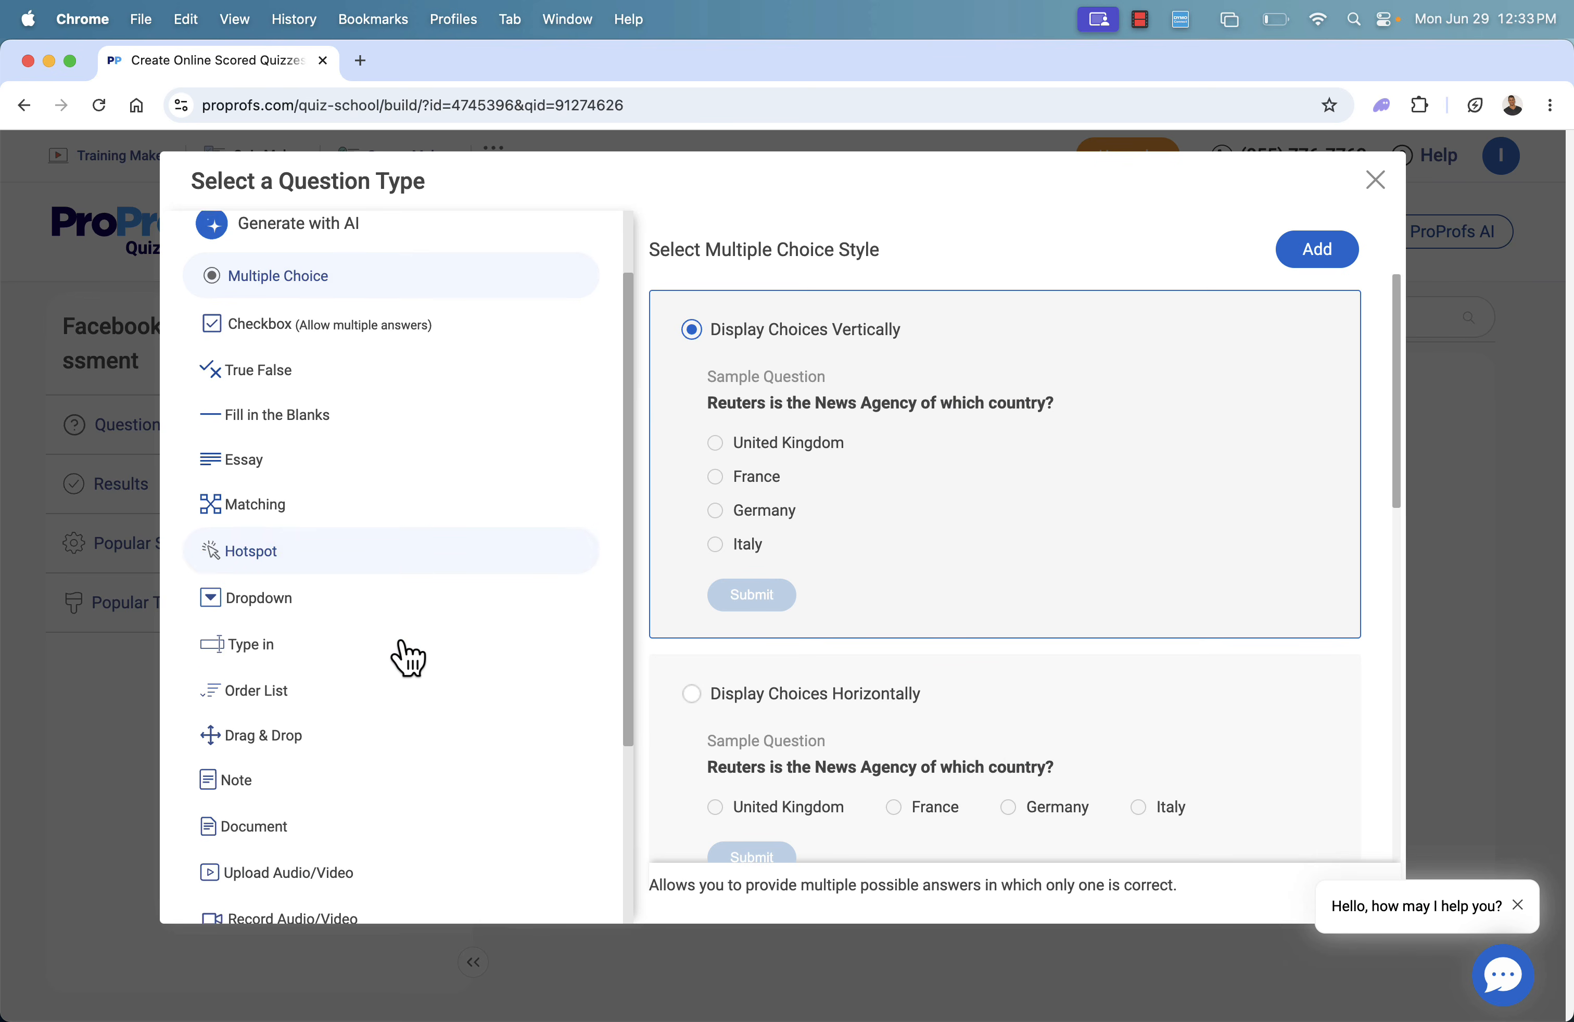
left_click(330, 491)
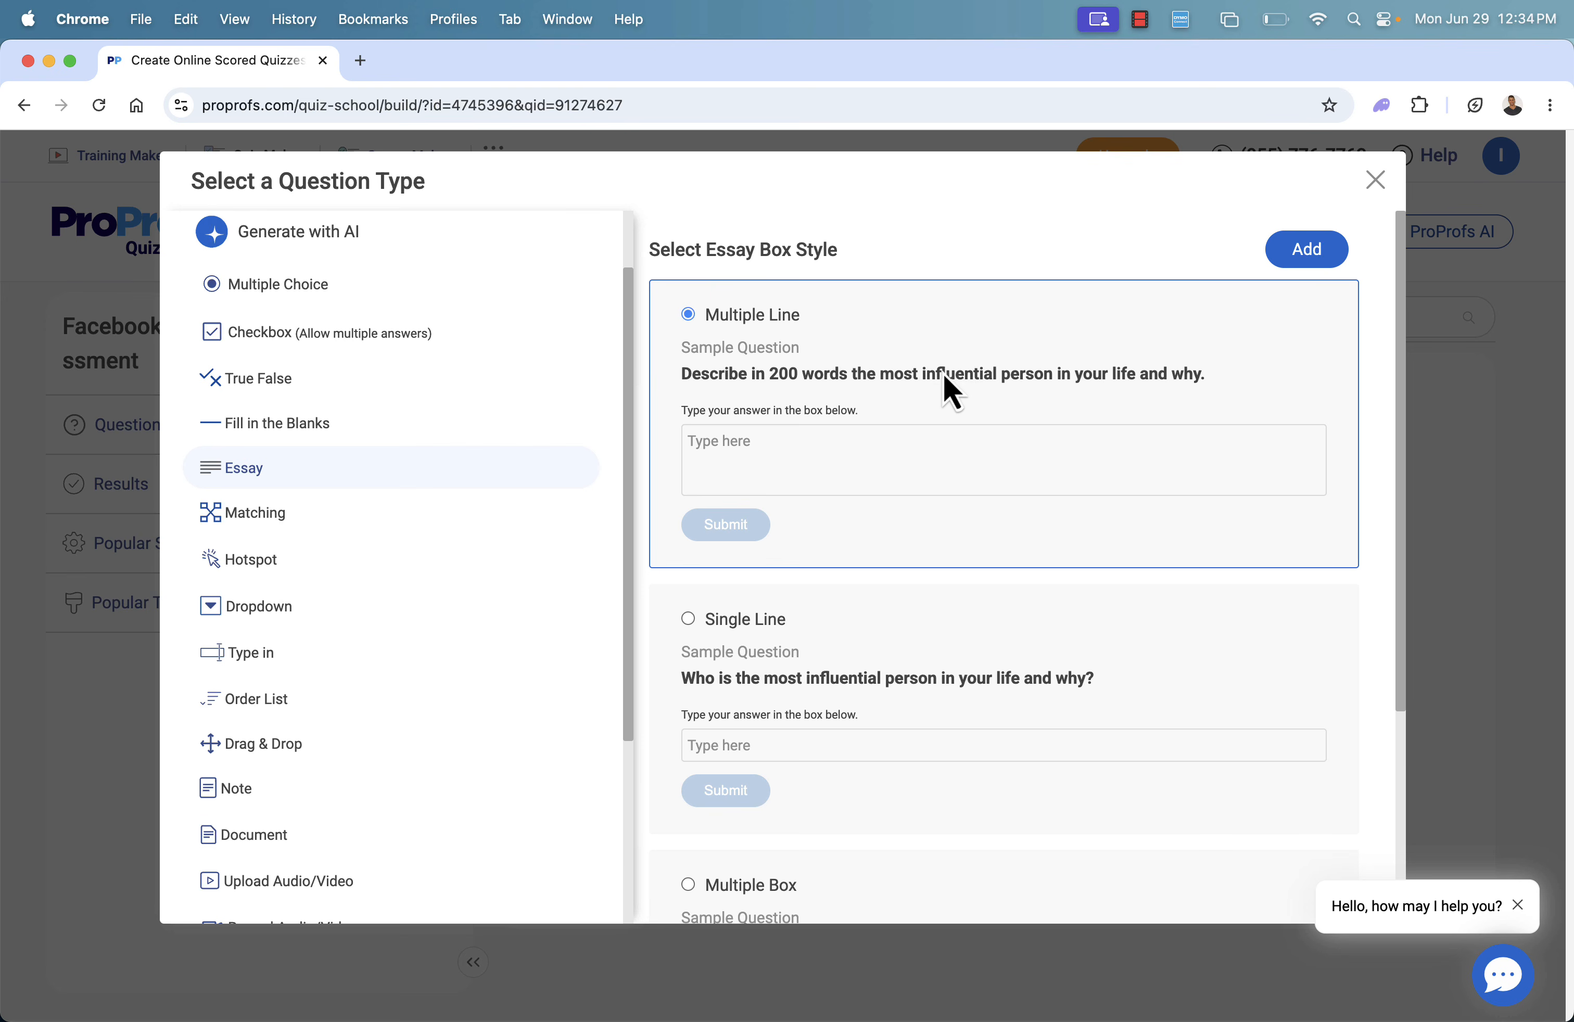
left_click(1311, 260)
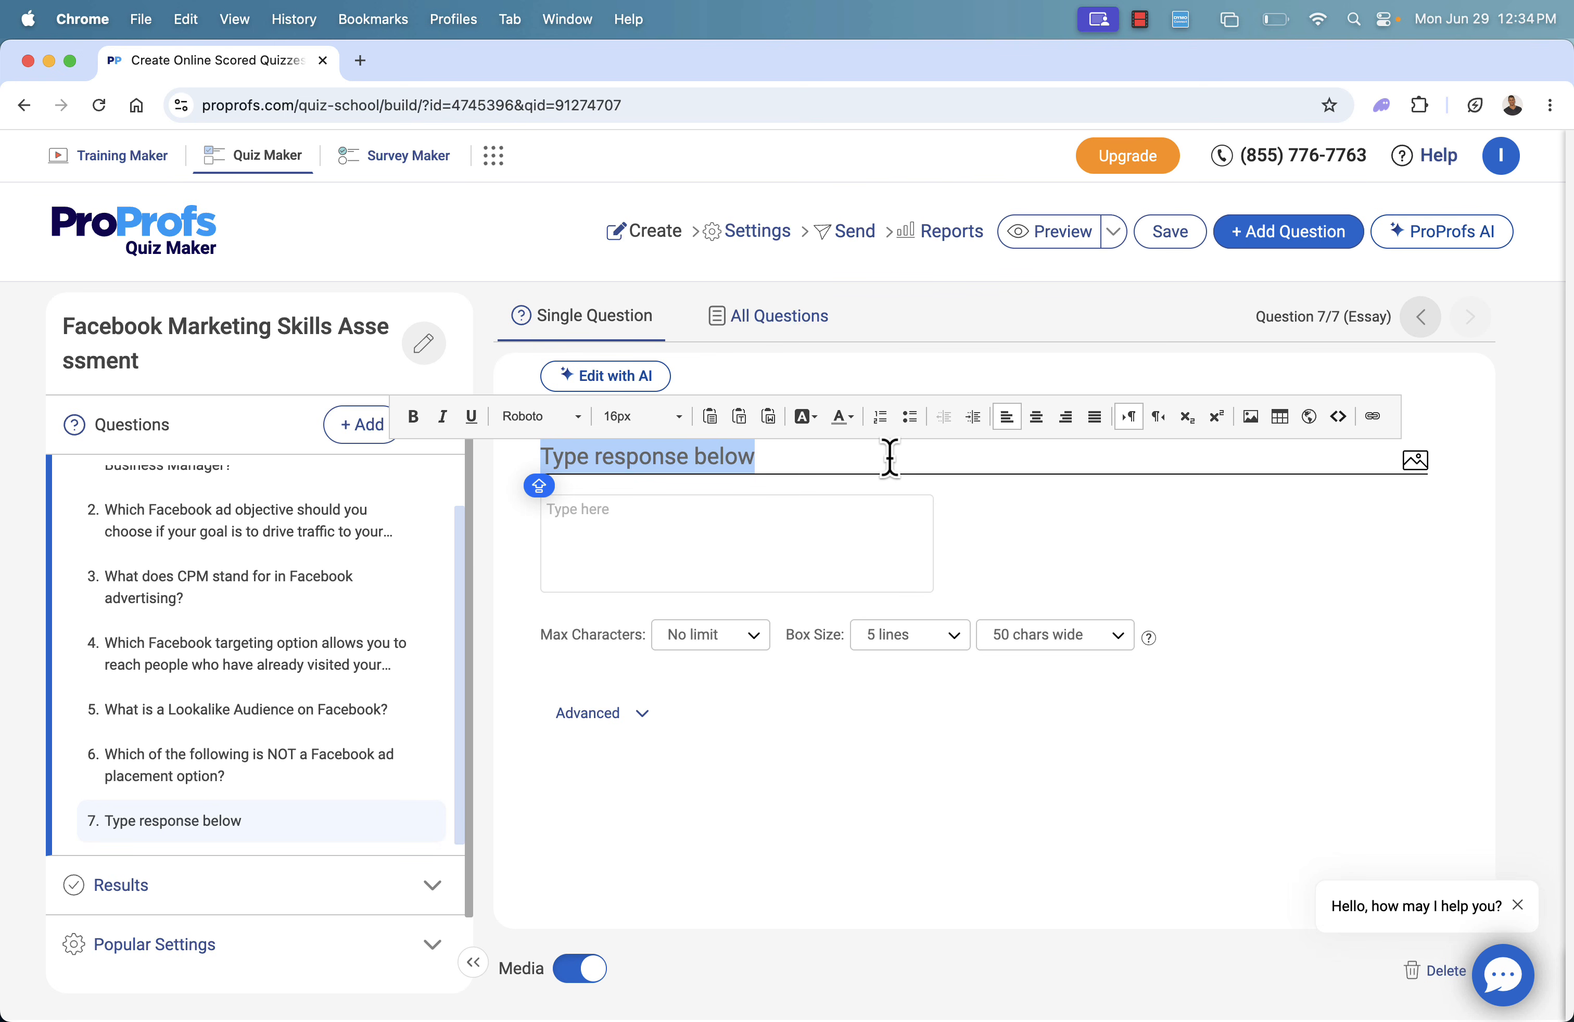
Set the essay question's text to "In essay form, describe how you've used Facebook Marketing for your business in the past."
key("BackSpace")
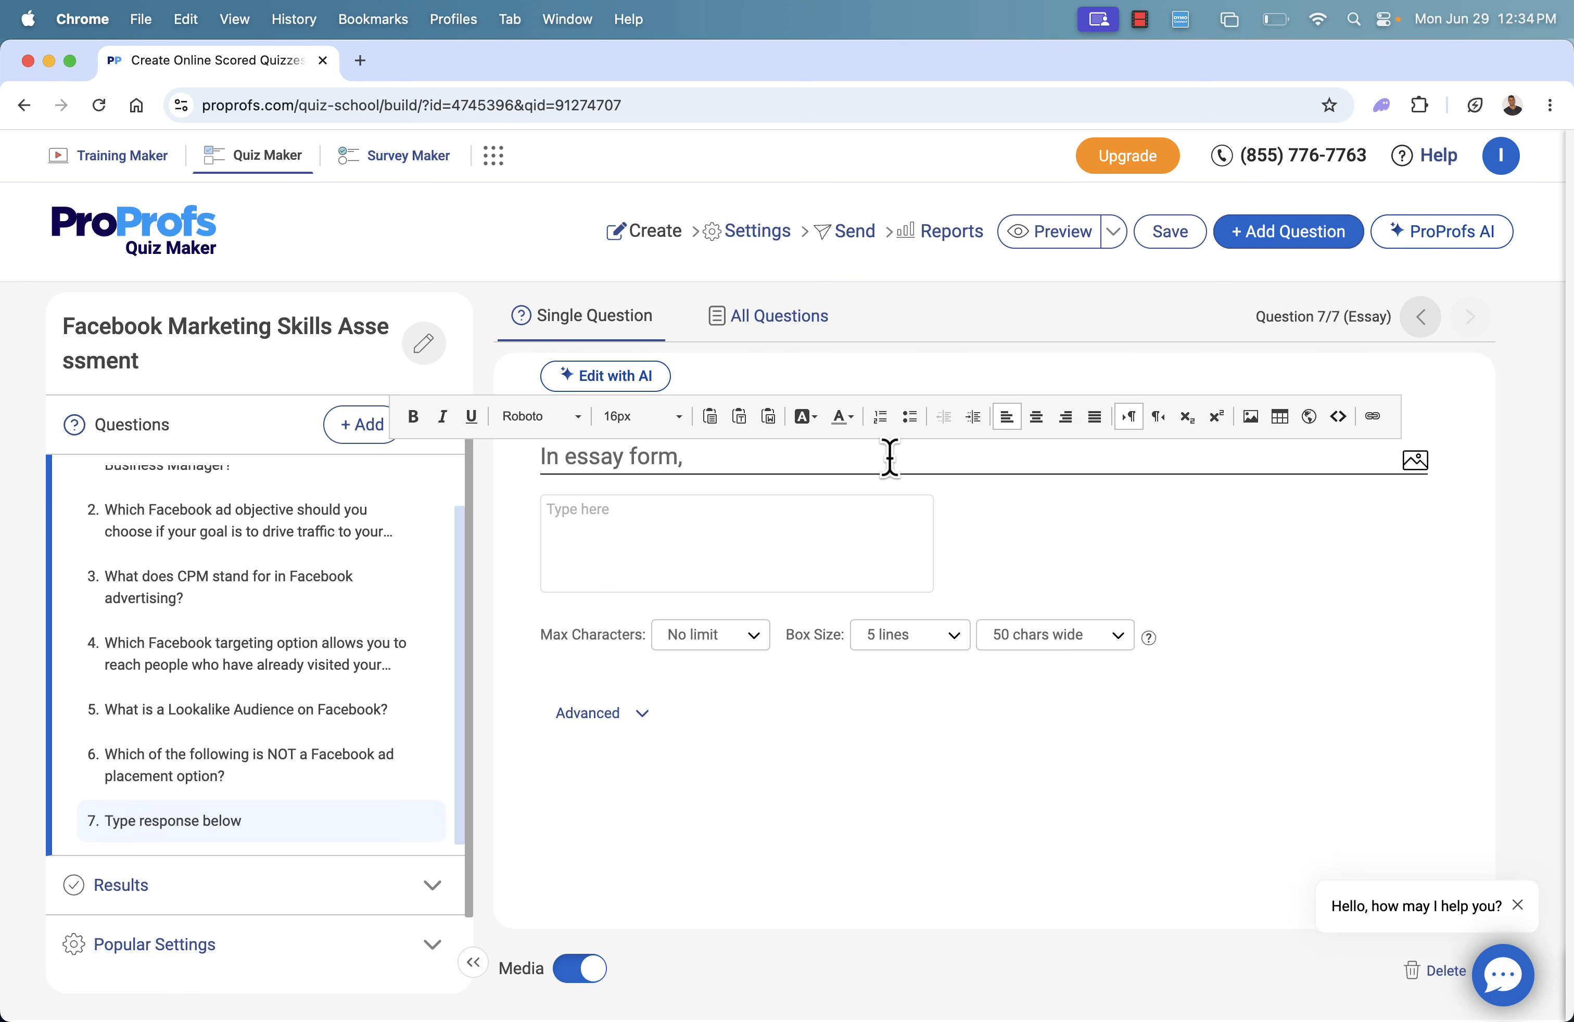
type("In essay form, describe how")
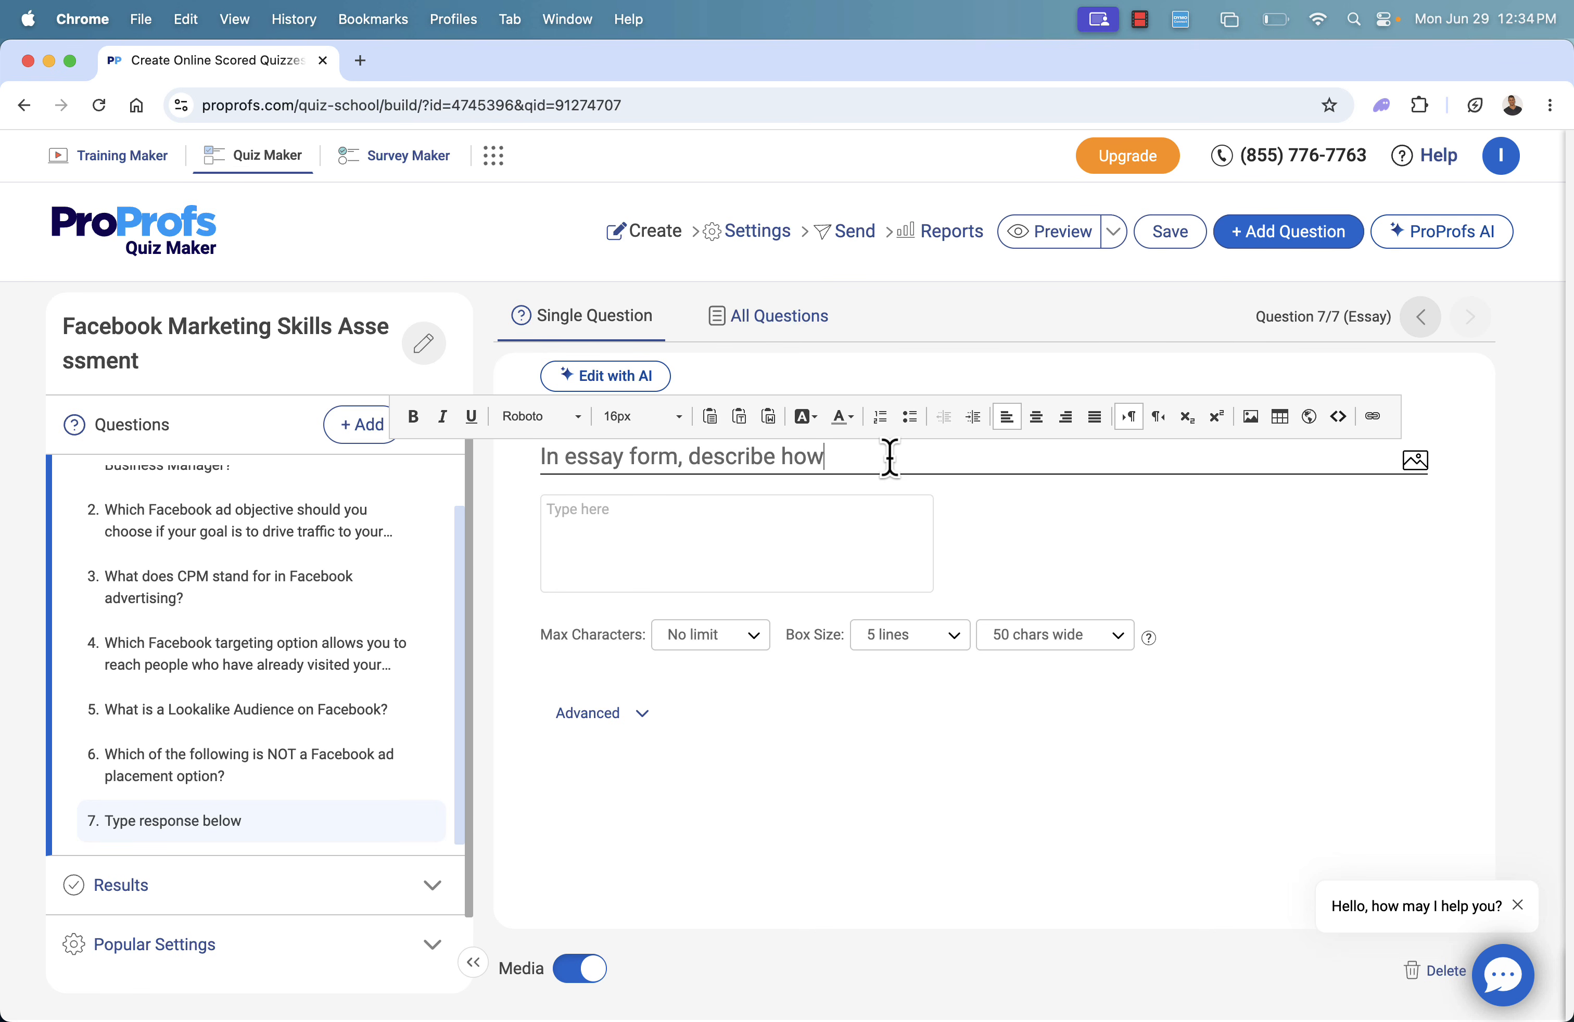
type(" you've used Facebook M")
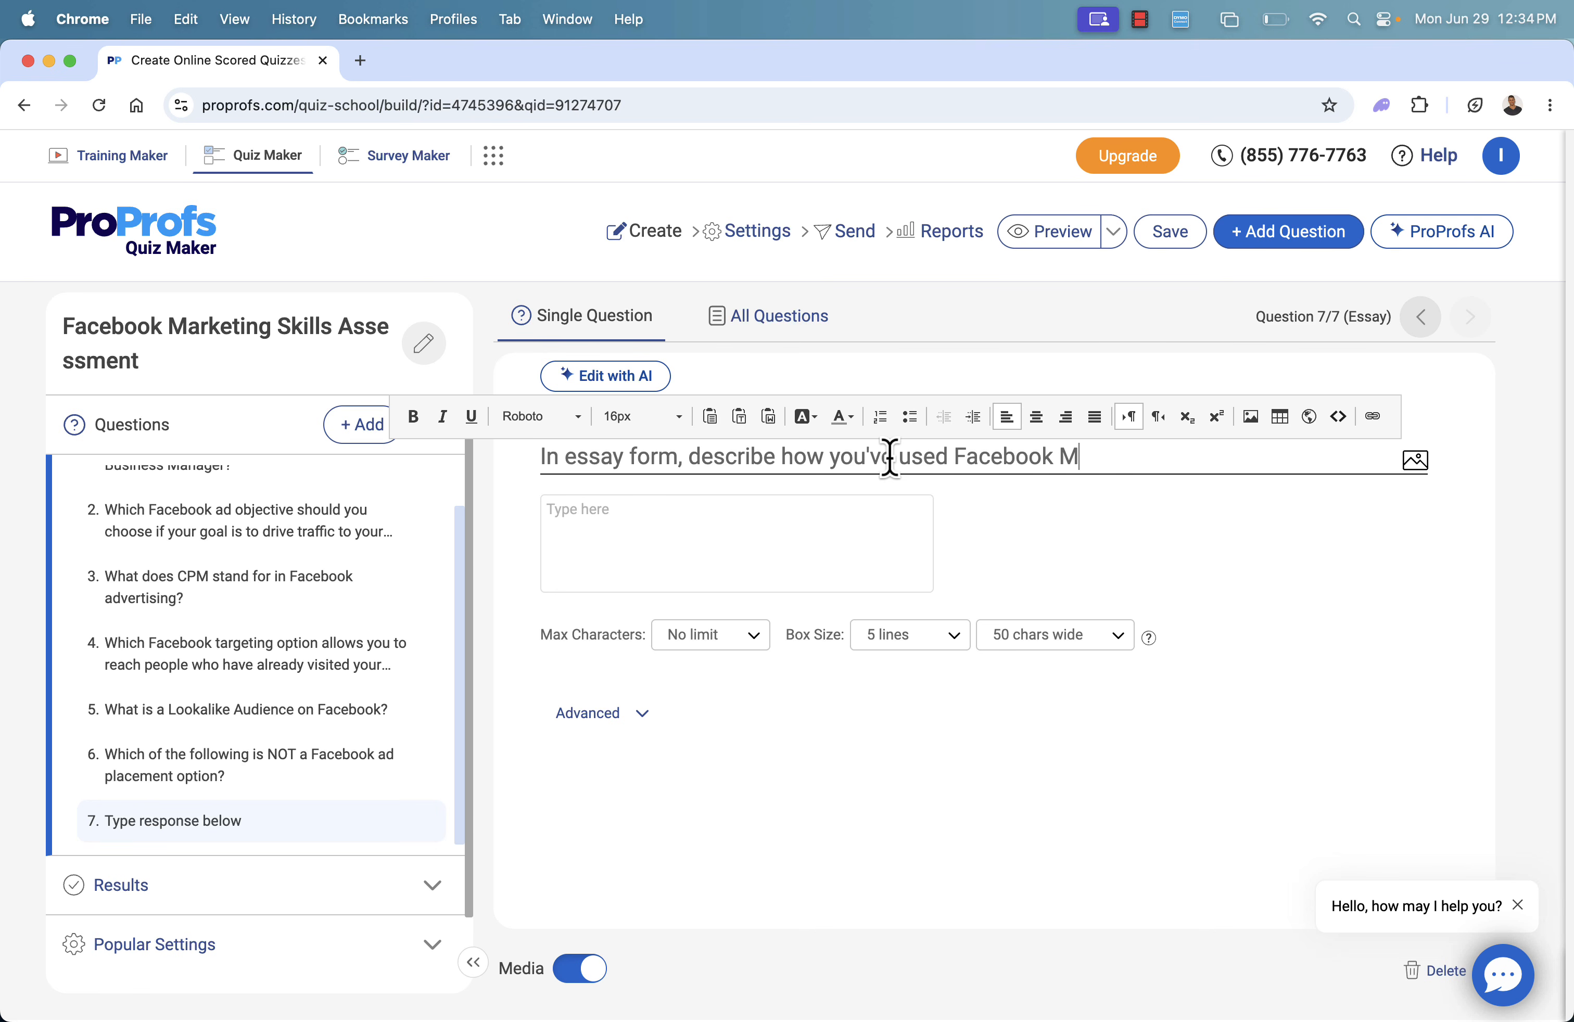
type("arketing for y")
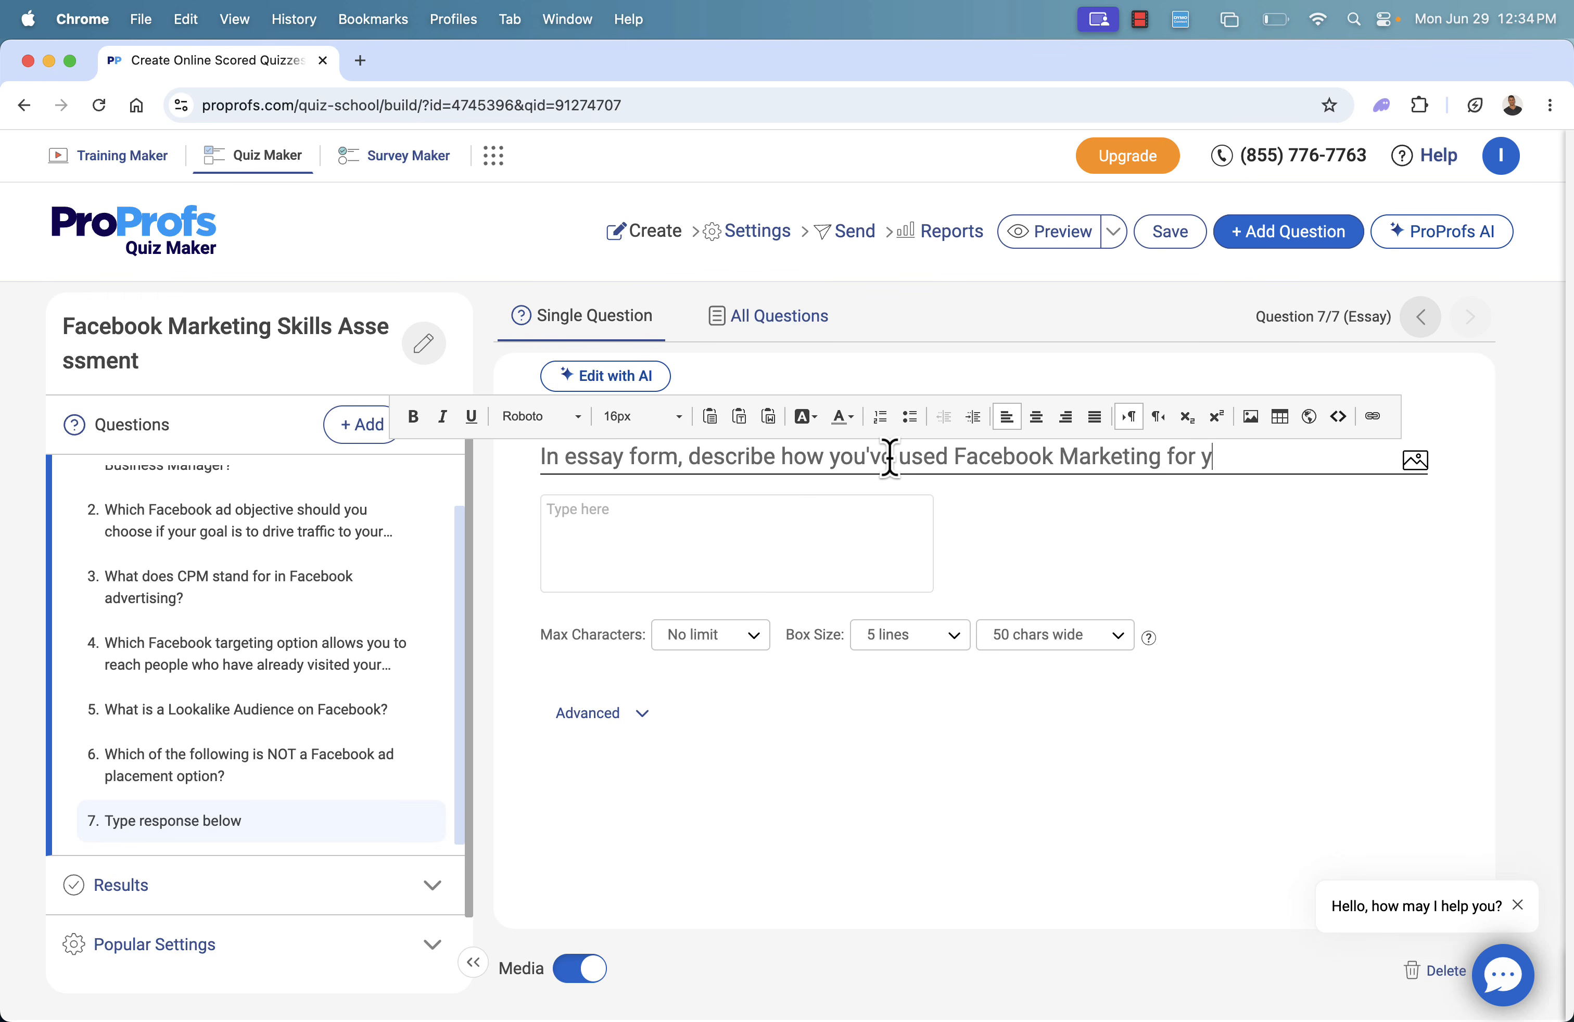
type("our business in the past.")
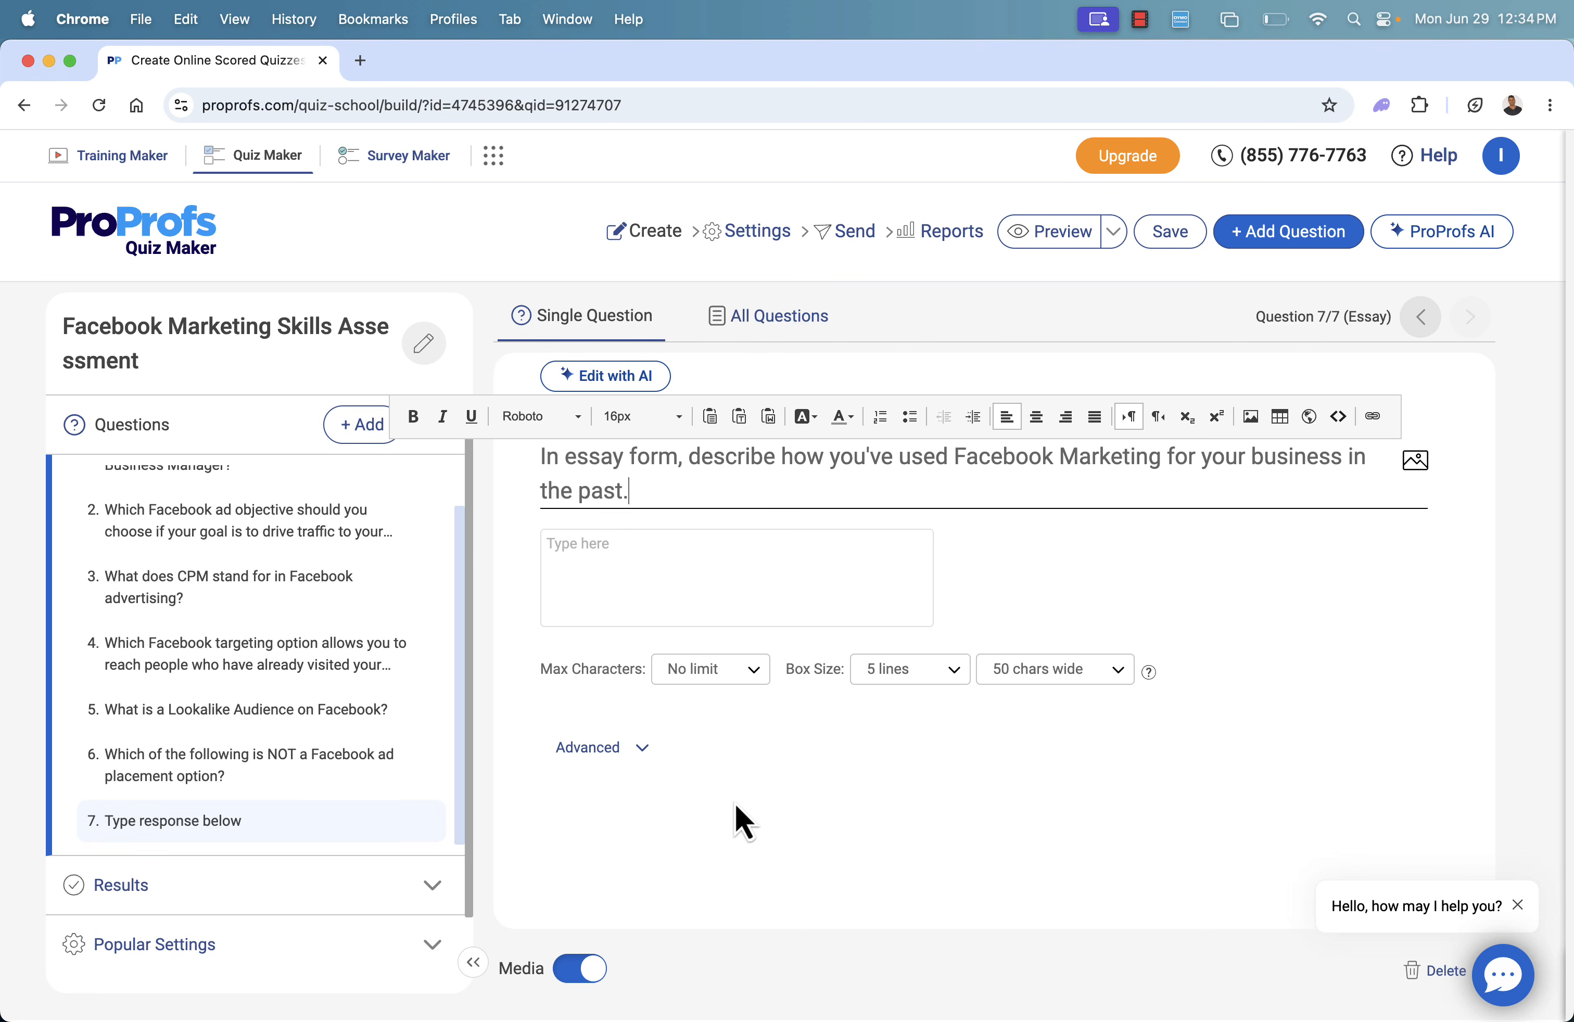
left_click(583, 803)
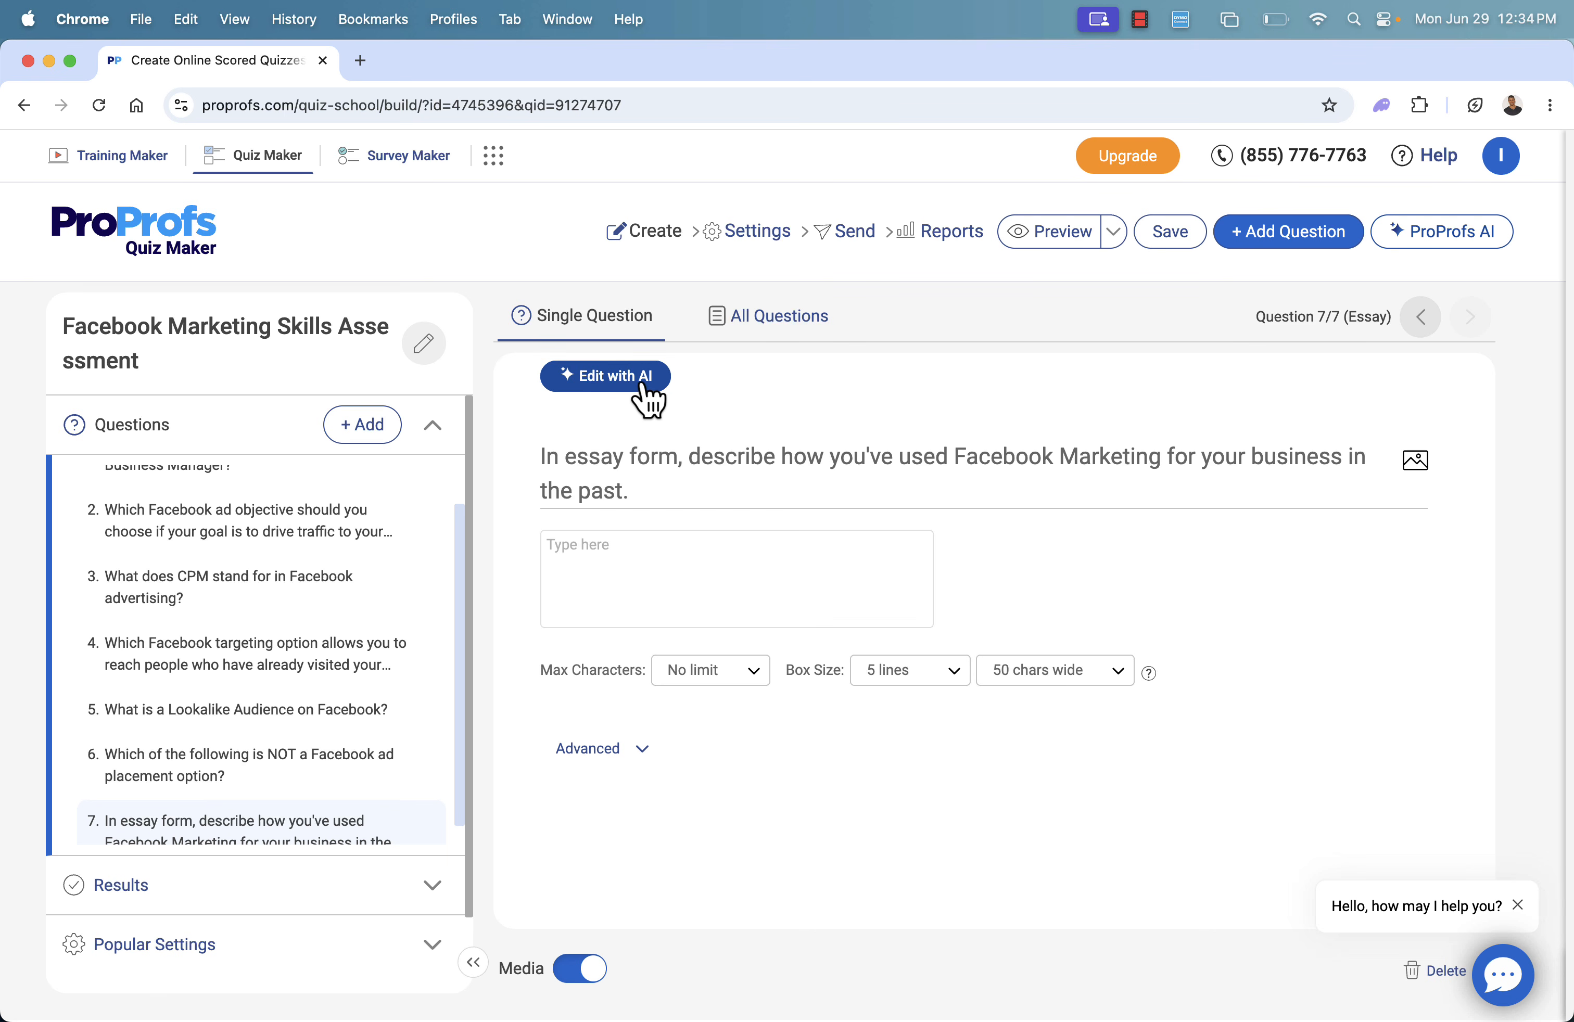
Dismiss the chat greeting and view the options available for the essay question in the question list
scroll(1060, 767, "down", 1)
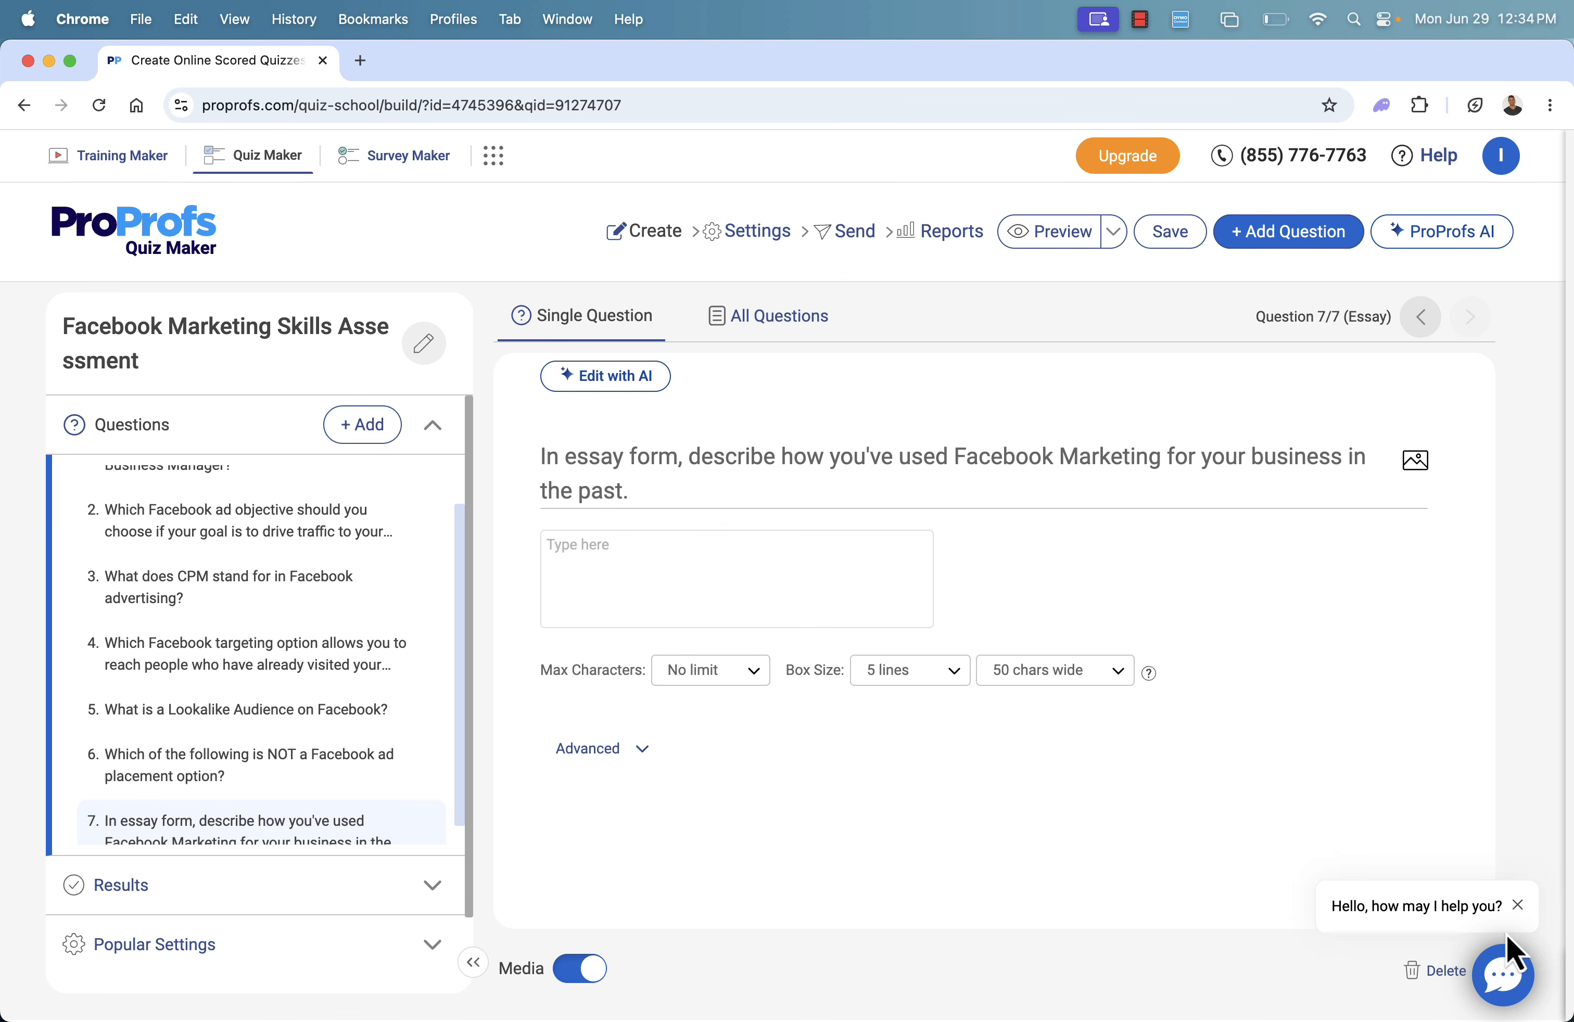
left_click(1518, 906)
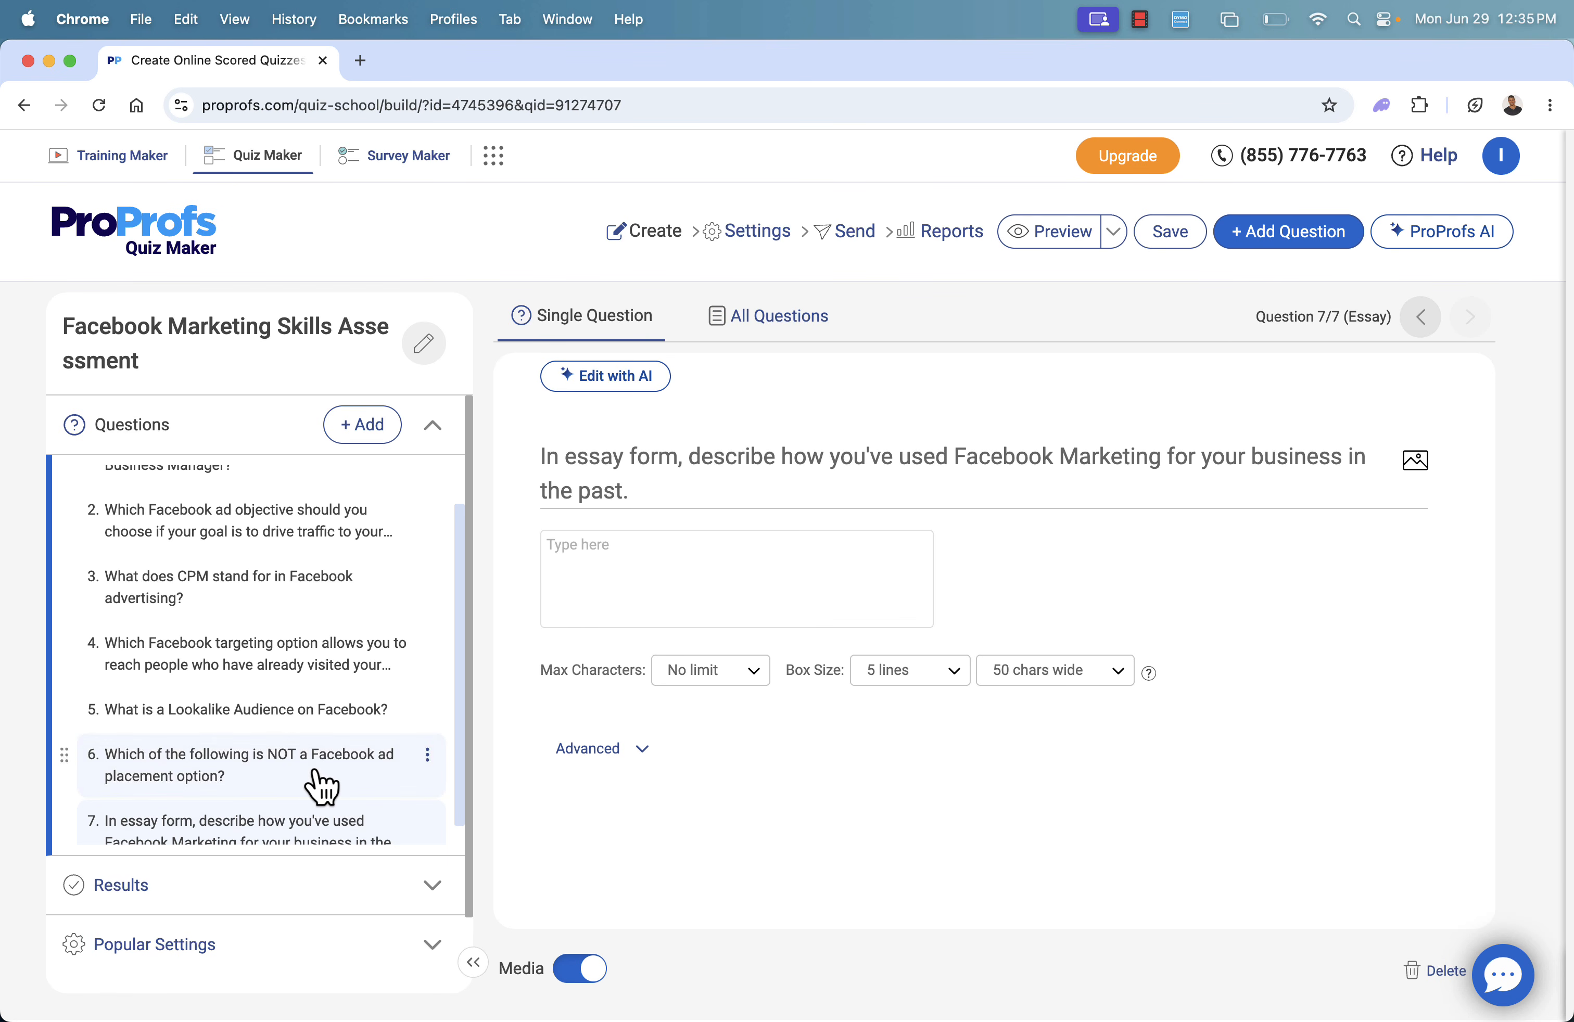
scroll(323, 784, "down", 1)
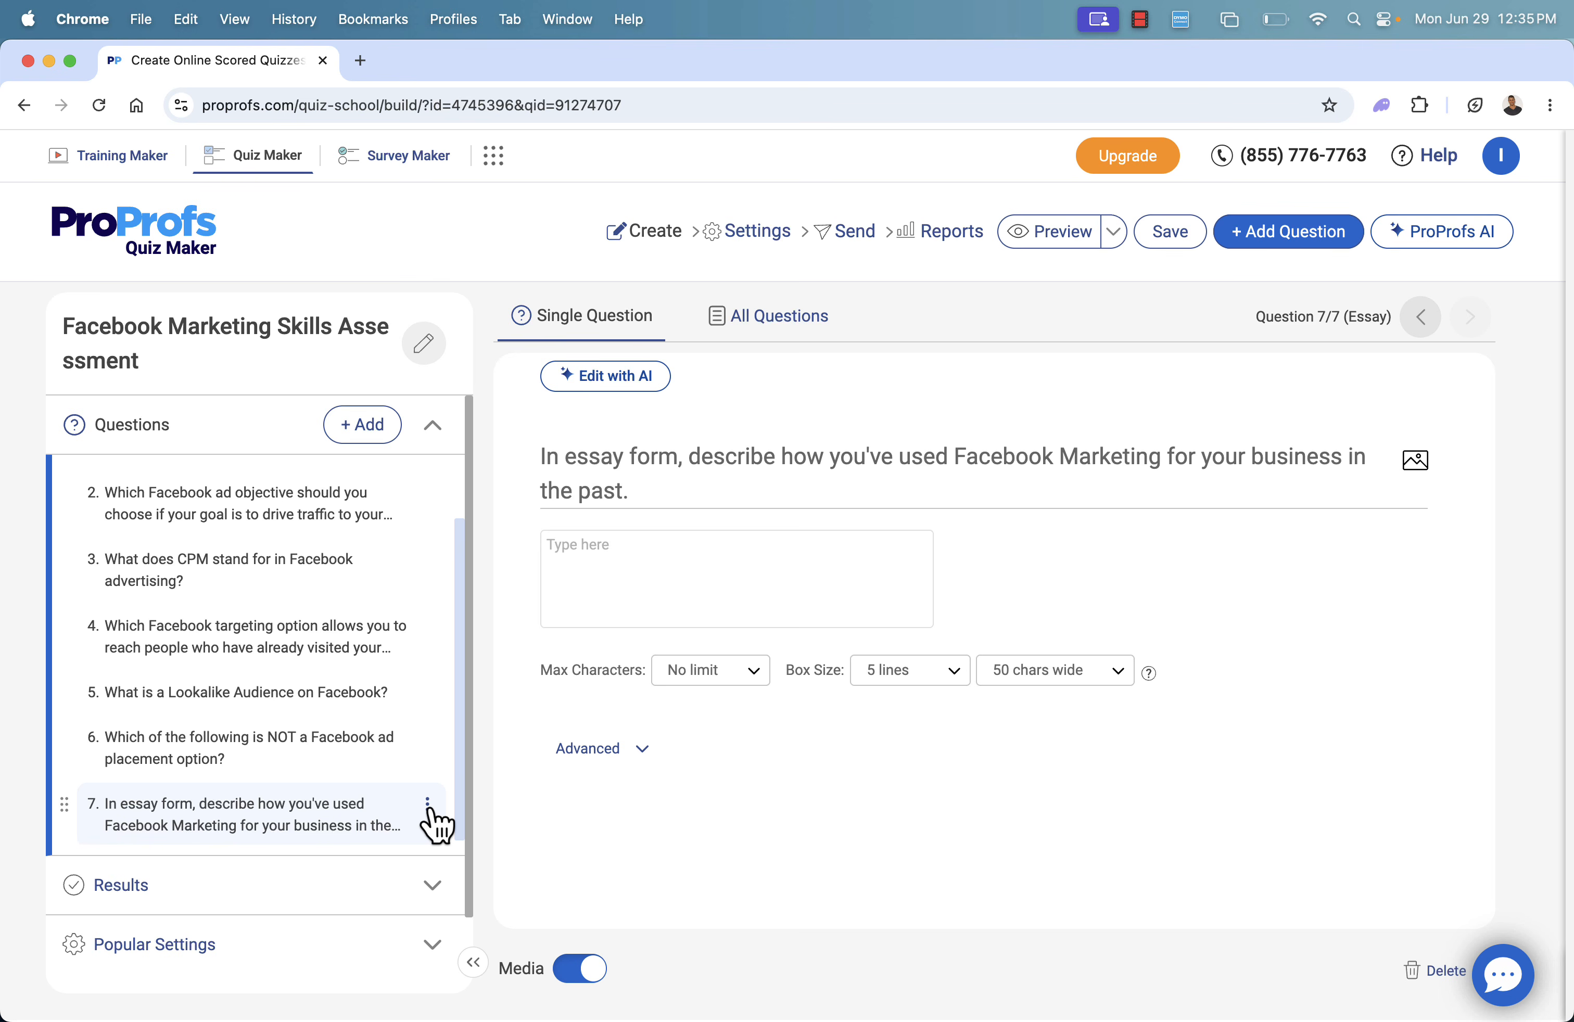
left_click(428, 805)
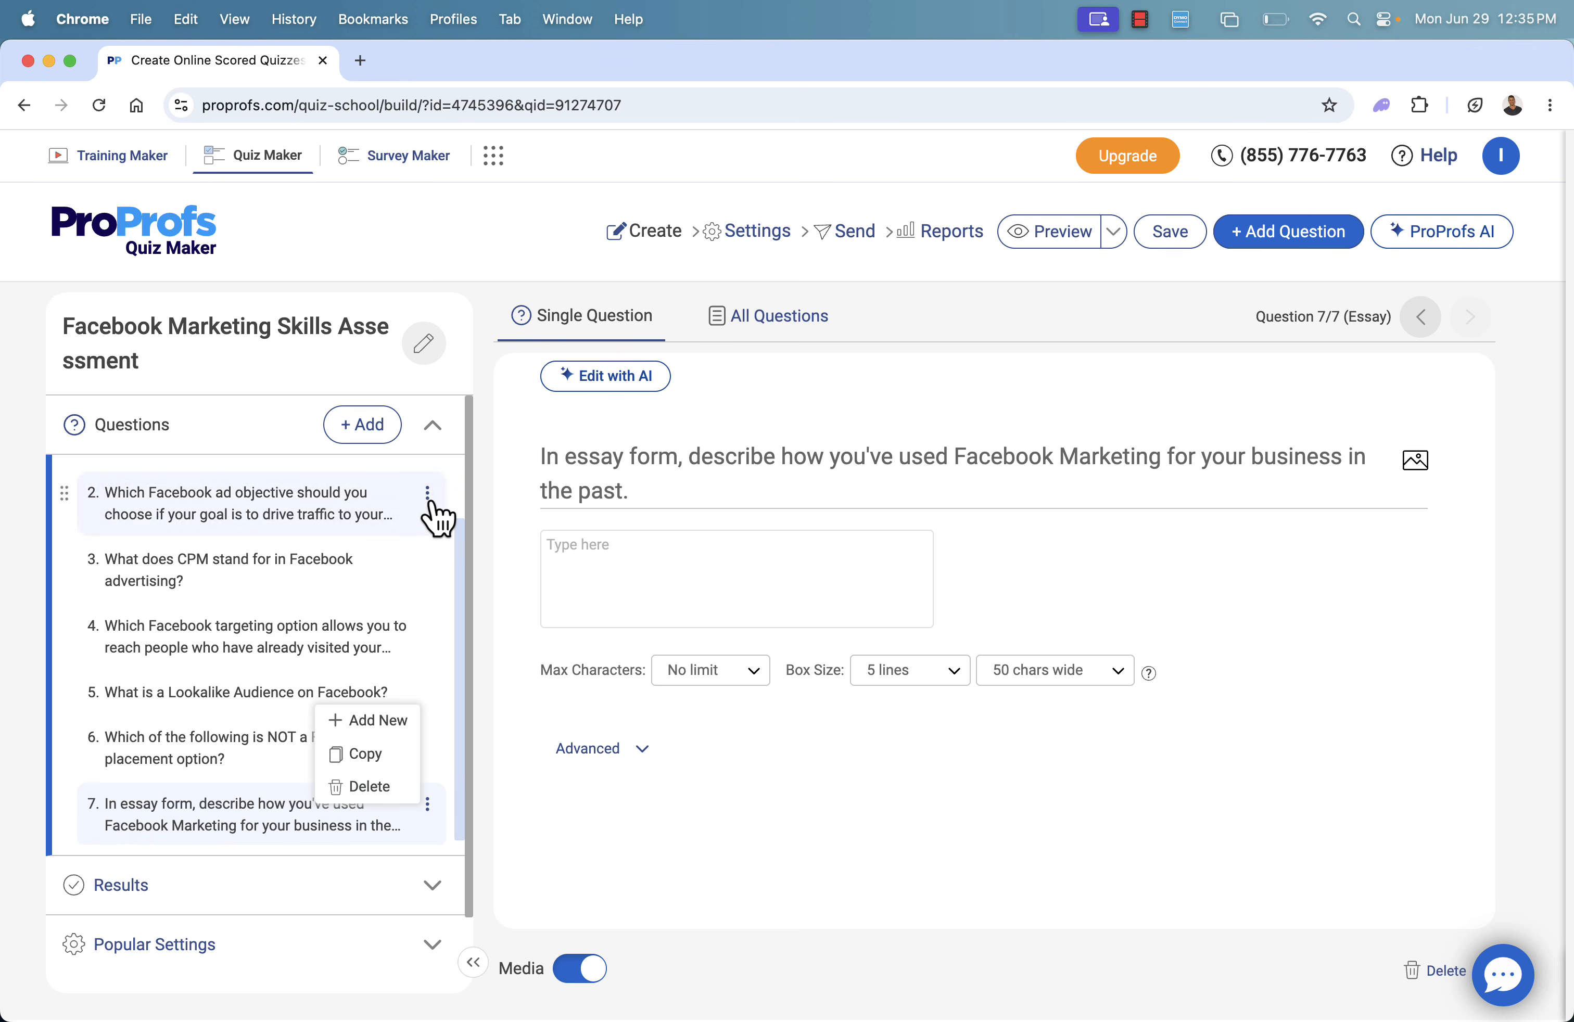
Add a Record Audio/Video question to the end of the quiz
left_click(363, 428)
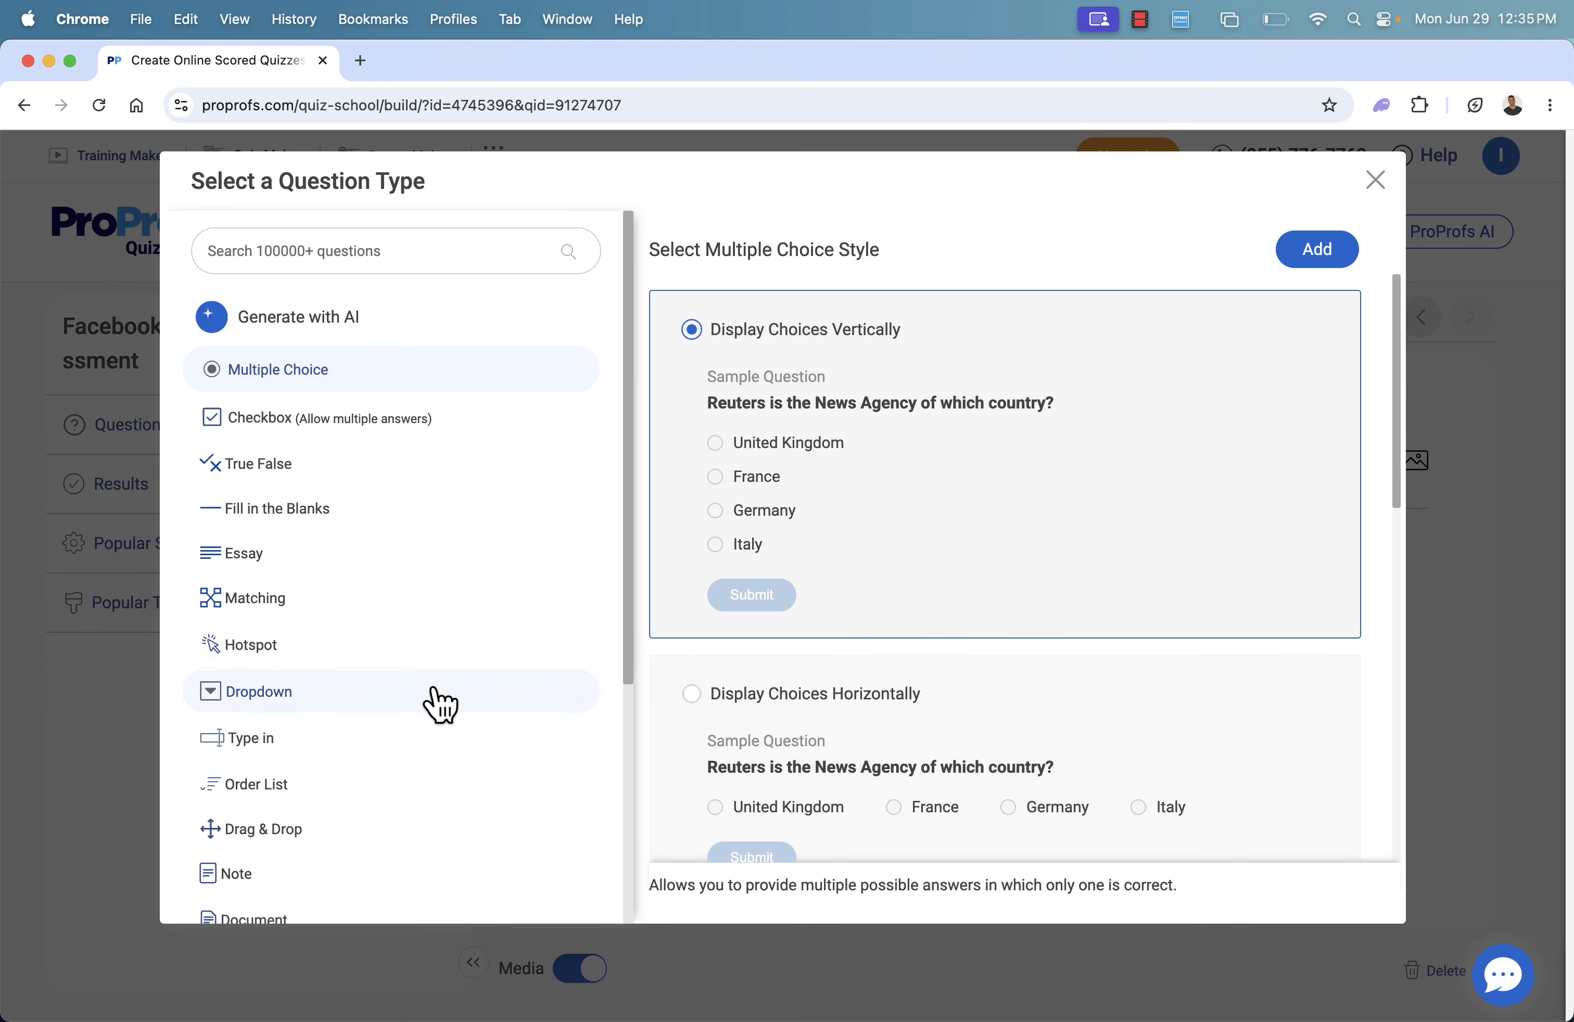
scroll(440, 703, "down", 1)
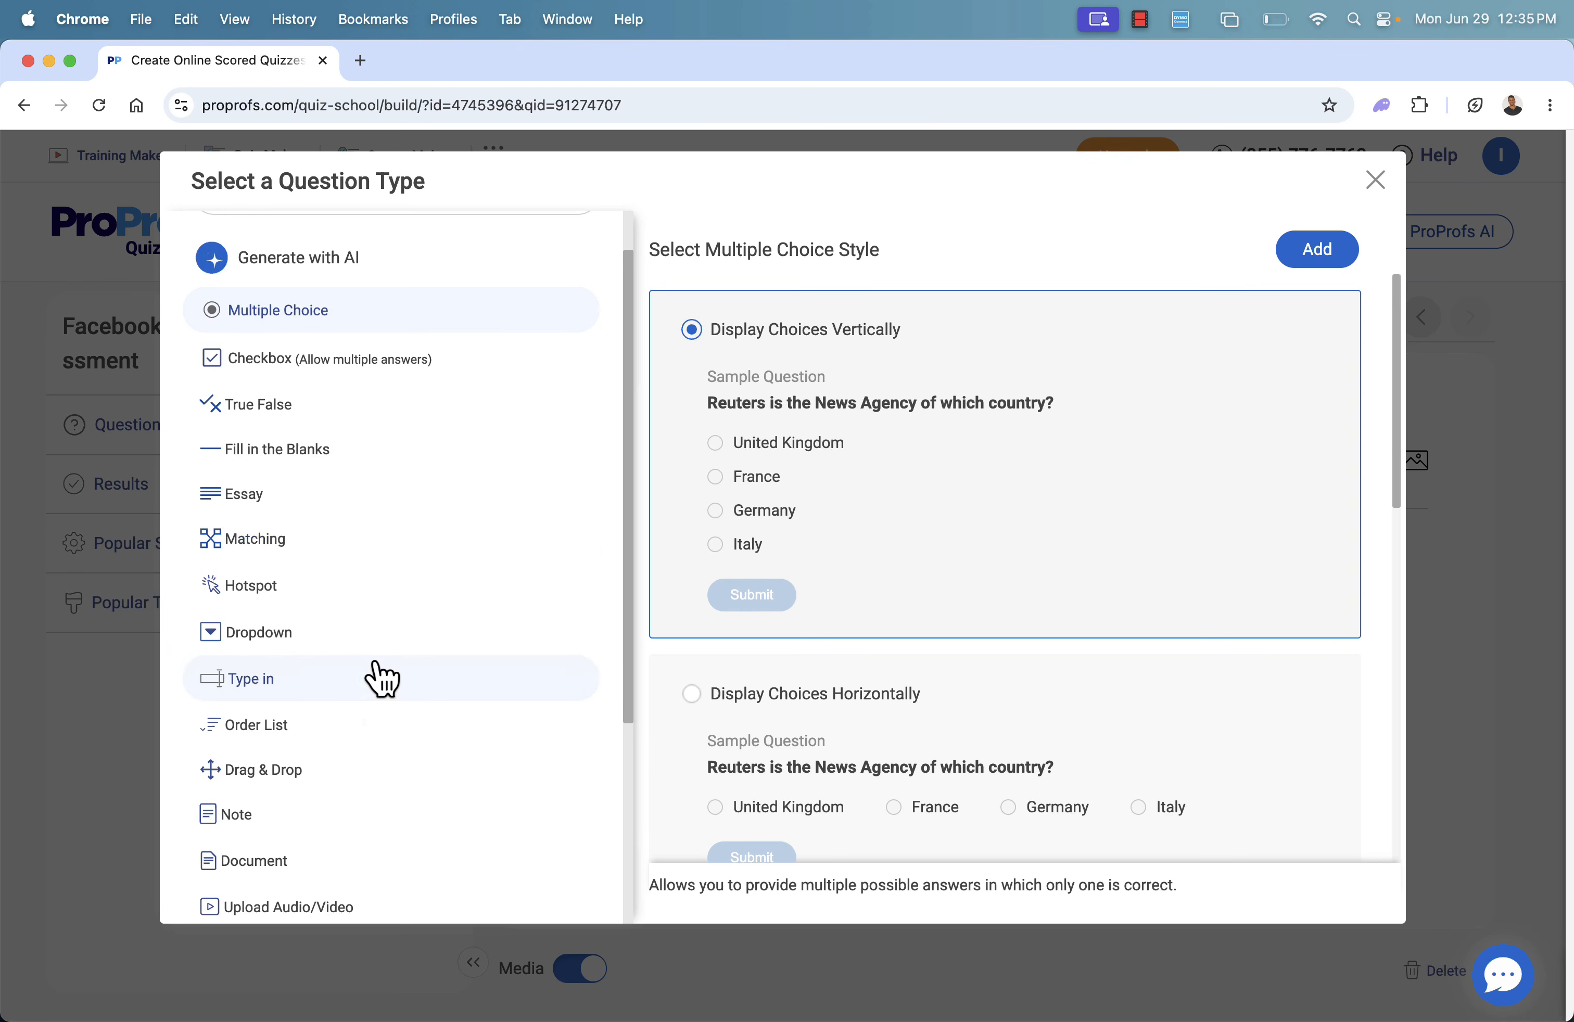
scroll(381, 677, "down", 3)
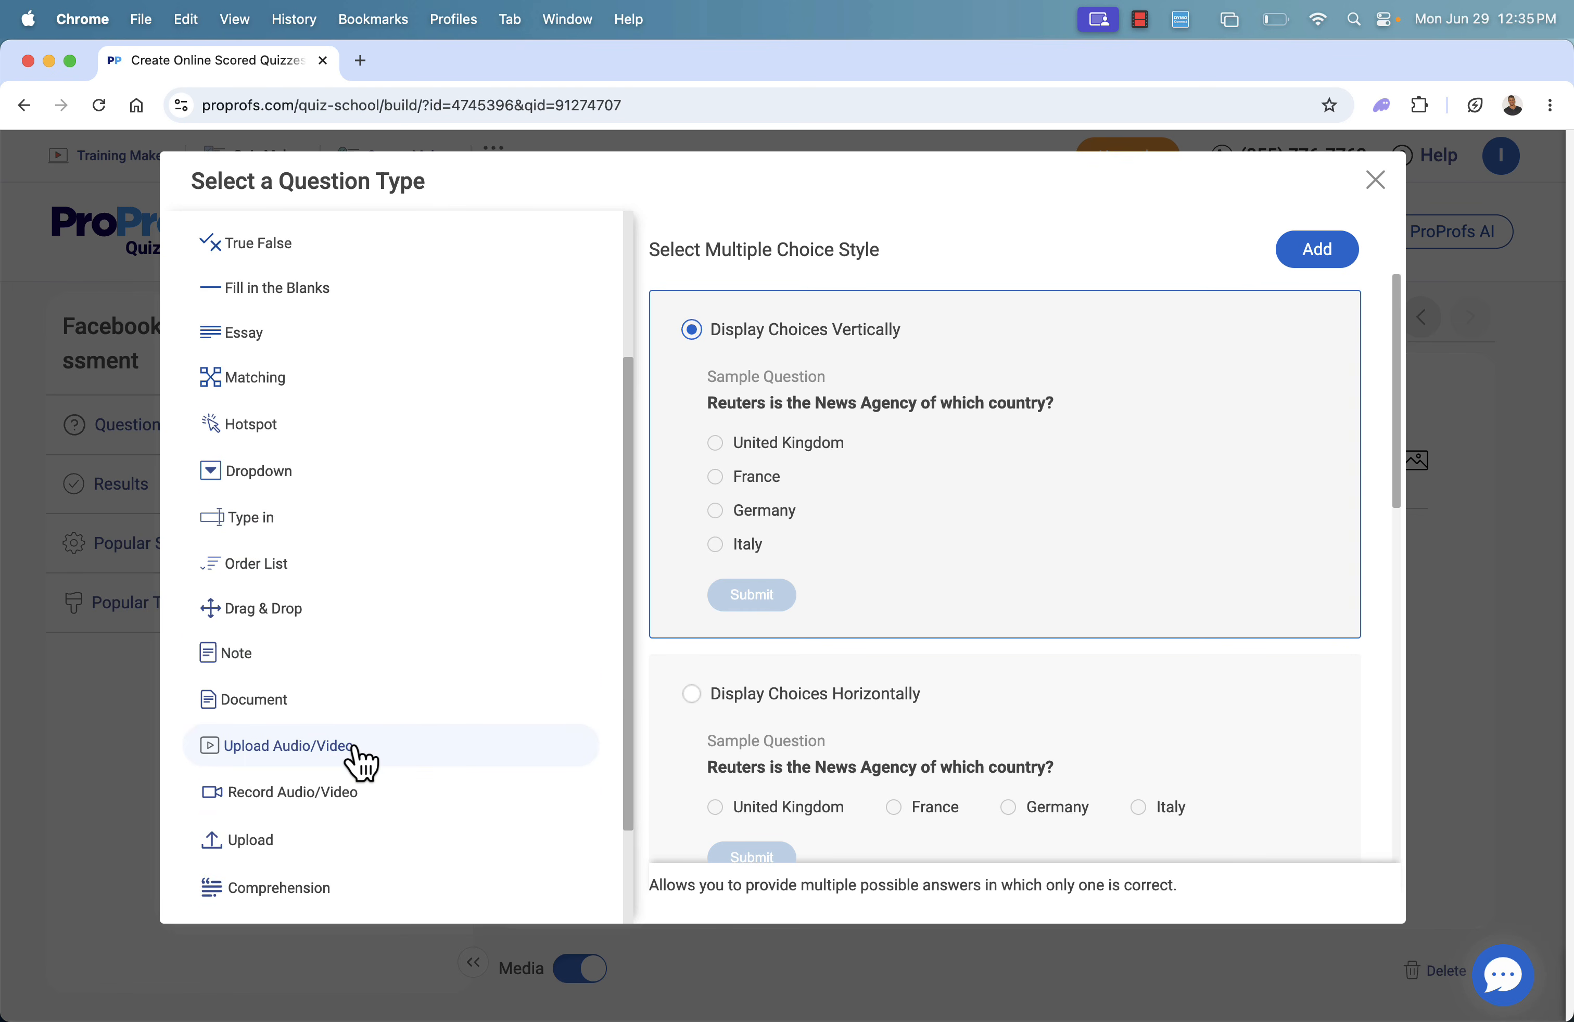
left_click(349, 797)
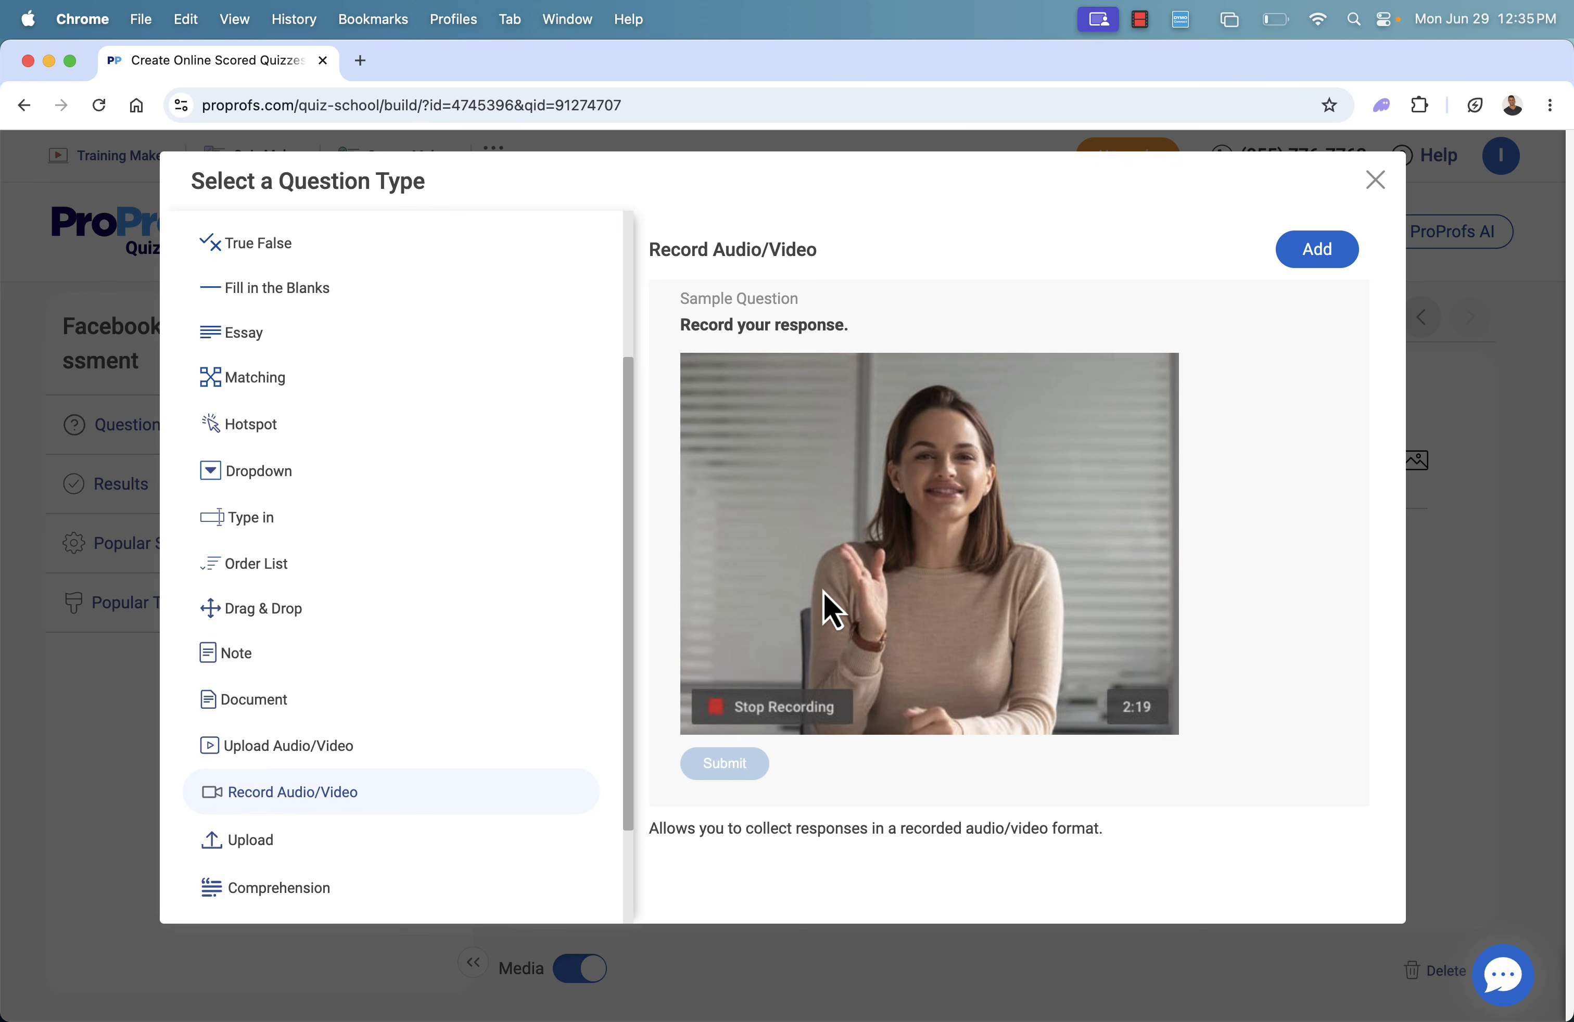
left_click(1303, 255)
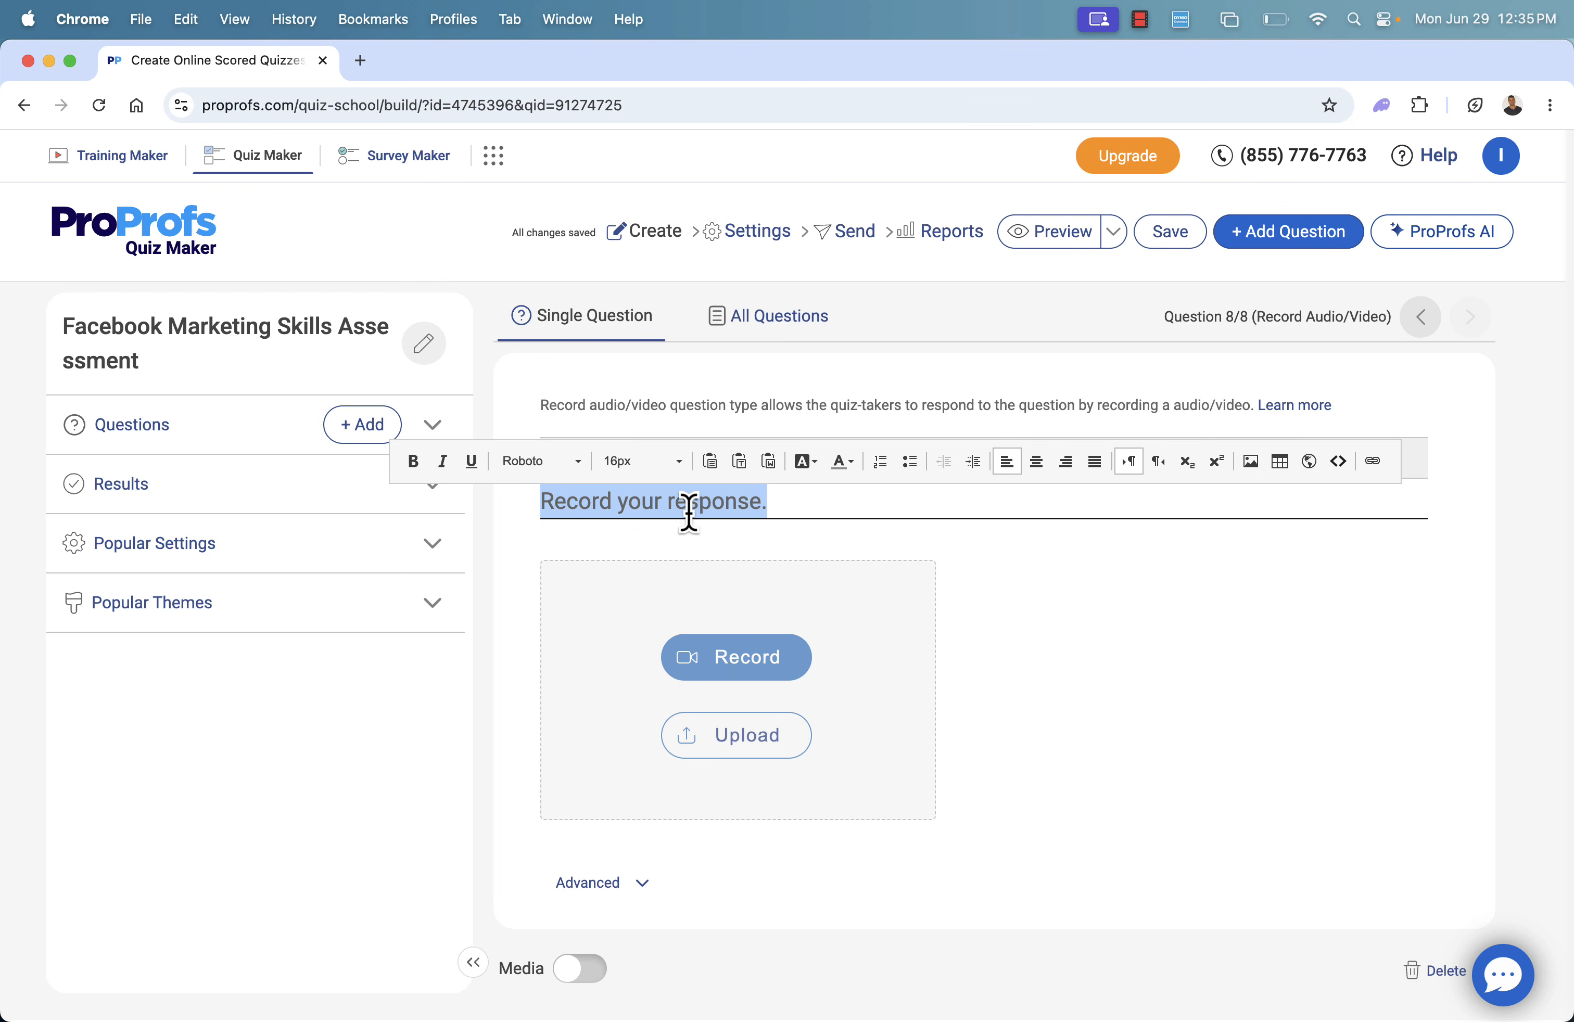
Set the recording question's text to "Record a 30 second introduction telling us about your history."
type("Rec")
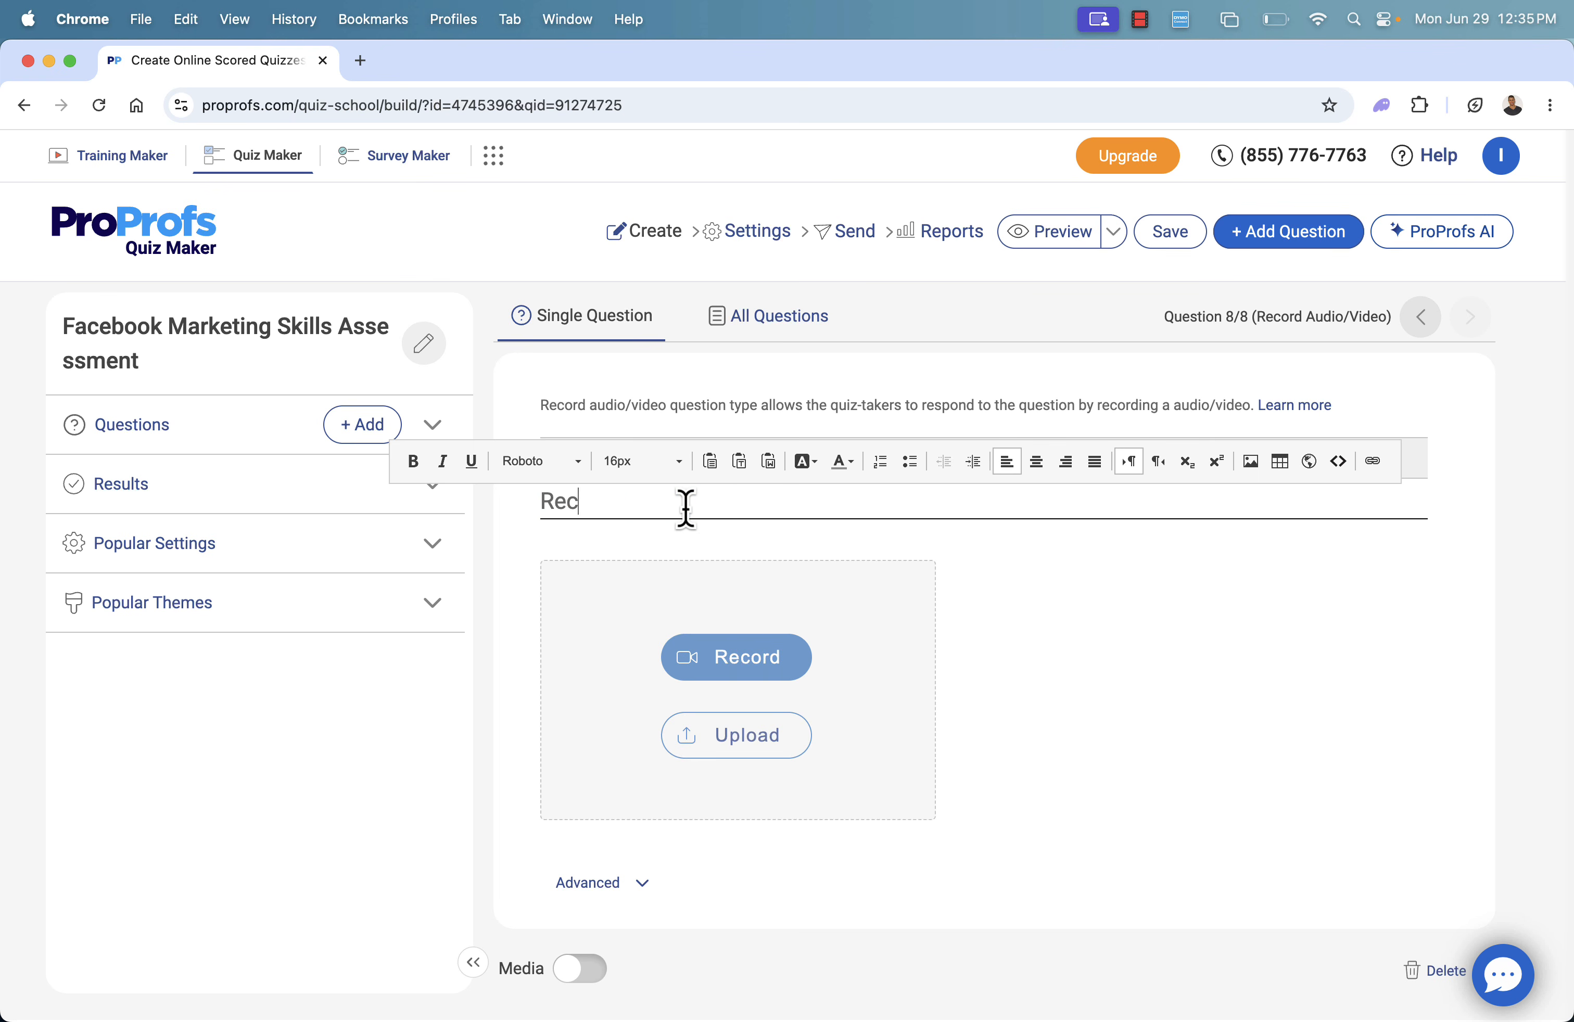
type("ord a 30 second introduction telling us about your history.")
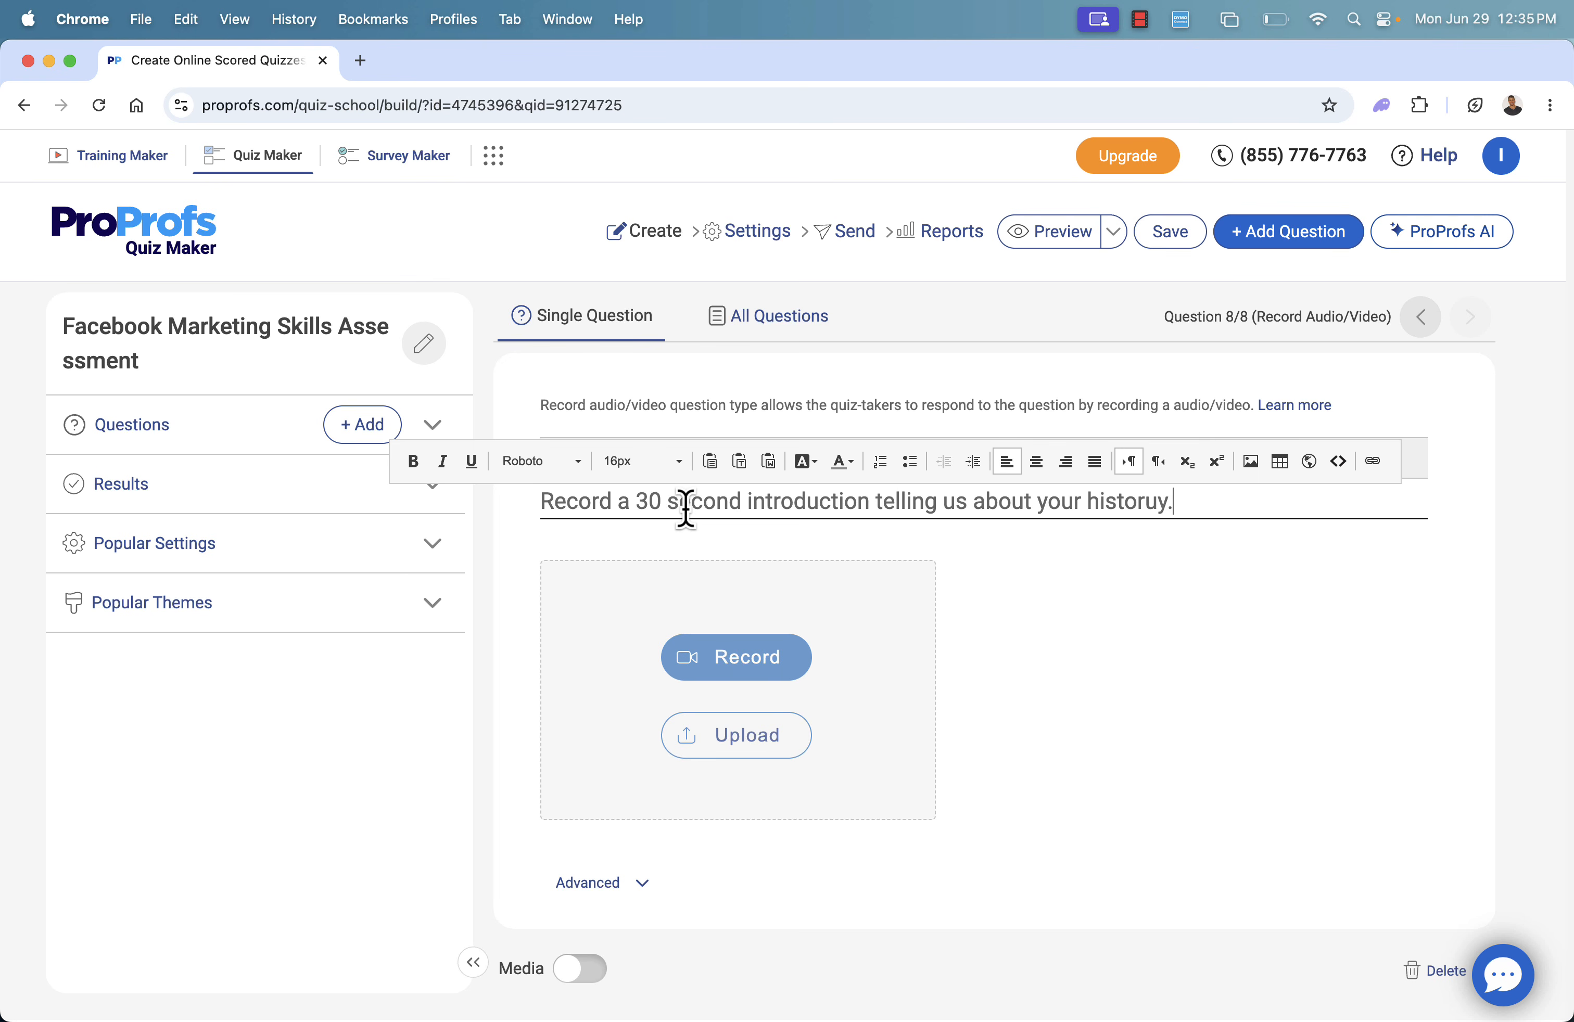
left_click(381, 792)
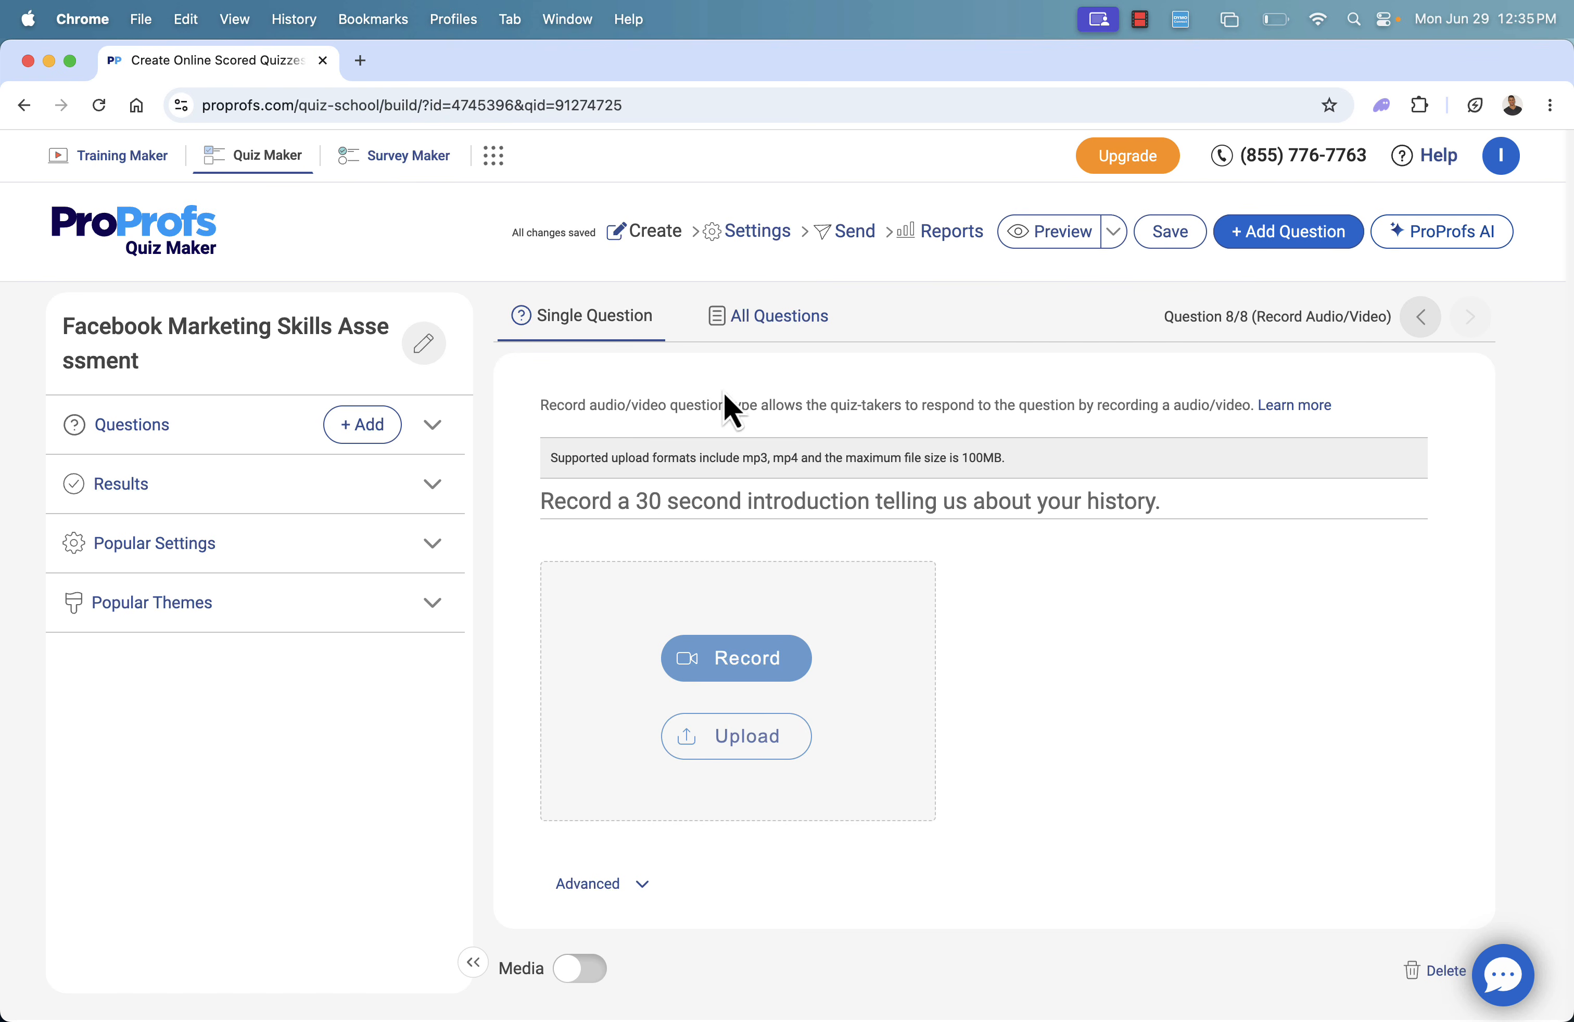
List all quiz questions to review them, then return to the single-question view
left_click(770, 318)
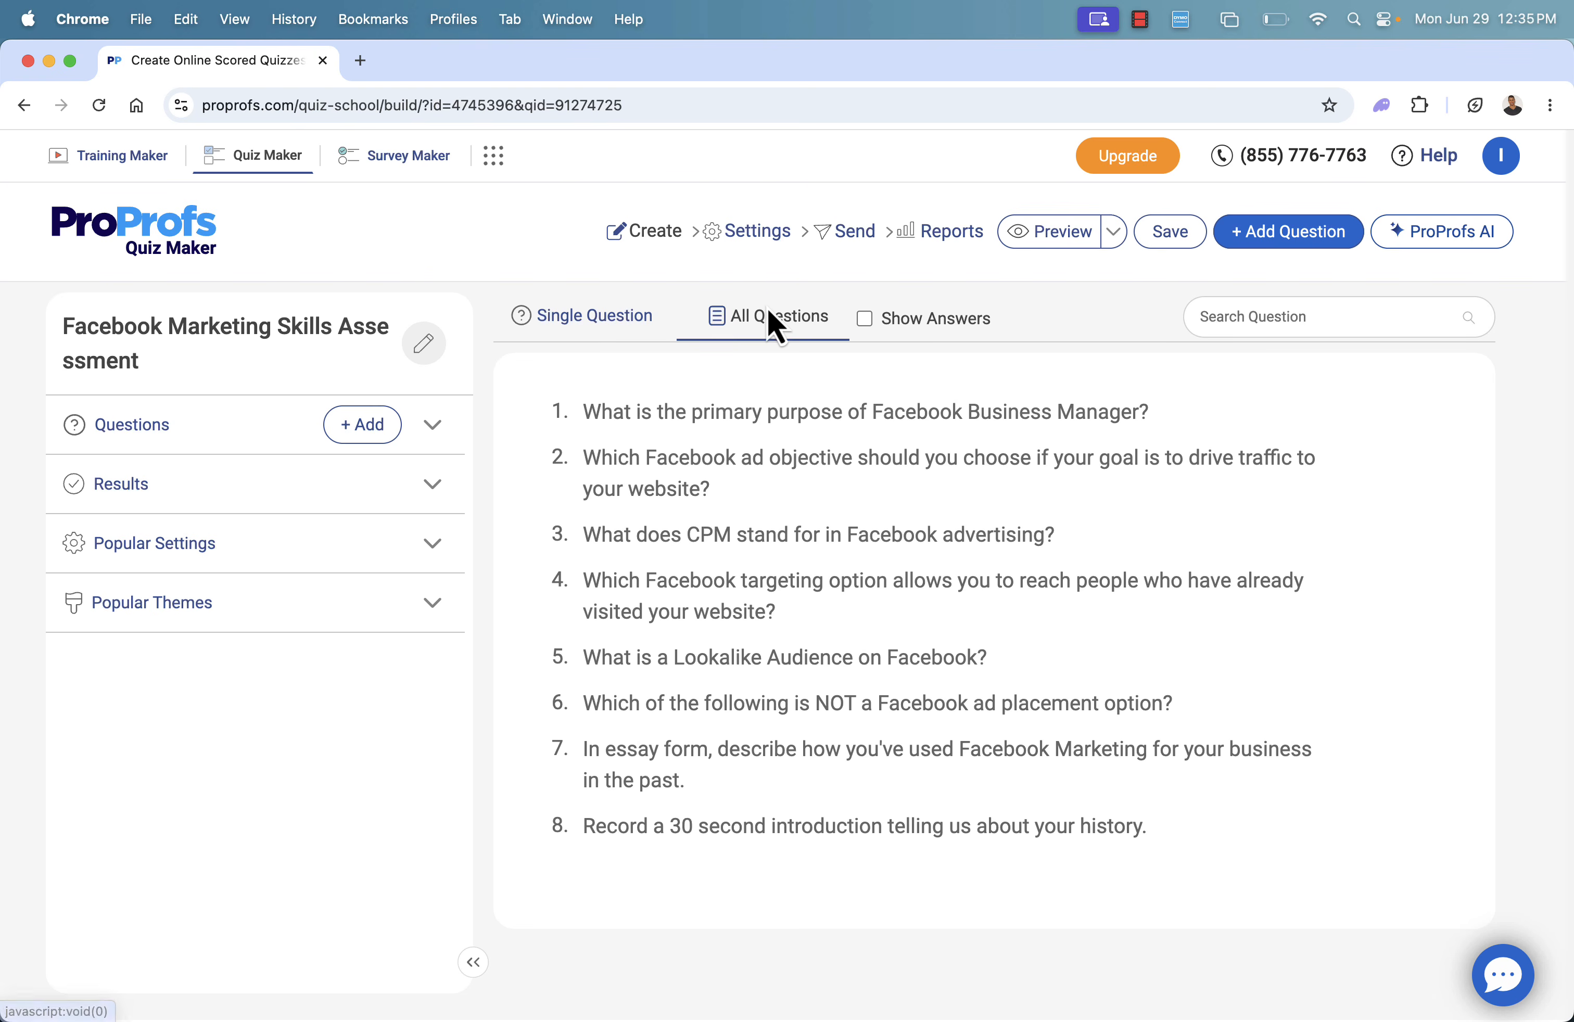
left_click(601, 340)
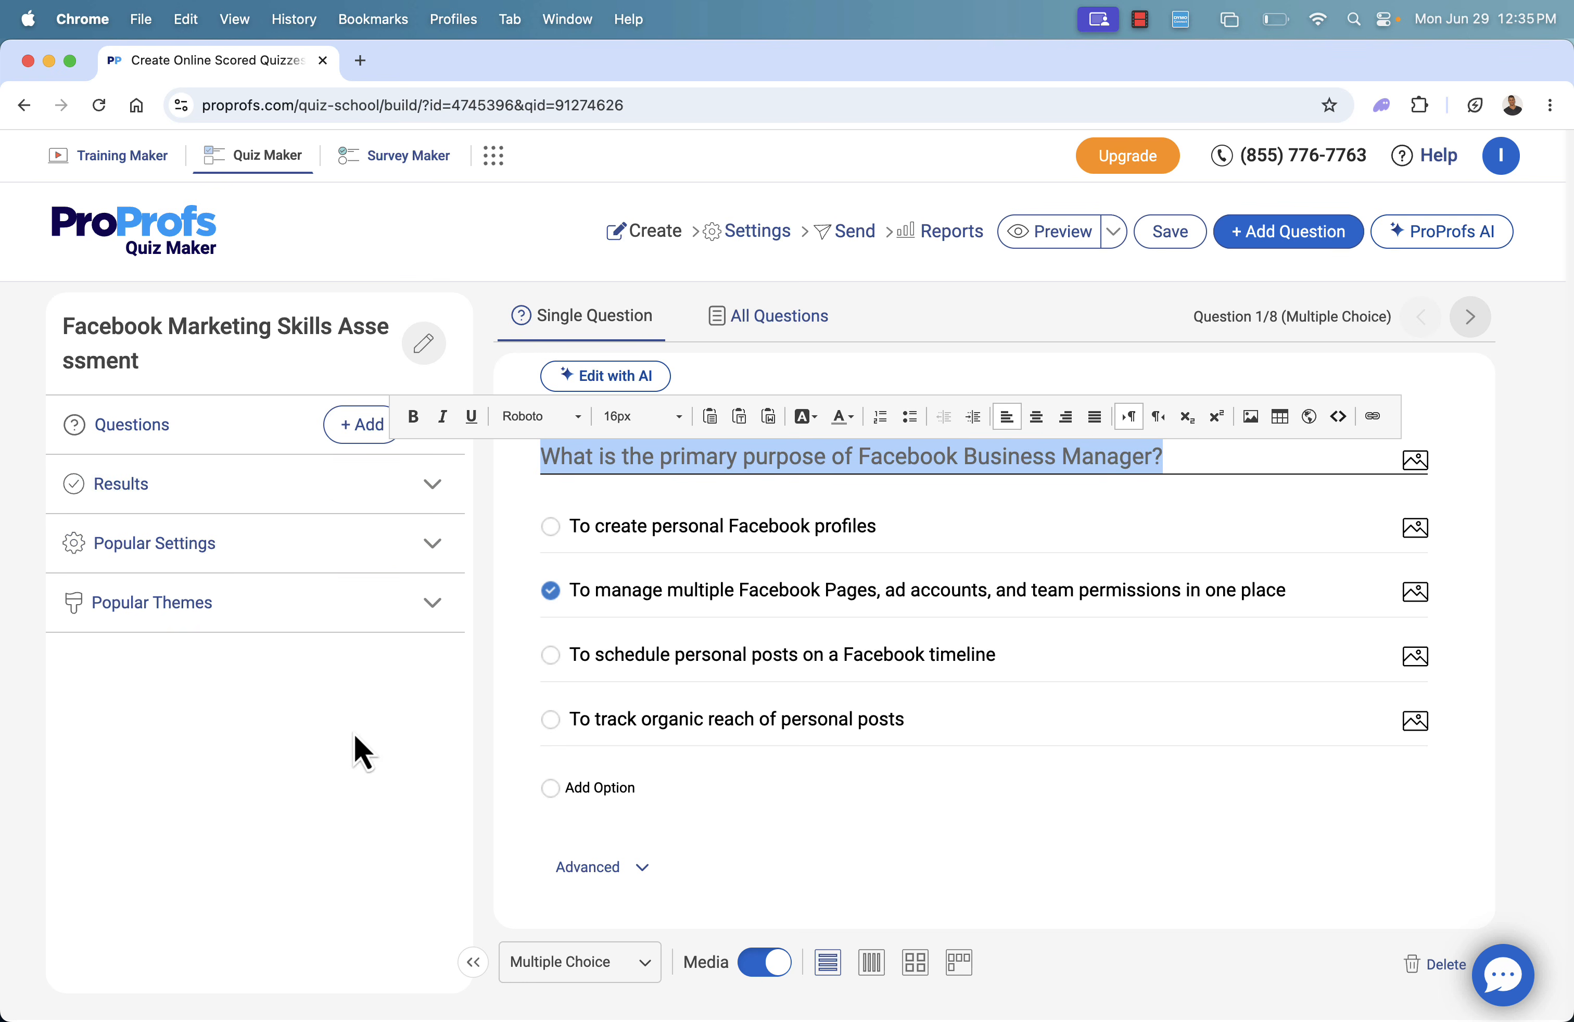
Examine the grading choices for the quiz results, then the popular settings for scoring, question order and questions per page
left_click(413, 487)
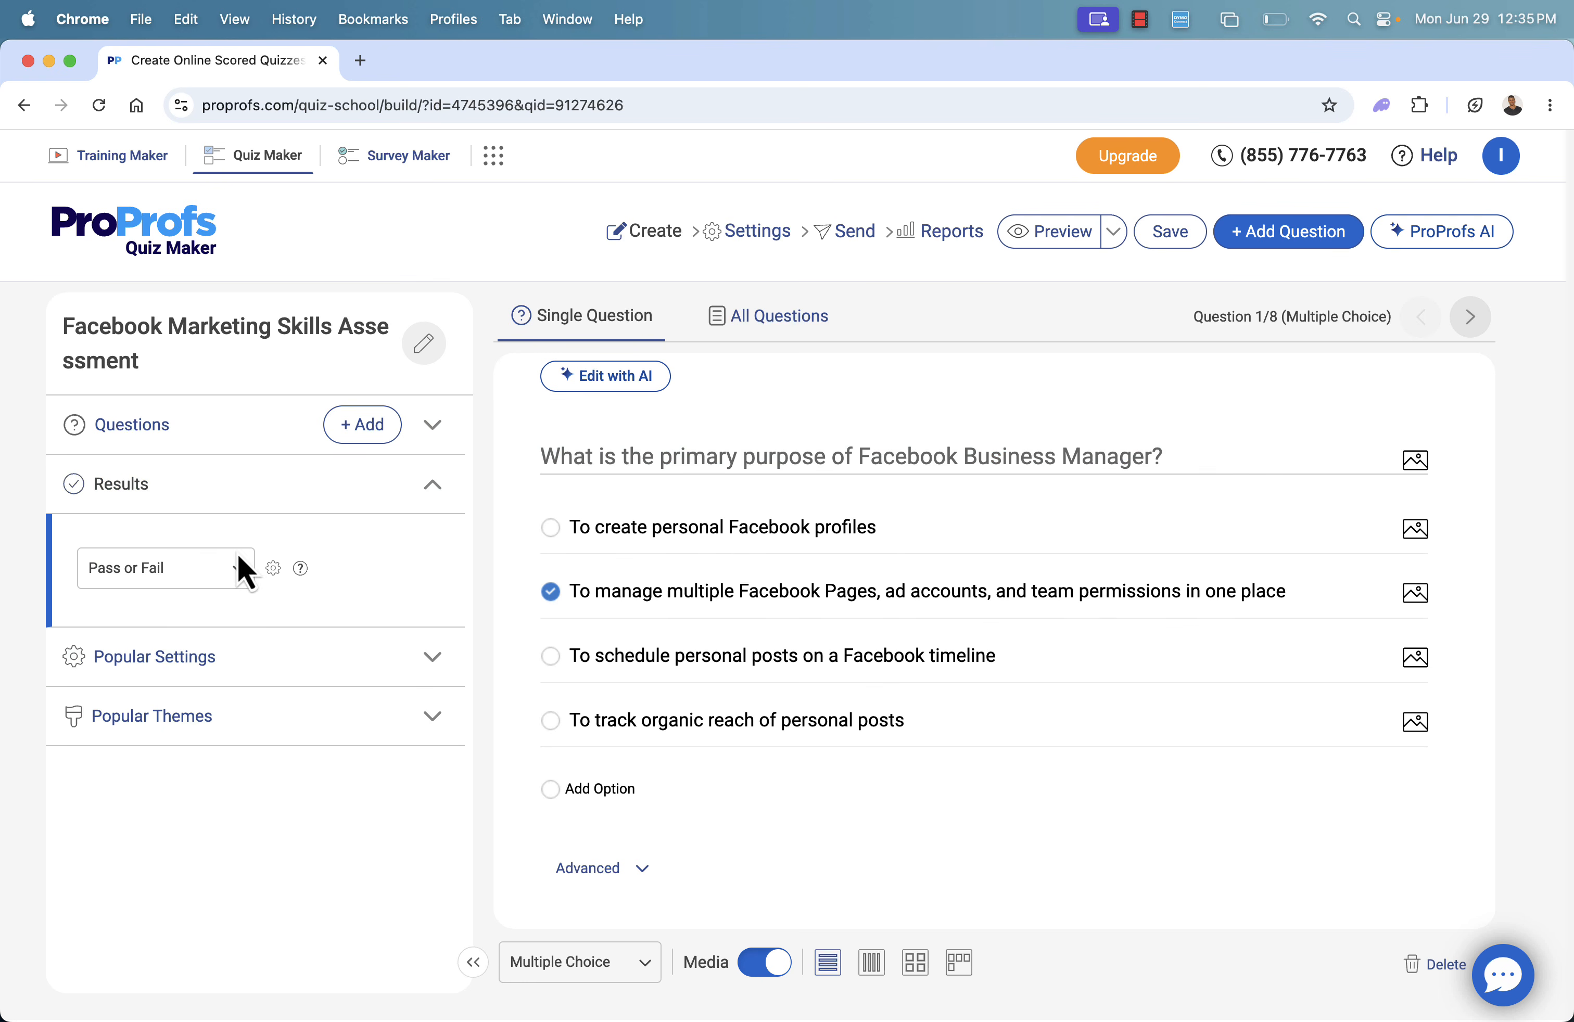
left_click(219, 569)
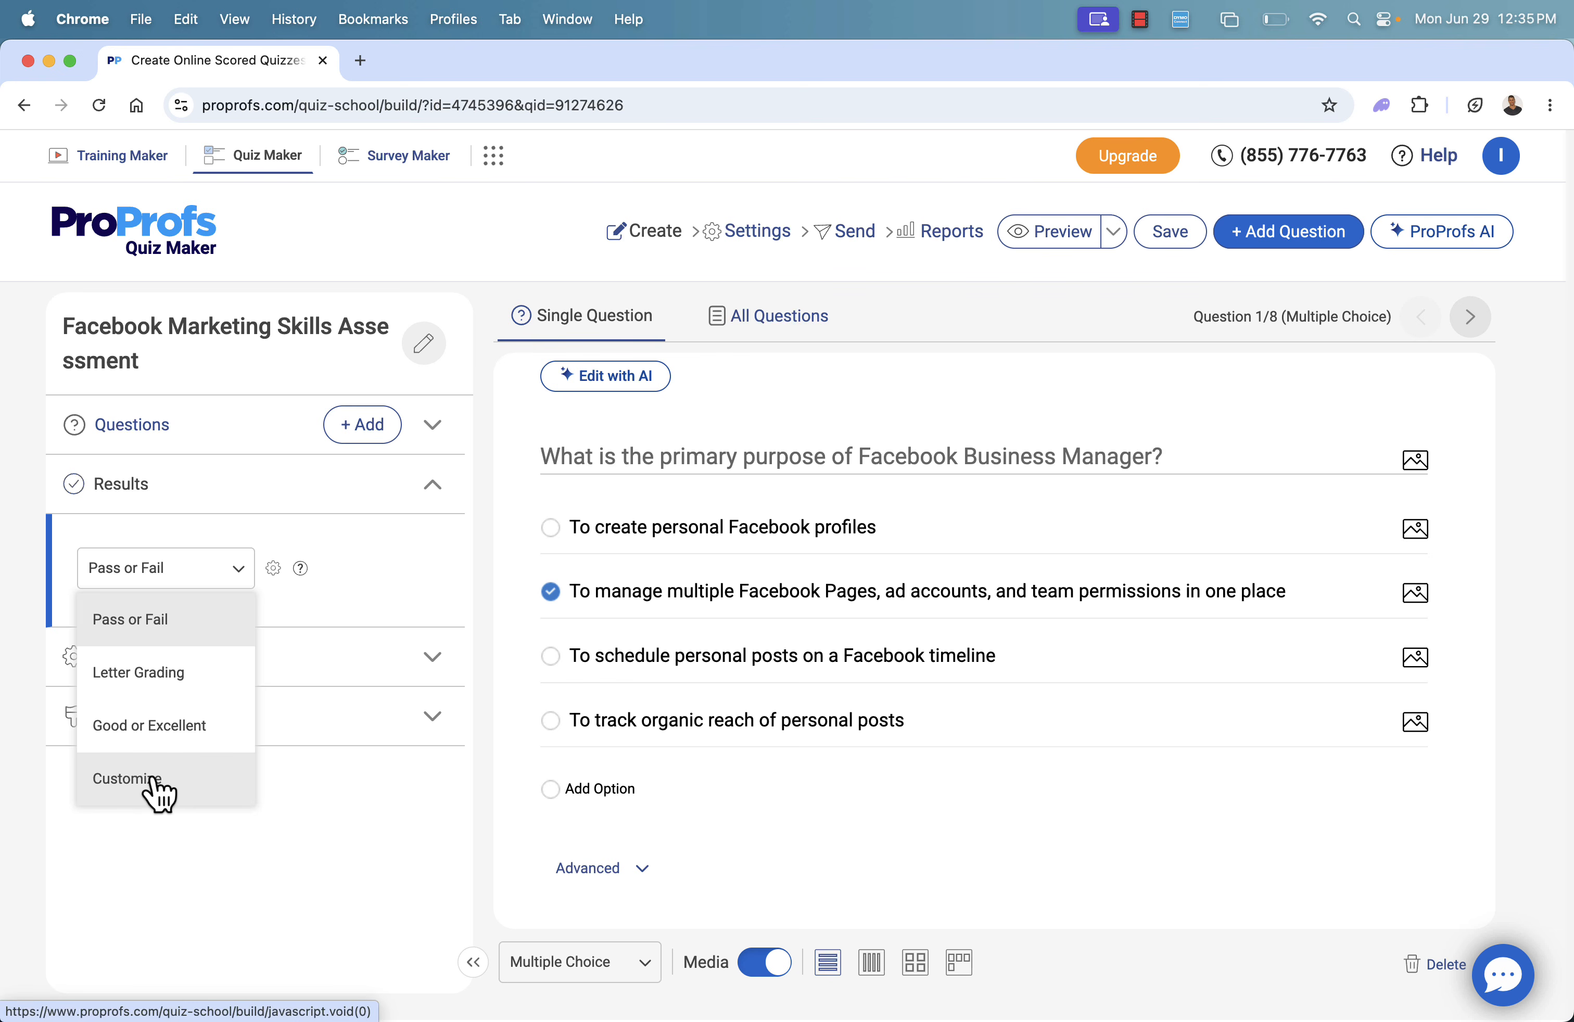
left_click(434, 490)
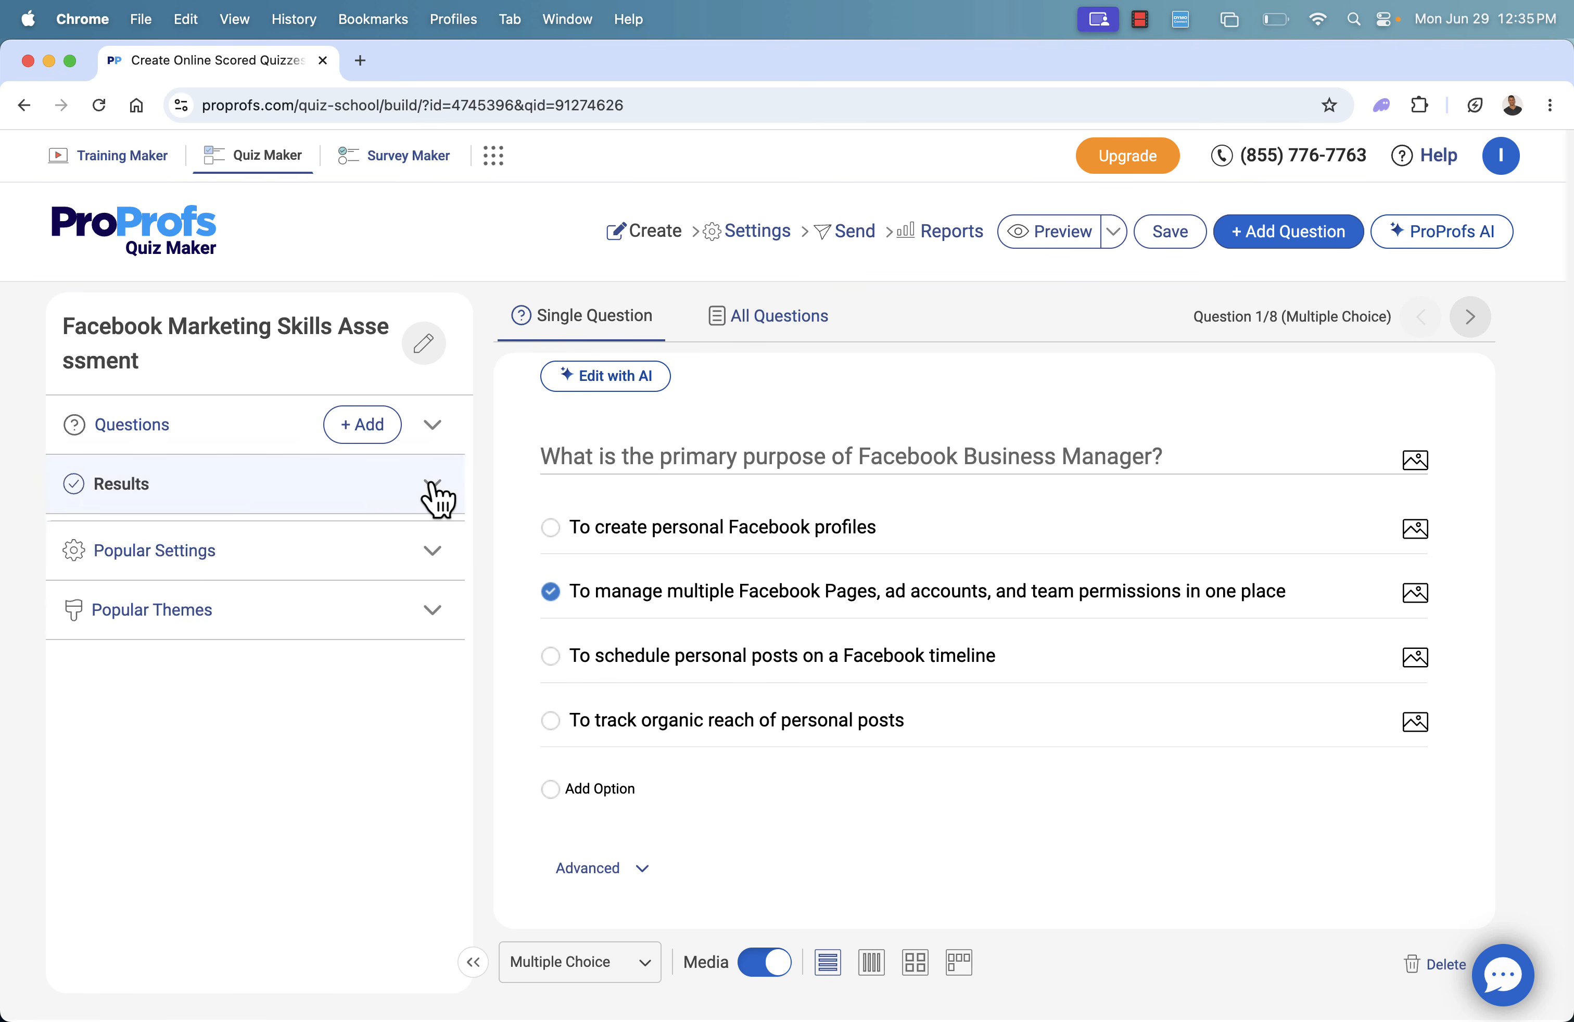
left_click(386, 545)
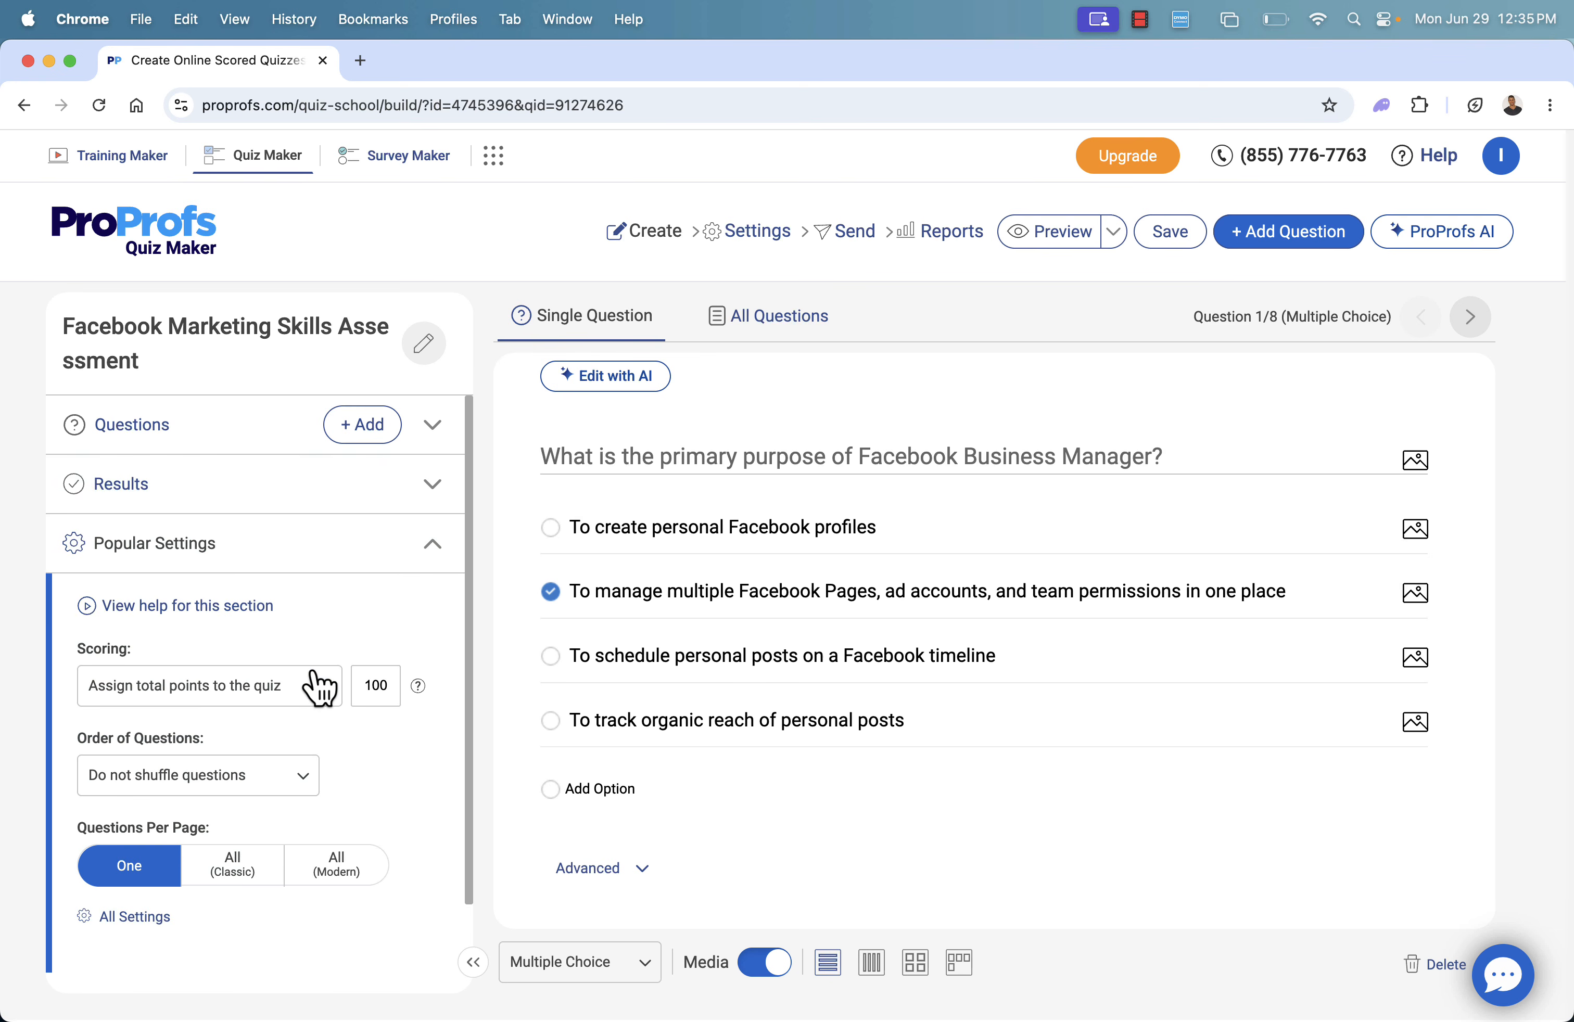
scroll(312, 684, "down", 1)
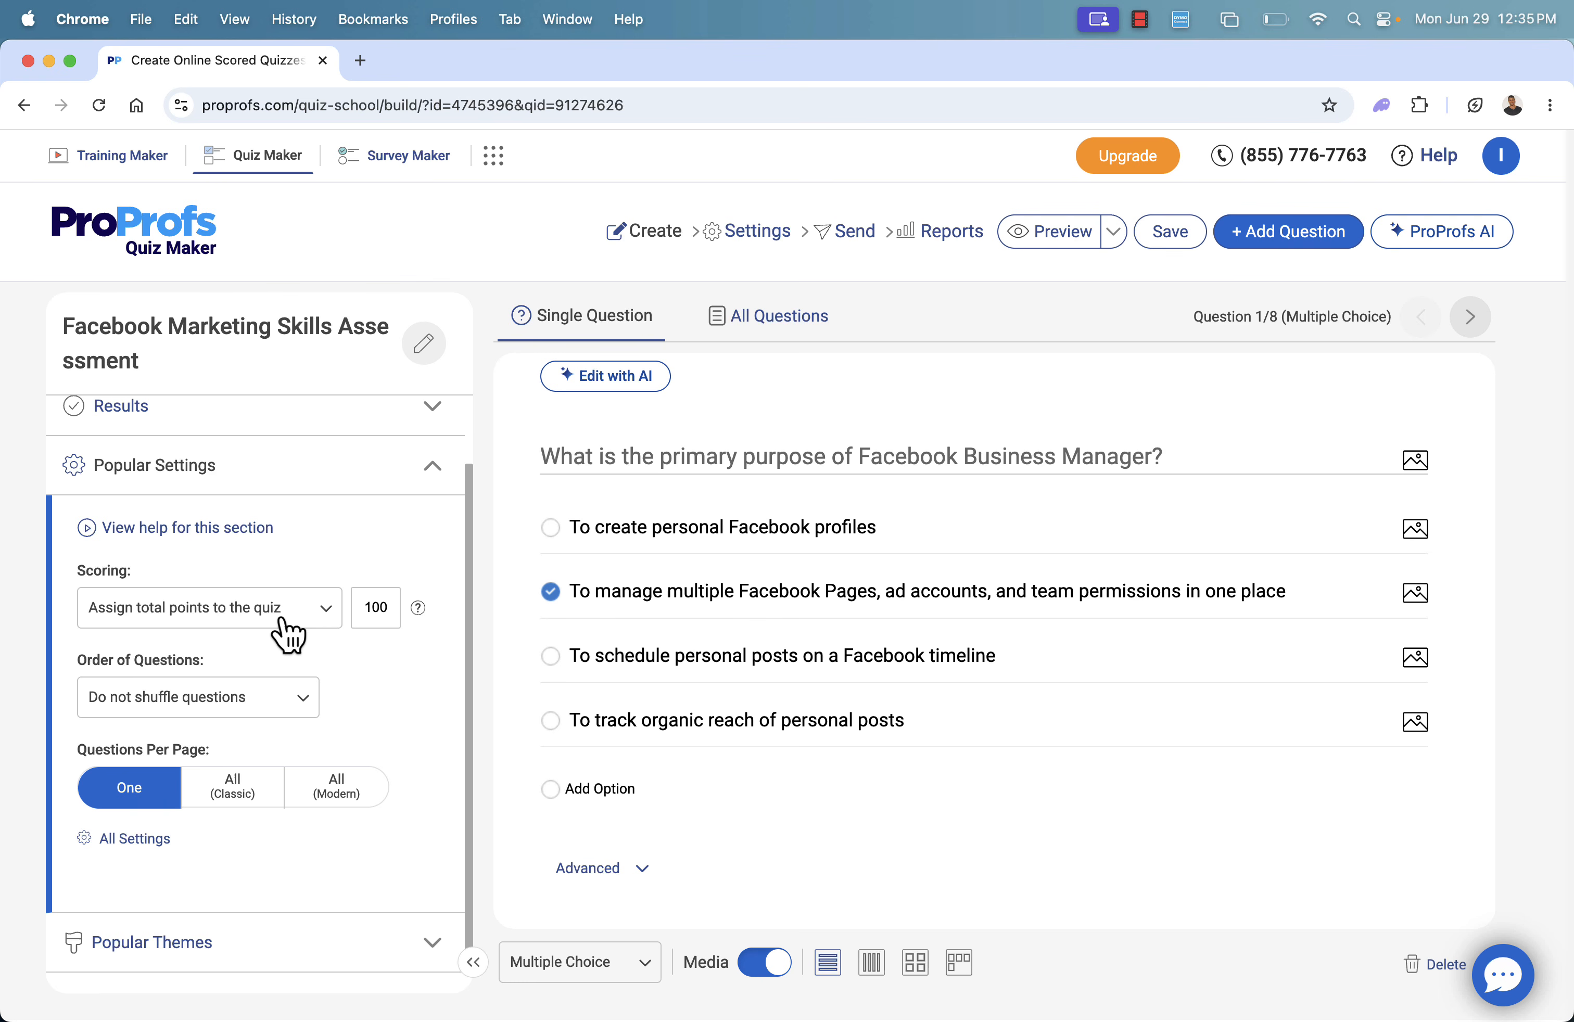
Set the order of questions to Shuffle questions in the quiz's popular settings
left_click(246, 707)
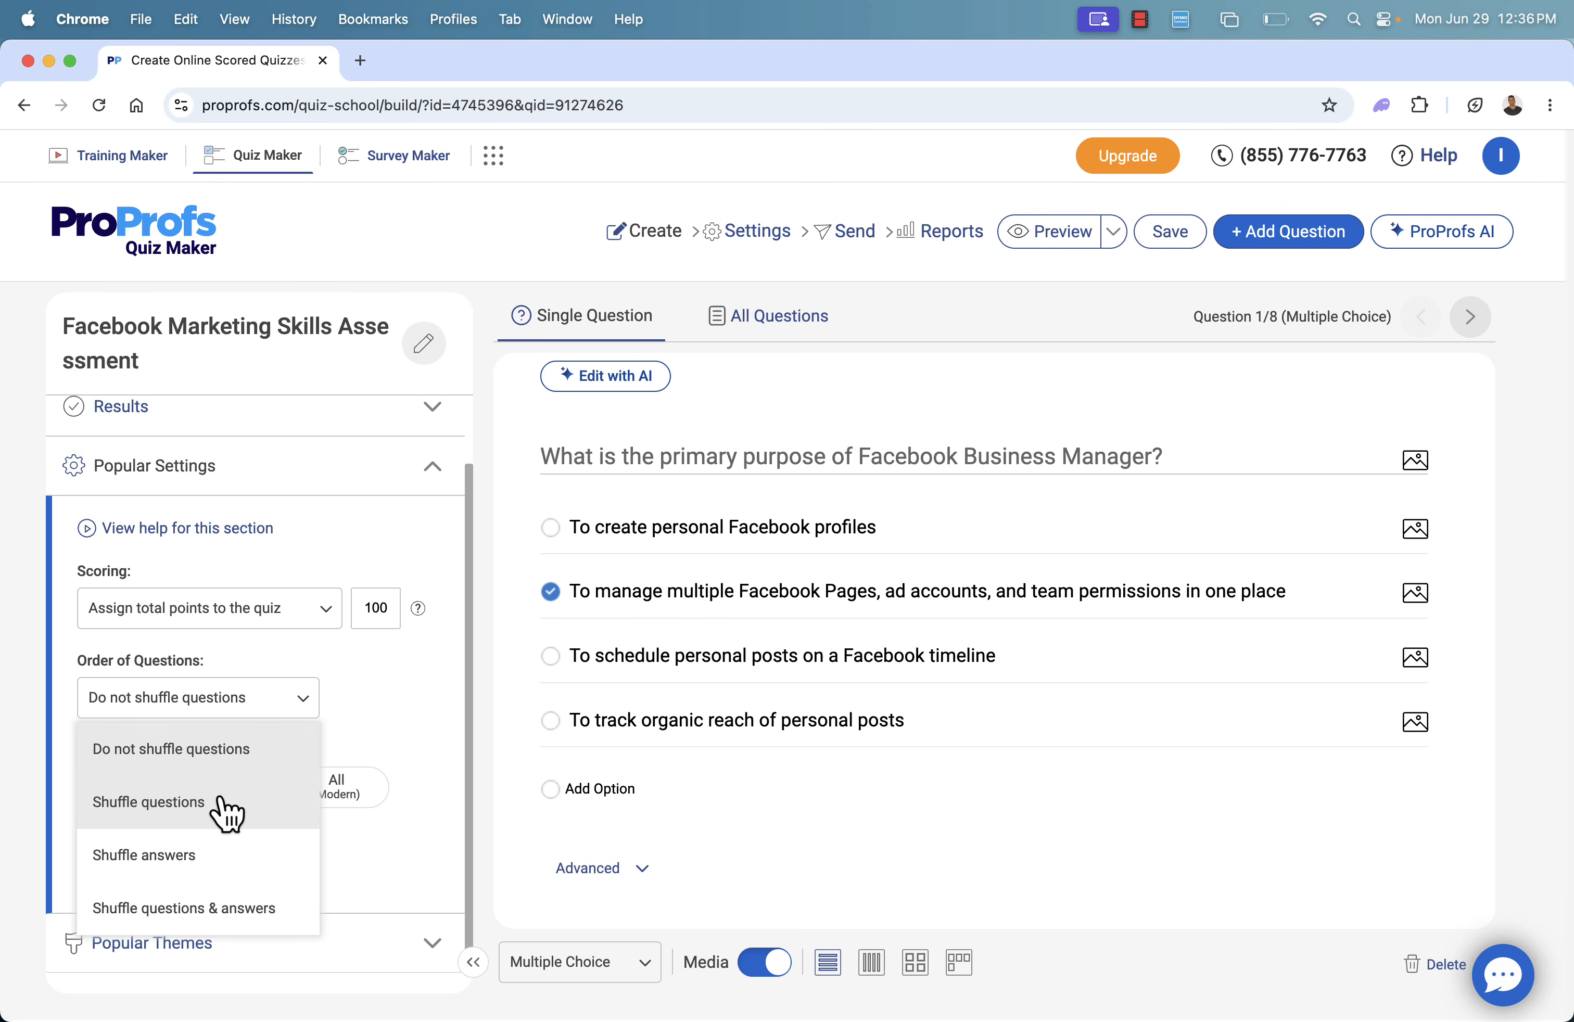
left_click(222, 802)
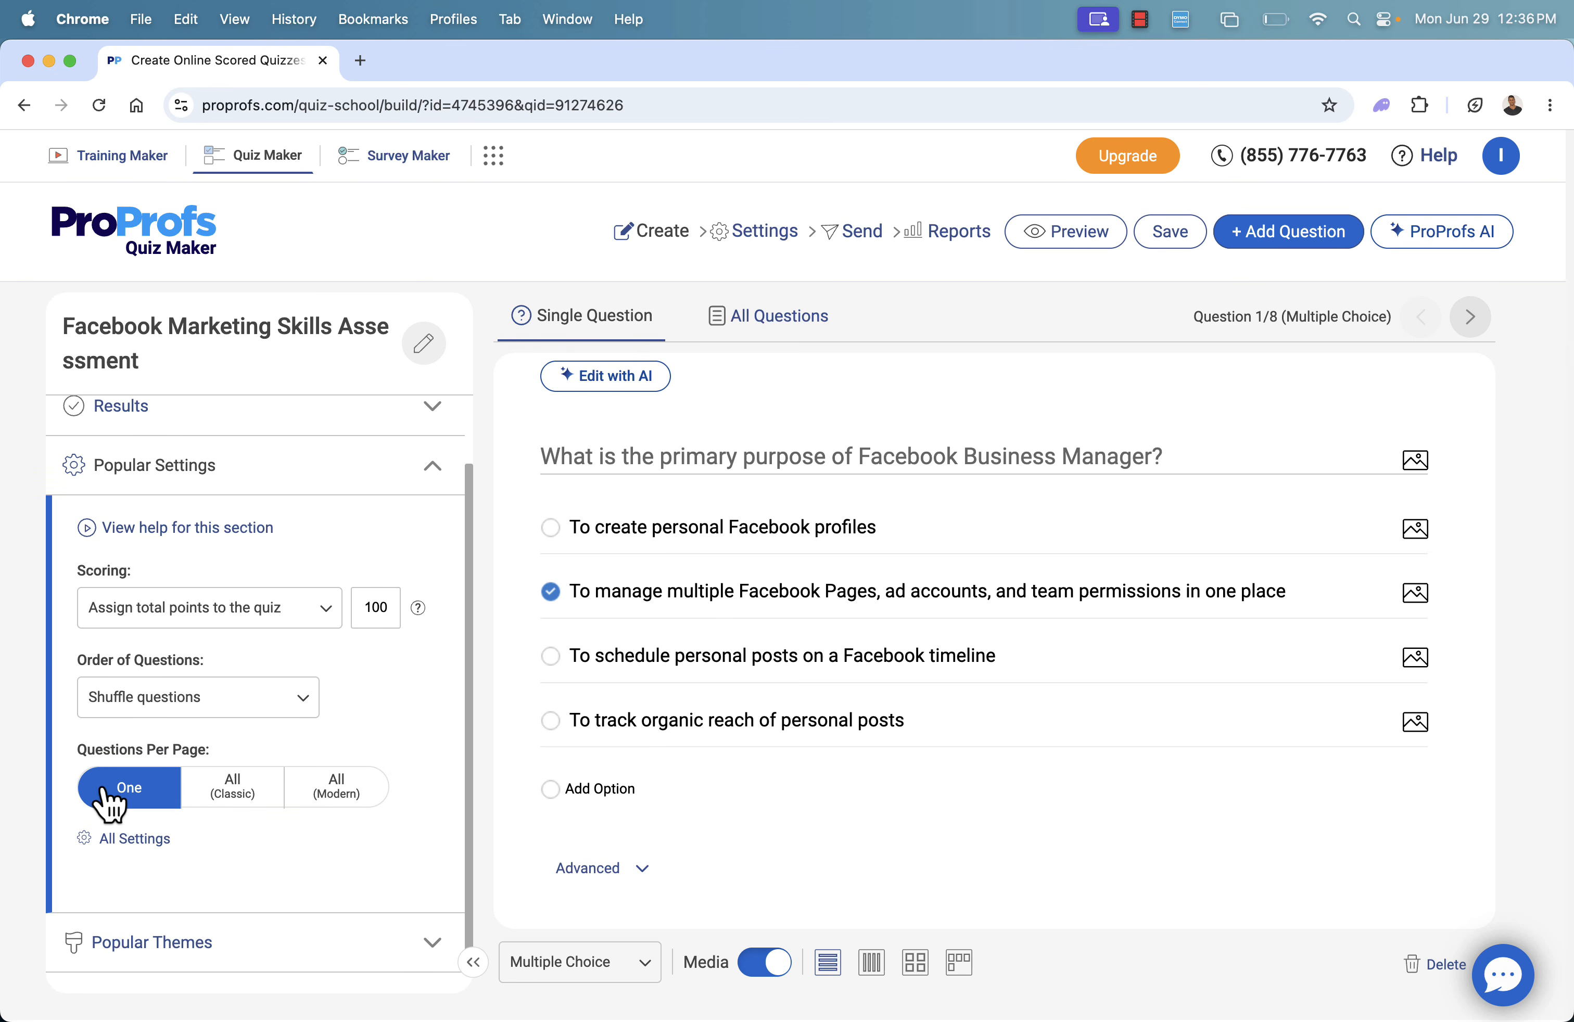
left_click(430, 469)
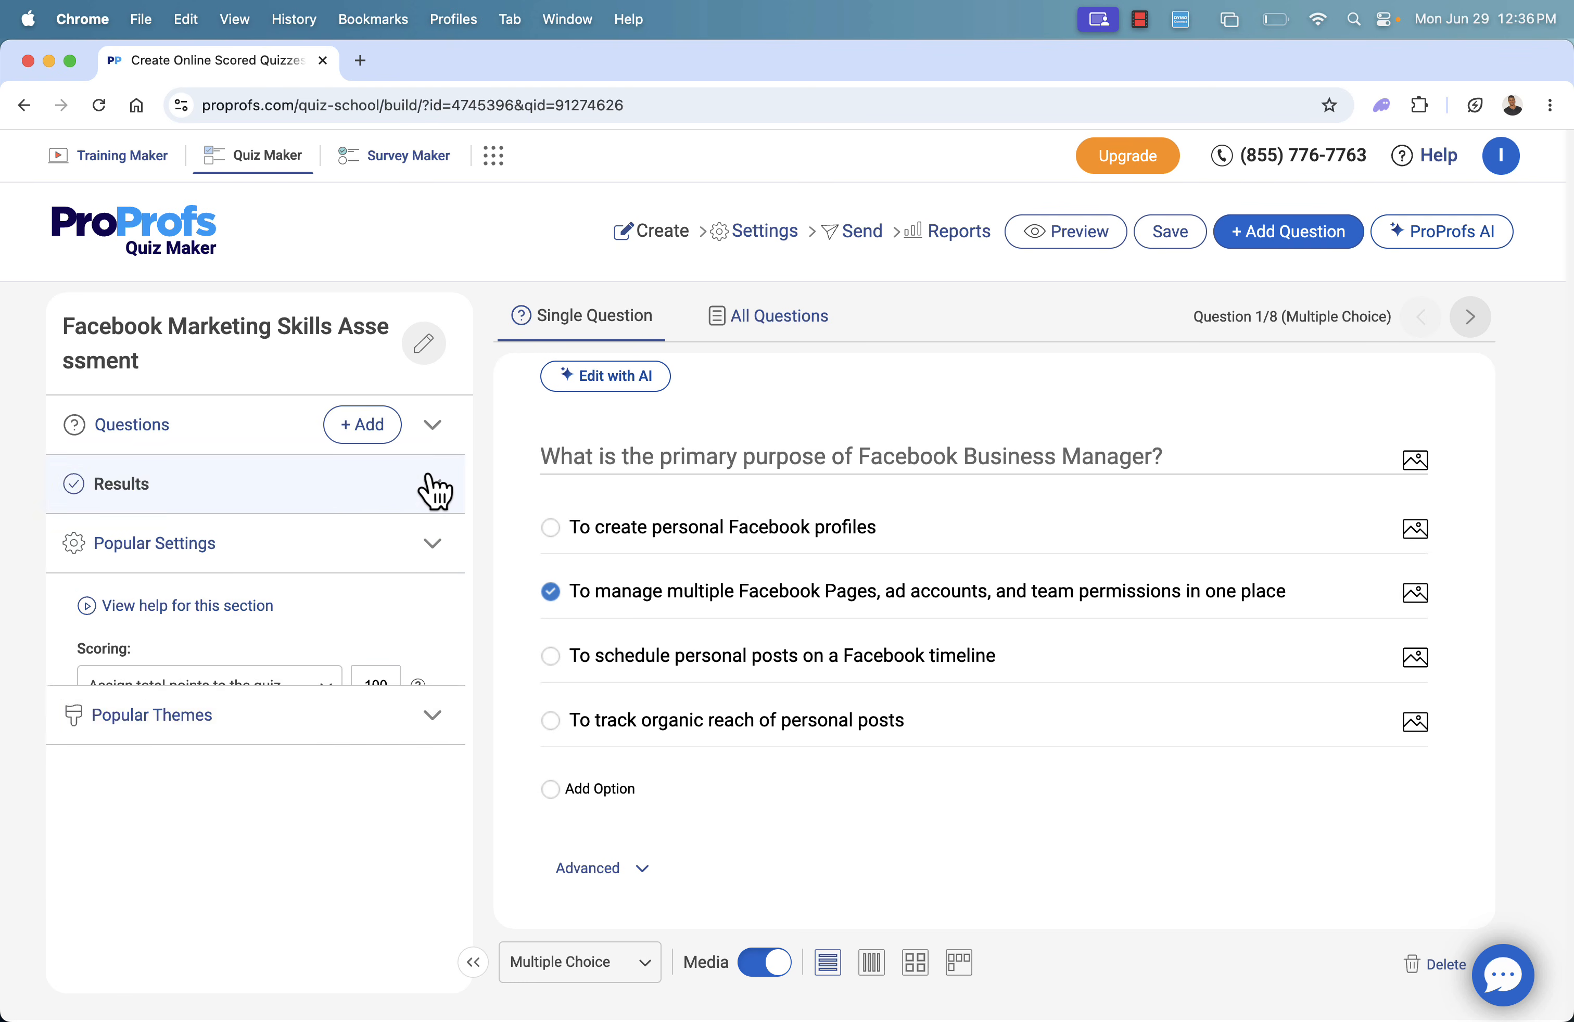
Try out the Press Craft, Misty Morning, Grey and Aquamarine themes on the quiz
left_click(428, 613)
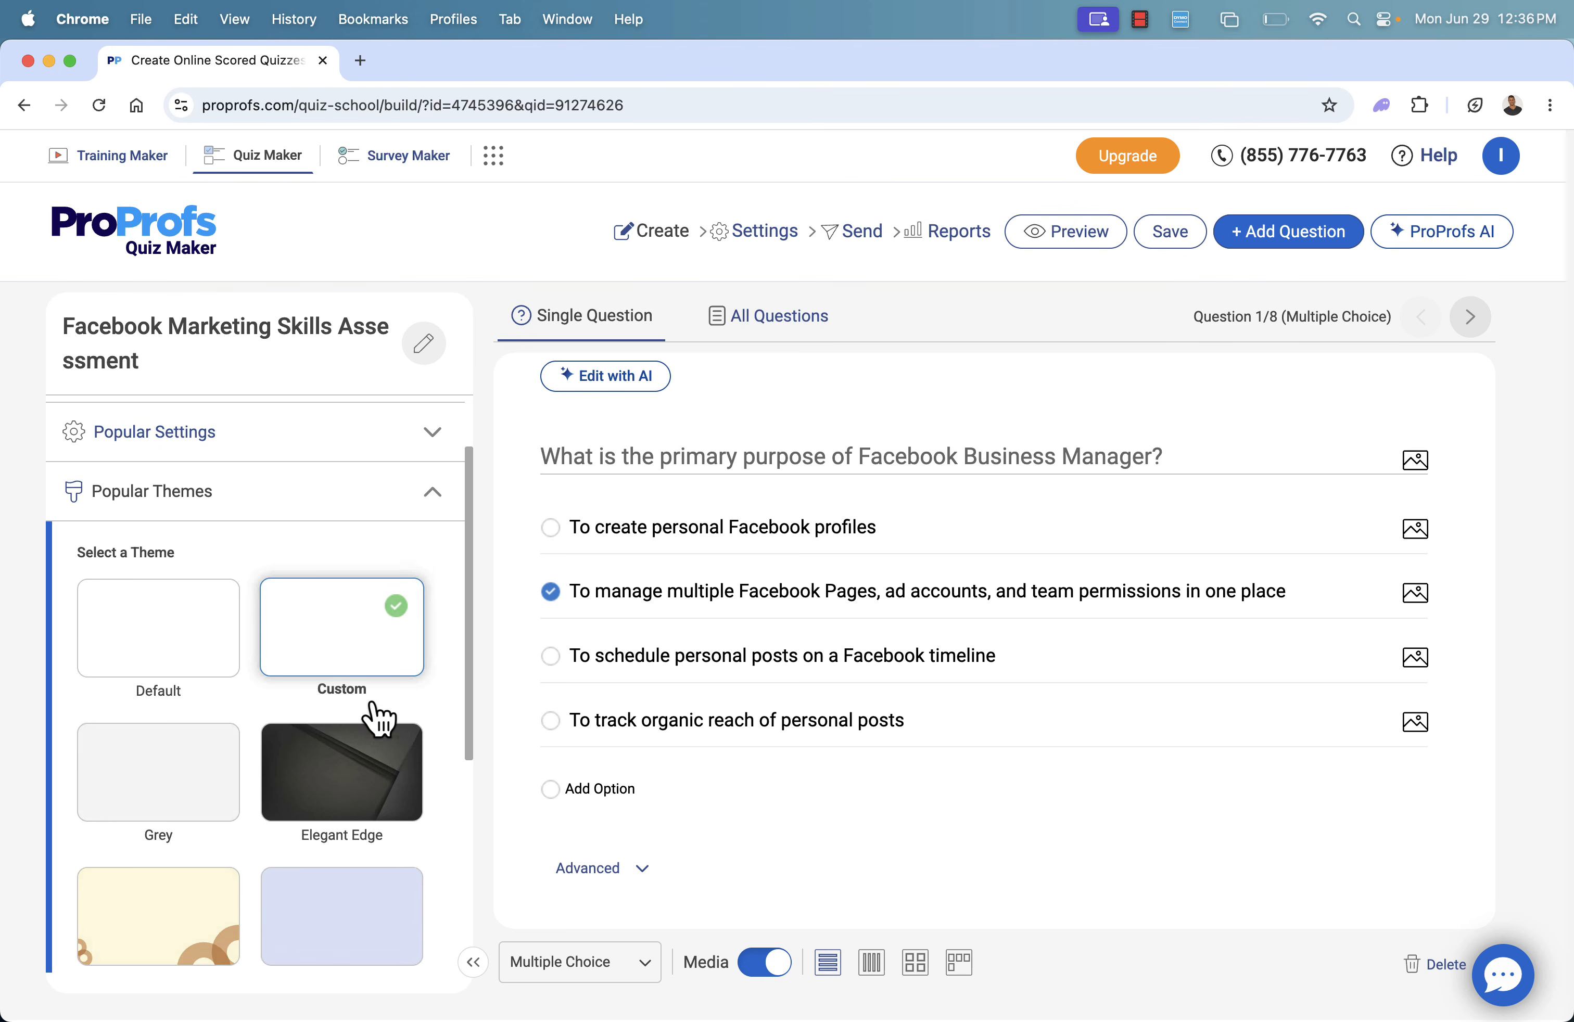
scroll(379, 718, "down", 5)
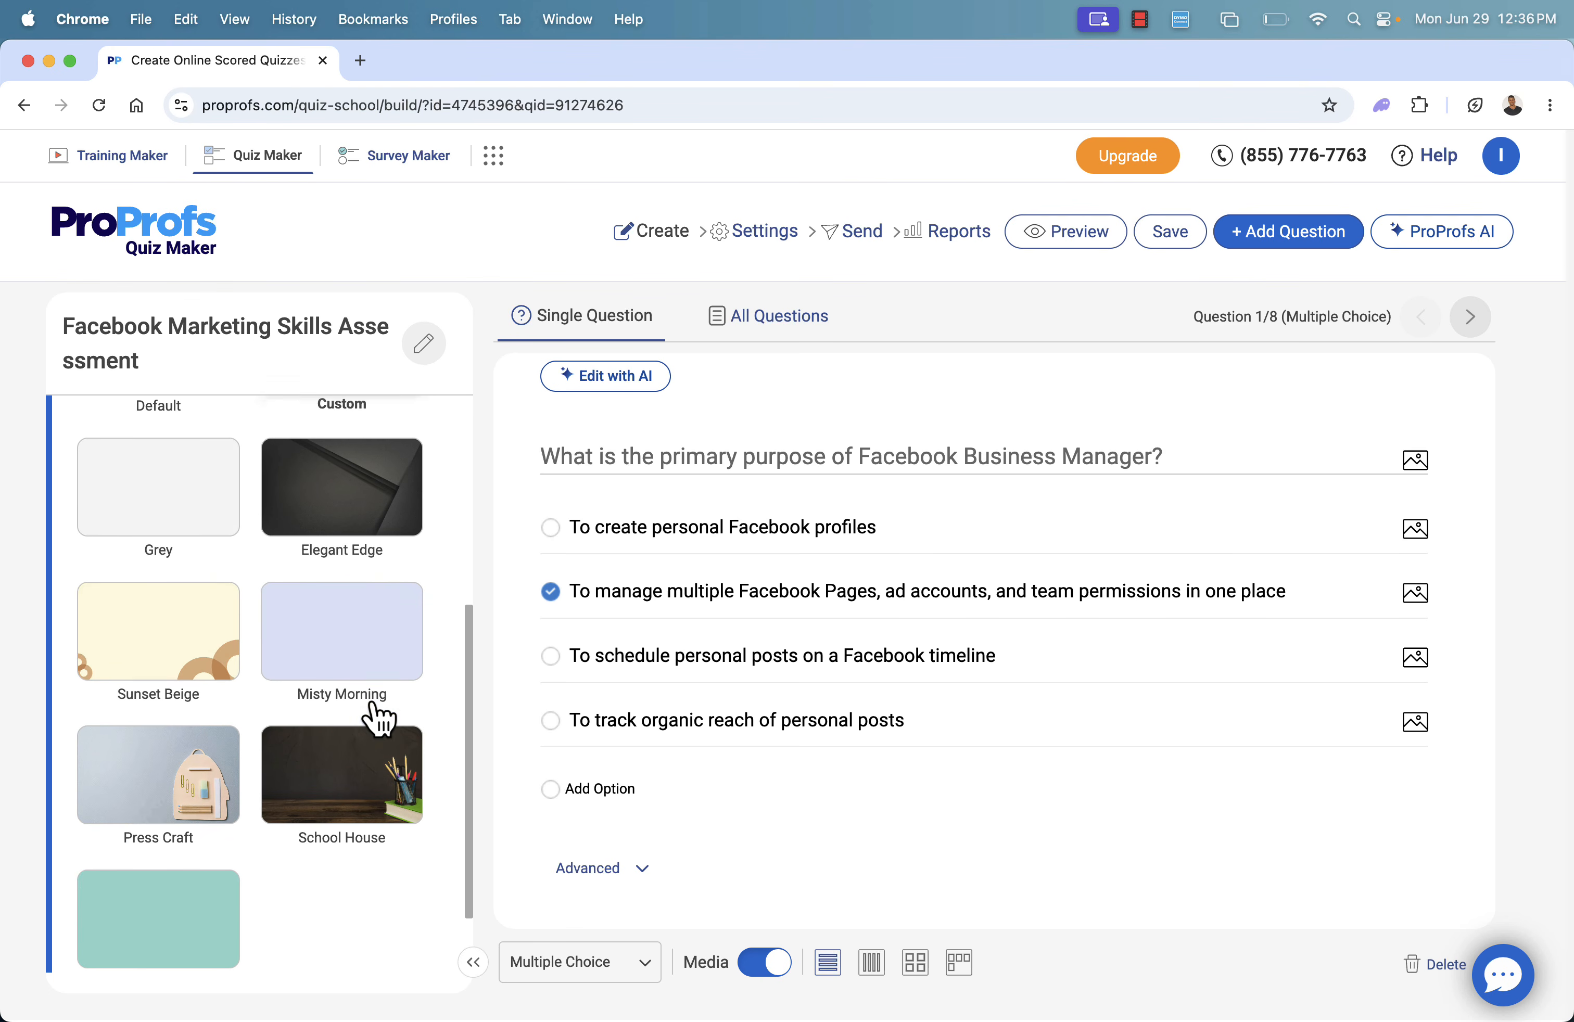
left_click(178, 783)
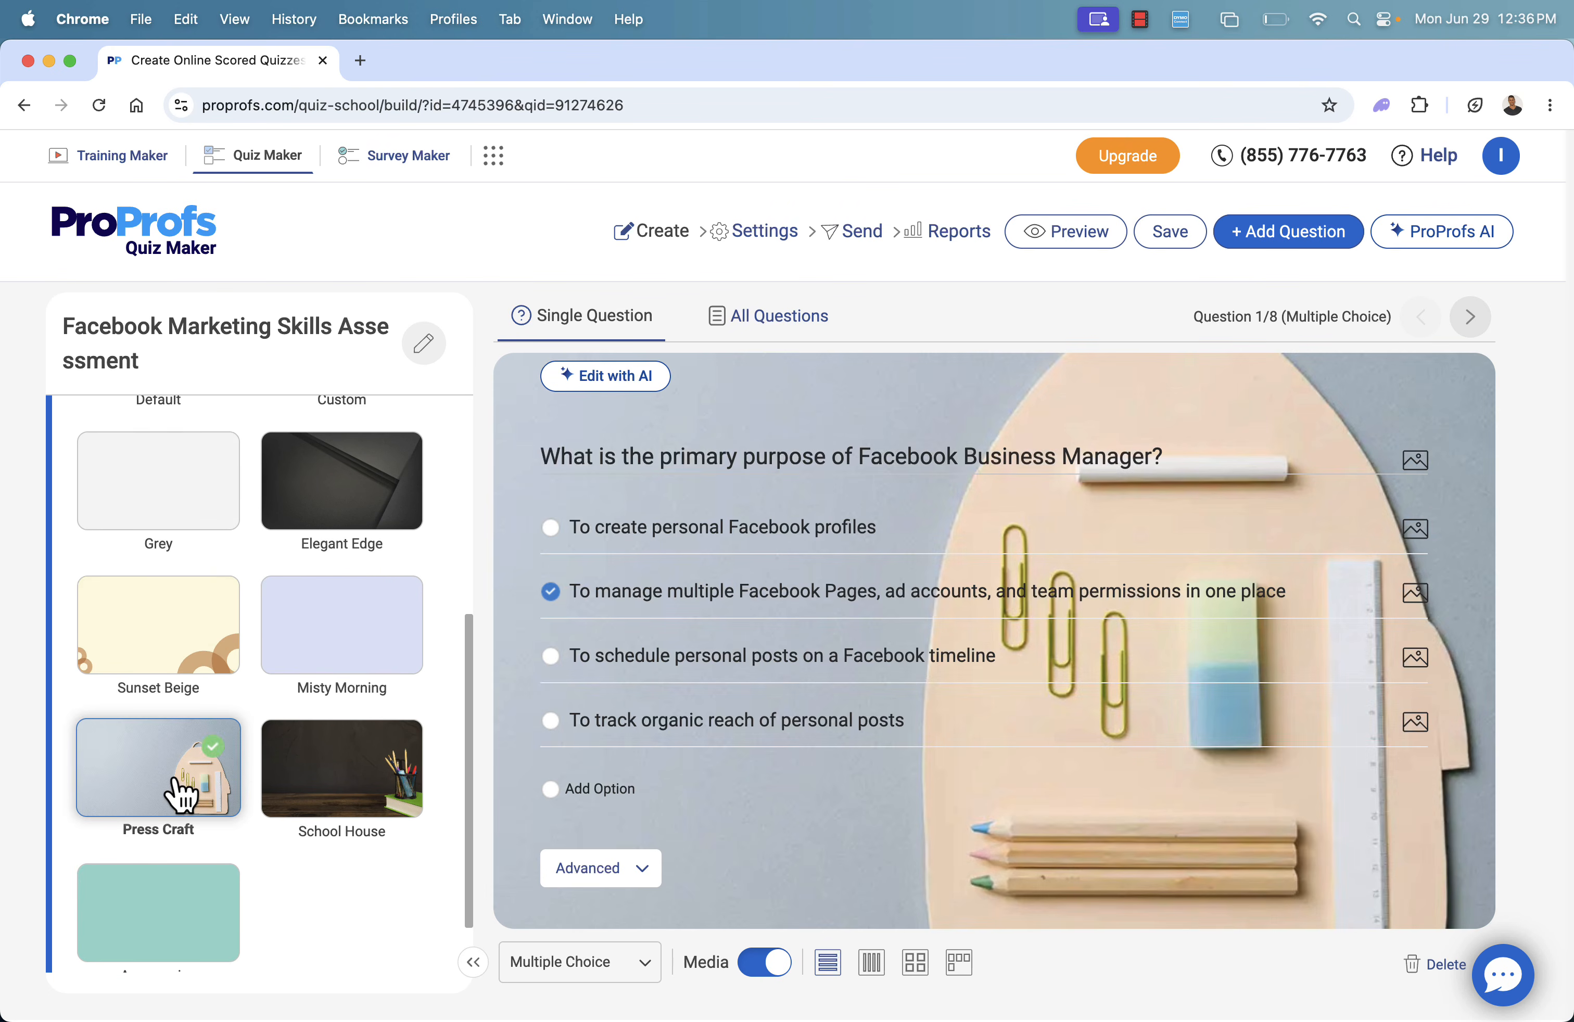
scroll(203, 703, "up", 1)
left_click(204, 700)
left_click(349, 709)
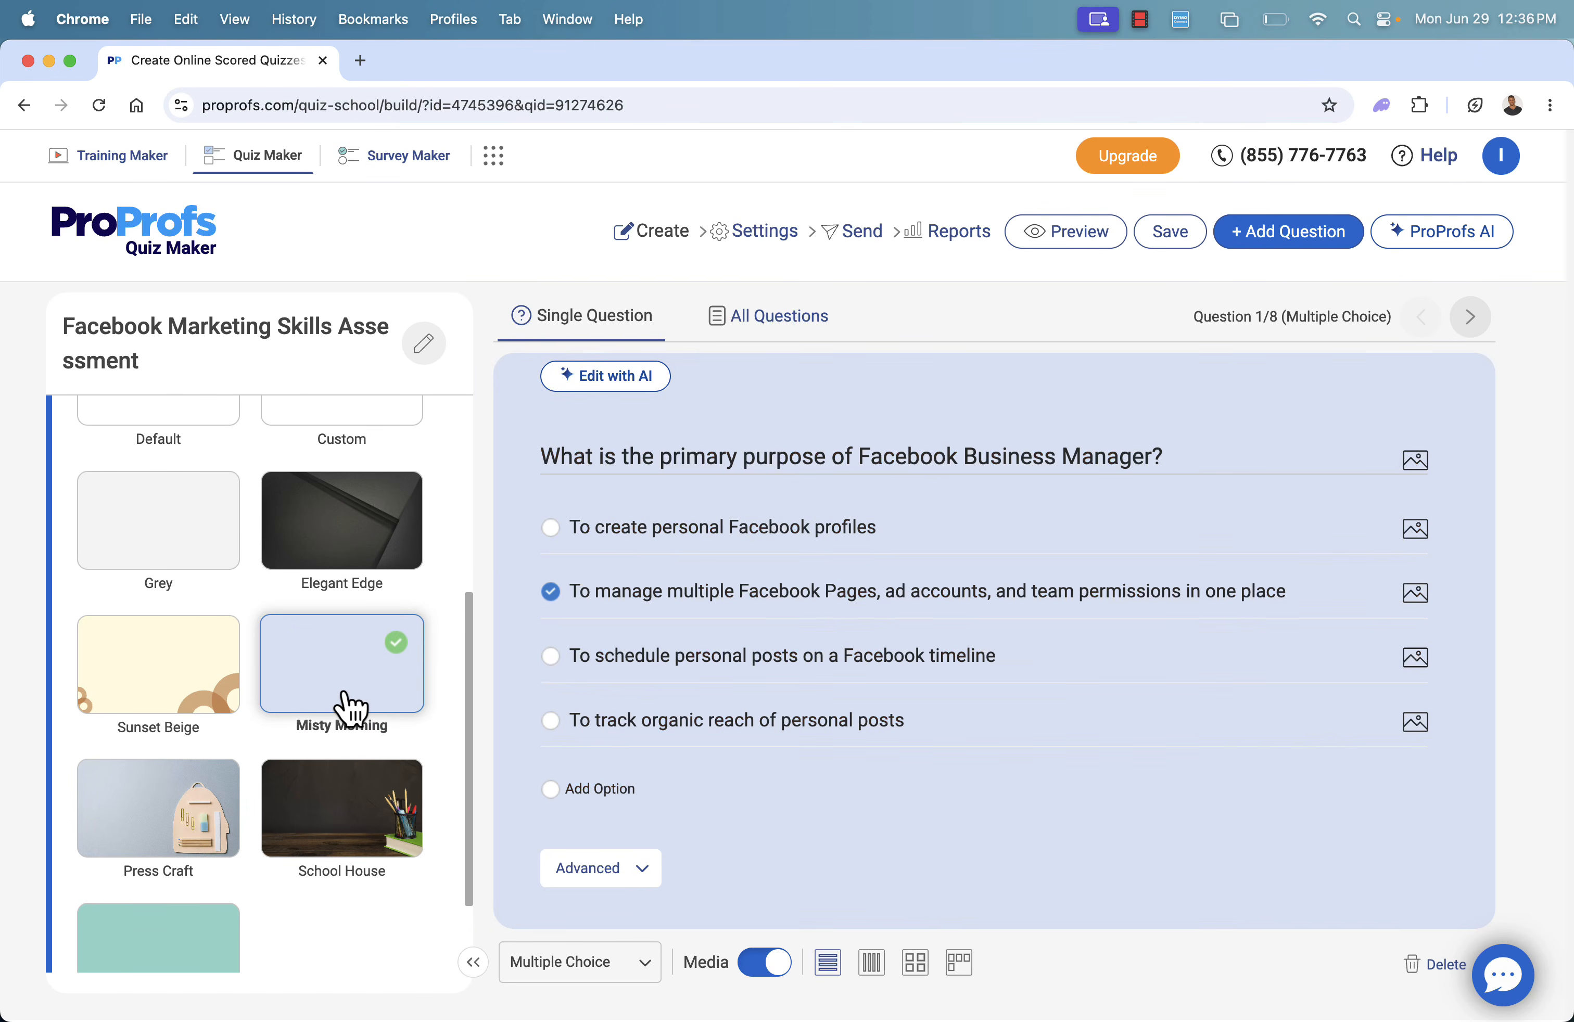
left_click(162, 531)
scroll(241, 671, "up", 3)
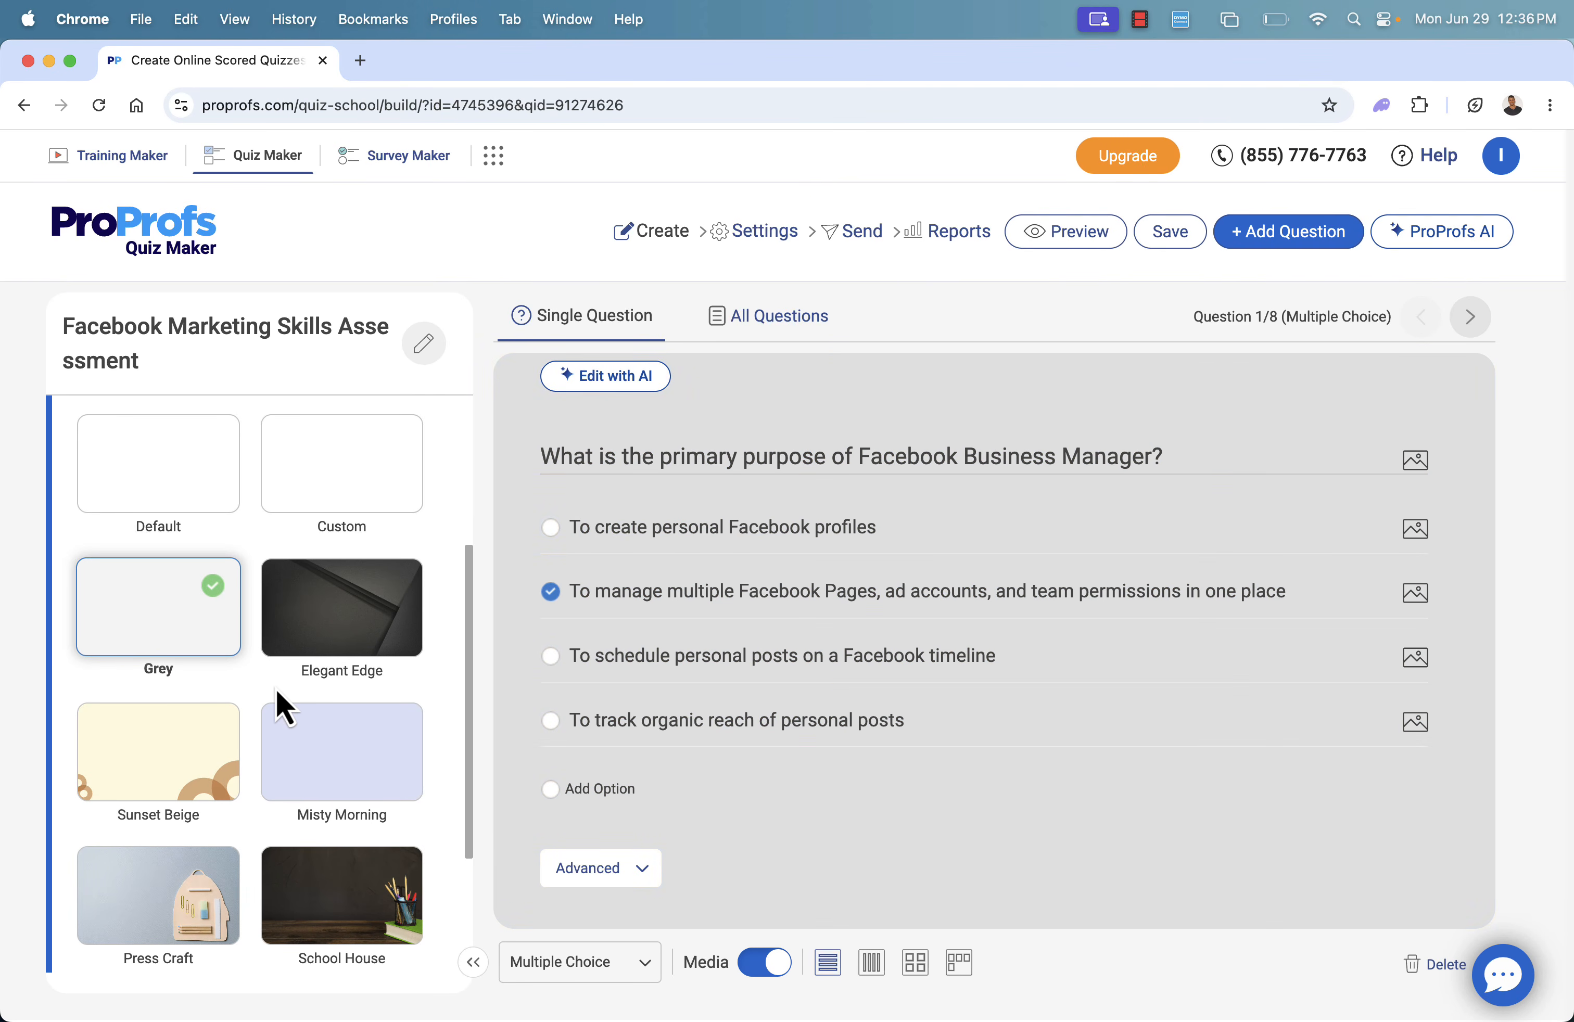
scroll(279, 697, "down", 5)
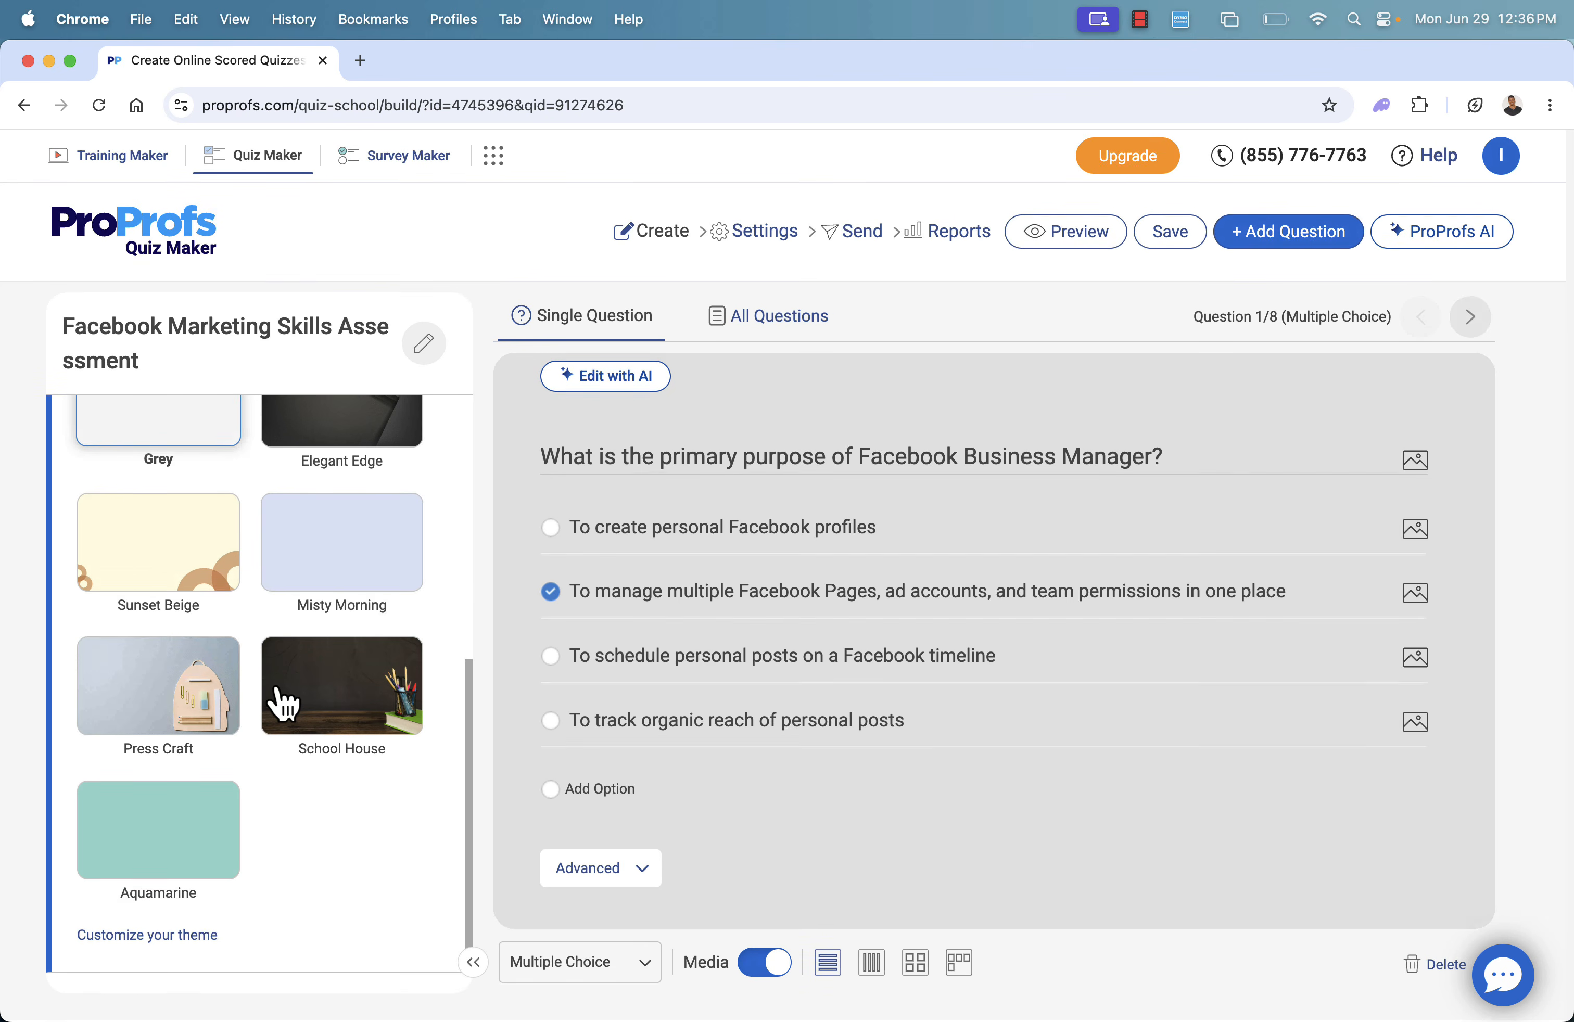
left_click(163, 868)
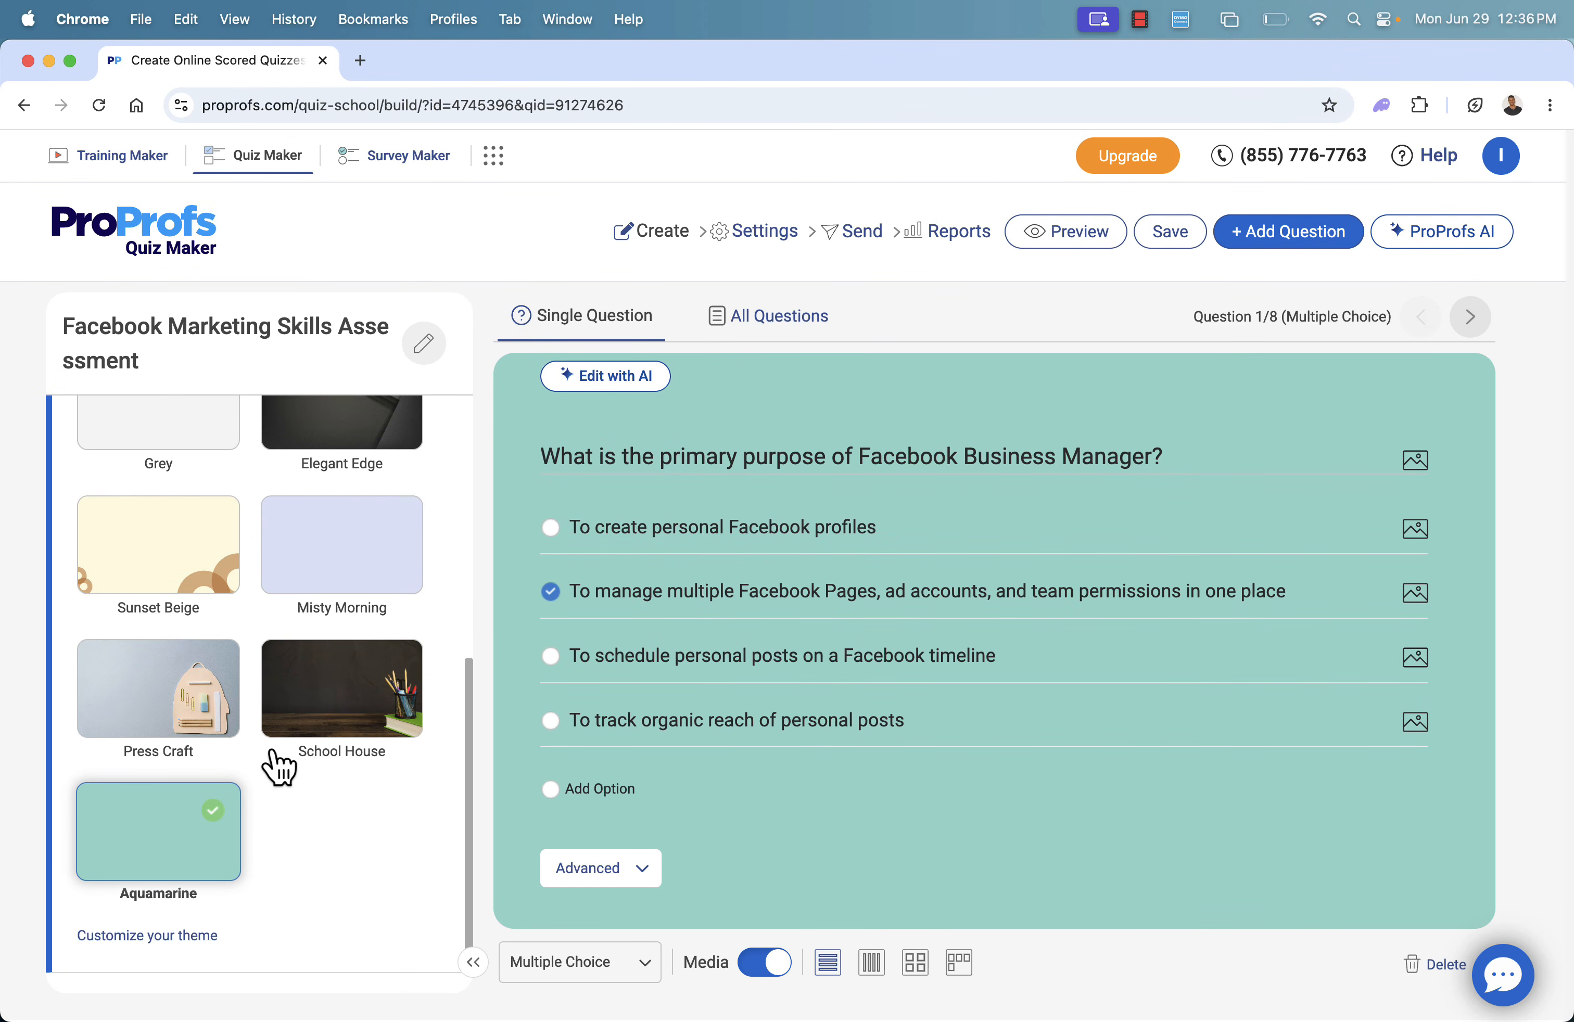
Apply the Grey theme to the quiz and collapse the theme choices
scroll(272, 750, "up", 3)
left_click(145, 571)
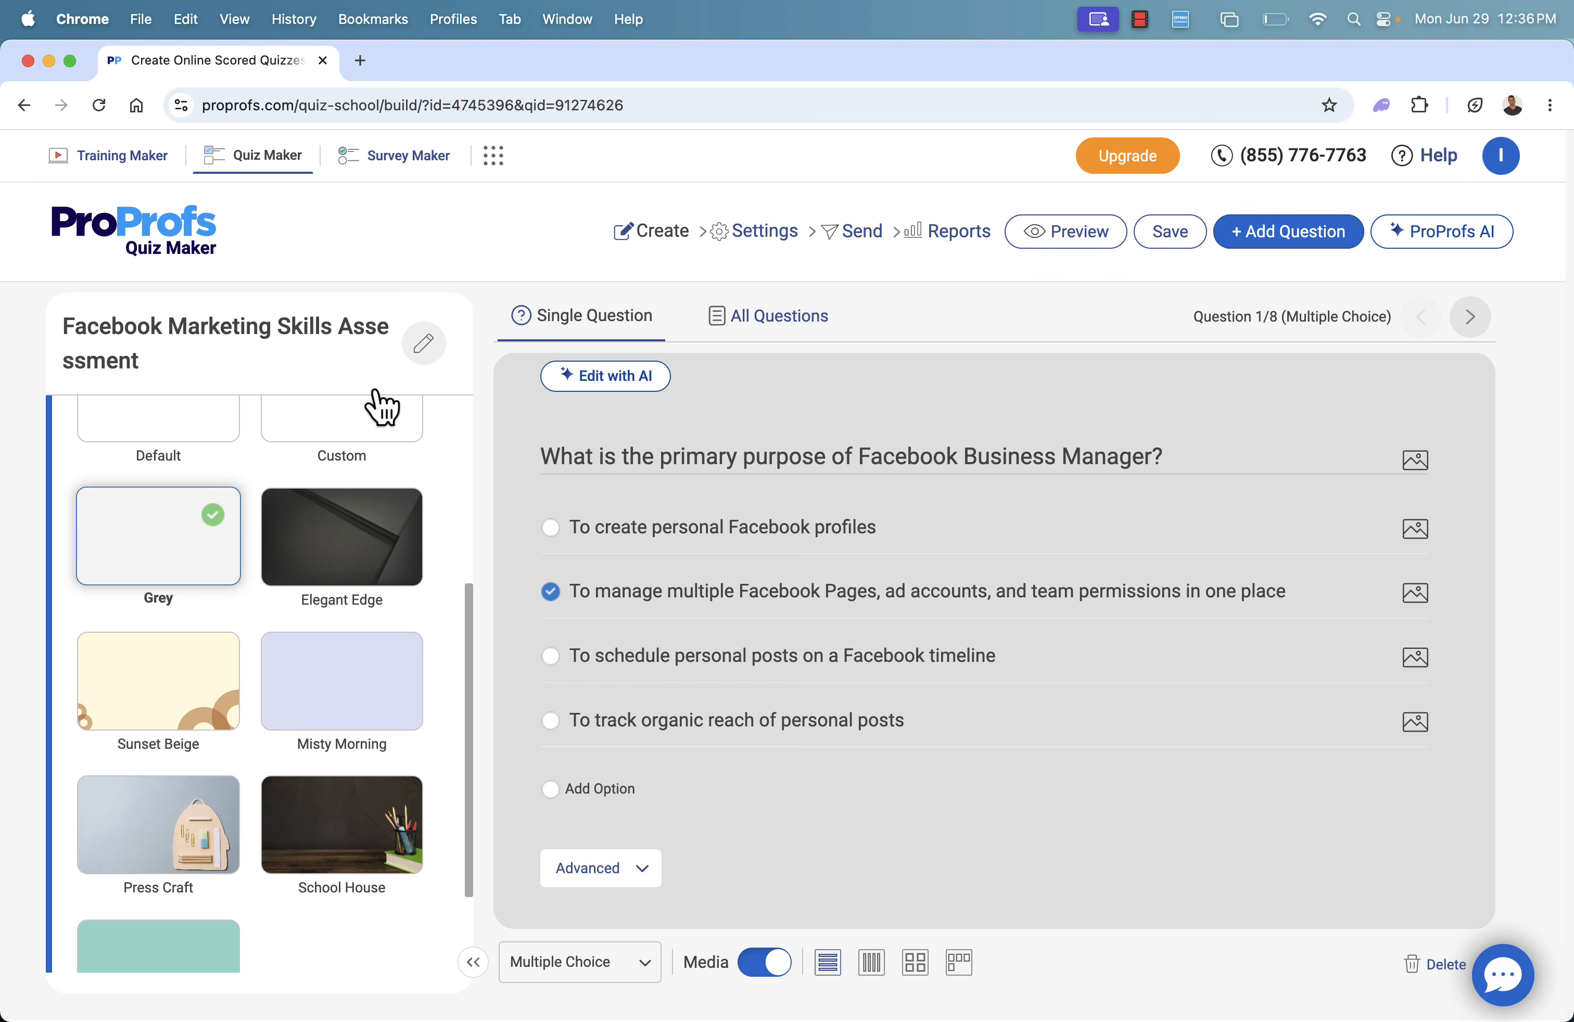
scroll(280, 657, "up", 5)
left_click(425, 600)
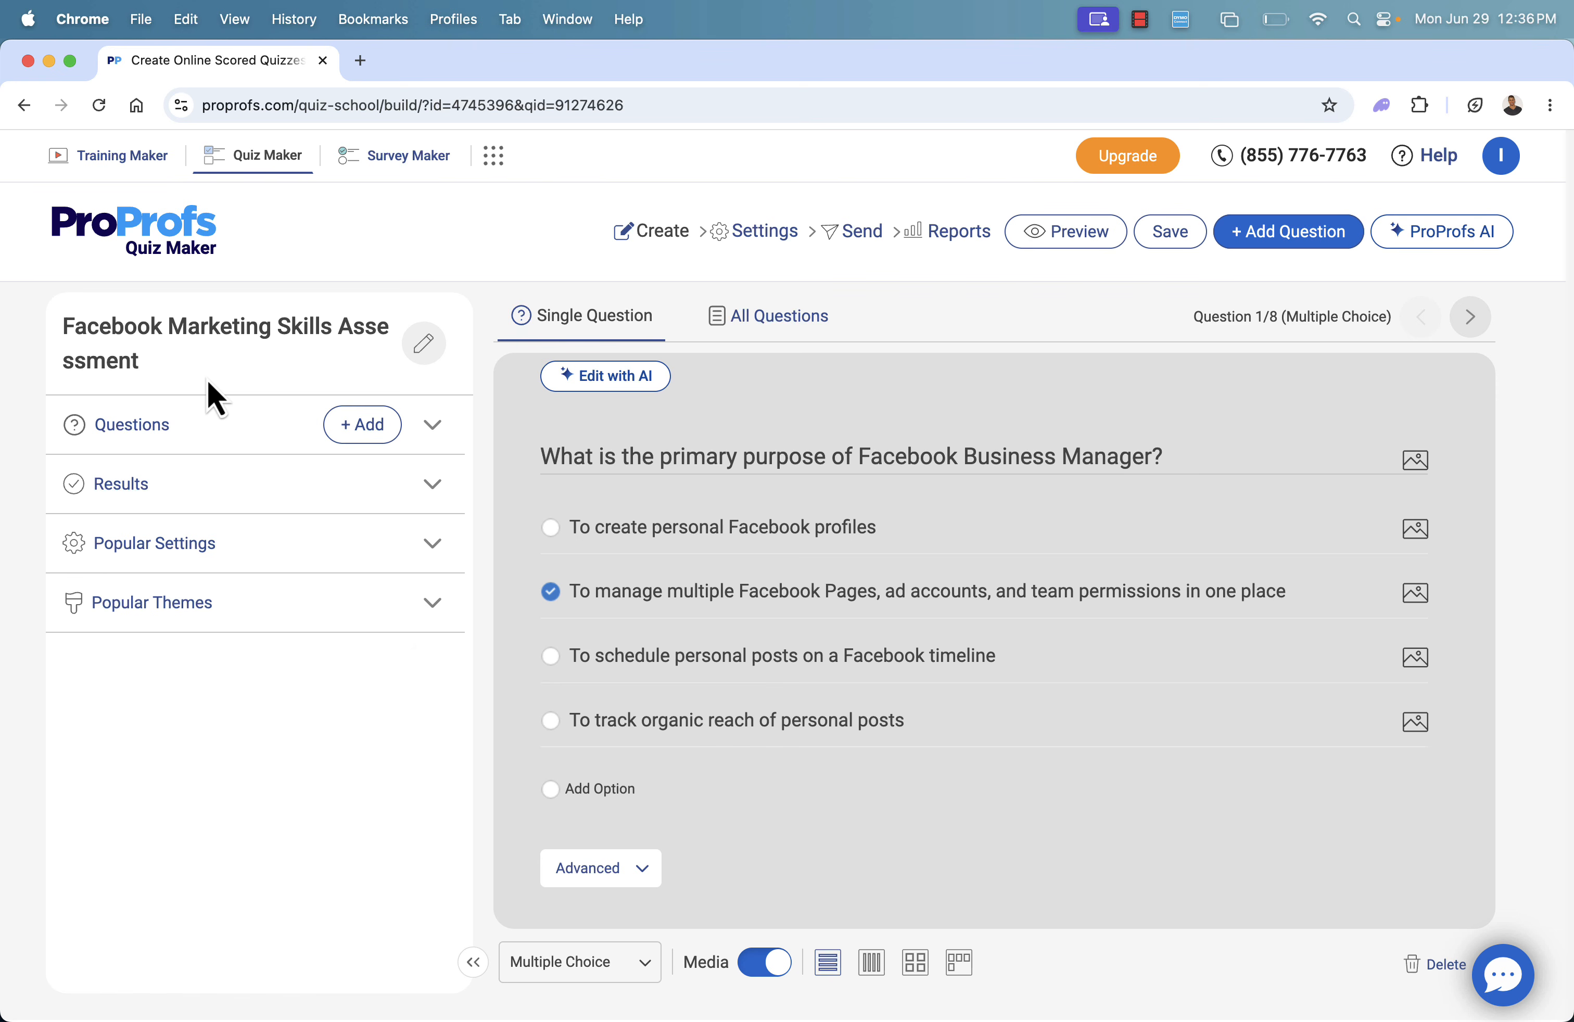
In the quiz's general settings, make questions Q1 and Q2 mandatory and save the selection
left_click(734, 233)
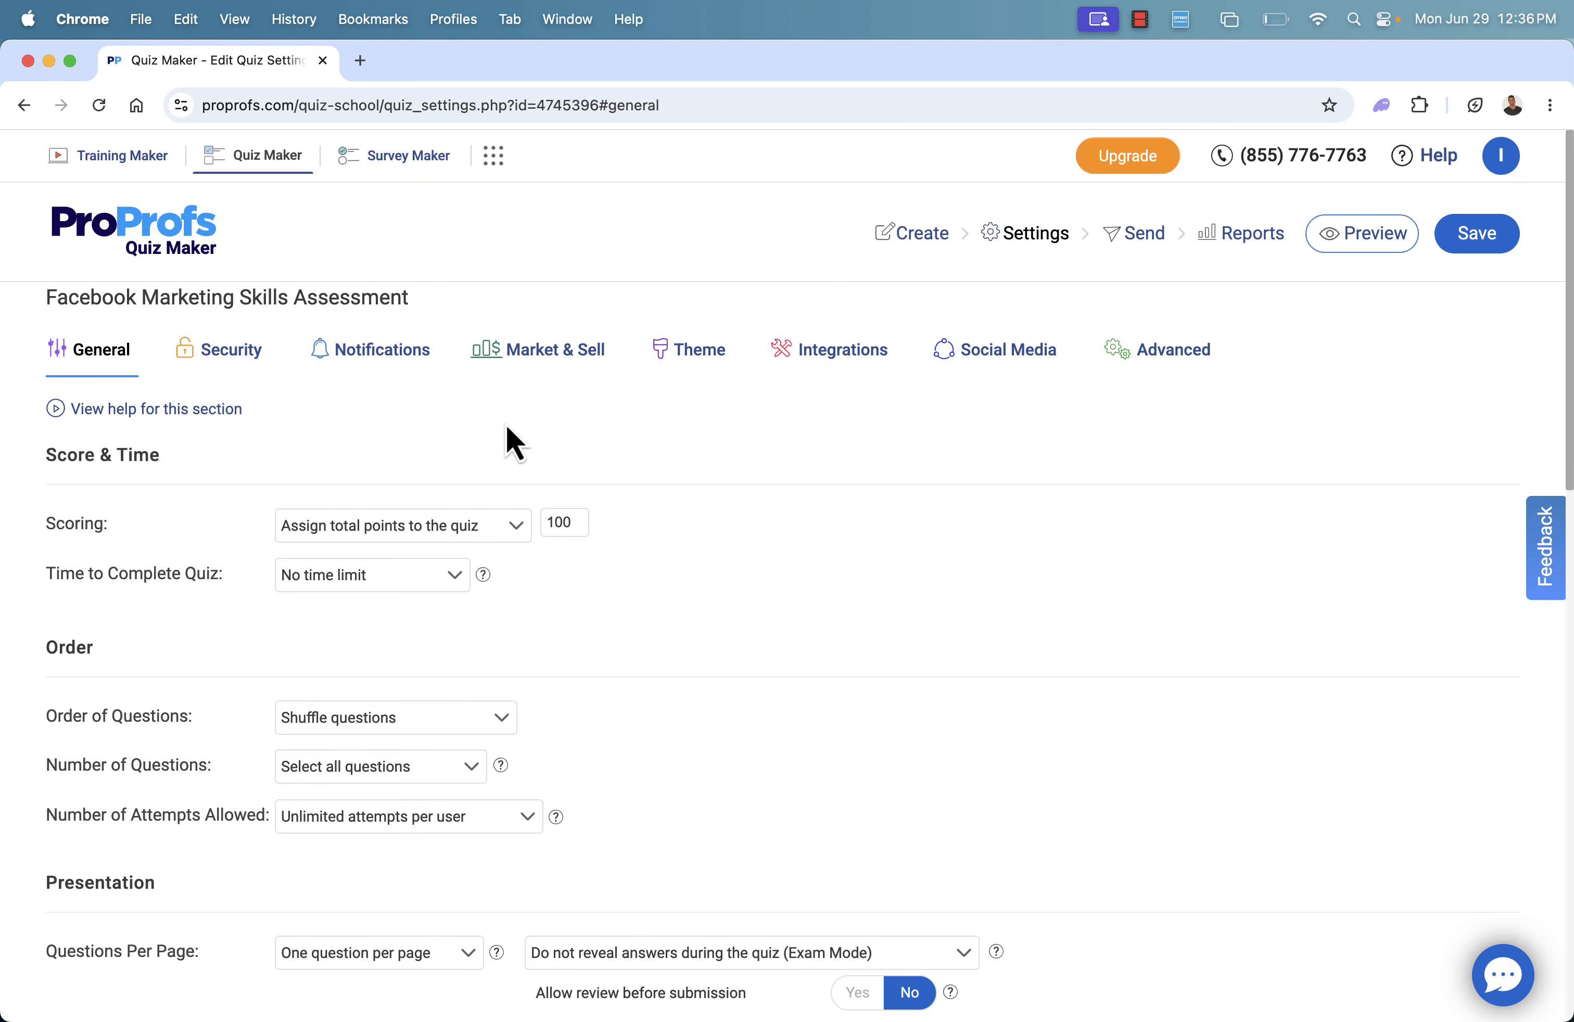
scroll(352, 515, "down", 10)
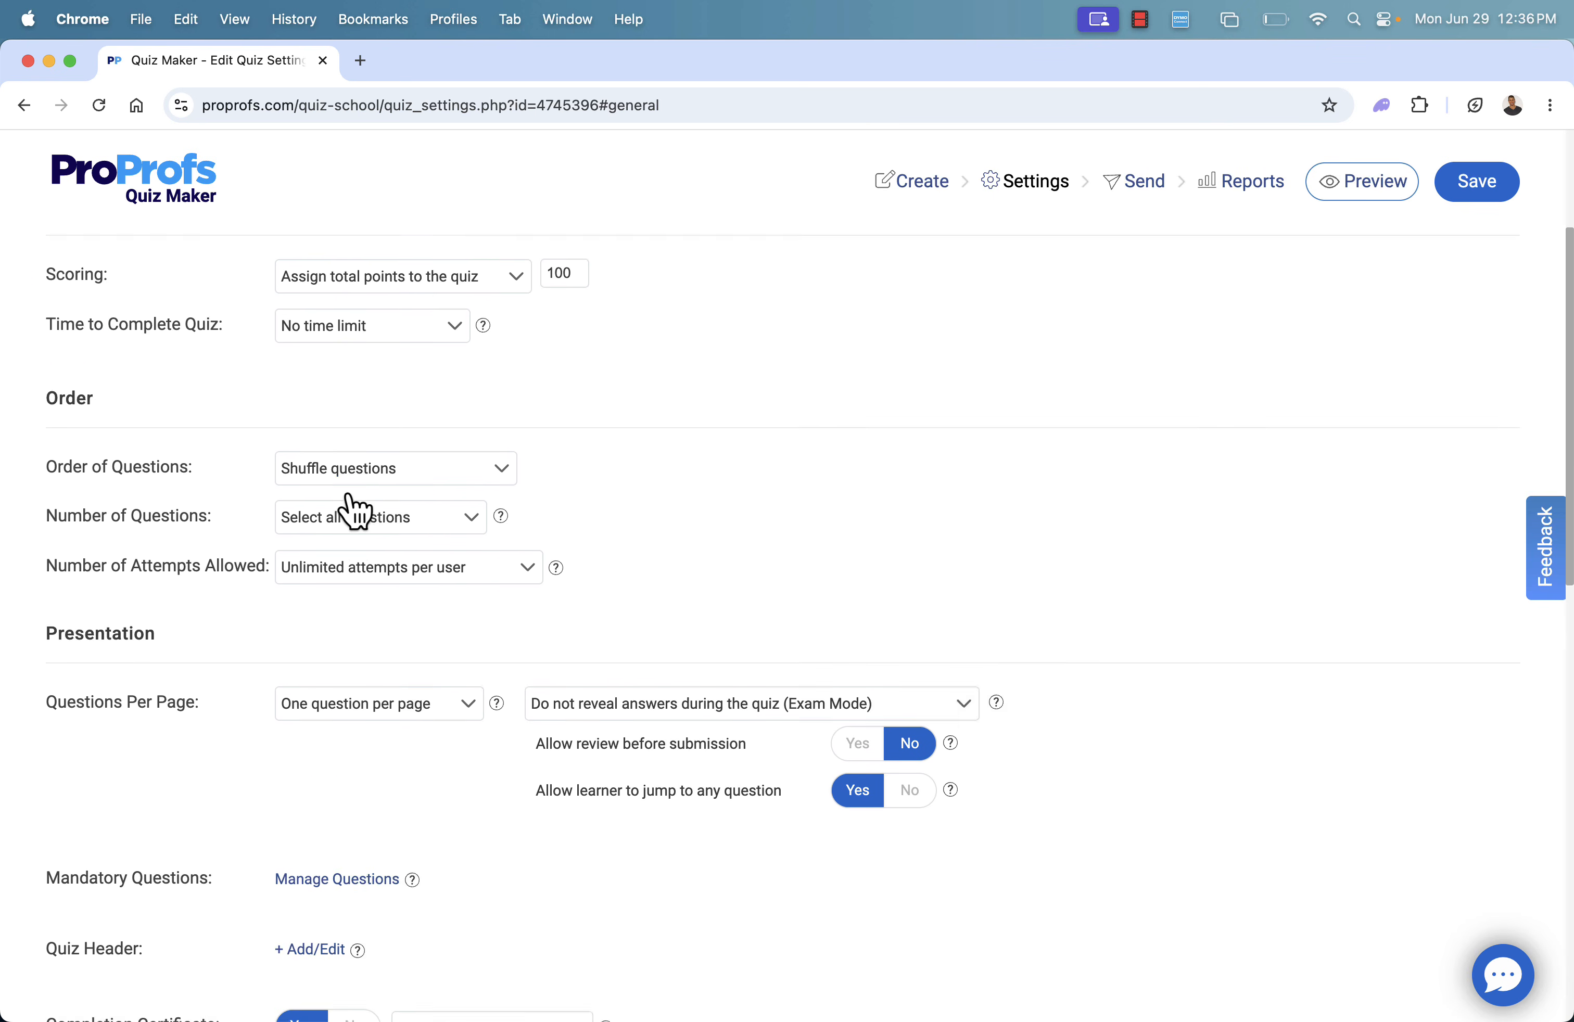
scroll(352, 513, "down", 3)
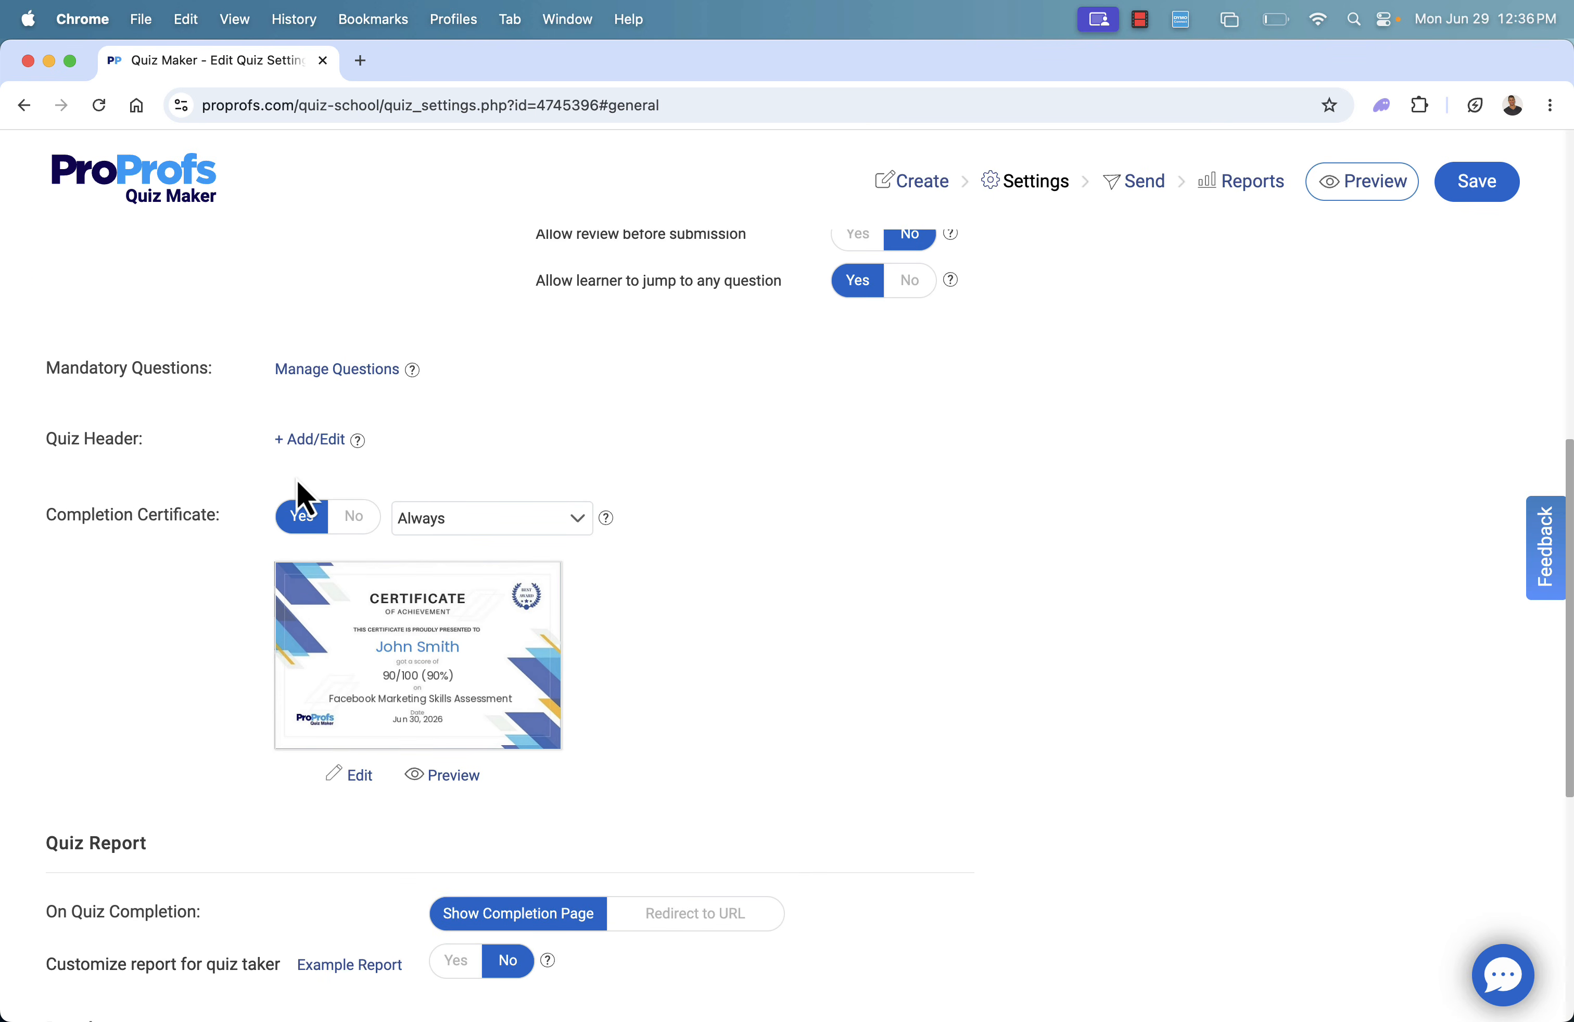
left_click(331, 369)
left_click(419, 552)
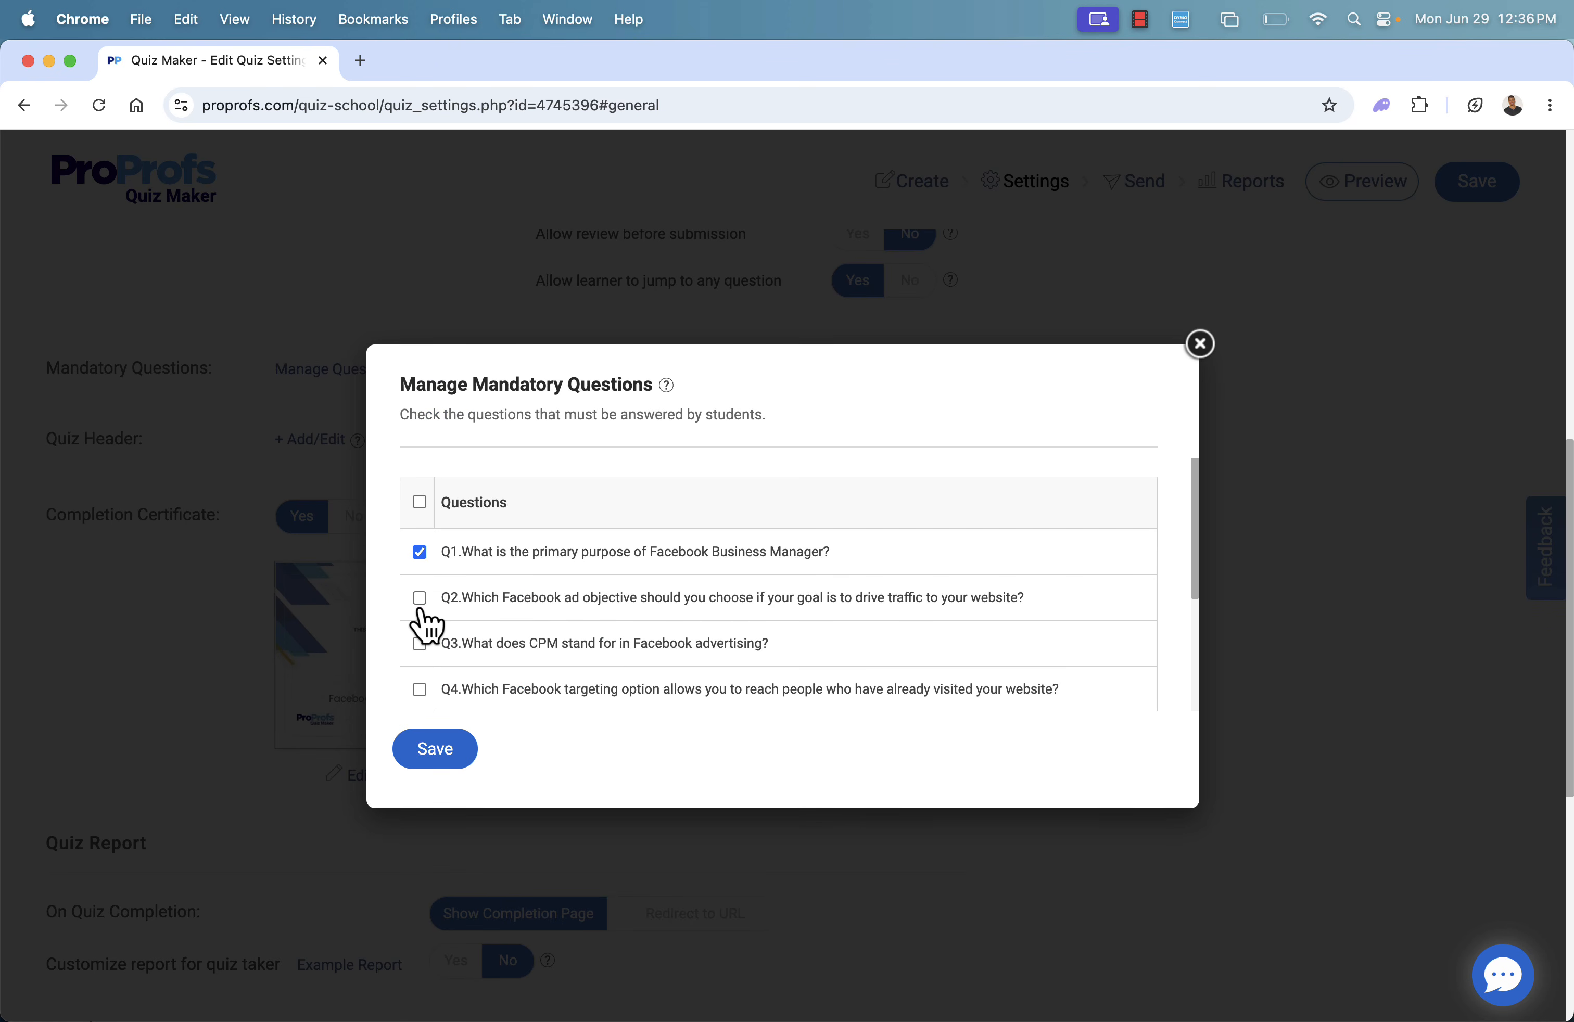
left_click(420, 597)
left_click(432, 750)
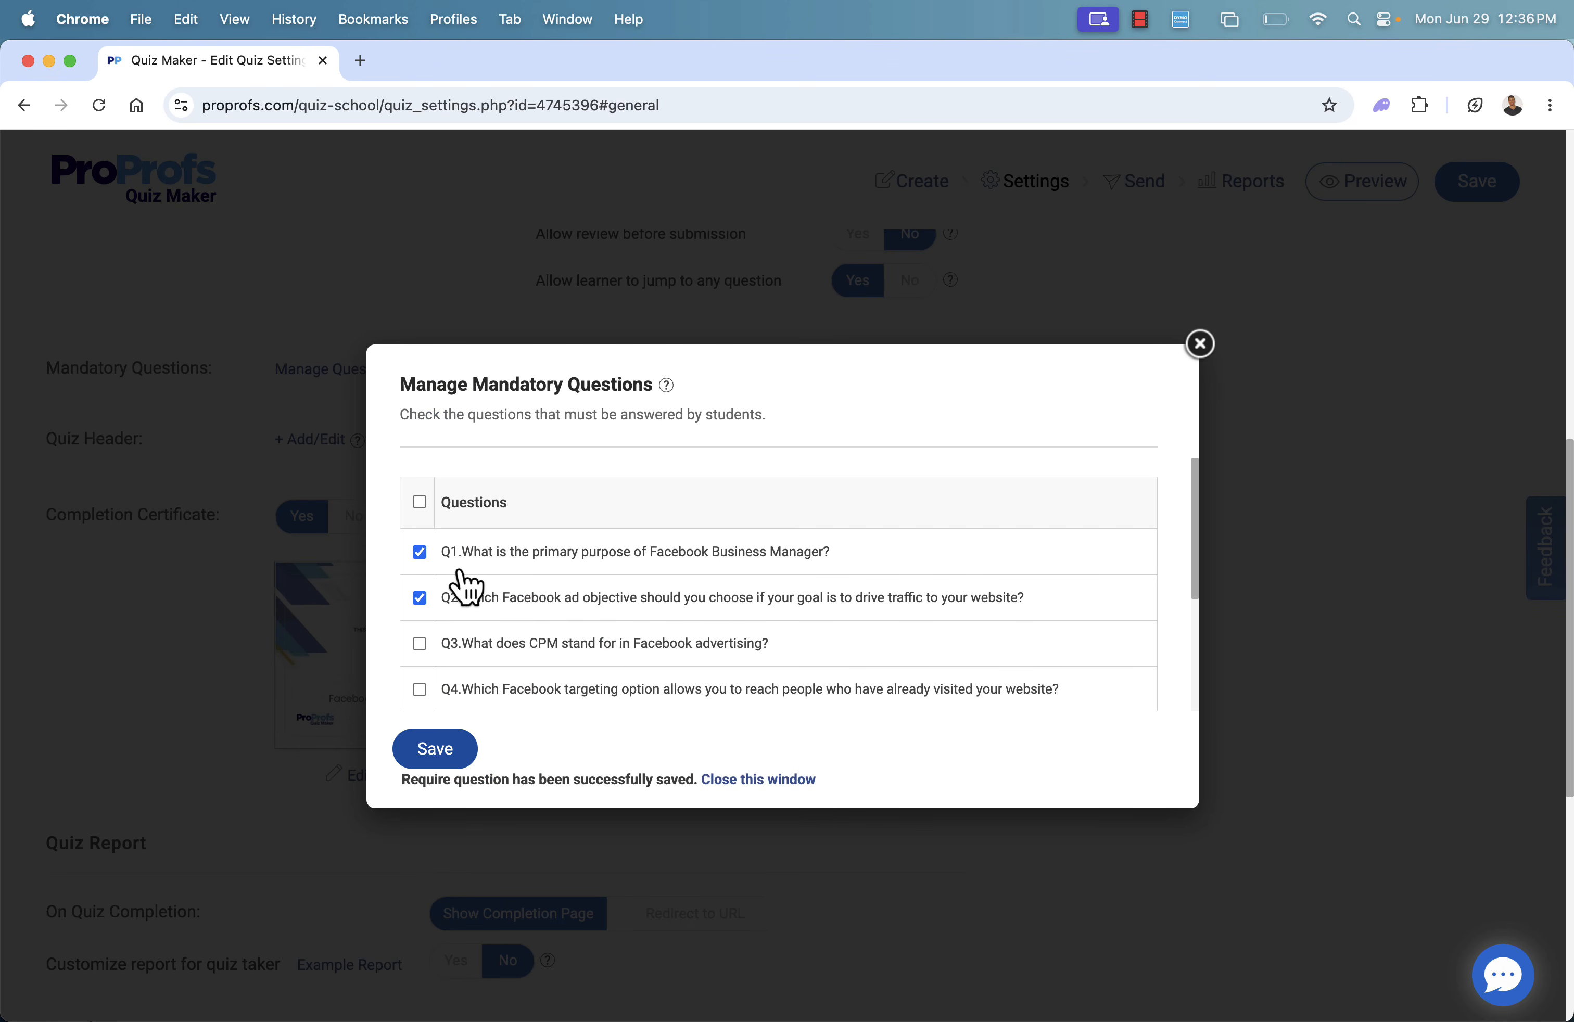
left_click(771, 786)
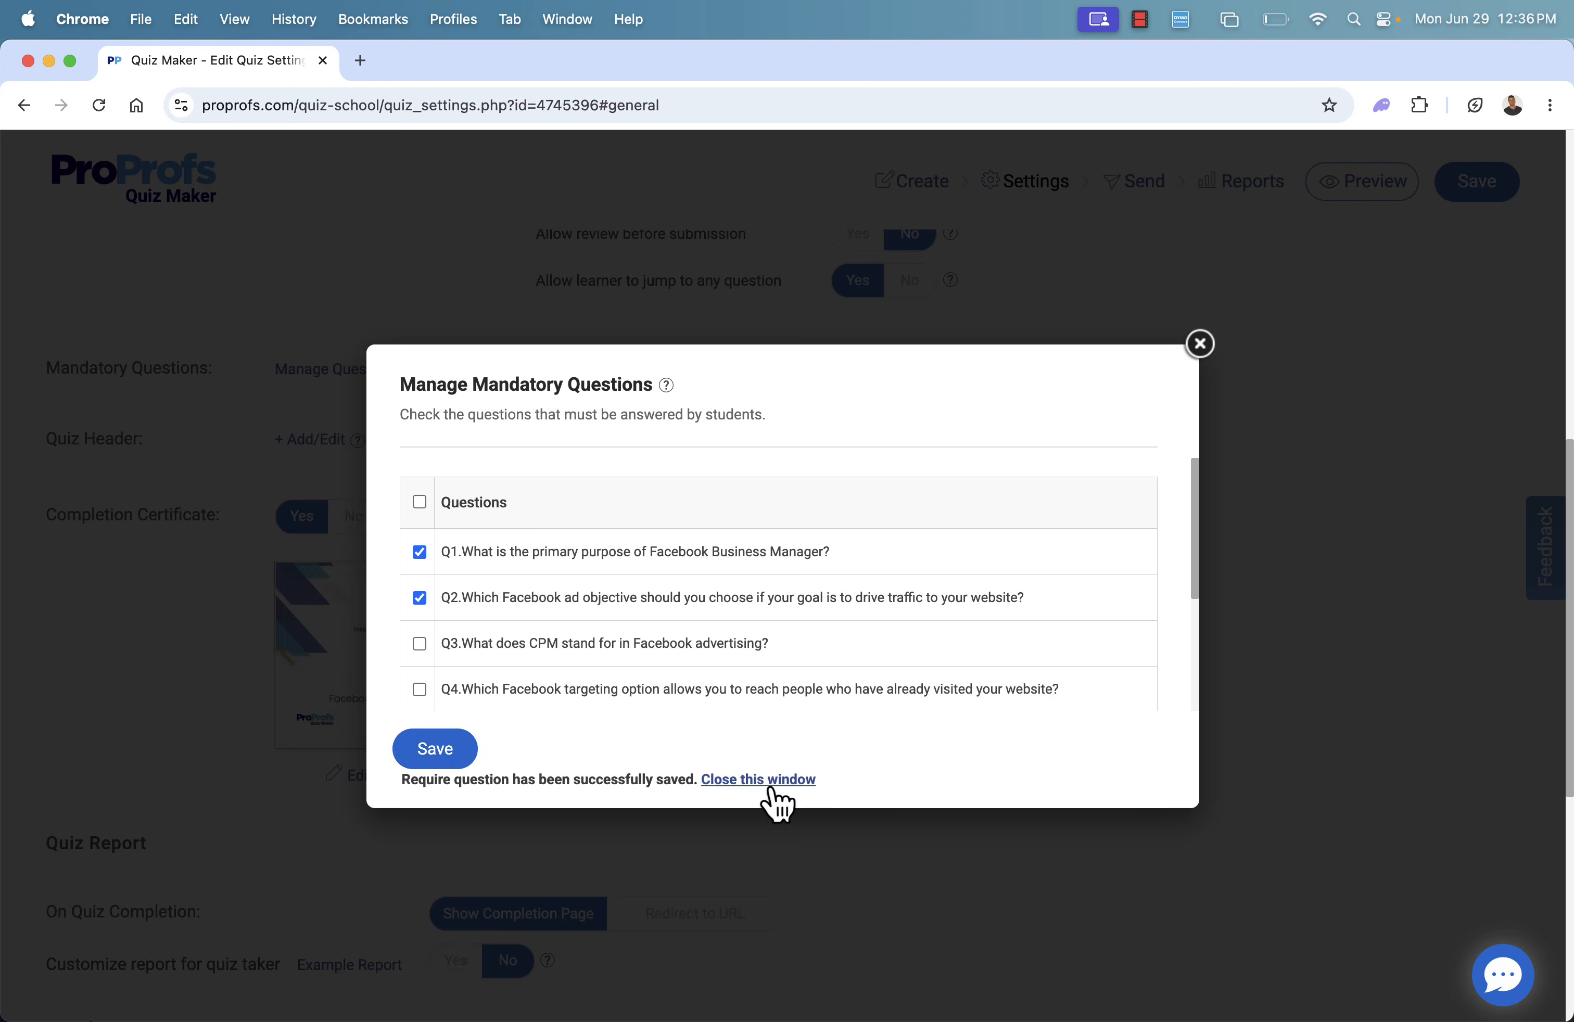
Change the completion certificate to the Certificate of Excellence template with the red ribbon
scroll(584, 615, "down", 2)
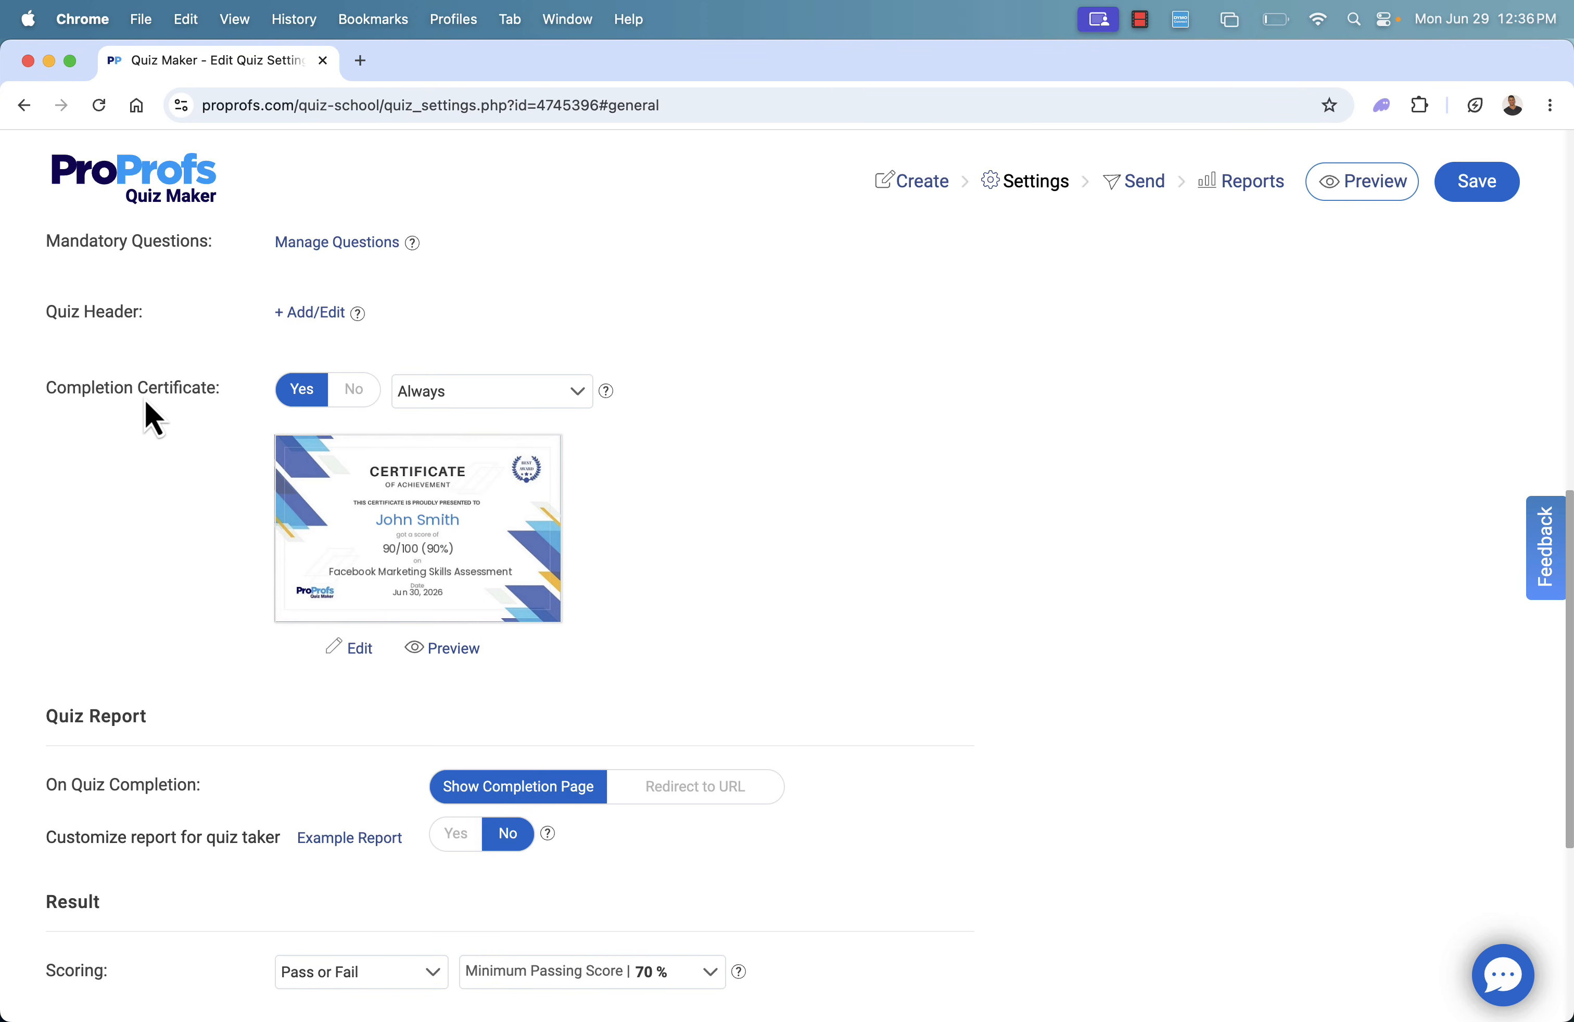
left_click(353, 654)
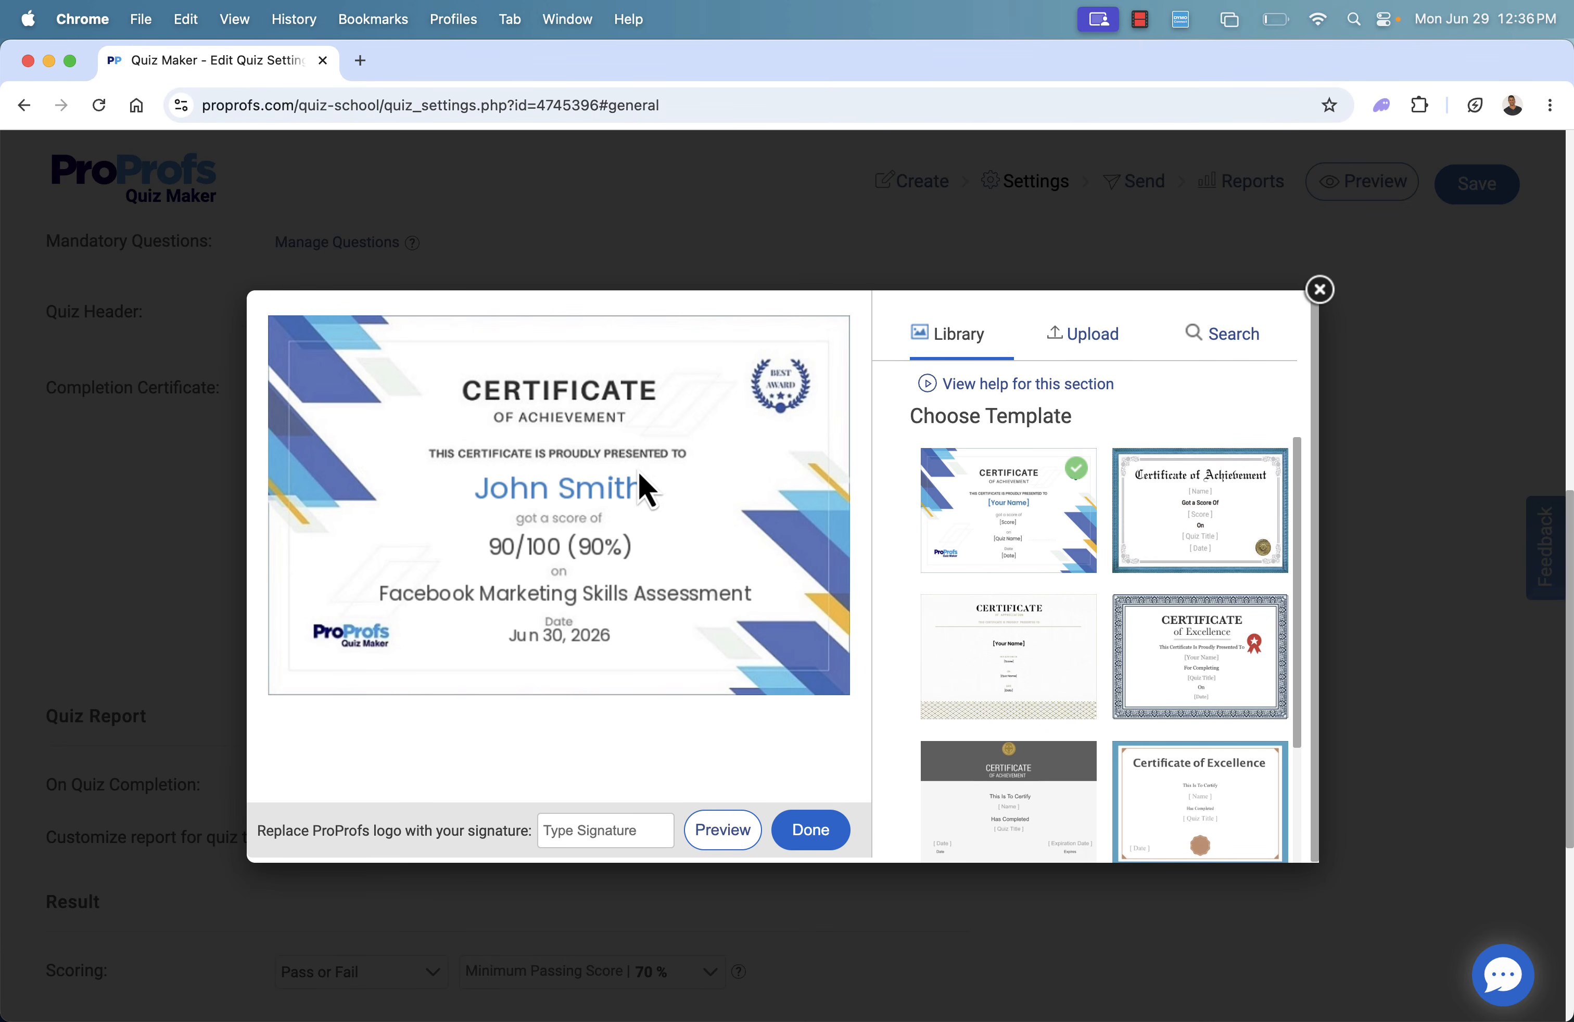
left_click(1228, 667)
left_click(1202, 525)
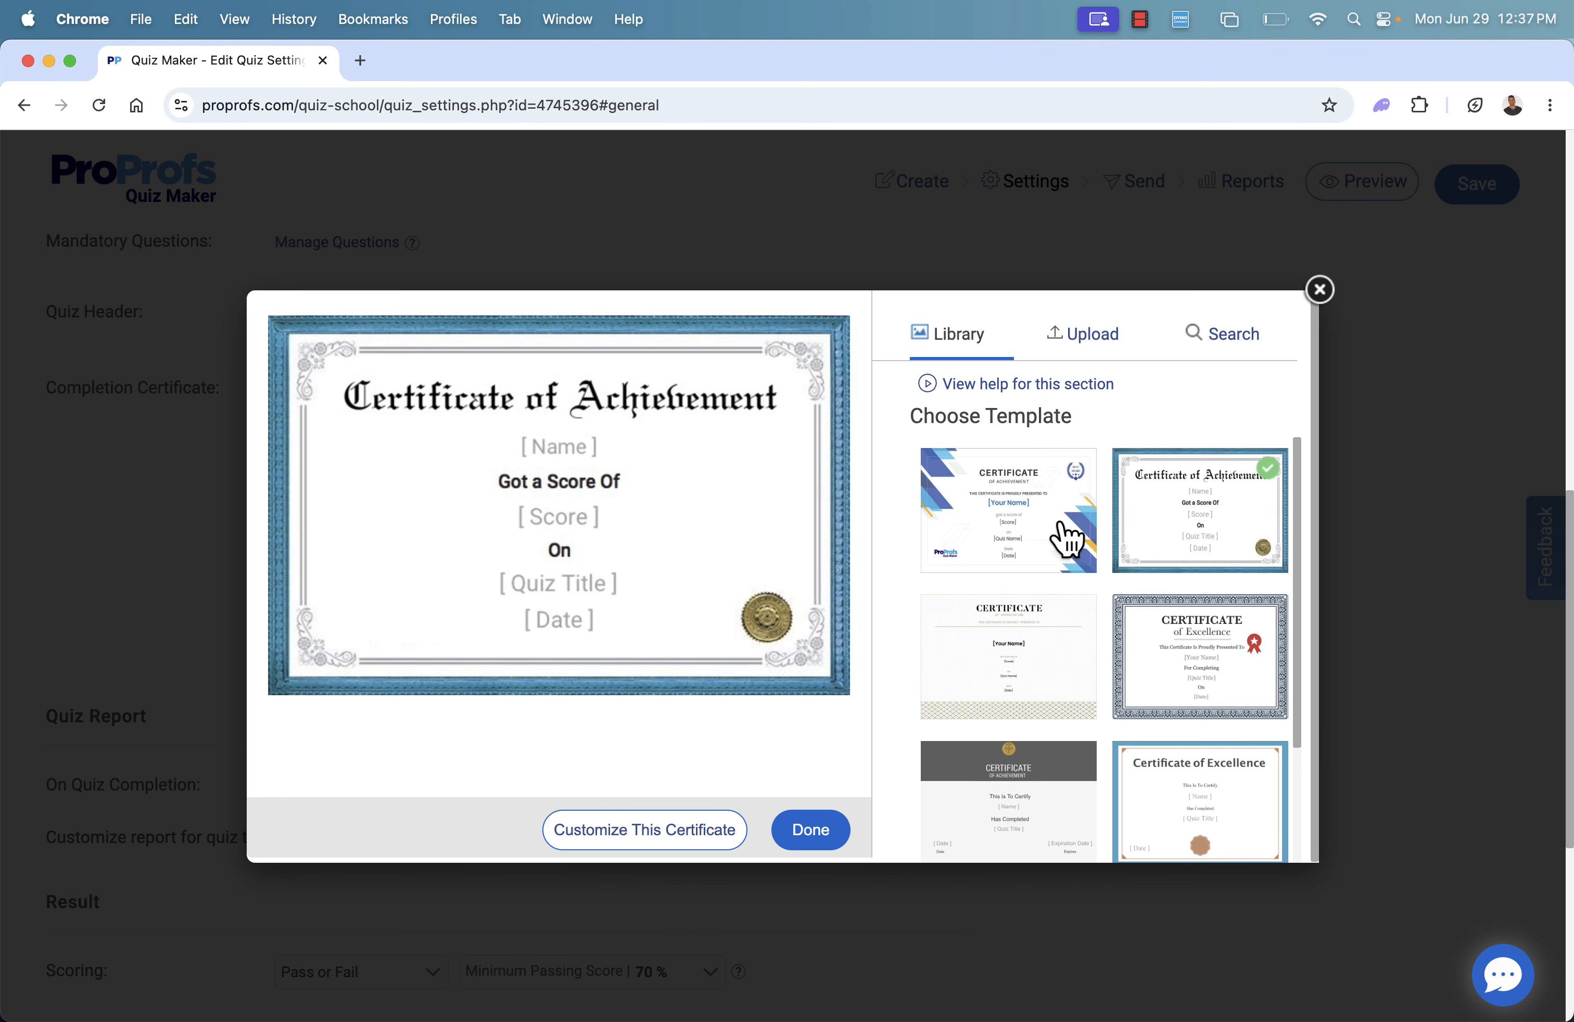
left_click(1186, 680)
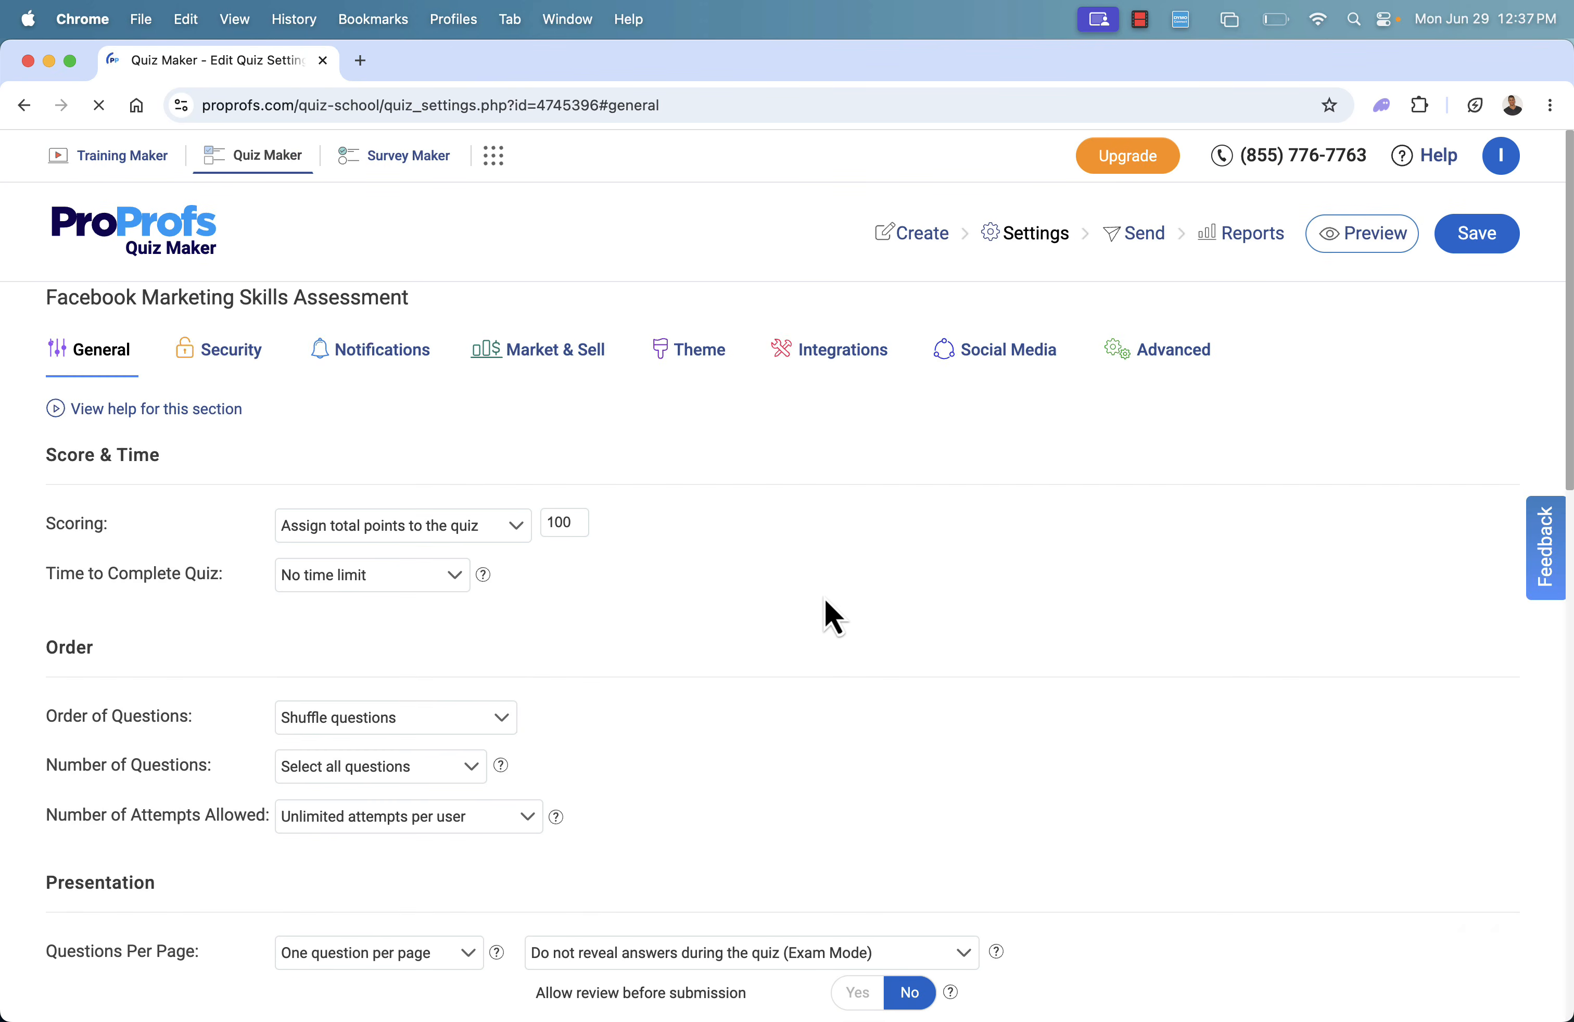
Try the Redirect to URL option for quiz completion, then restore Show Completion Page
scroll(827, 605, "down", 10)
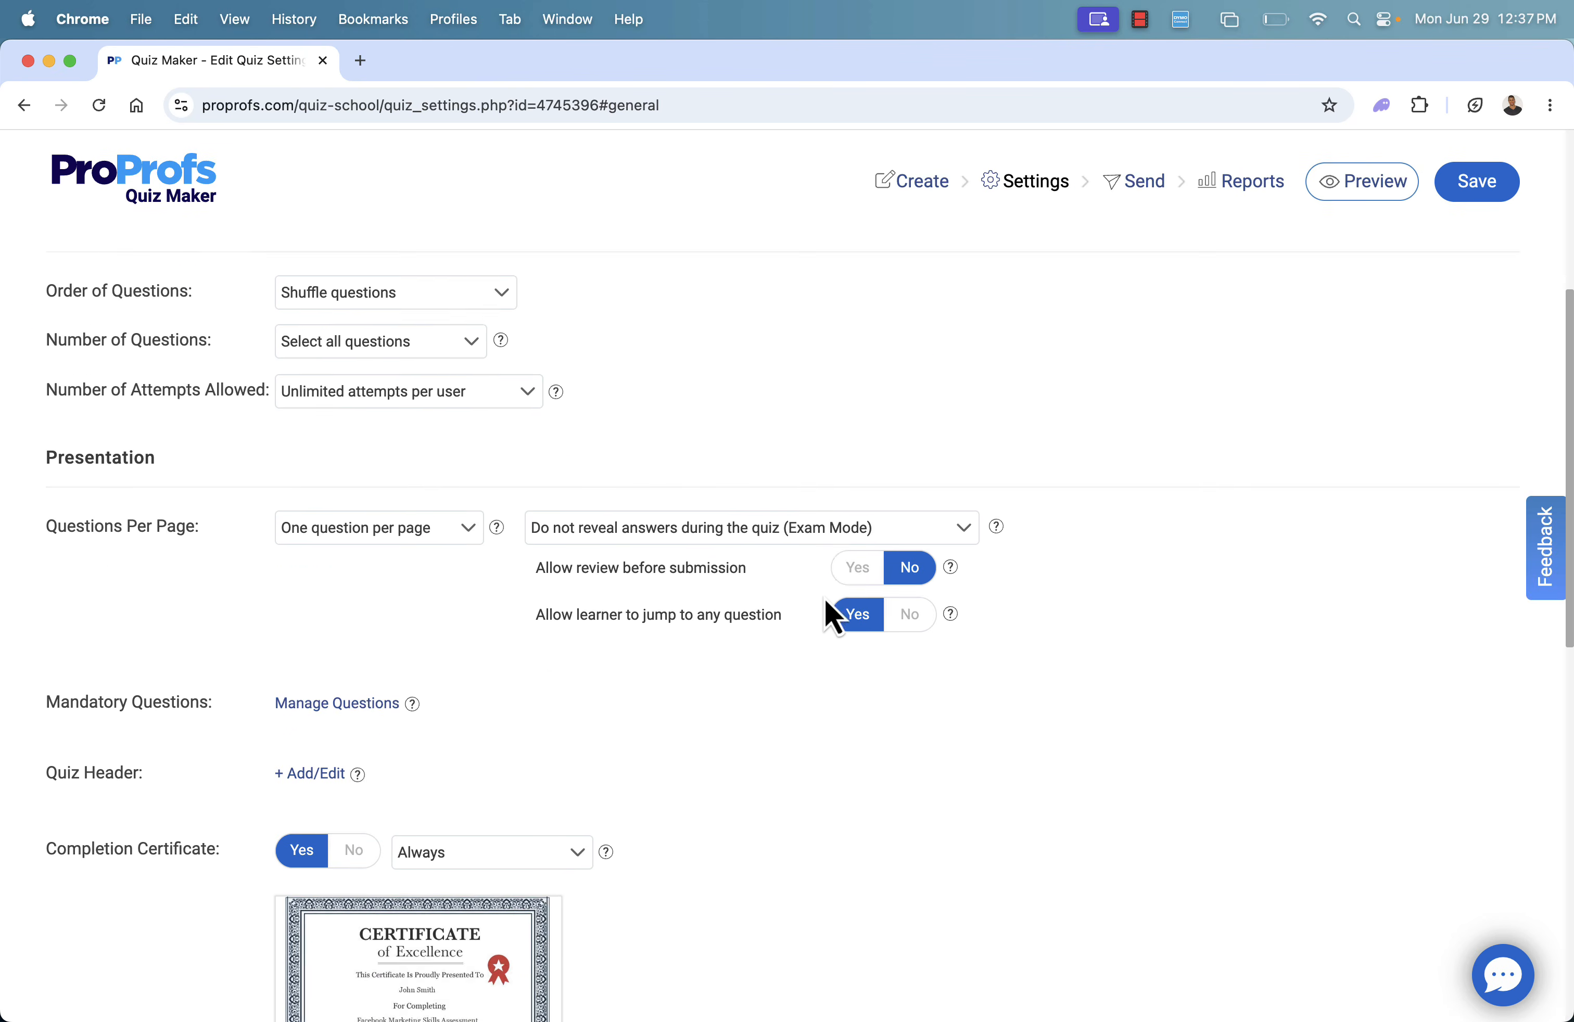
scroll(746, 686, "down", 6)
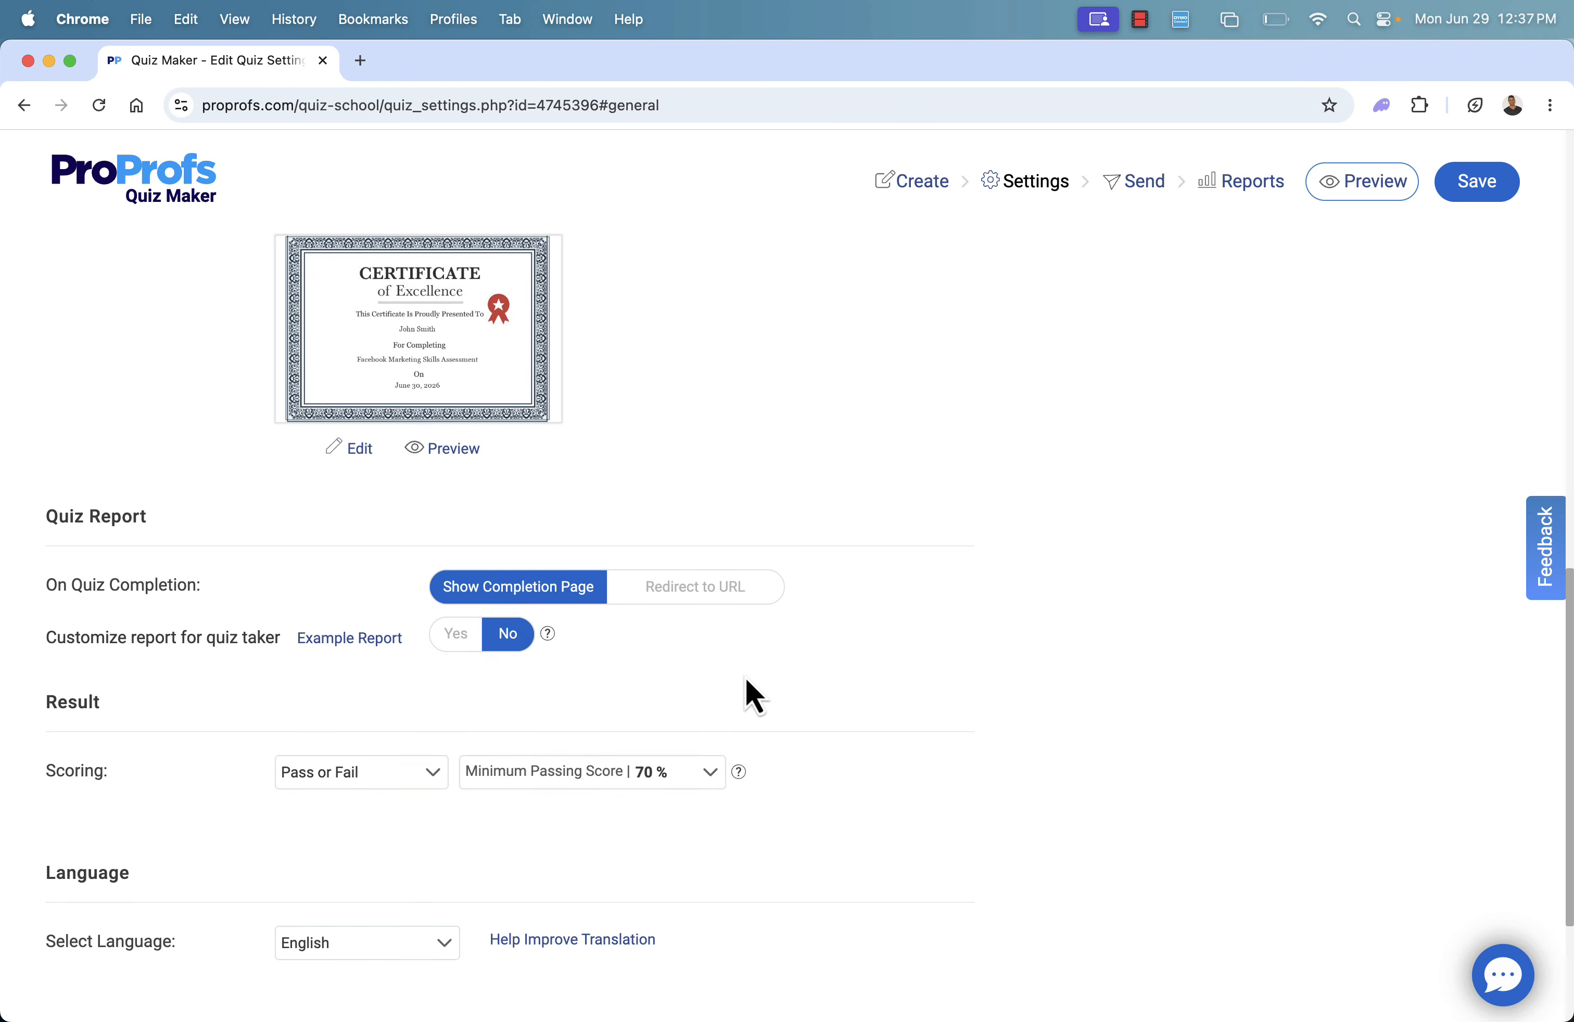
scroll(745, 686, "down", 1)
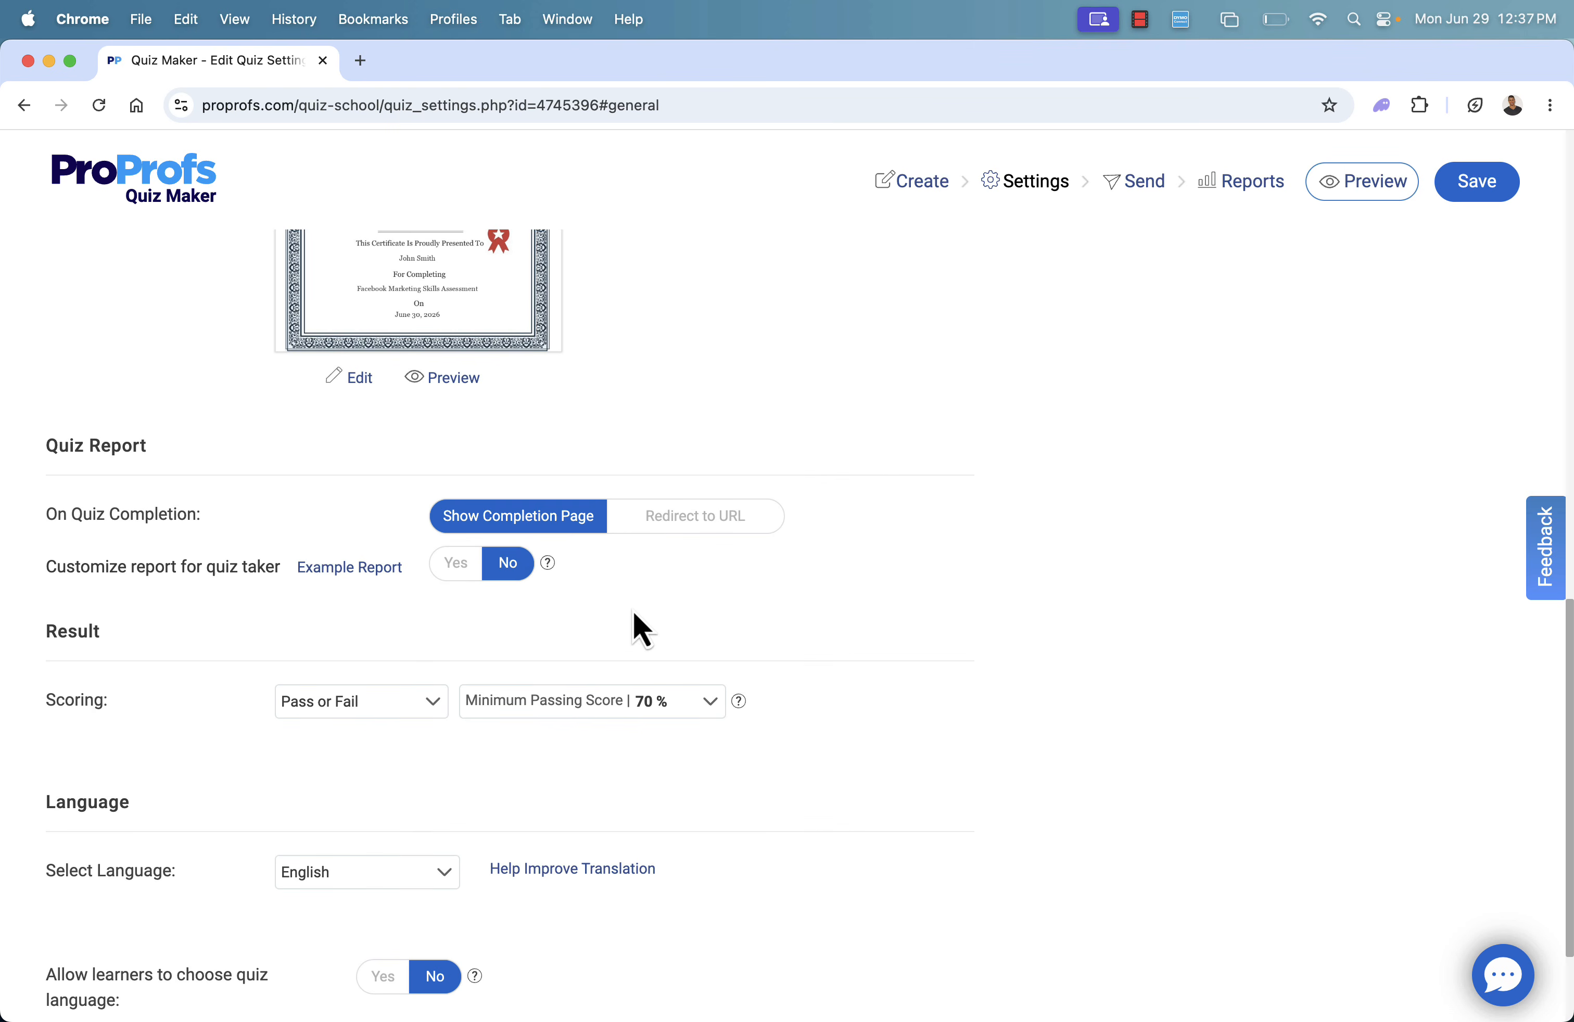
left_click(645, 531)
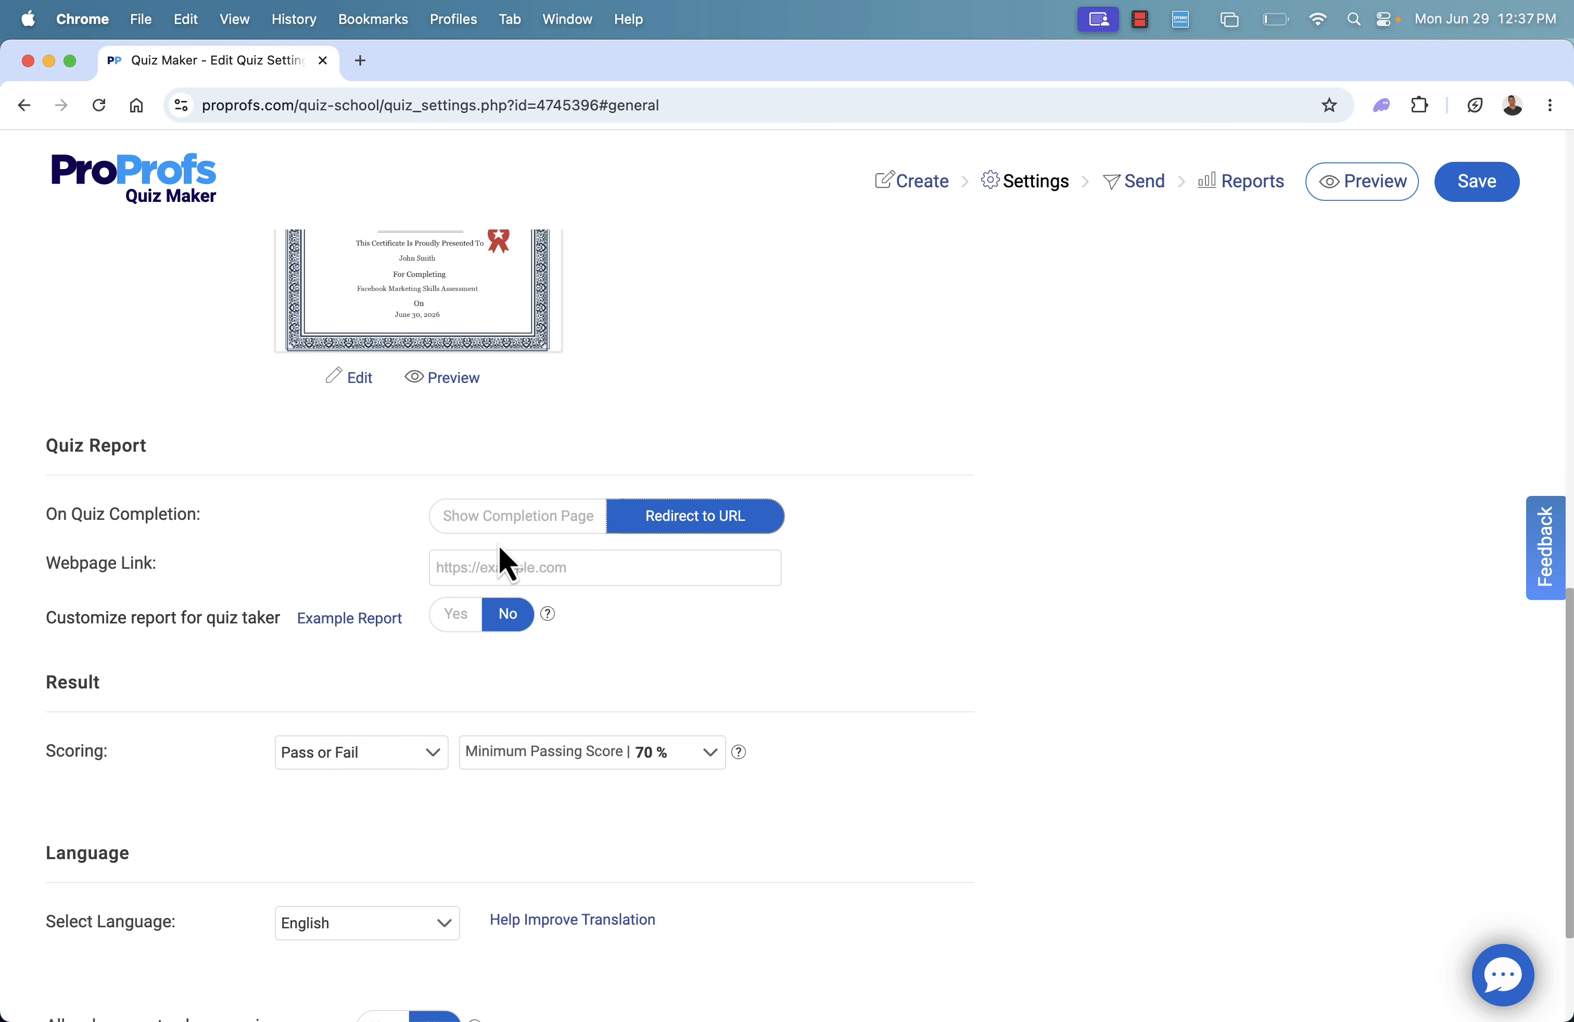
left_click(488, 529)
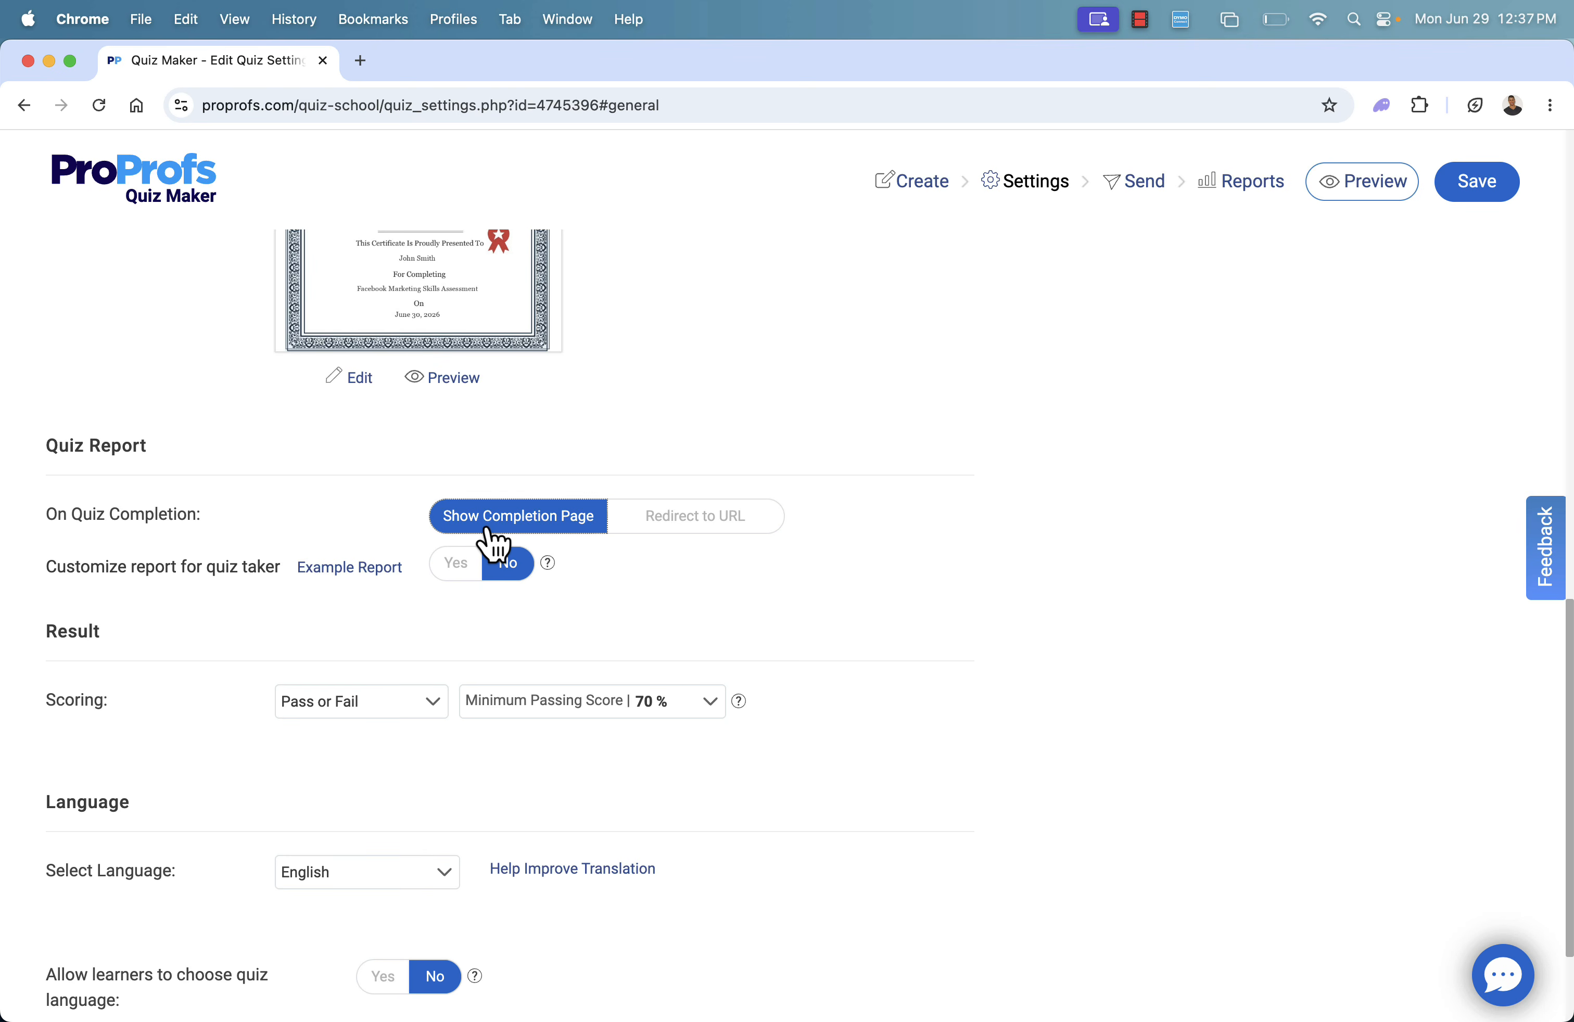
Set the minimum passing score for the Pass or Fail result to 56 %
scroll(231, 565, "down", 3)
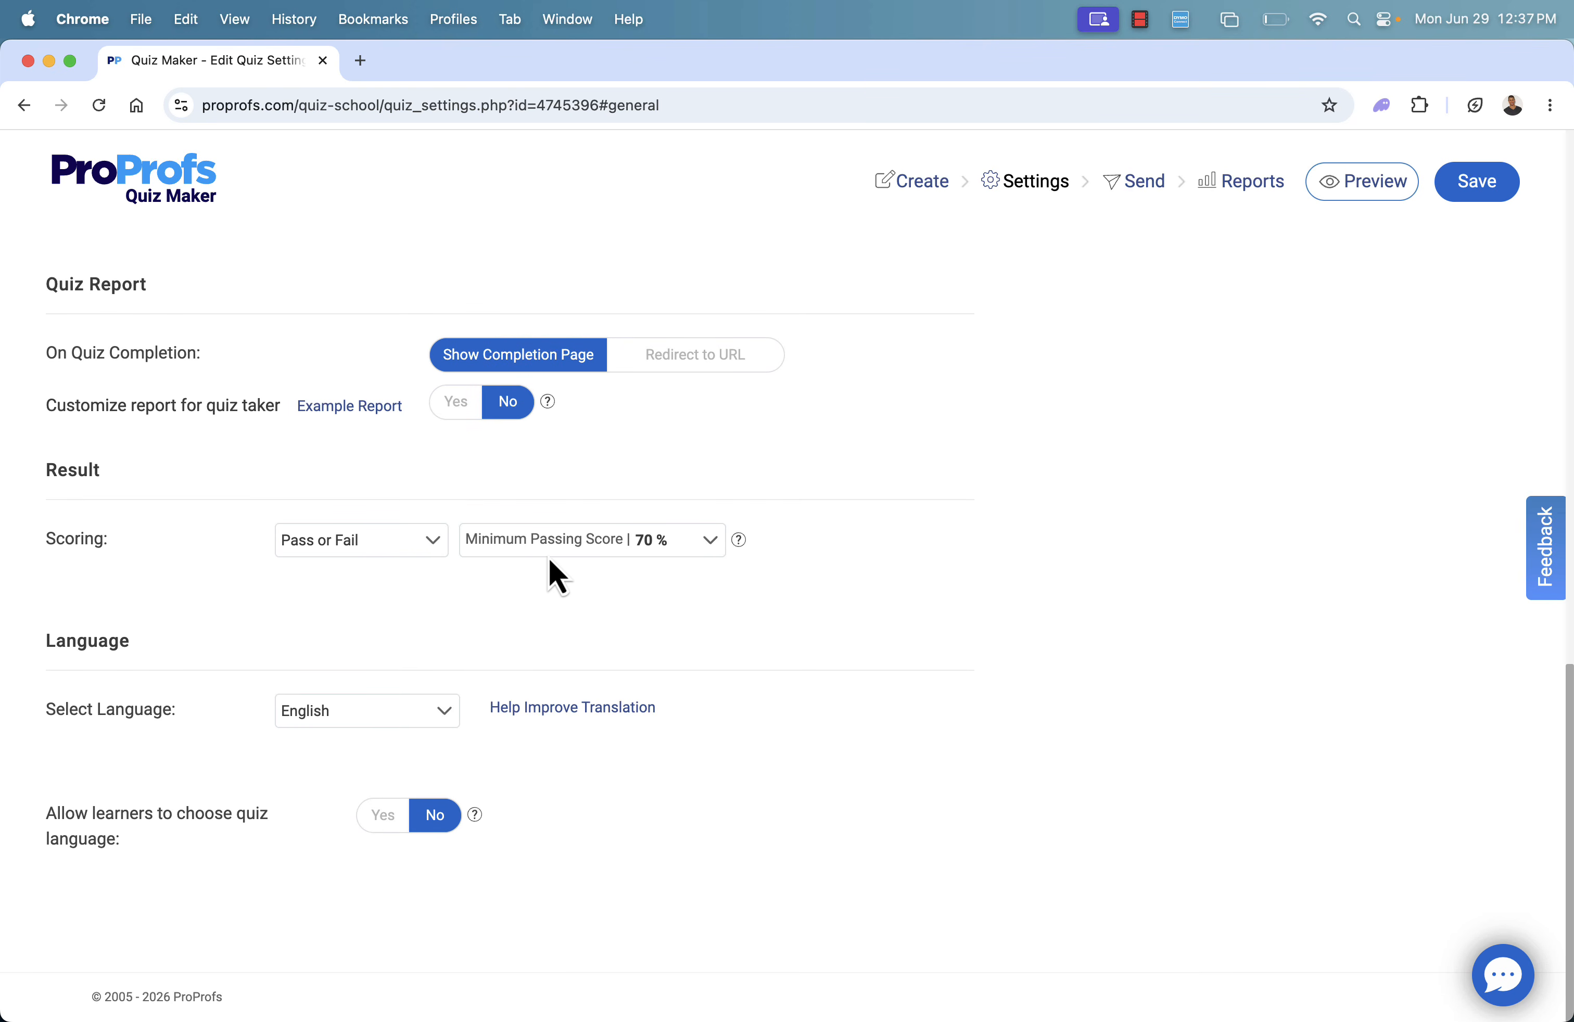
left_click(705, 548)
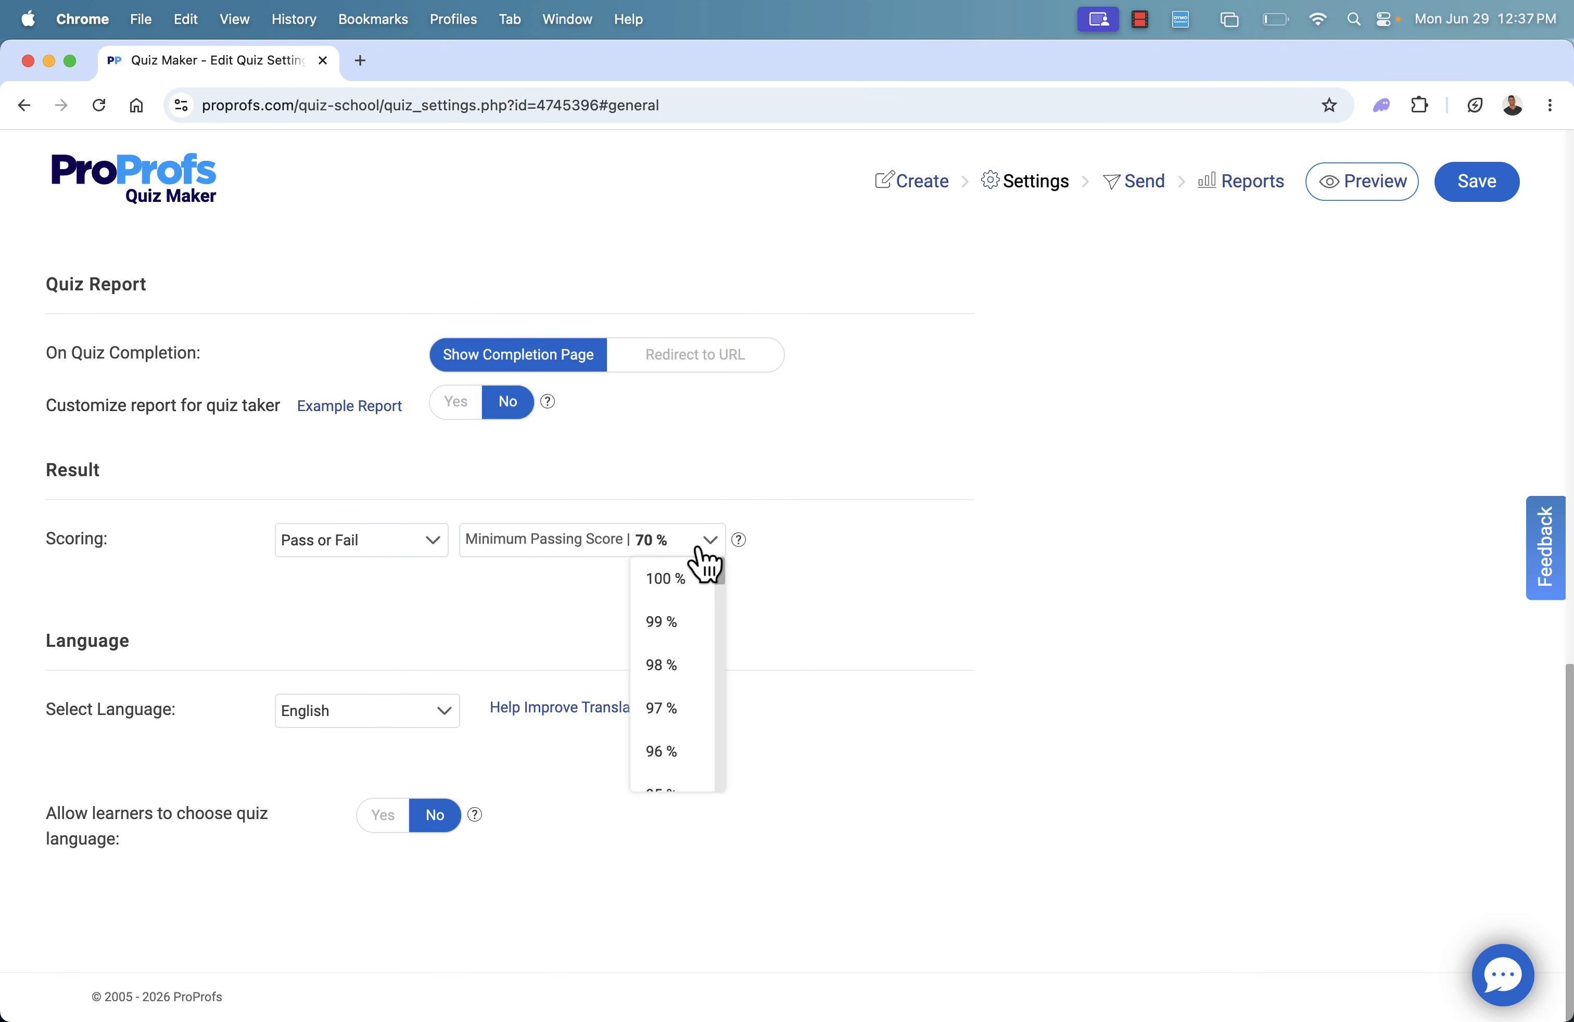
scroll(660, 747, "down", 3)
scroll(660, 747, "down", 10)
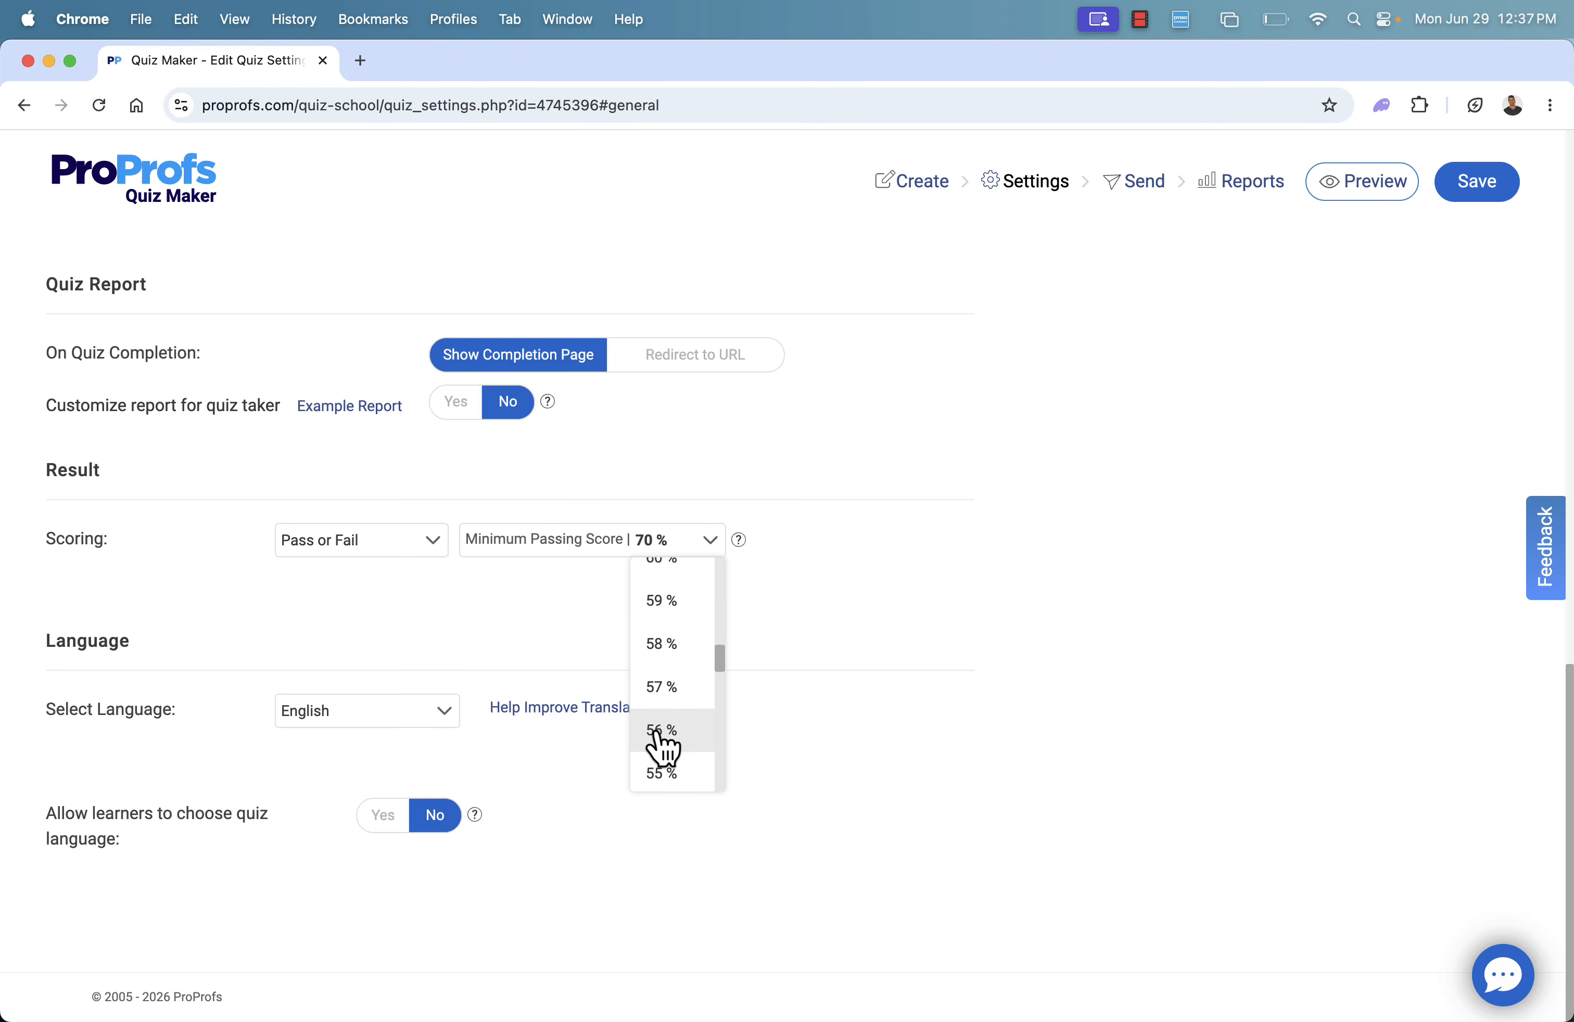
left_click(657, 744)
Open the quiz's security settings, saving the changes made to the general settings
scroll(380, 834, "up", 15)
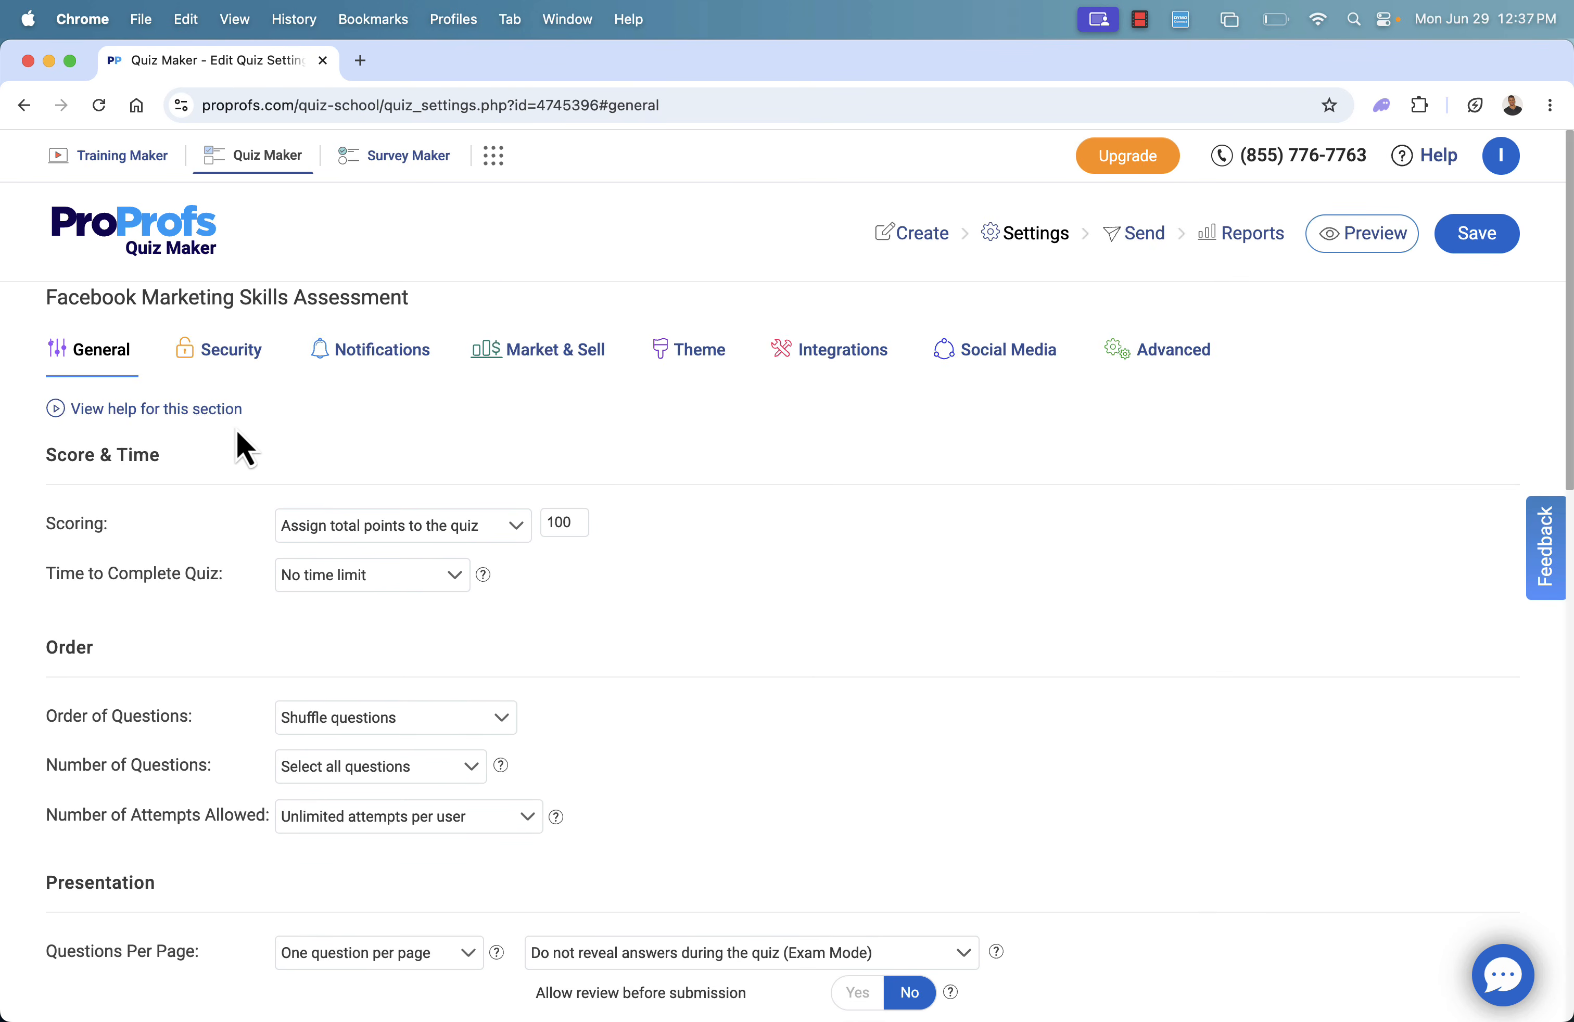
left_click(221, 351)
left_click(745, 624)
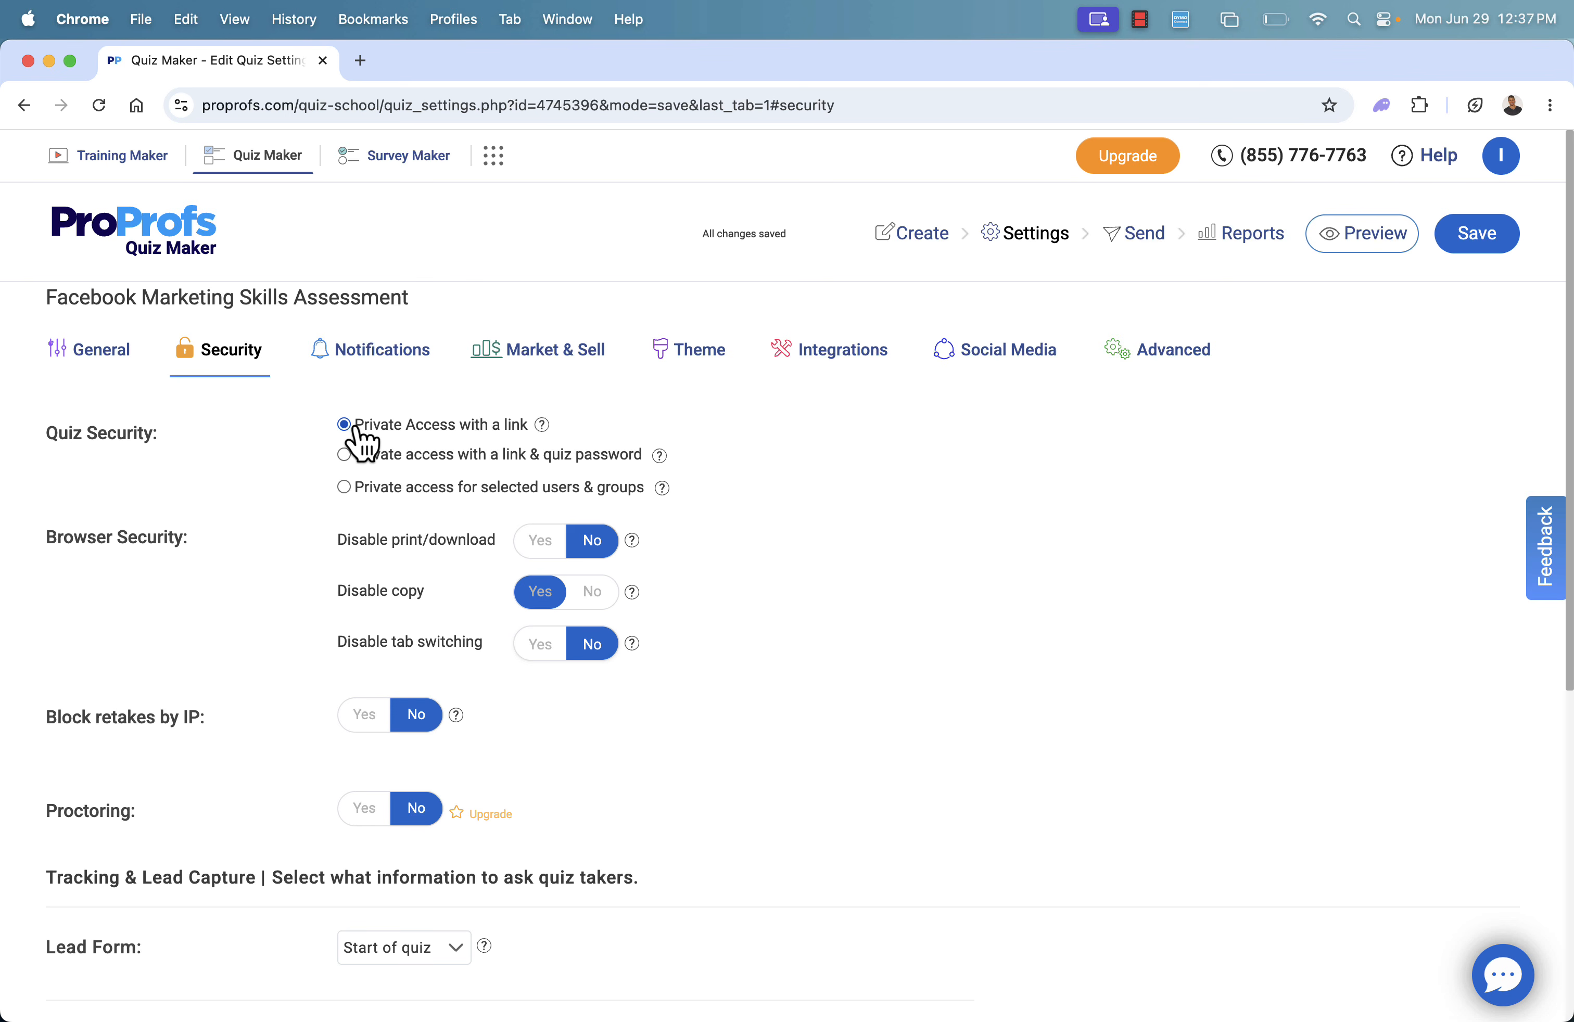
Try the link and quiz password option, return to Private Access with a link, and open the notification settings, saving the changes
left_click(340, 459)
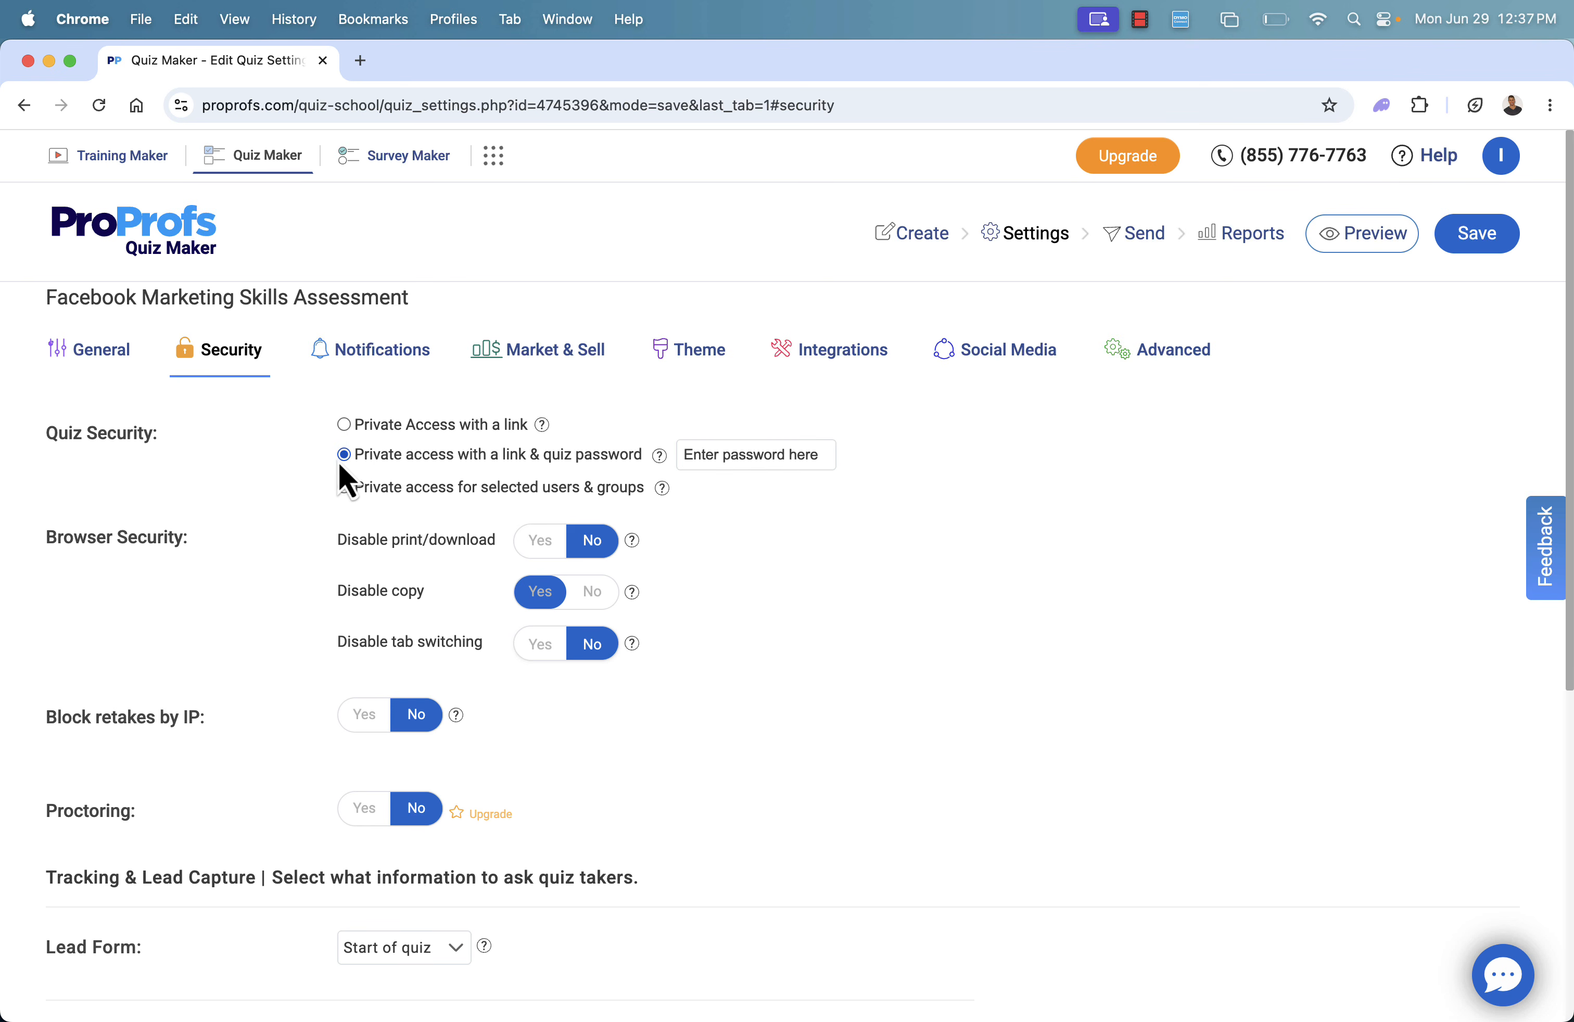
left_click(345, 427)
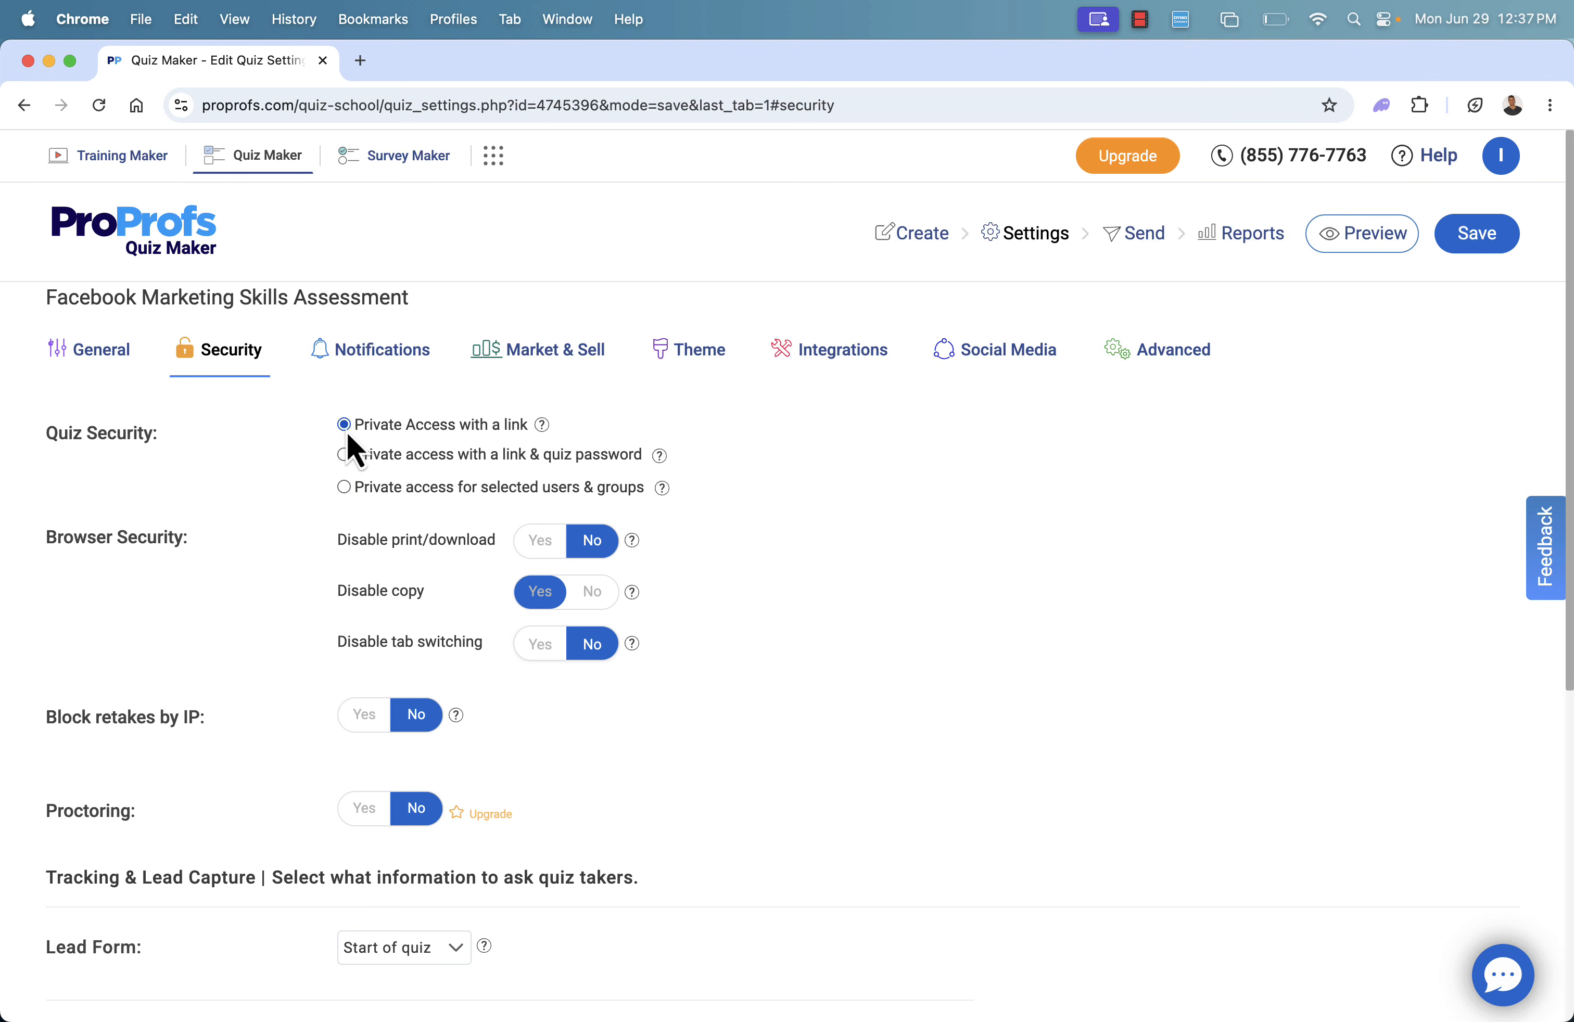
left_click(351, 359)
left_click(750, 632)
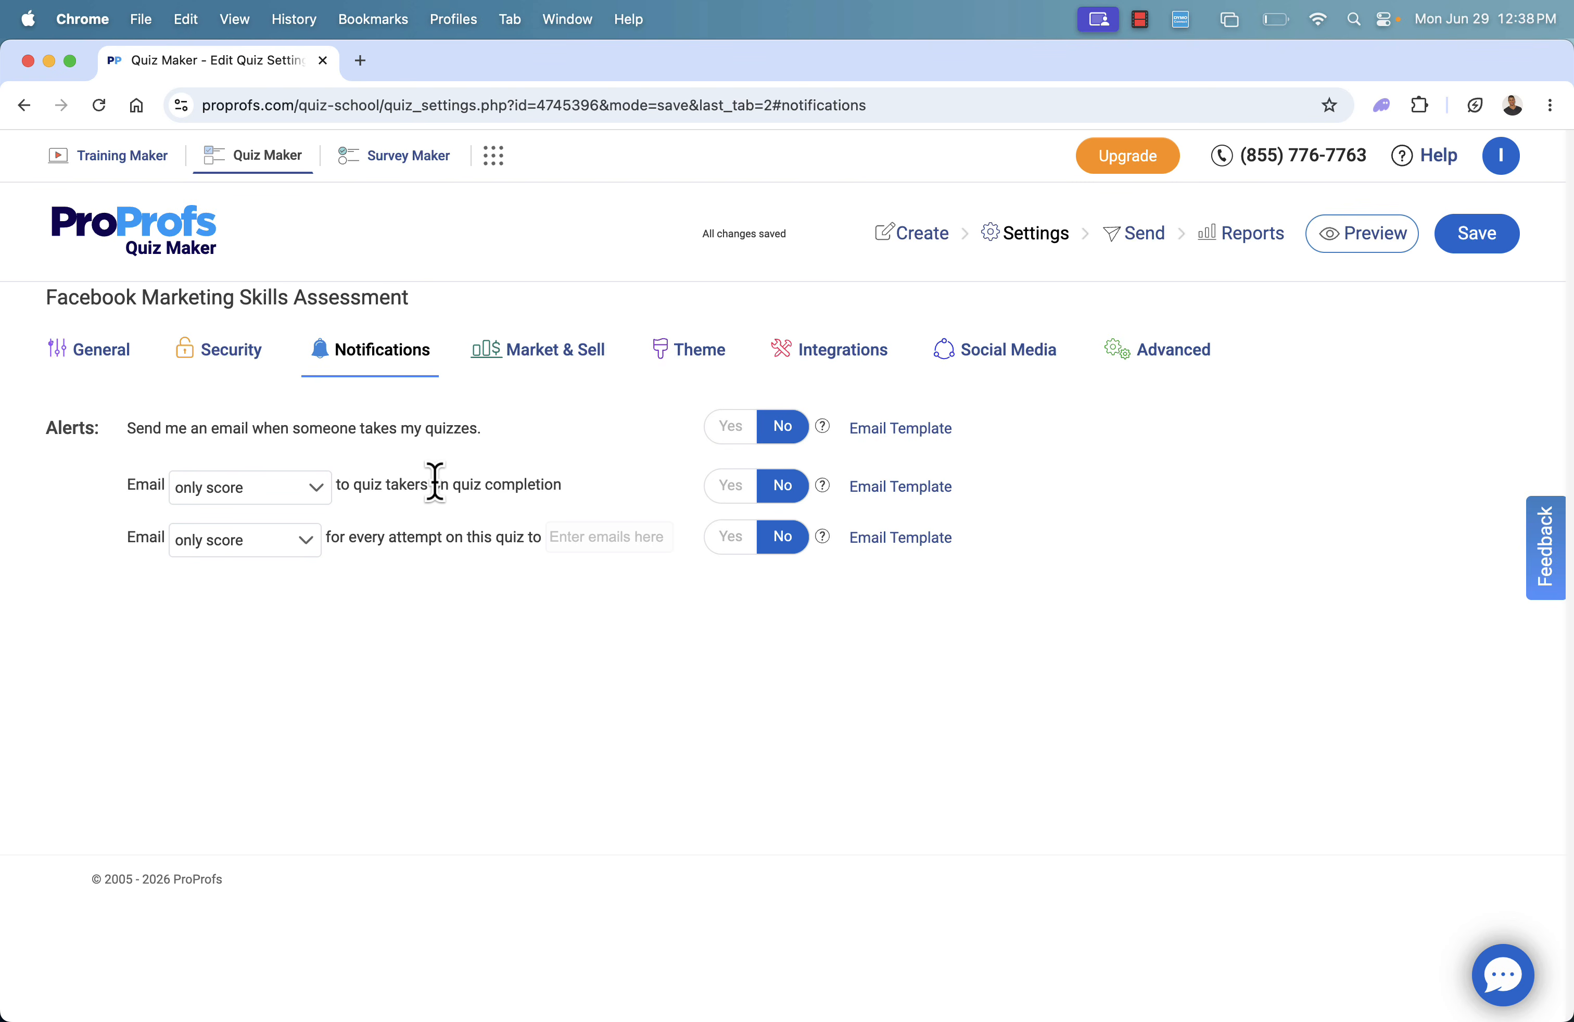
Review the quiz's Market & Sell options and browse the theme library in the theme settings
left_click(534, 355)
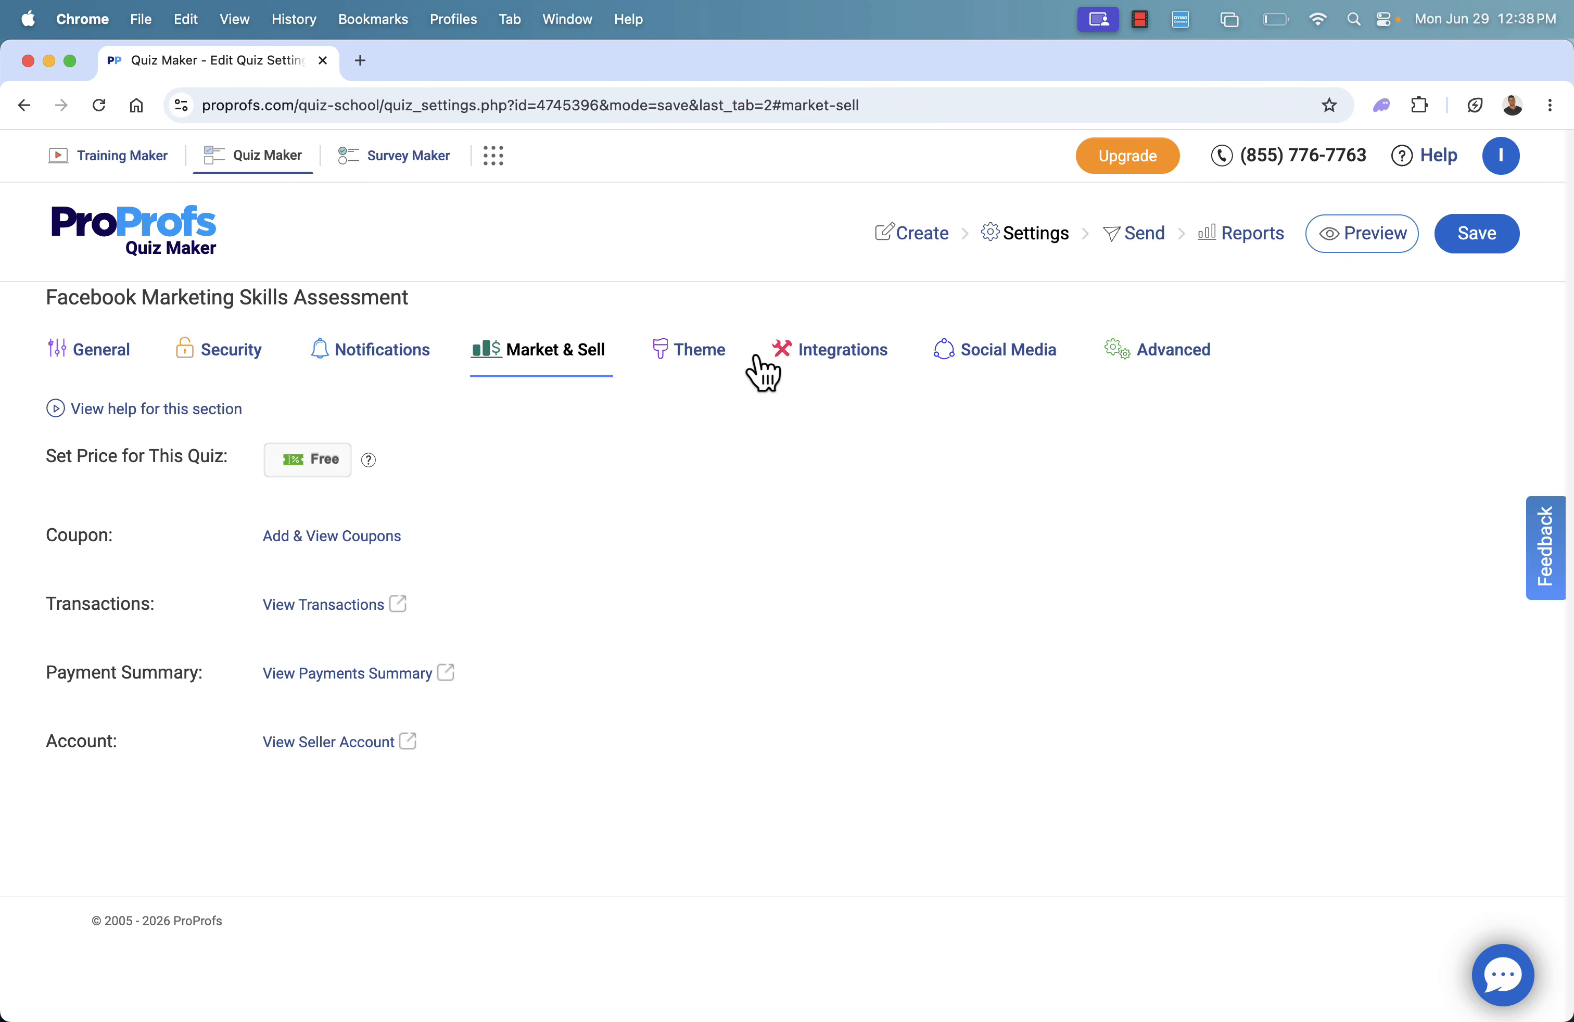
left_click(687, 352)
scroll(631, 545, "down", 5)
scroll(631, 545, "up", 3)
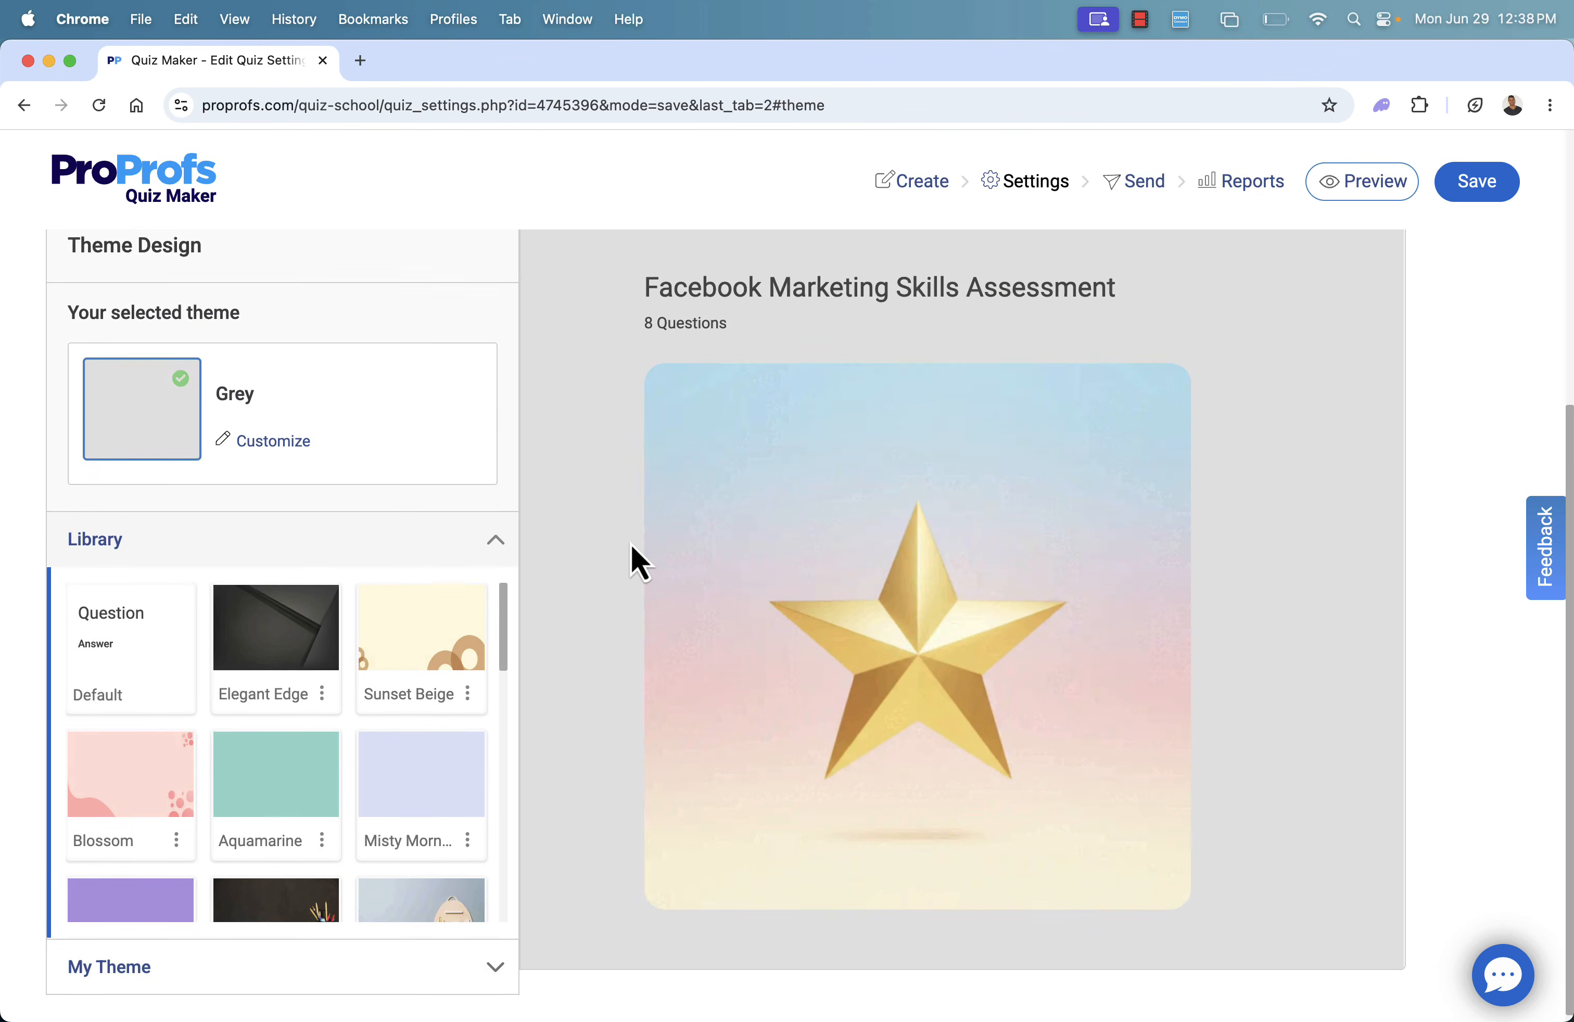
scroll(631, 545, "down", 1)
scroll(286, 800, "down", 3)
scroll(287, 800, "down", 10)
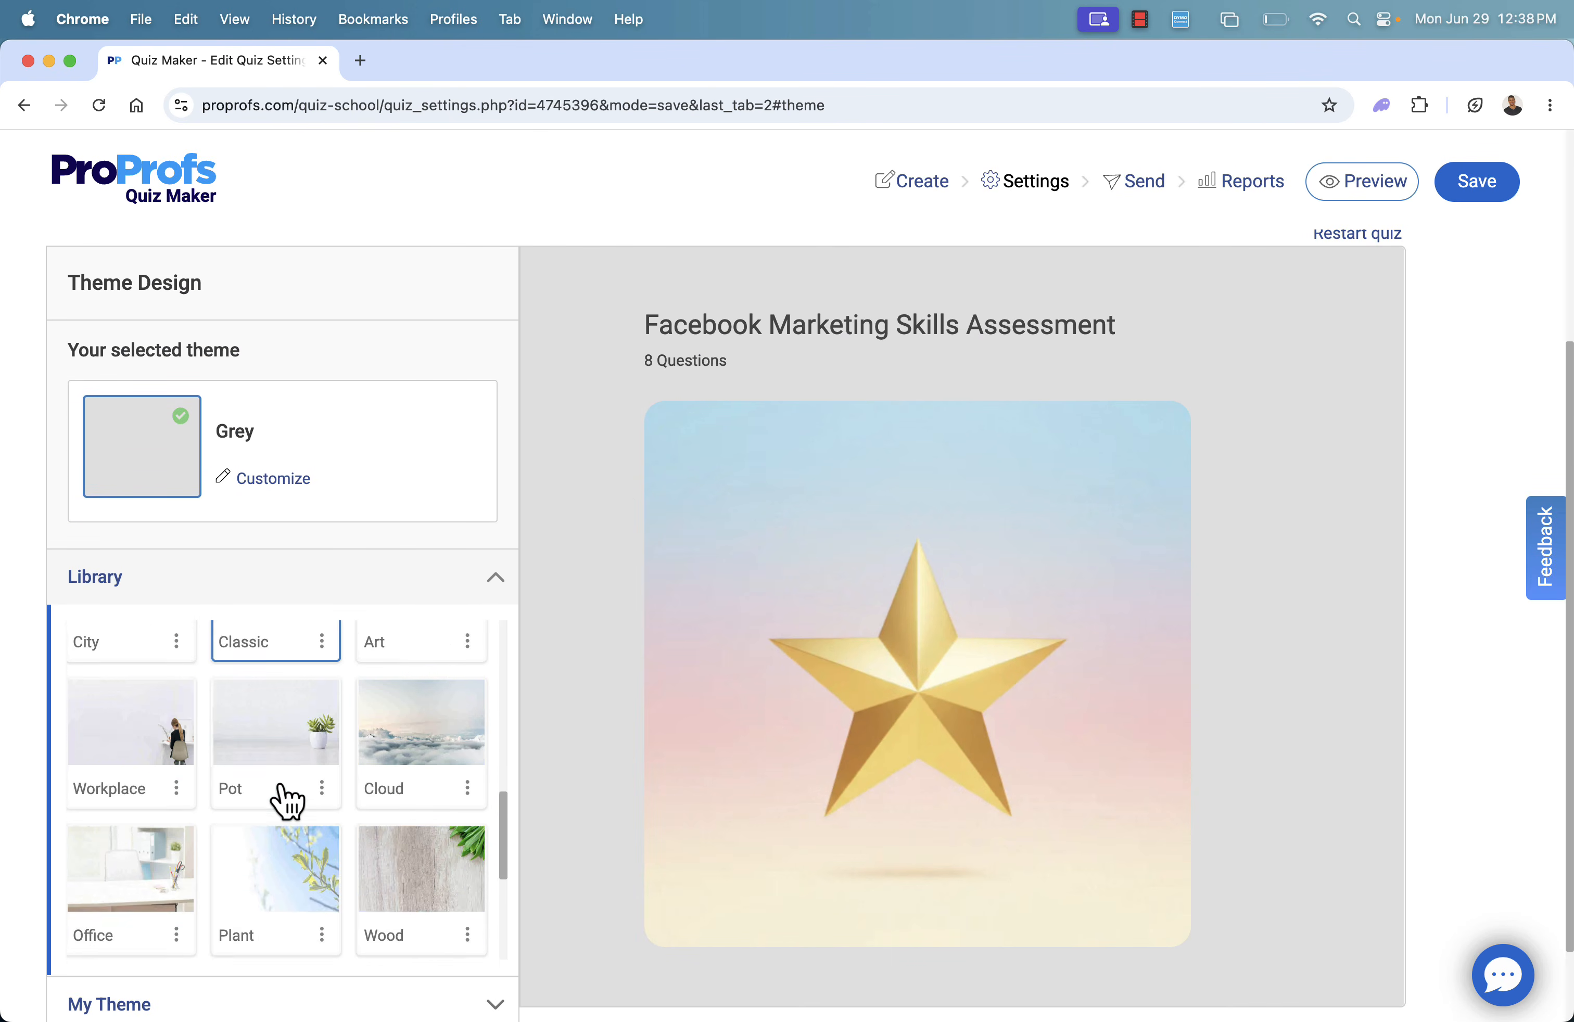
scroll(285, 801, "down", 2)
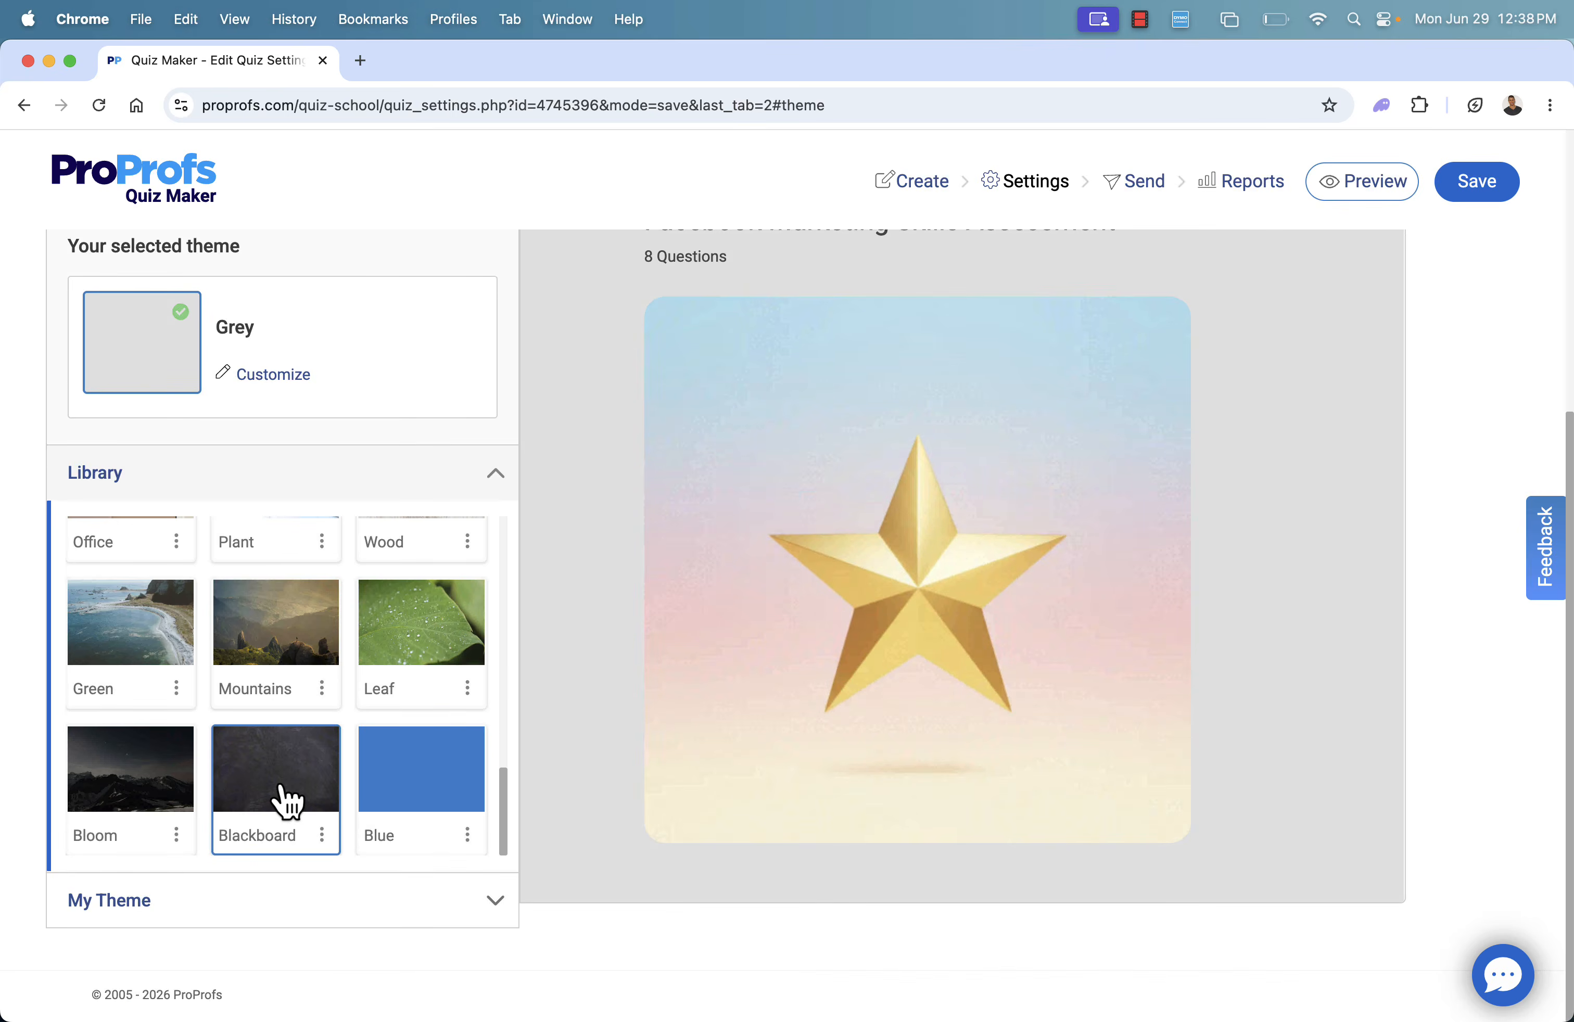
scroll(281, 801, "up", 10)
scroll(564, 594, "up", 6)
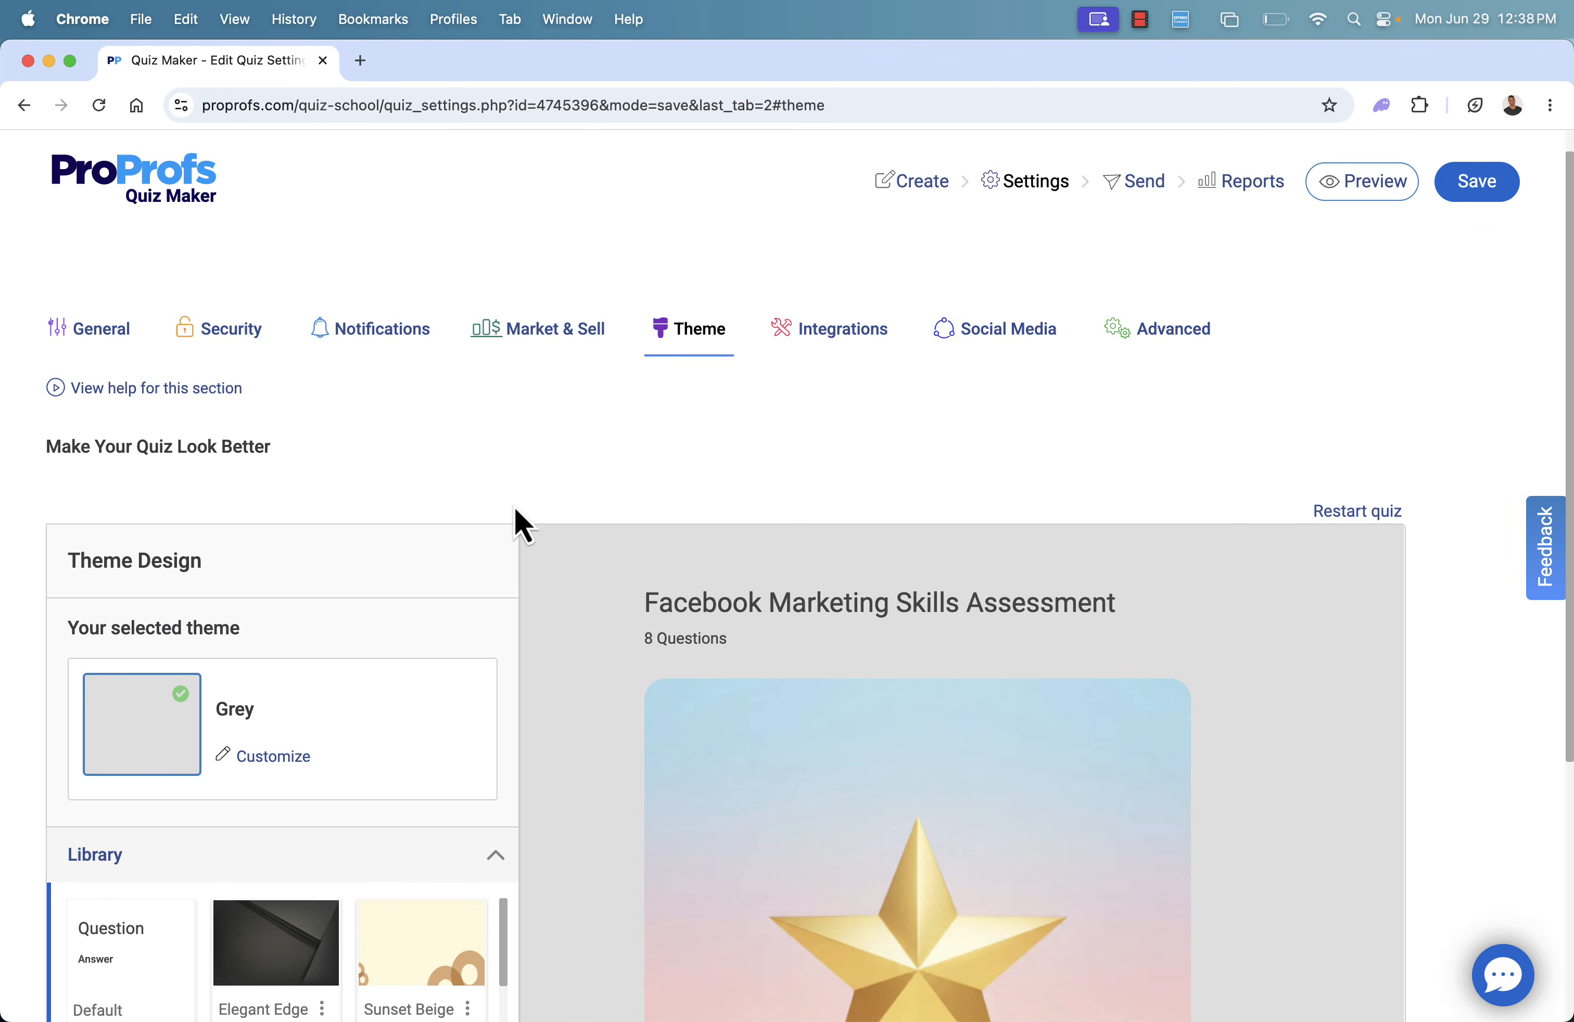
Review the third-party services offered in the quiz's integration settings
left_click(805, 333)
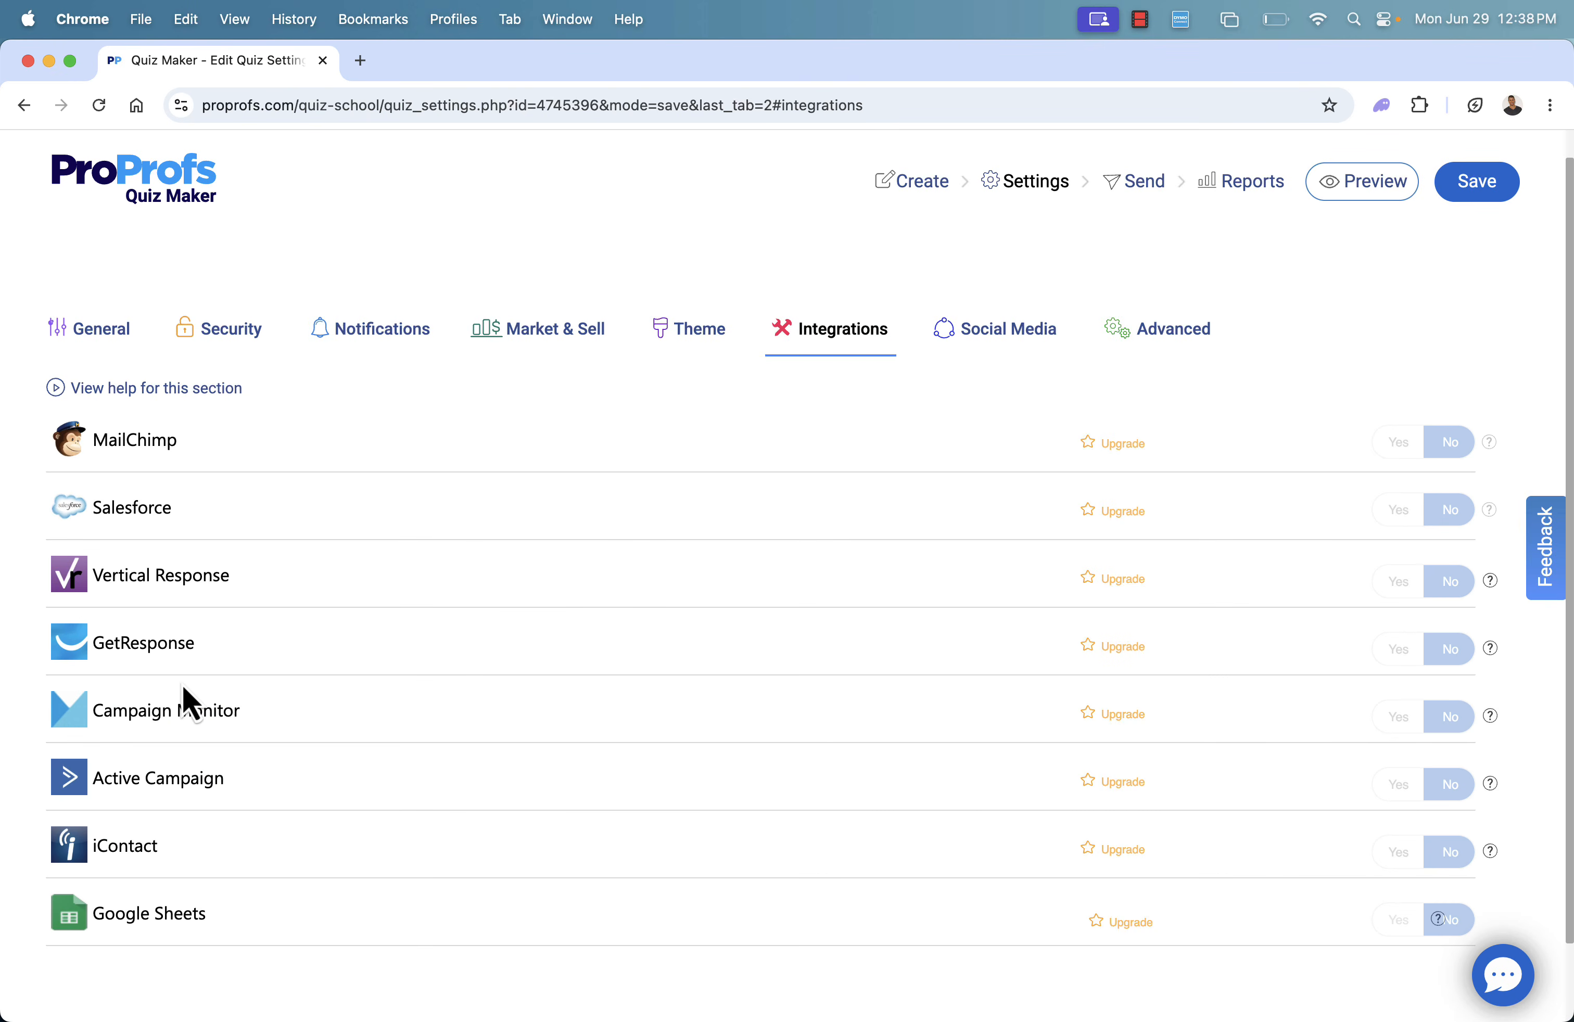
scroll(259, 745, "down", 2)
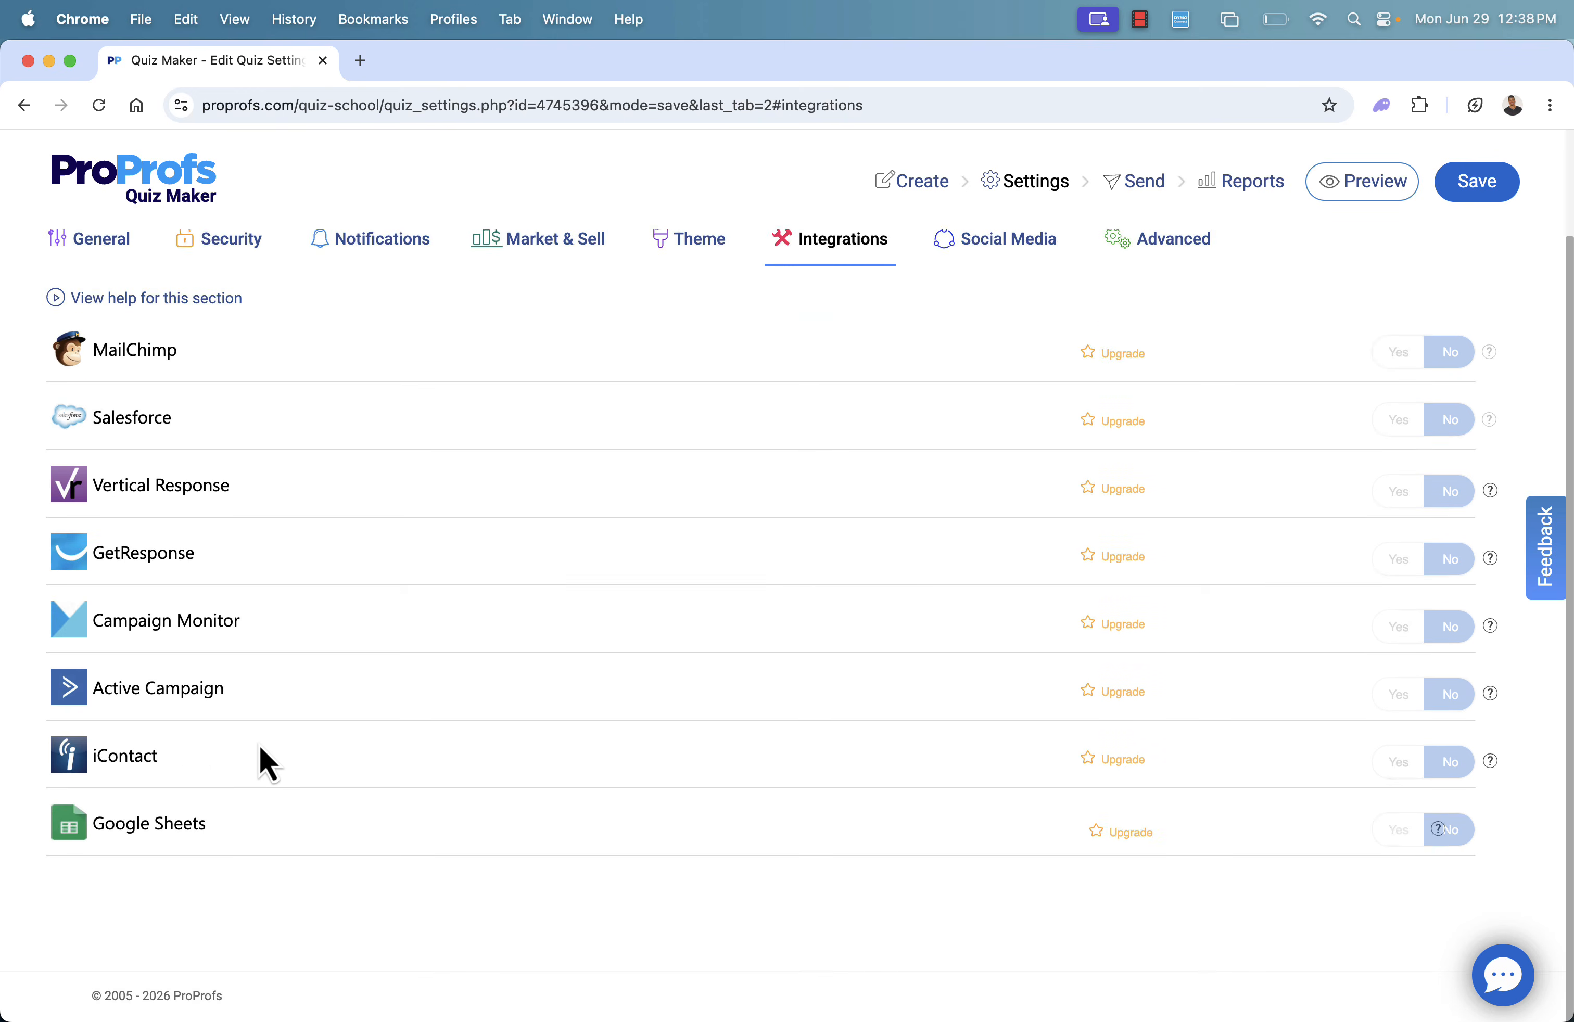
scroll(259, 745, "up", 2)
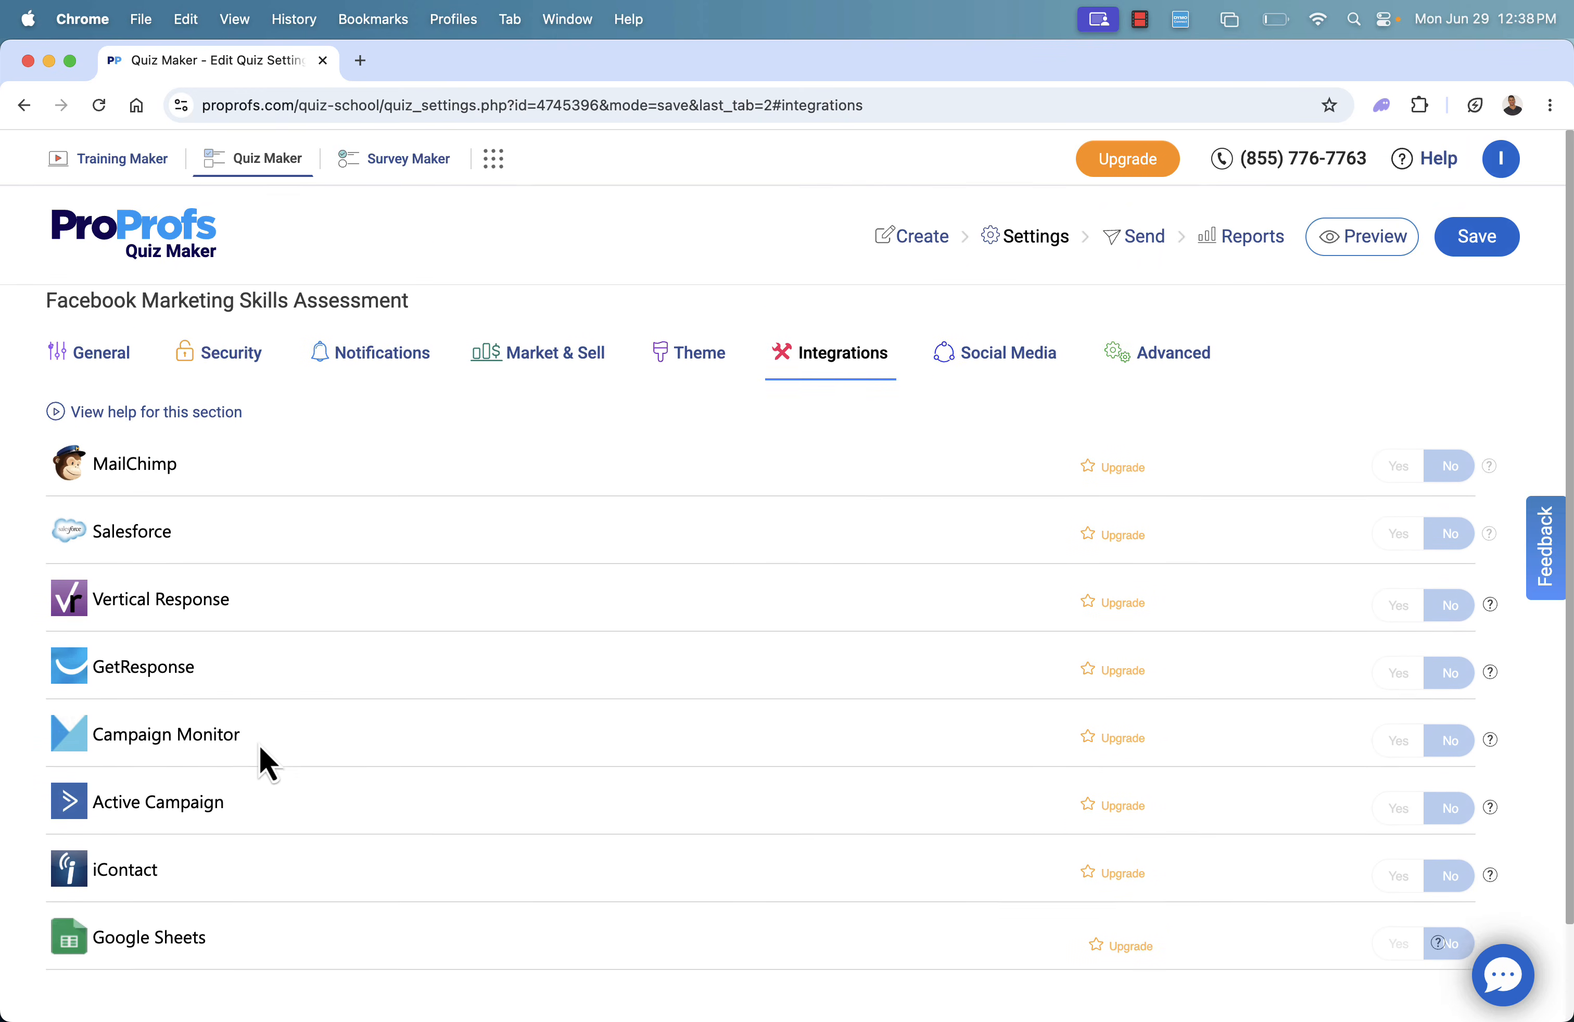
Turn on social sharing for the quiz and review its Facebook, Twitter, email and embed sharing options
left_click(946, 352)
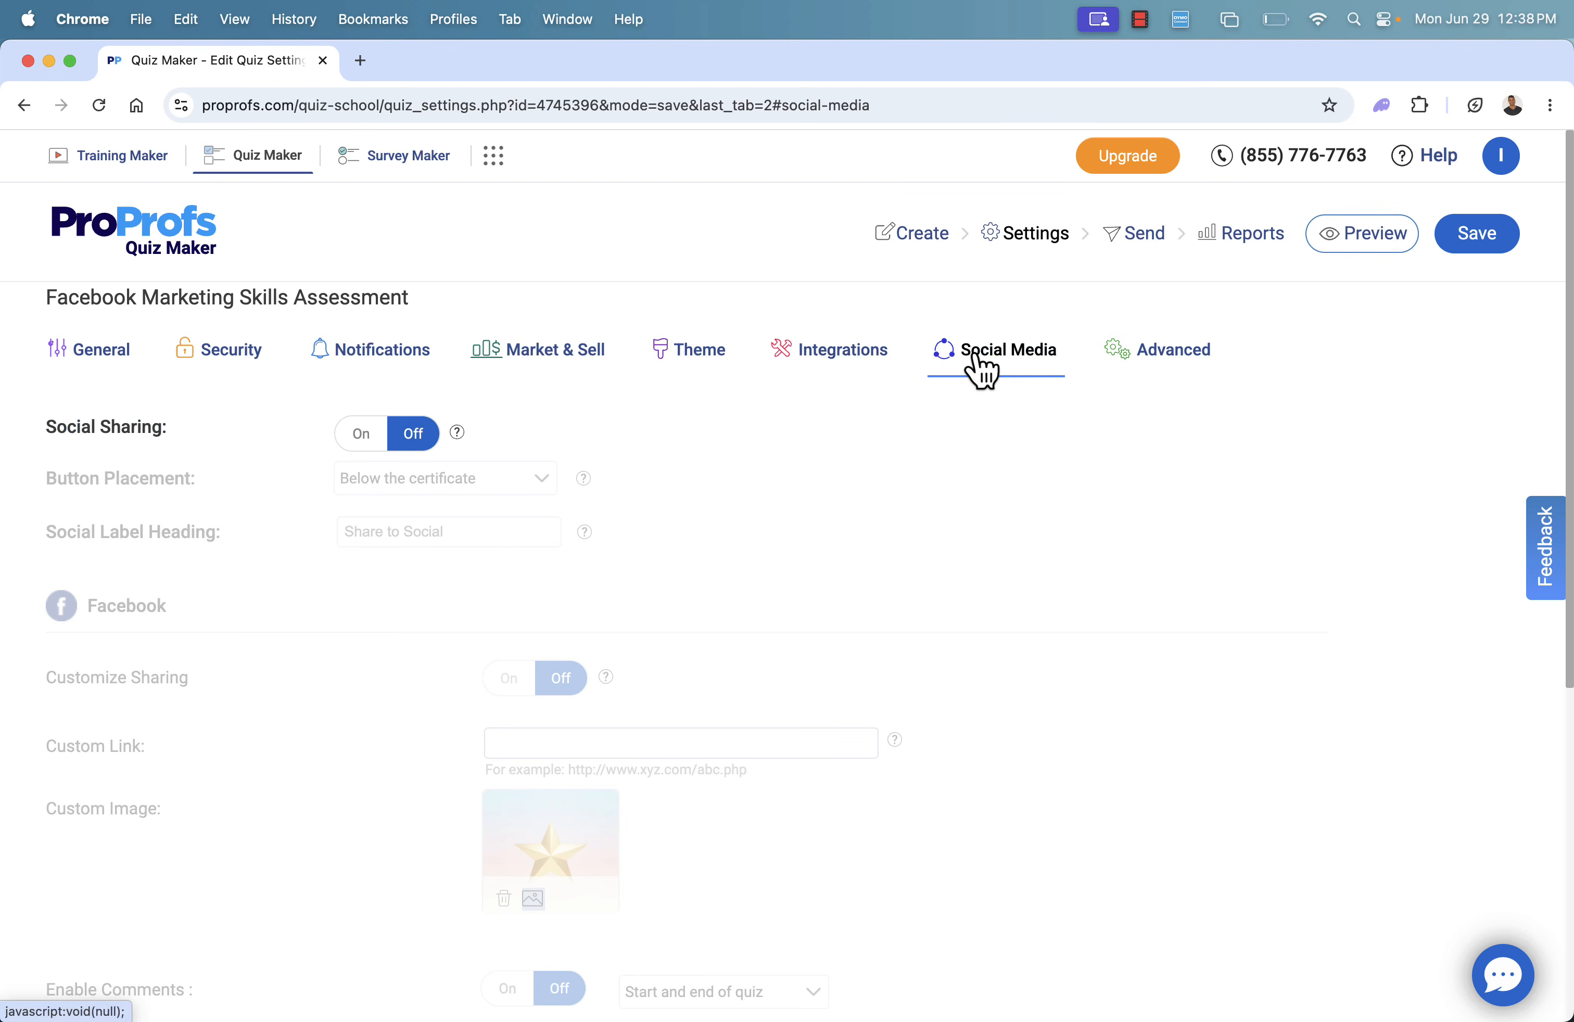
left_click(362, 444)
scroll(369, 545, "down", 1)
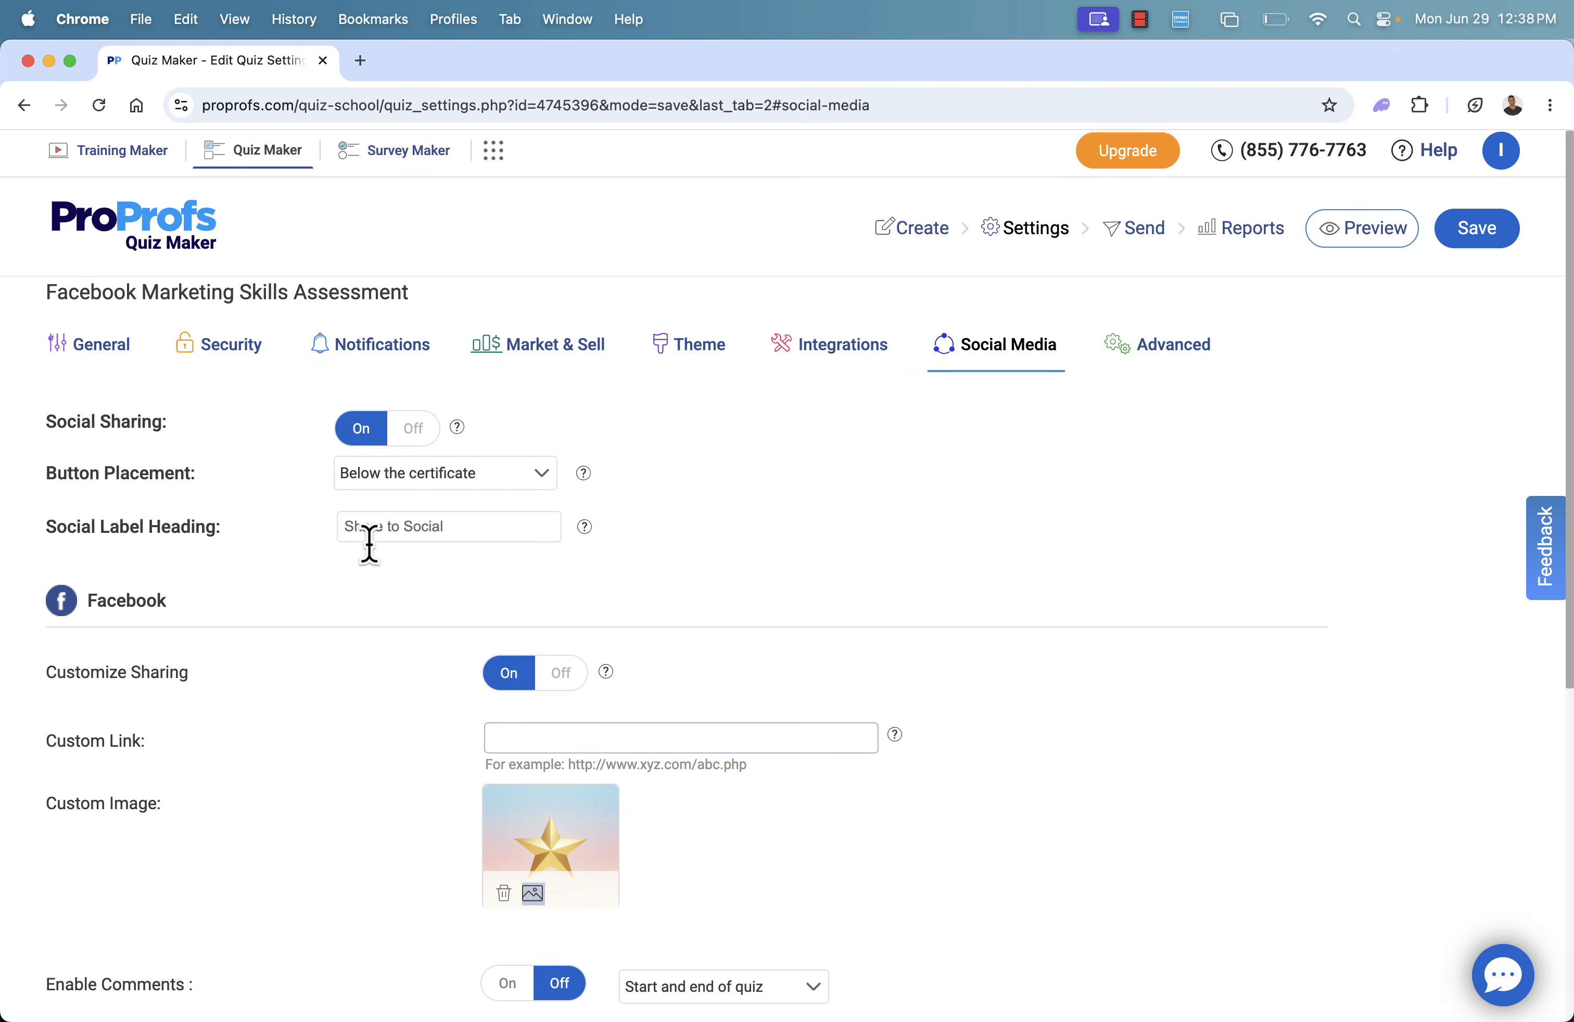
scroll(370, 544, "down", 10)
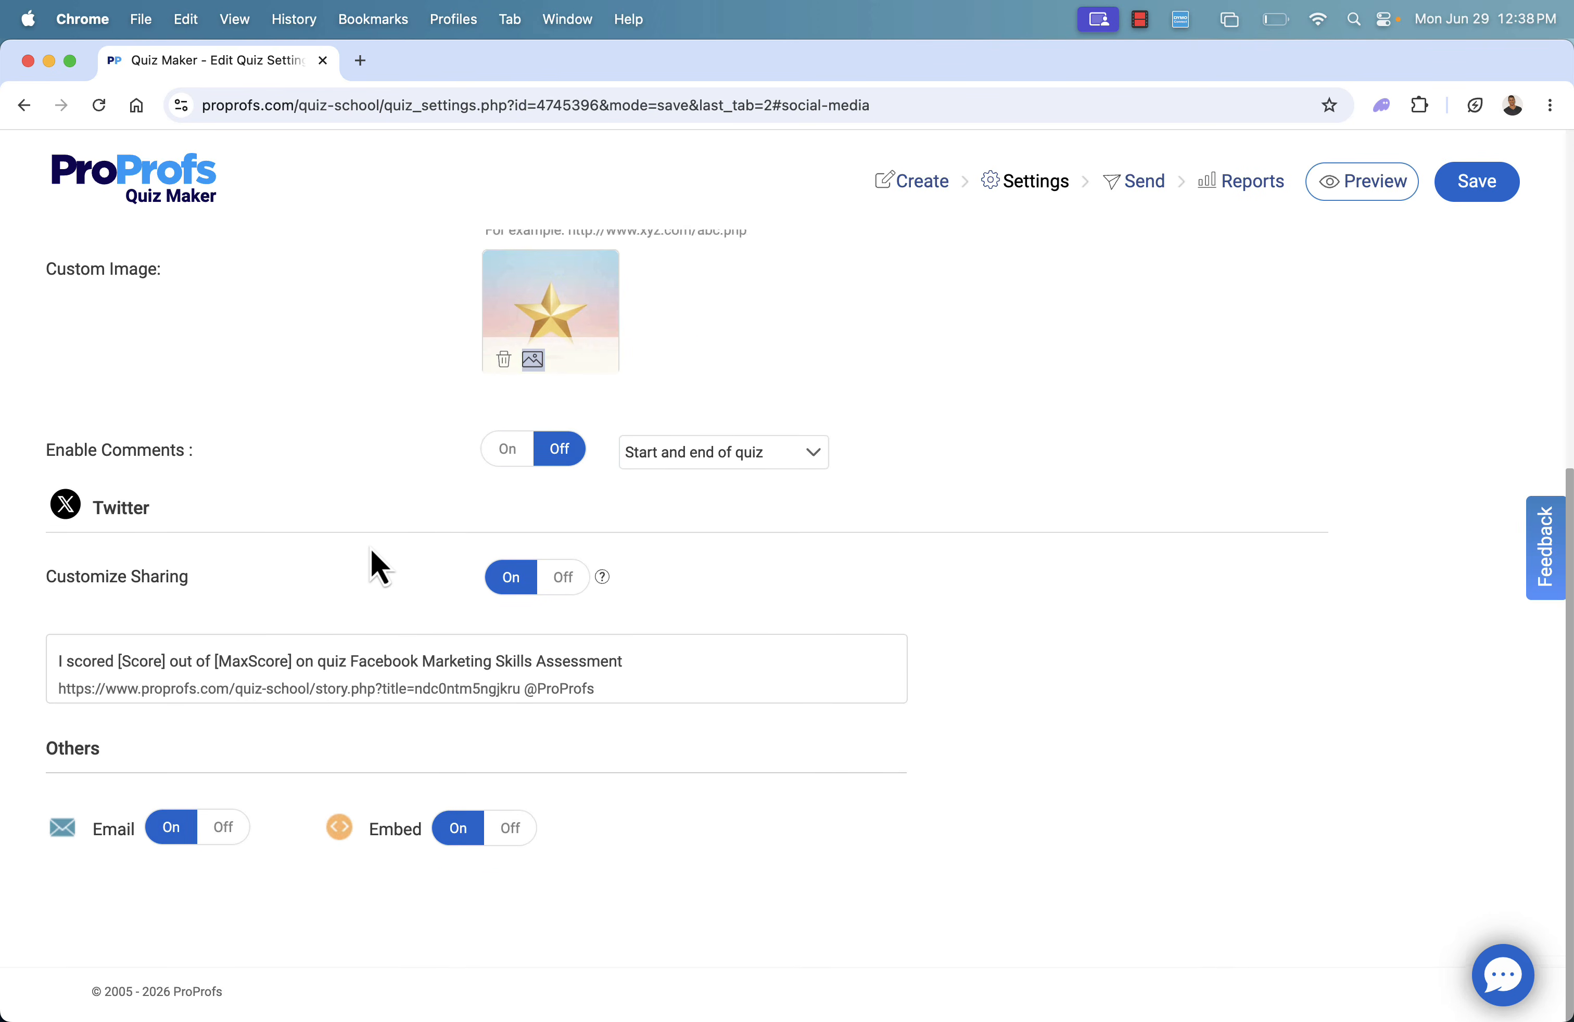
scroll(371, 548, "up", 10)
scroll(370, 548, "down", 10)
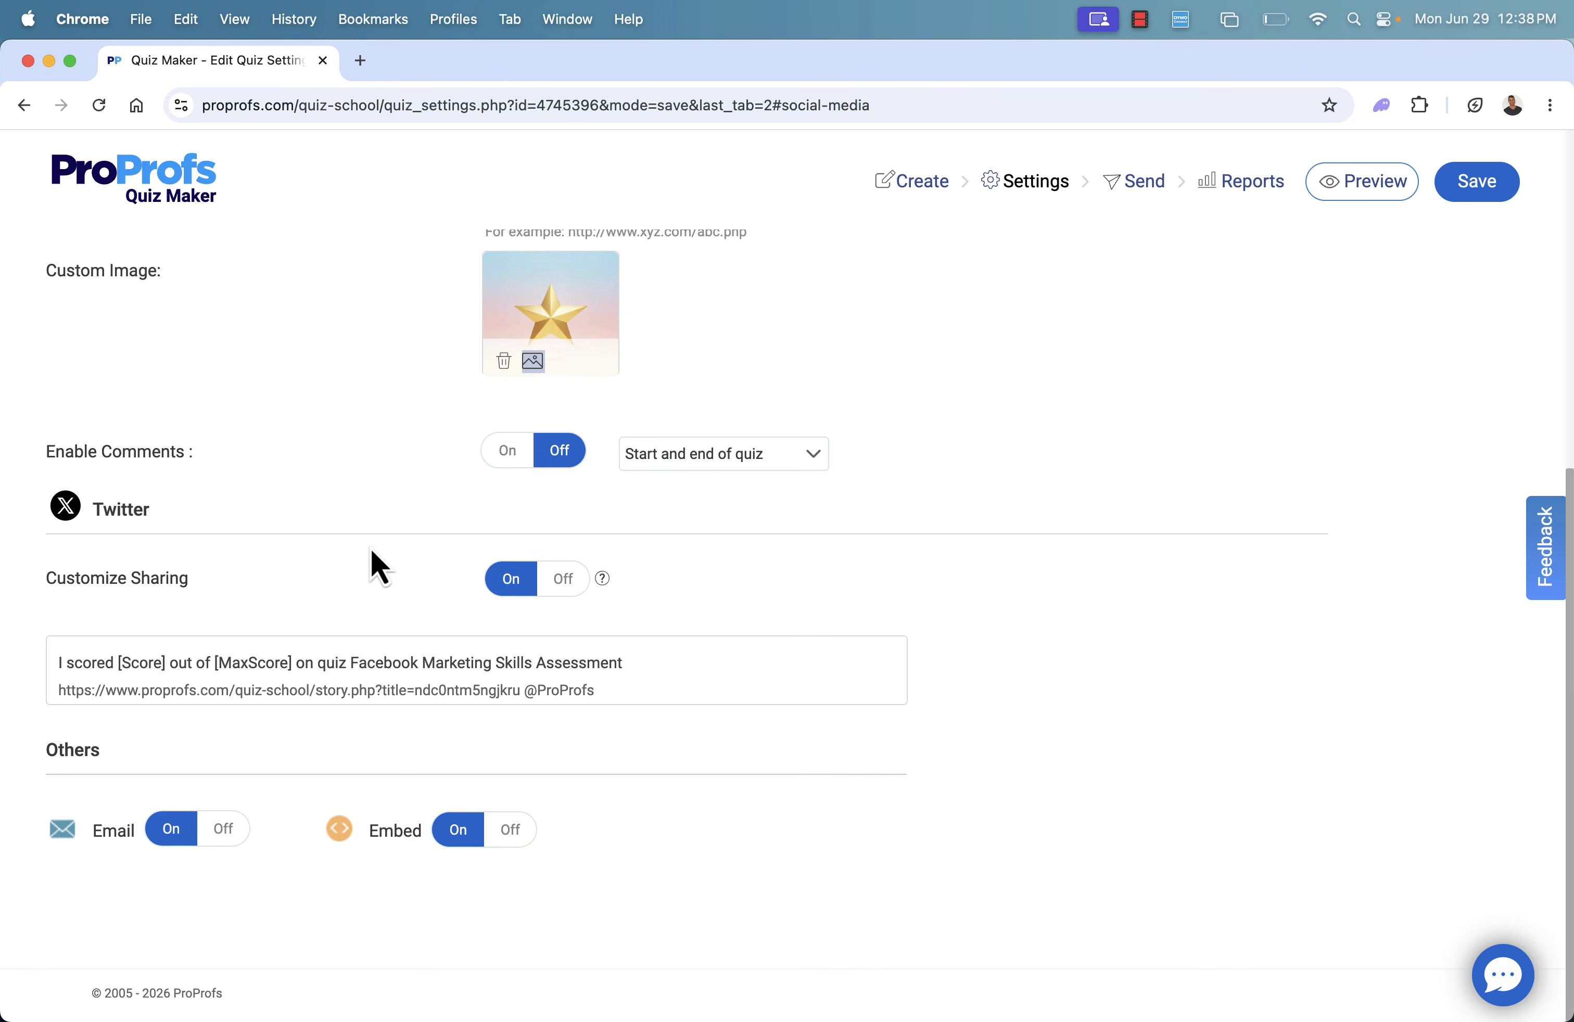
scroll(449, 840, "up", 10)
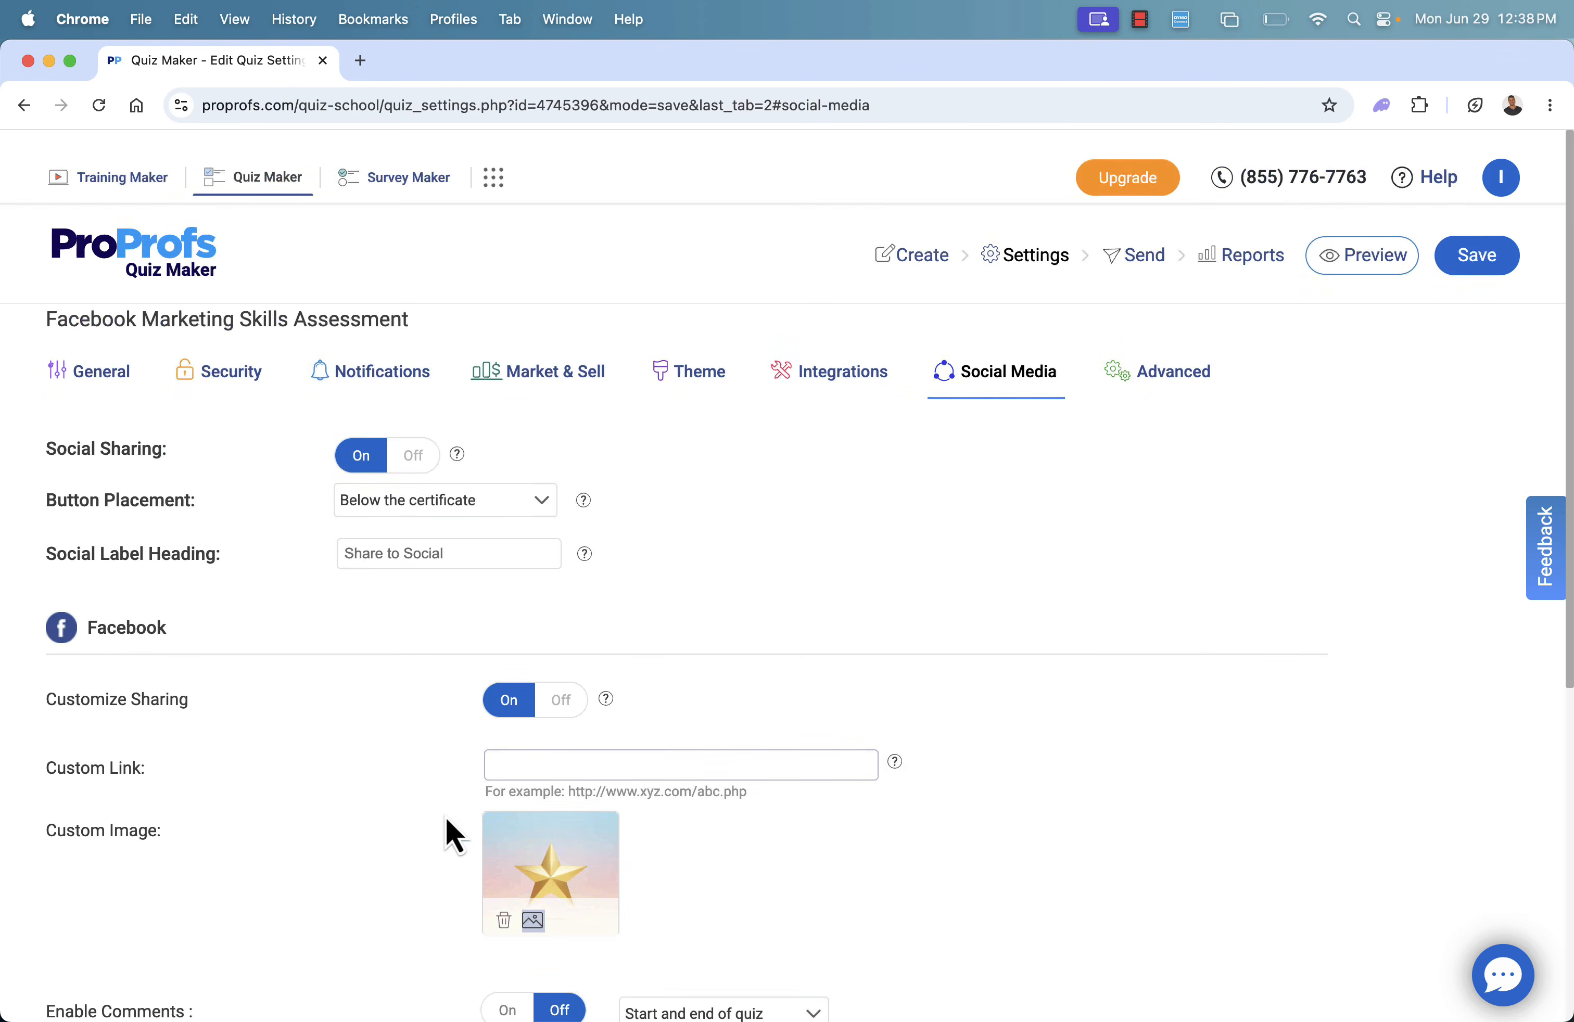
Save the social media changes while opening the advanced settings, review the advanced options, and return to the general settings
left_click(1149, 356)
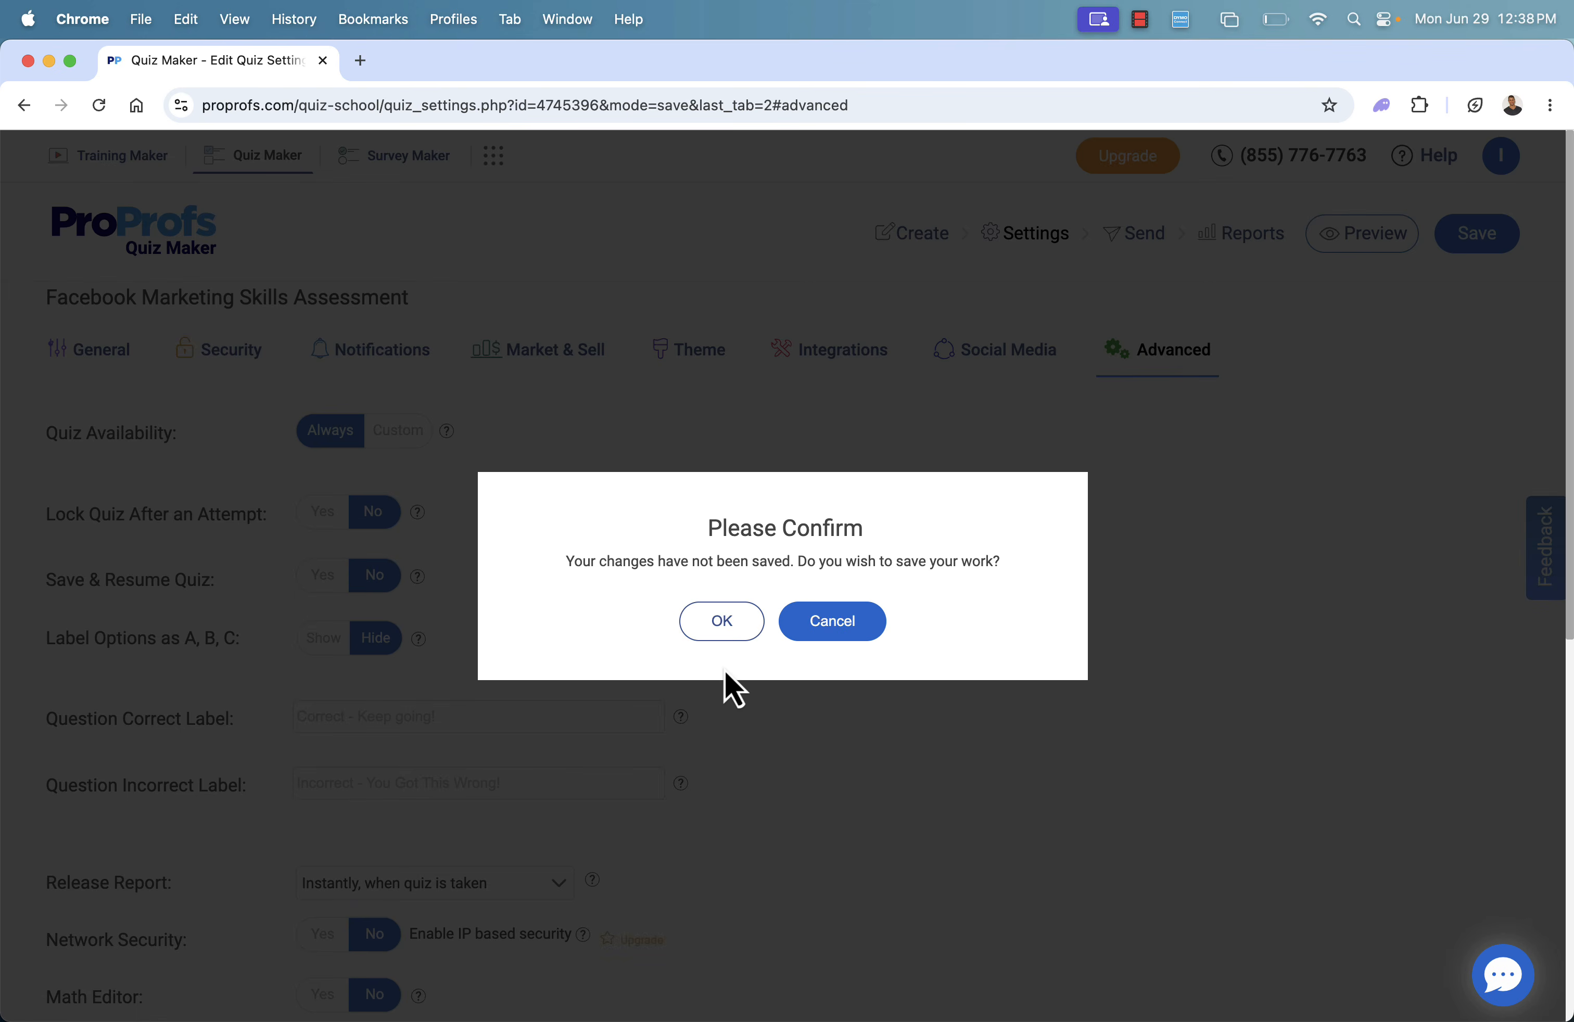
left_click(705, 629)
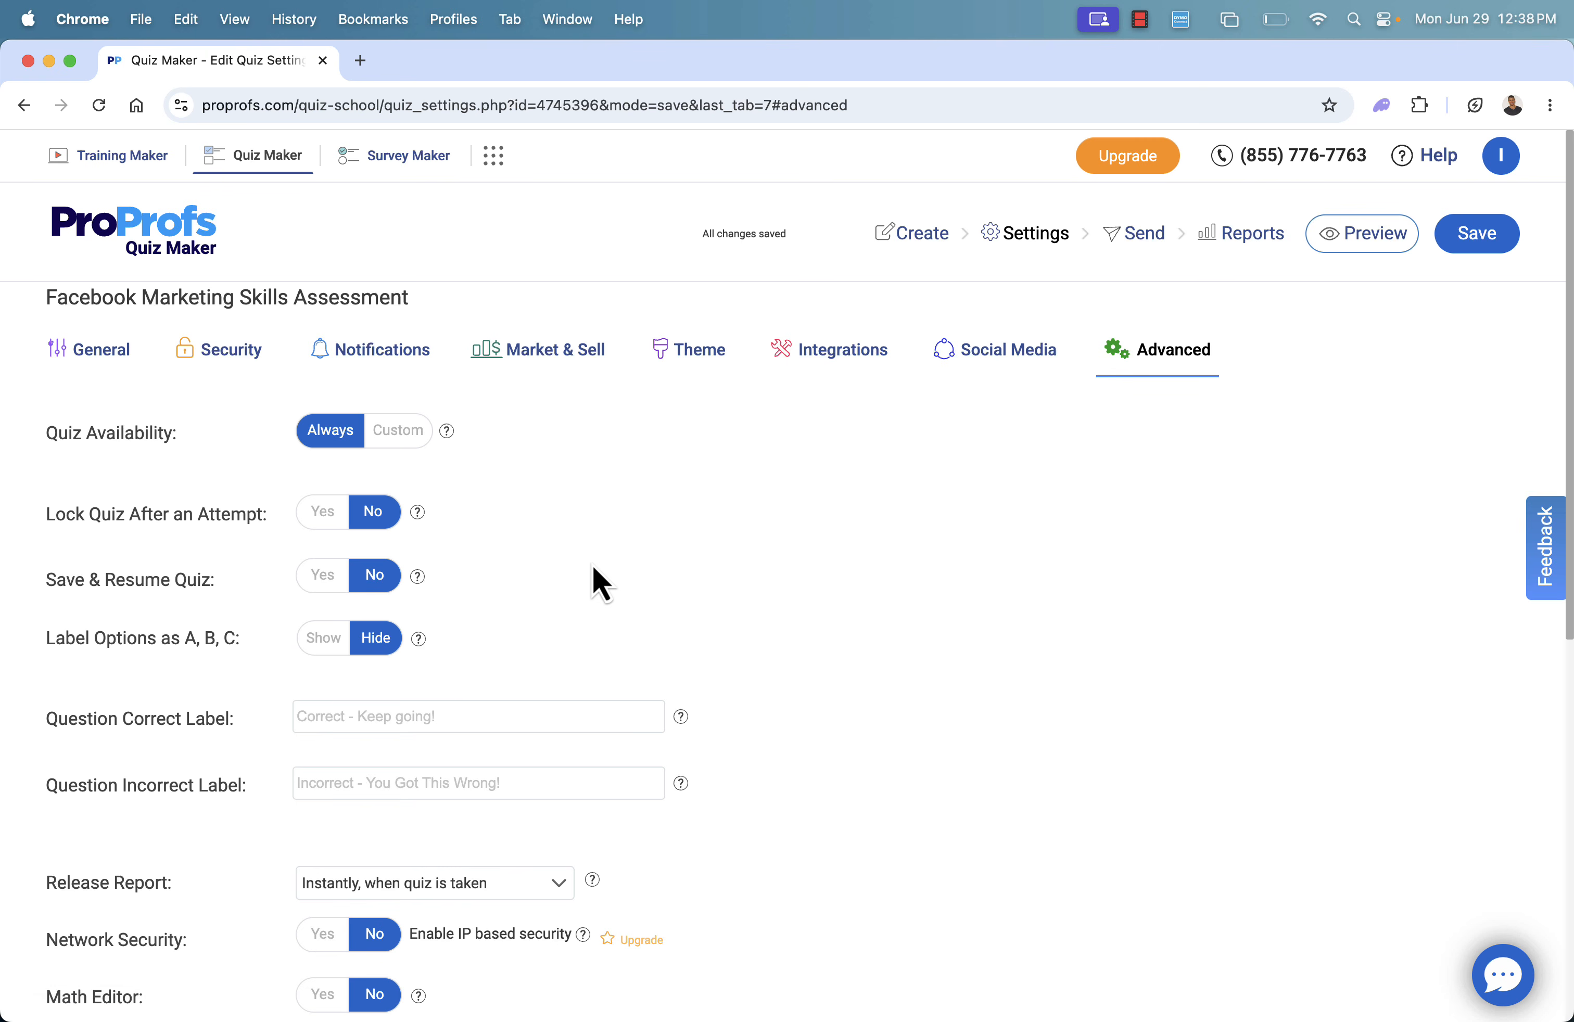
scroll(600, 584, "down", 10)
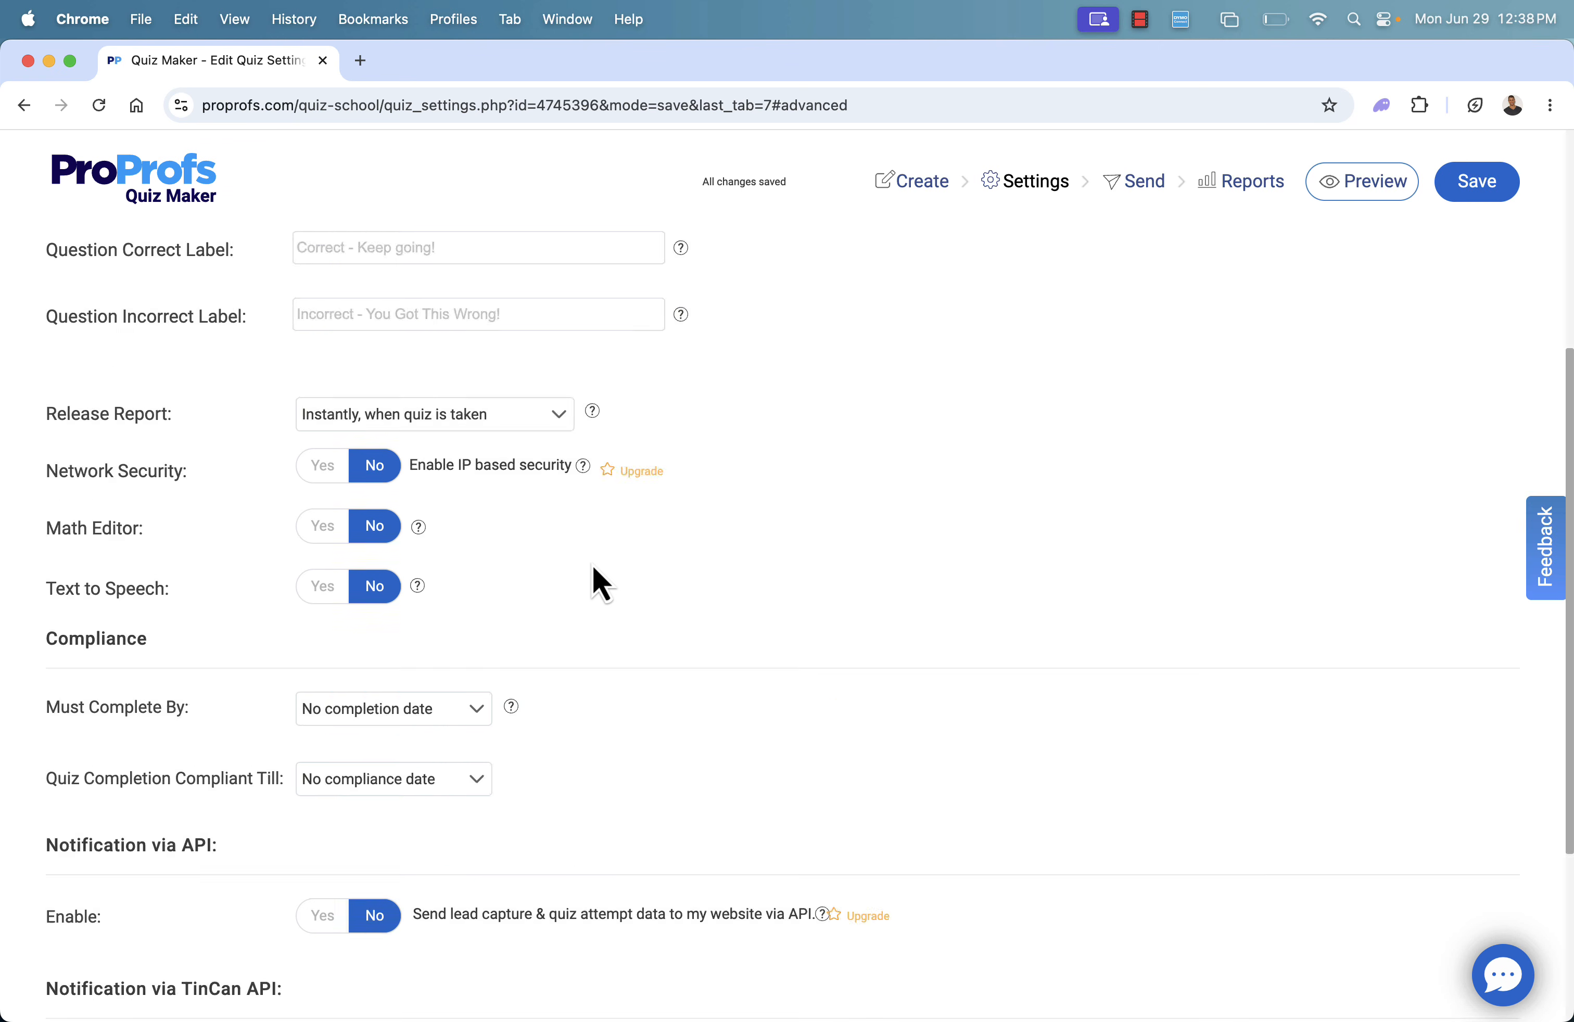
scroll(594, 569, "up", 10)
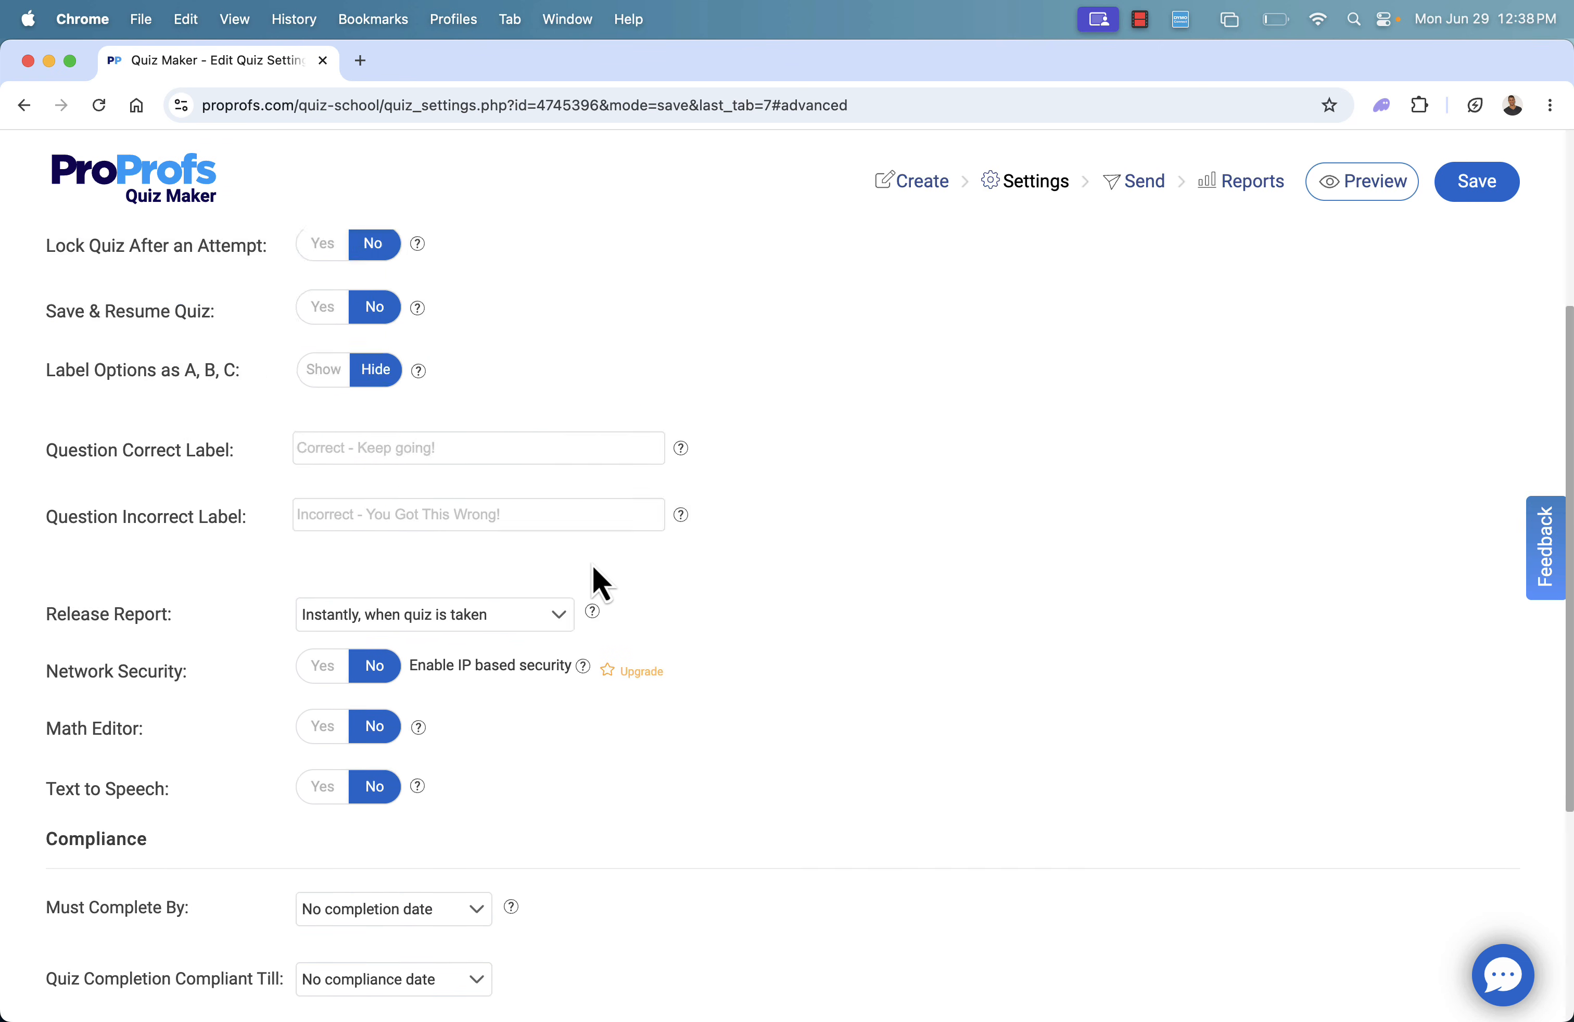
left_click(103, 358)
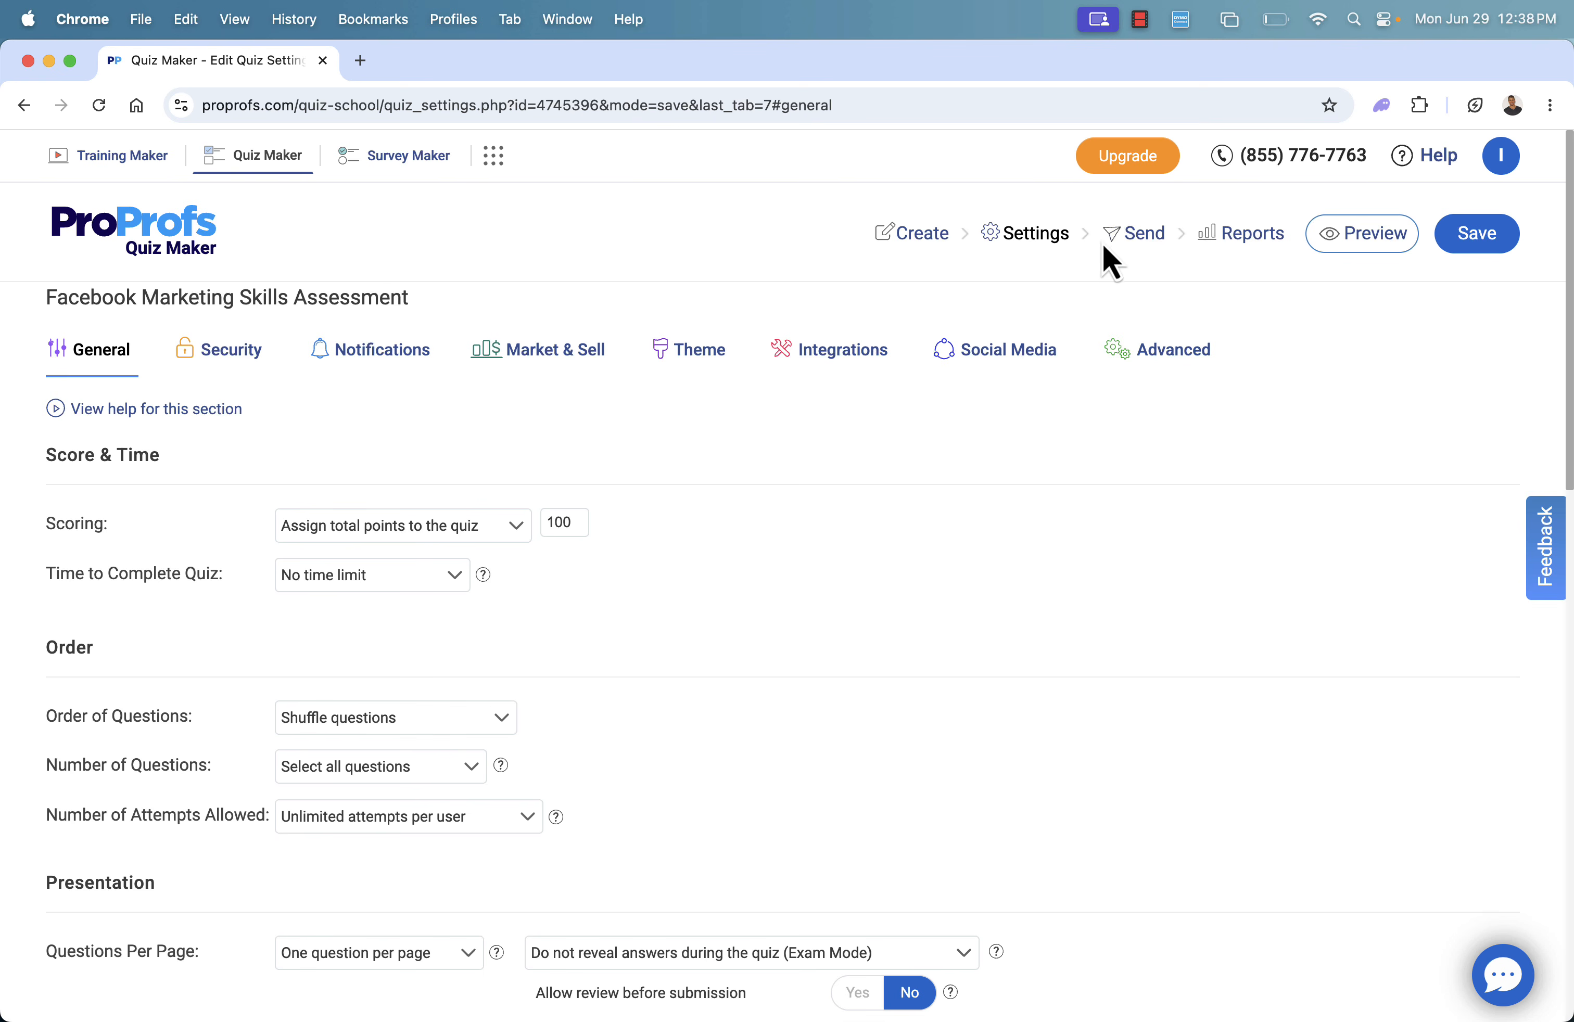
Open the quiz's sending options, review the share link and the Website and Wordpress embed codes, and return to the email invitation
left_click(1132, 238)
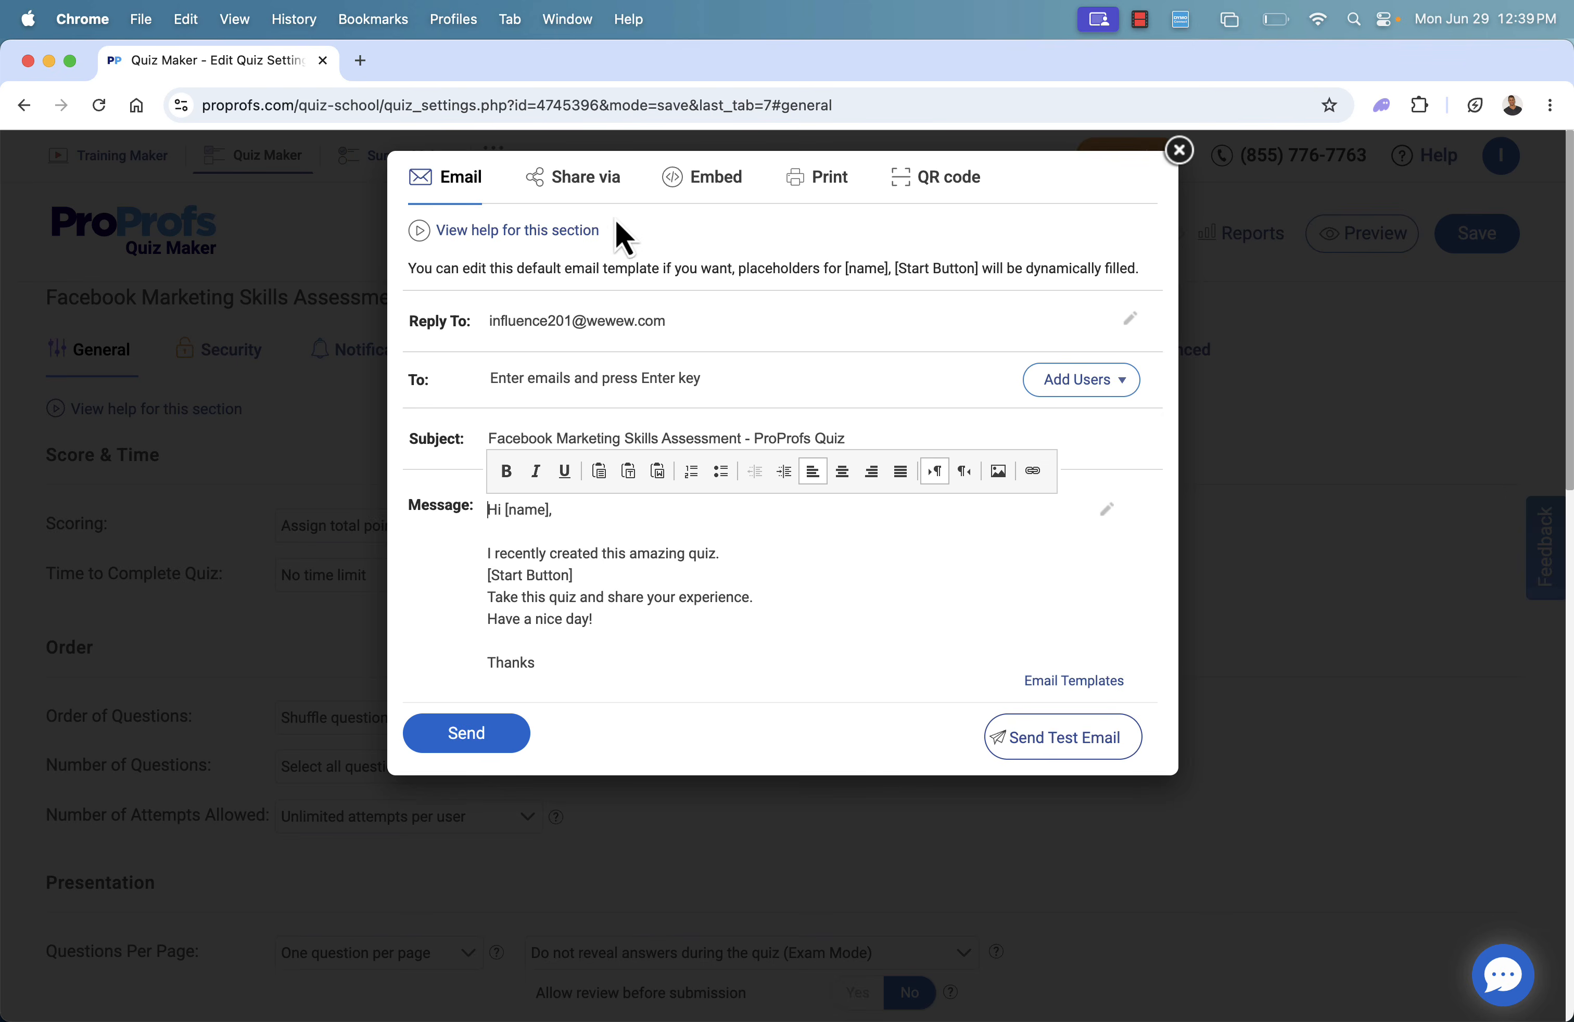
left_click(601, 193)
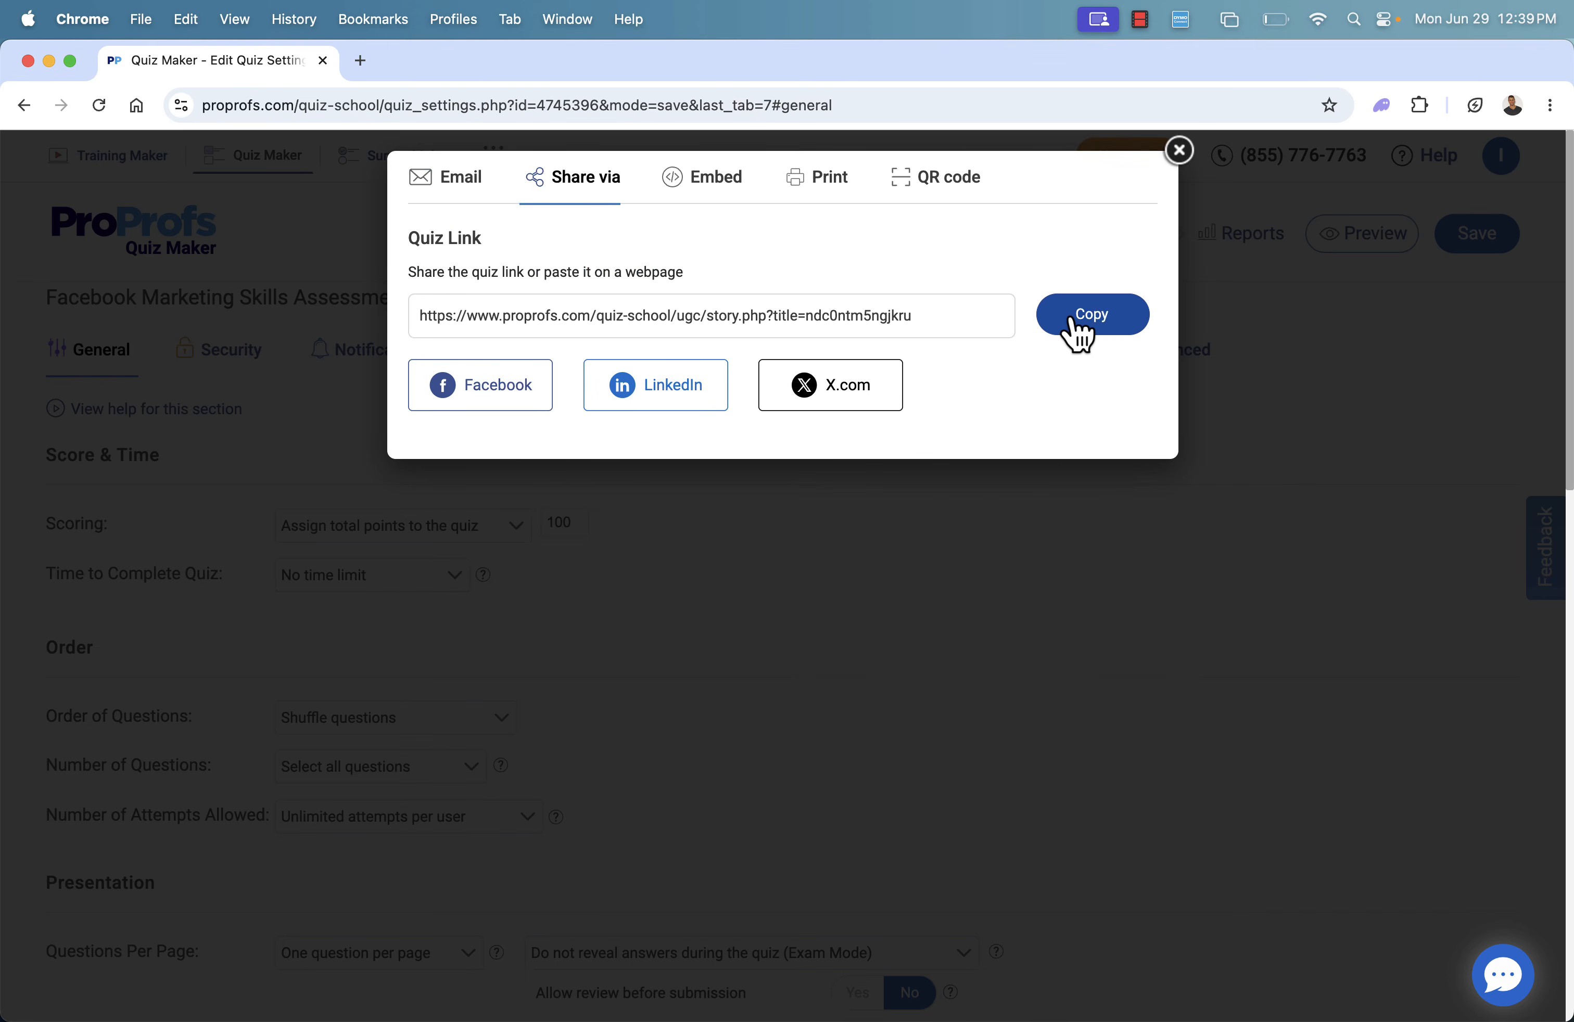
left_click(715, 189)
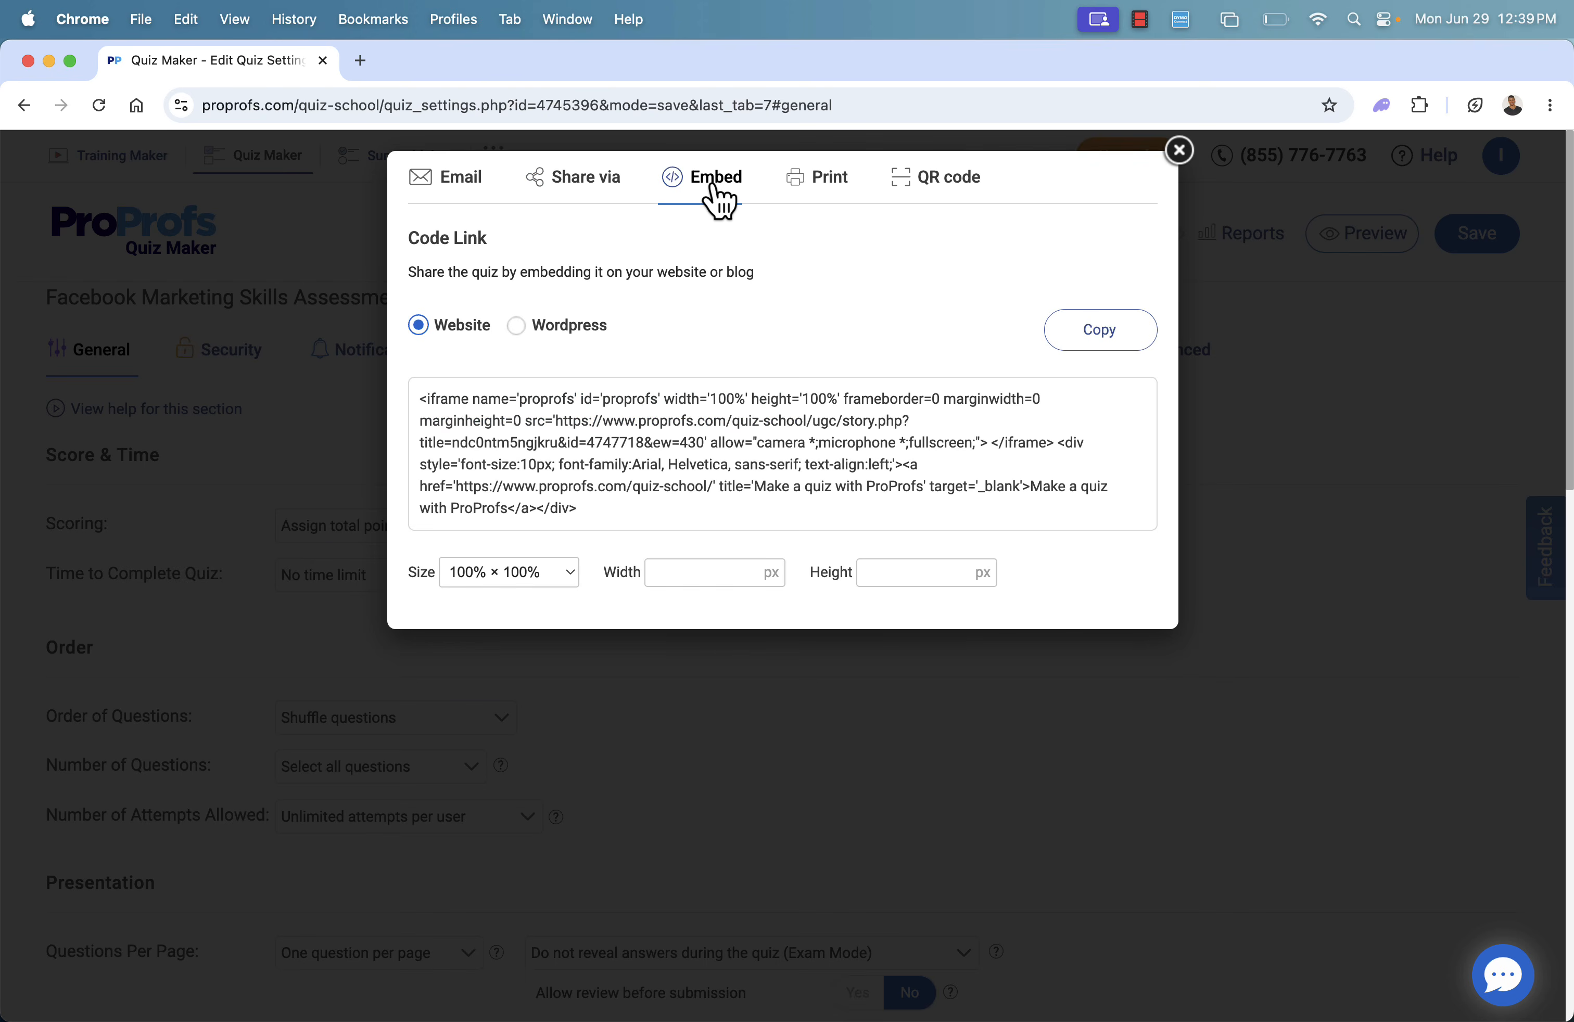
left_click(532, 334)
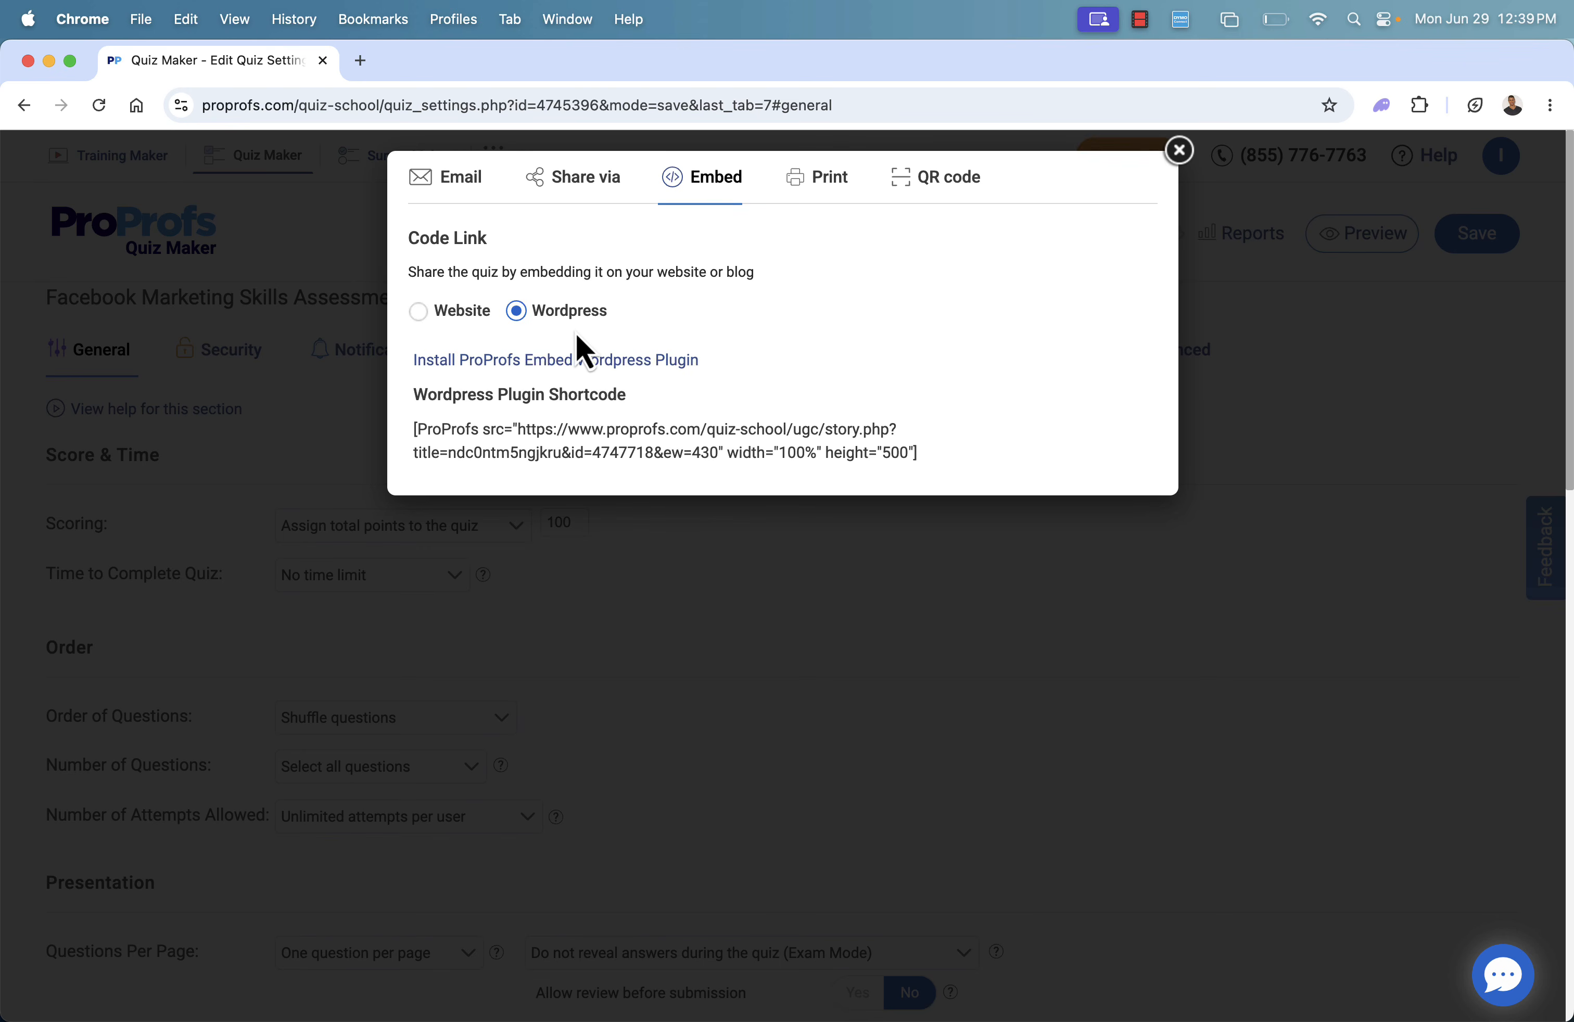
left_click(442, 313)
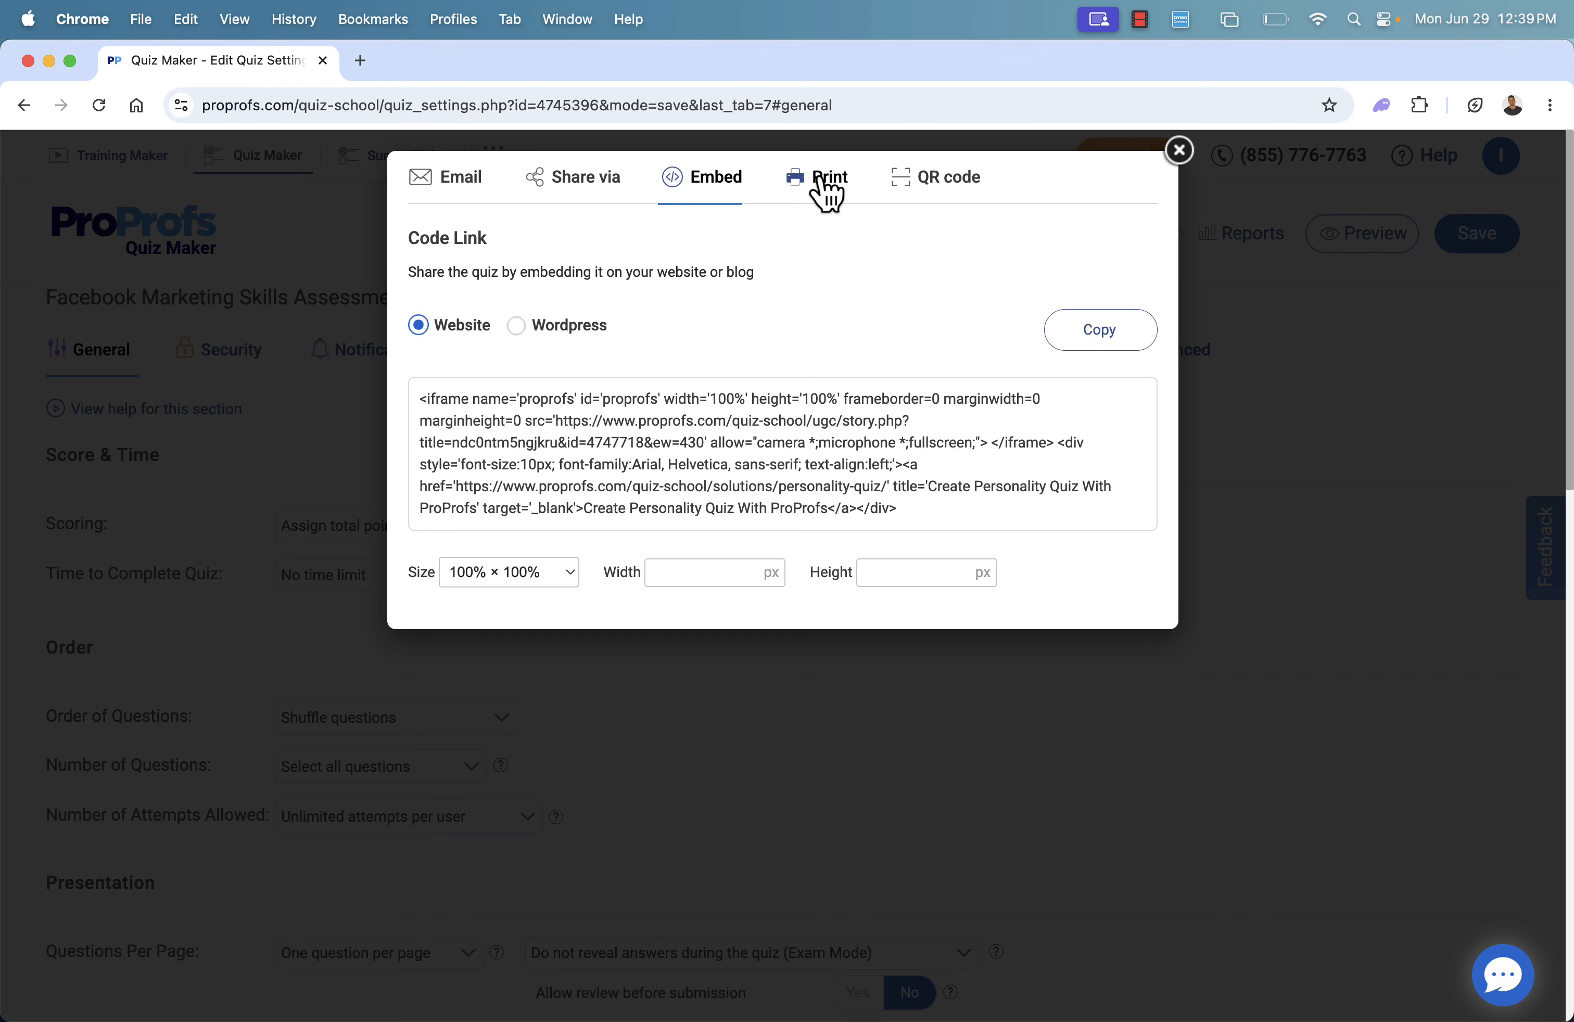
left_click(456, 189)
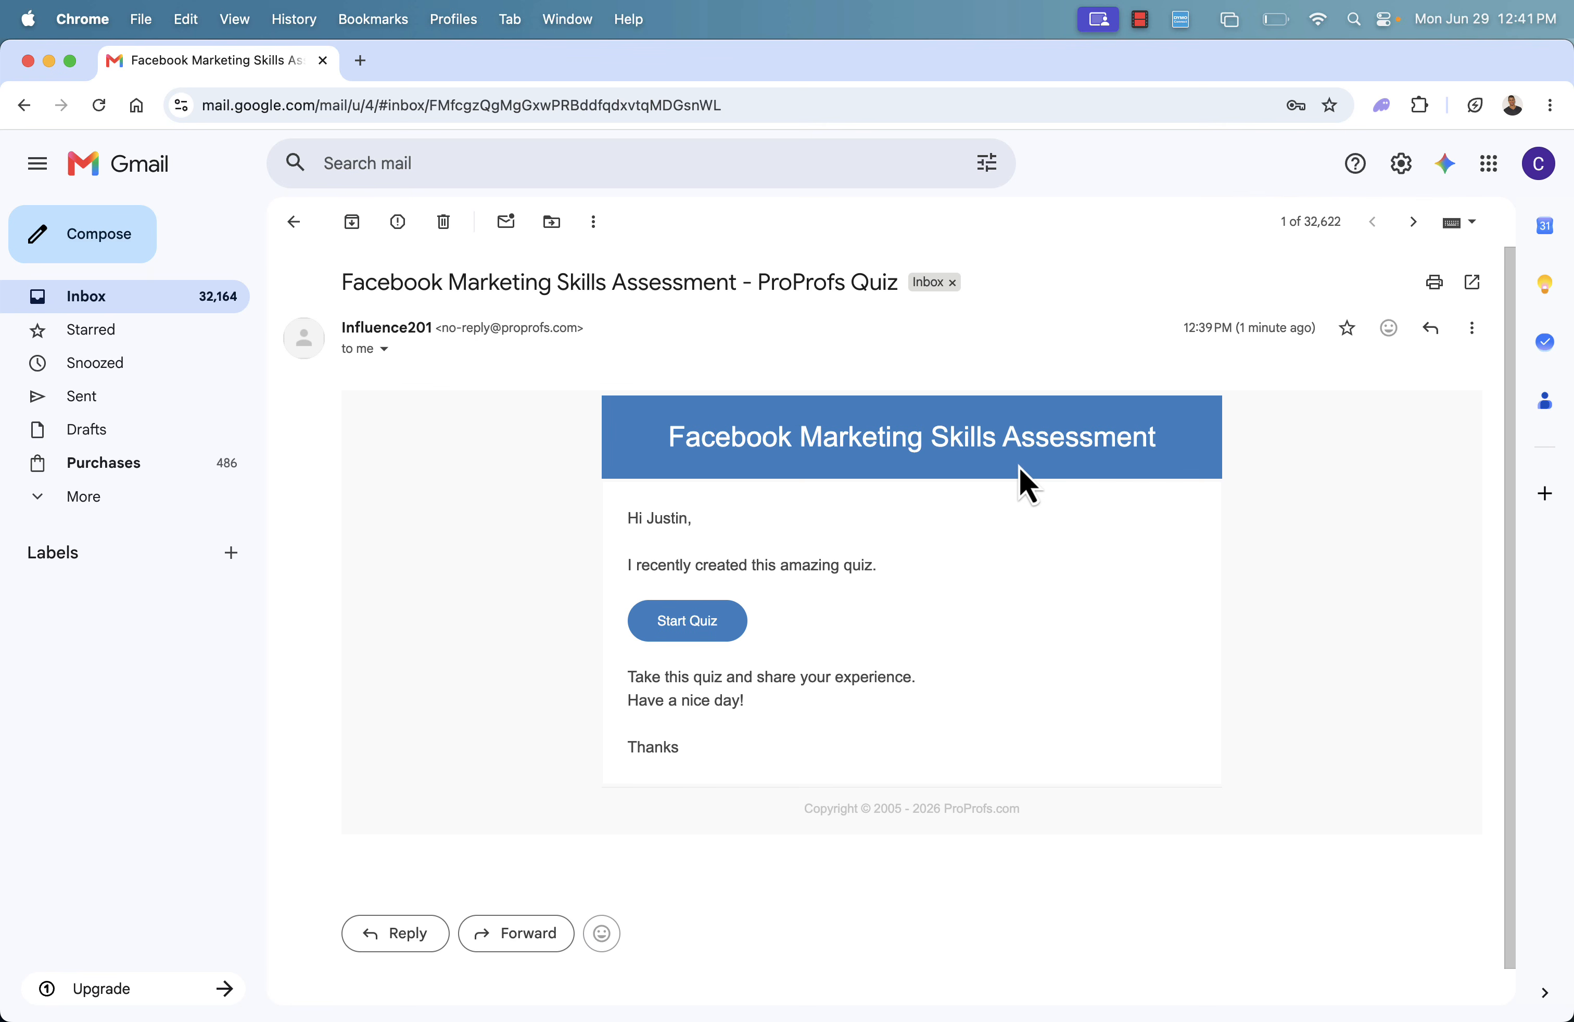
Open the quiz from the invitation email in Gmail and check the question count on its start page
left_click(702, 627)
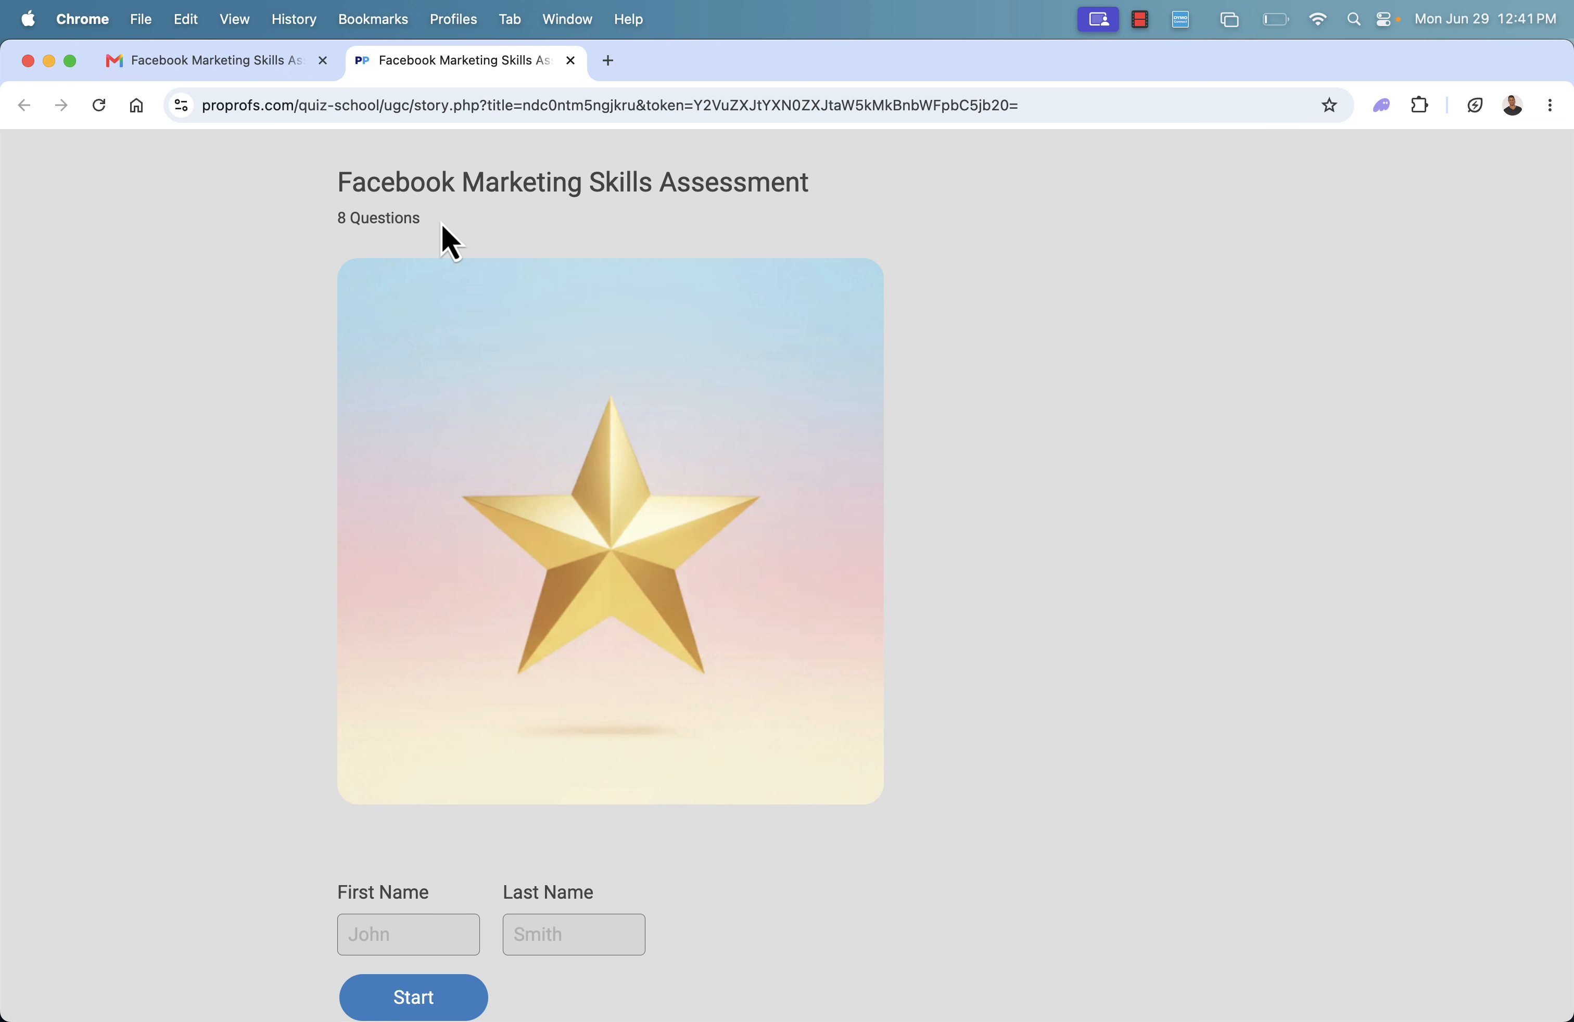
left_click_drag(340, 219, 425, 220)
left_click(469, 229)
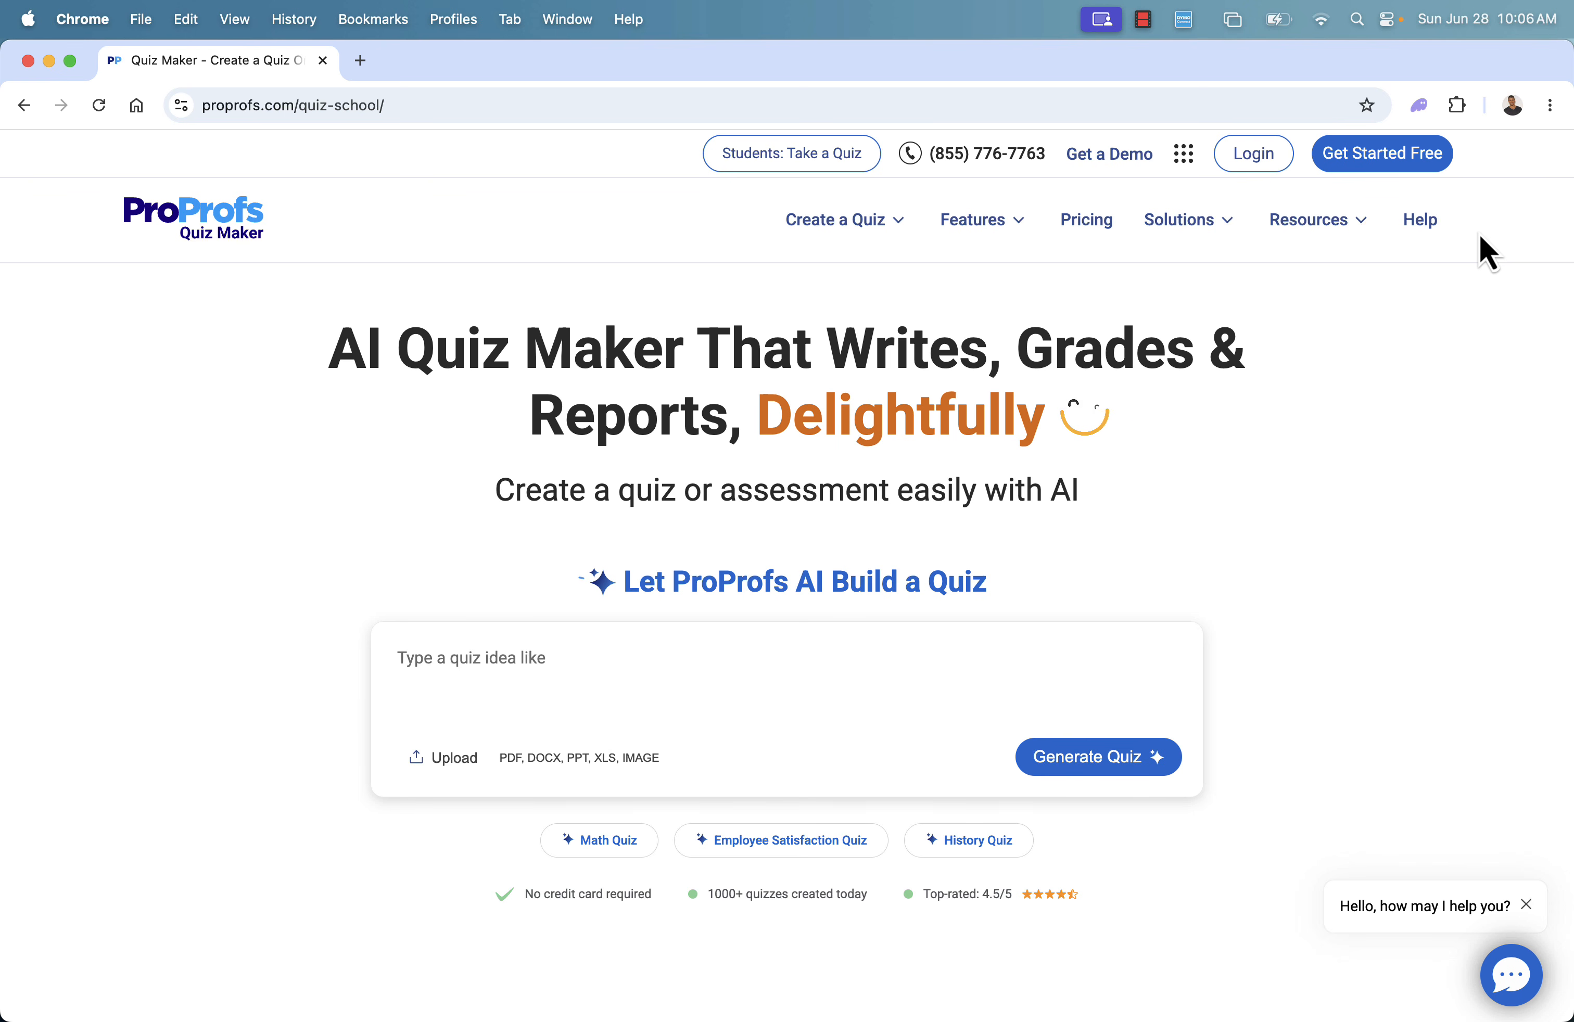
Browse the Quiz Maker home page for its AI features, creation steps and quiz types
scroll(988, 558, "down", 10)
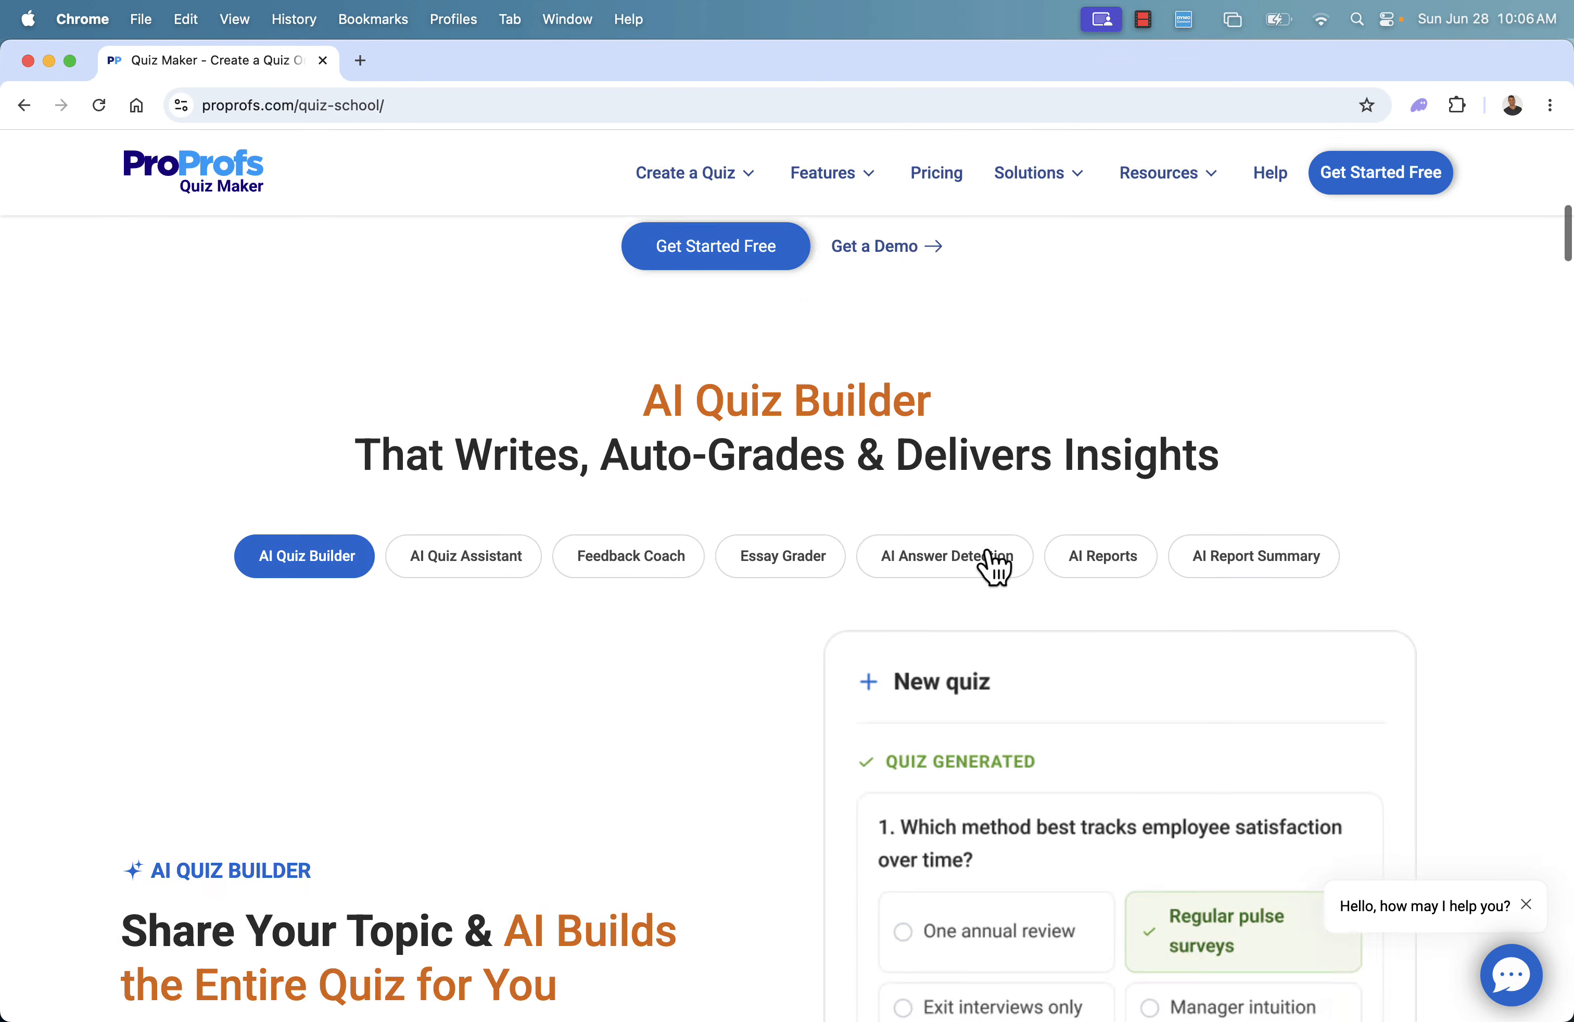
scroll(989, 558, "down", 15)
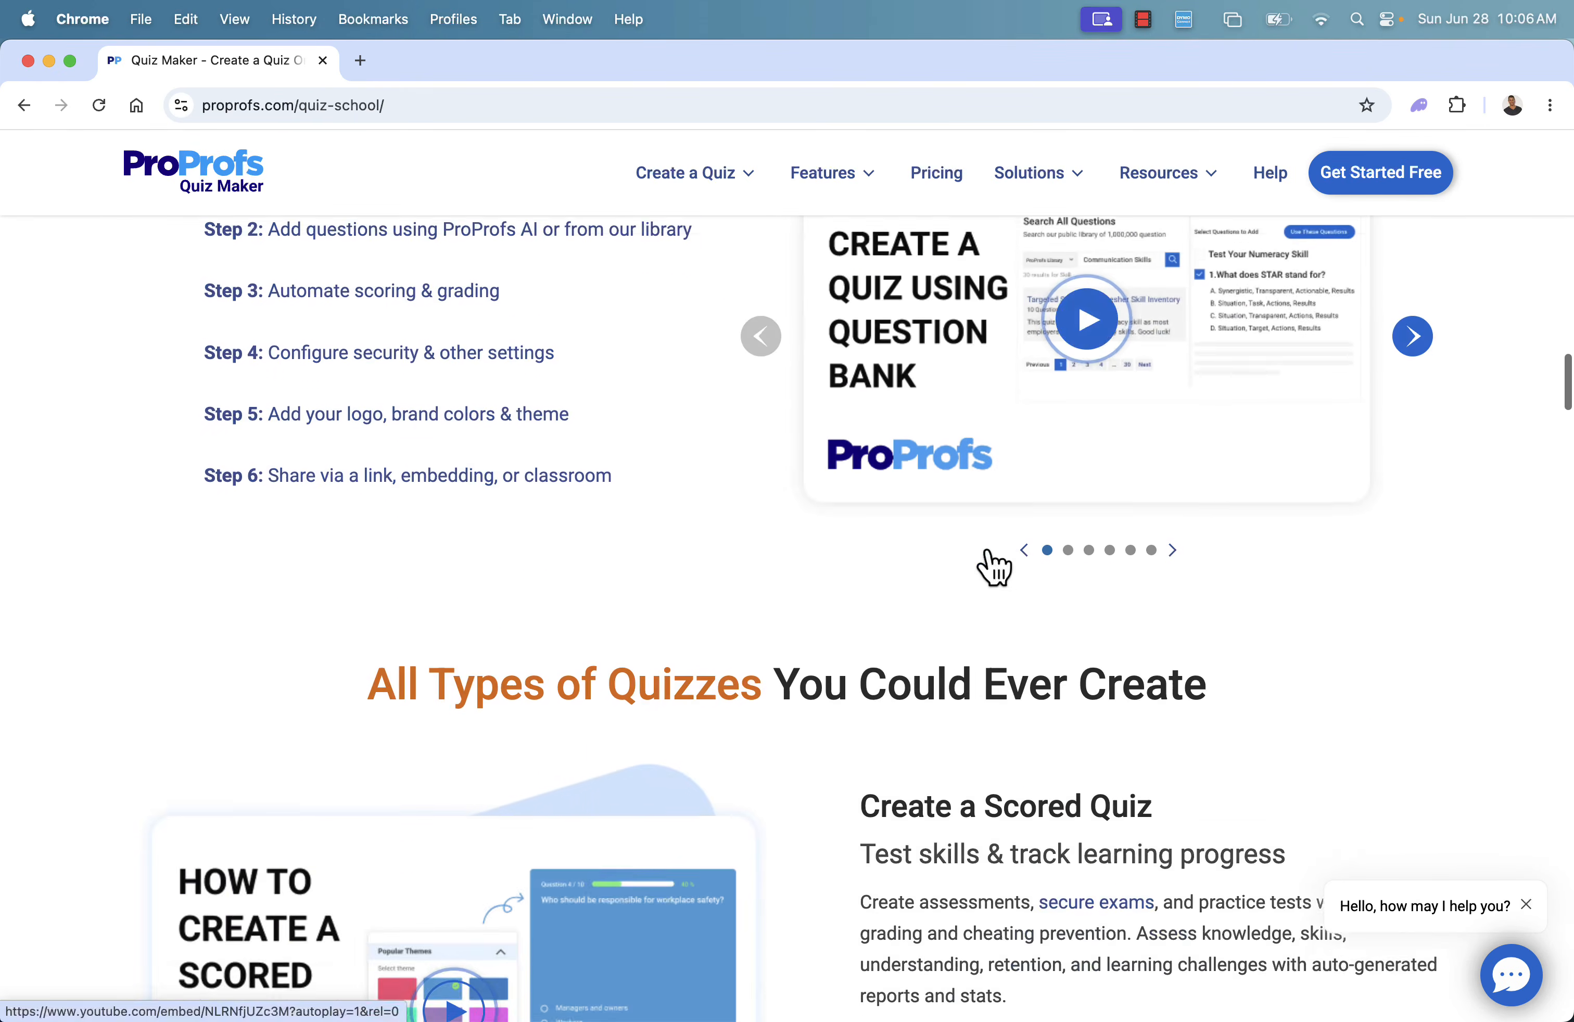
scroll(989, 557, "down", 3)
scroll(987, 558, "up", 20)
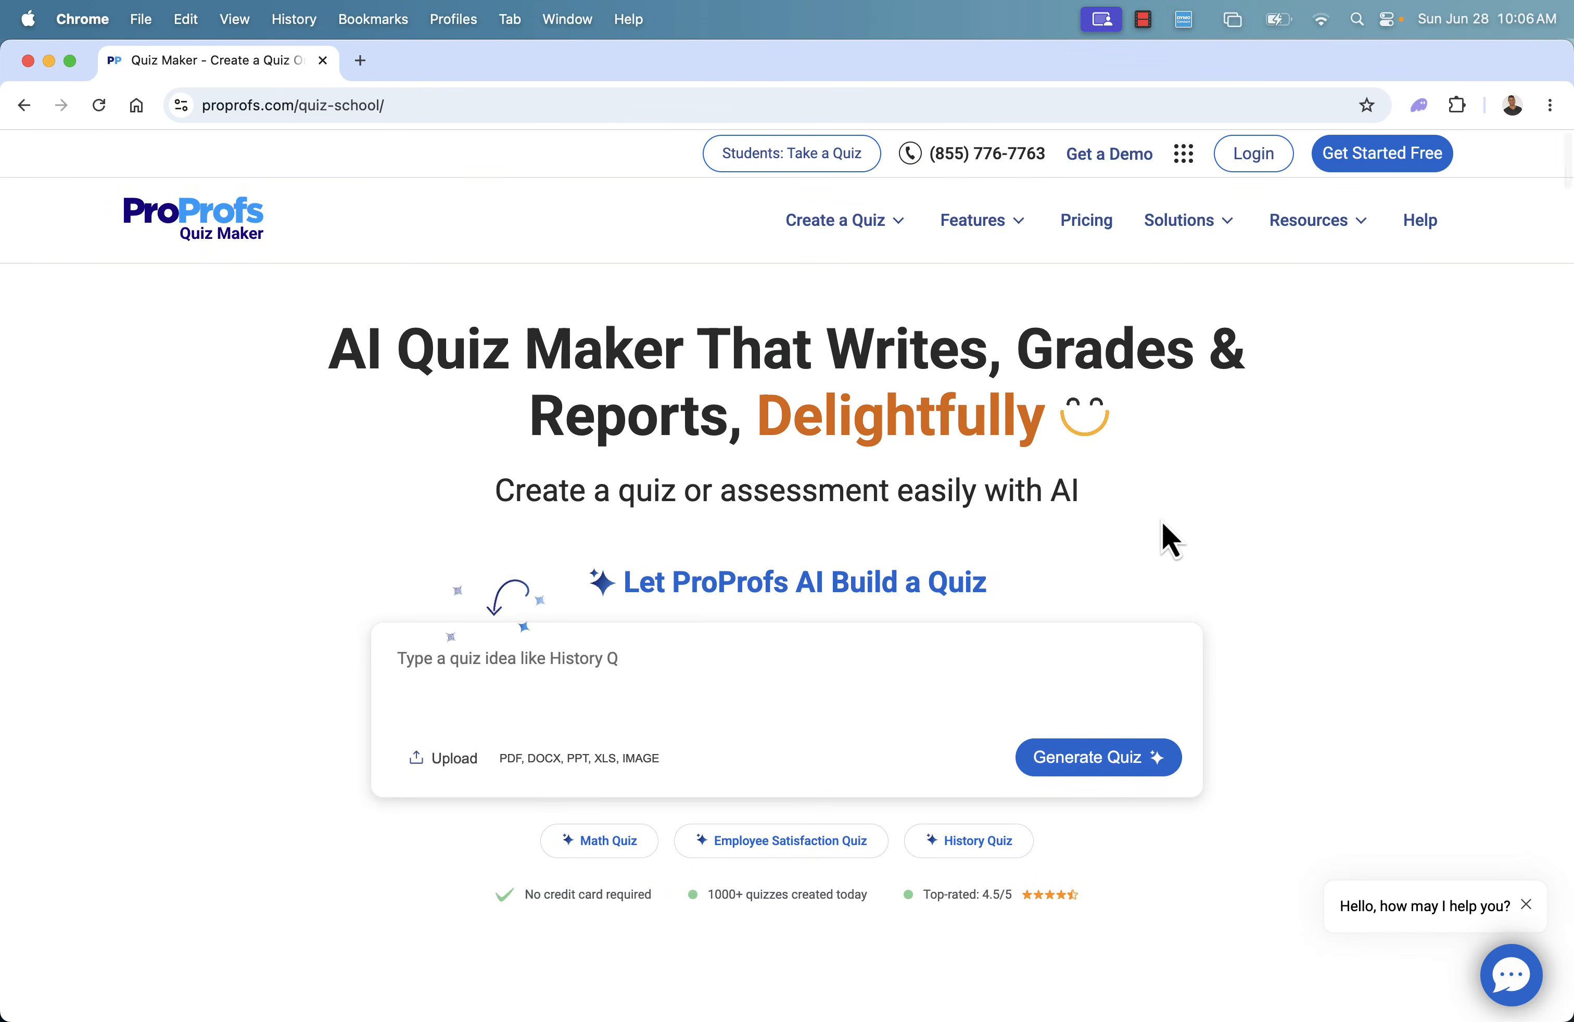